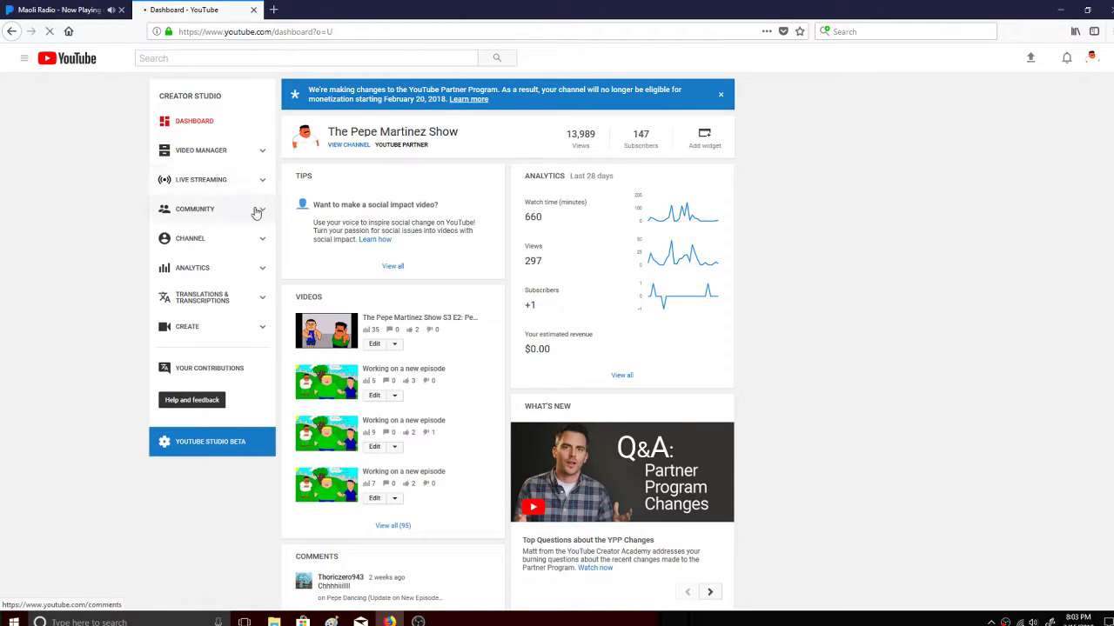
# - Open the live streaming dashboard in Creator Studio and decline saving the login
pyautogui.click(258, 218)
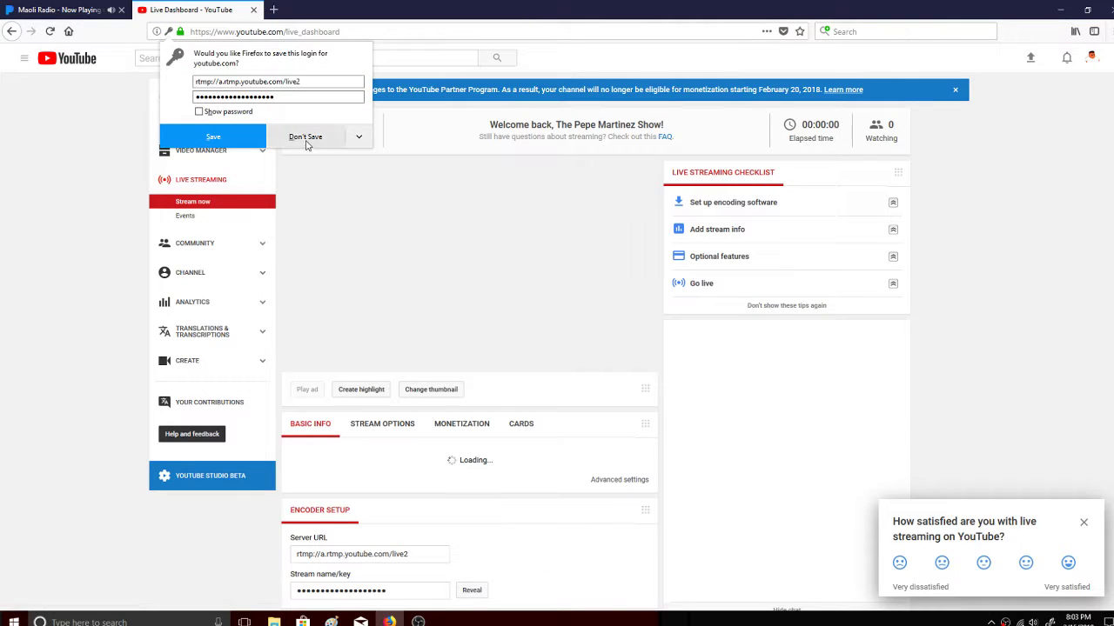
pyautogui.click(306, 137)
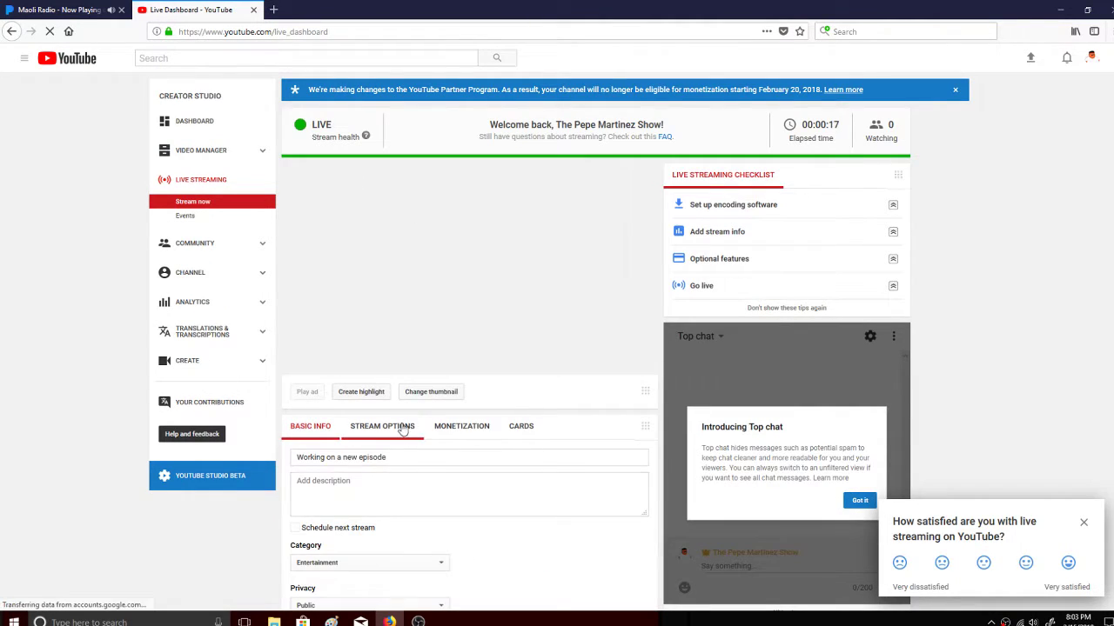
# - Look through the live stream's stream options, monetization settings, basic info and available categories
pyautogui.click(383, 427)
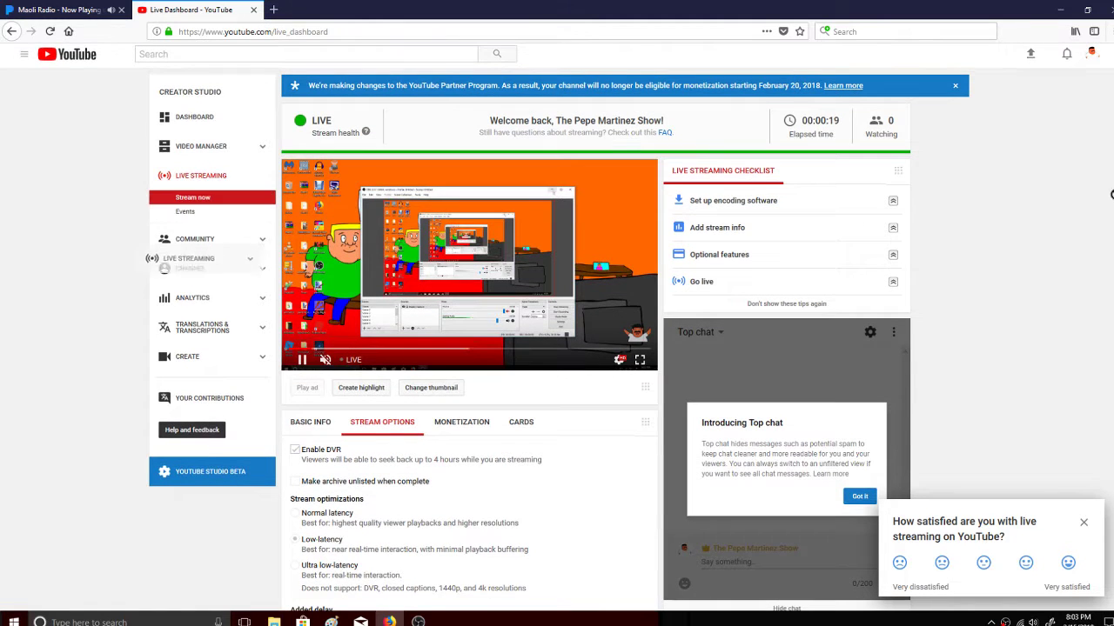
pyautogui.scroll(-2, 161, 261)
pyautogui.scroll(-3, 1112, 255)
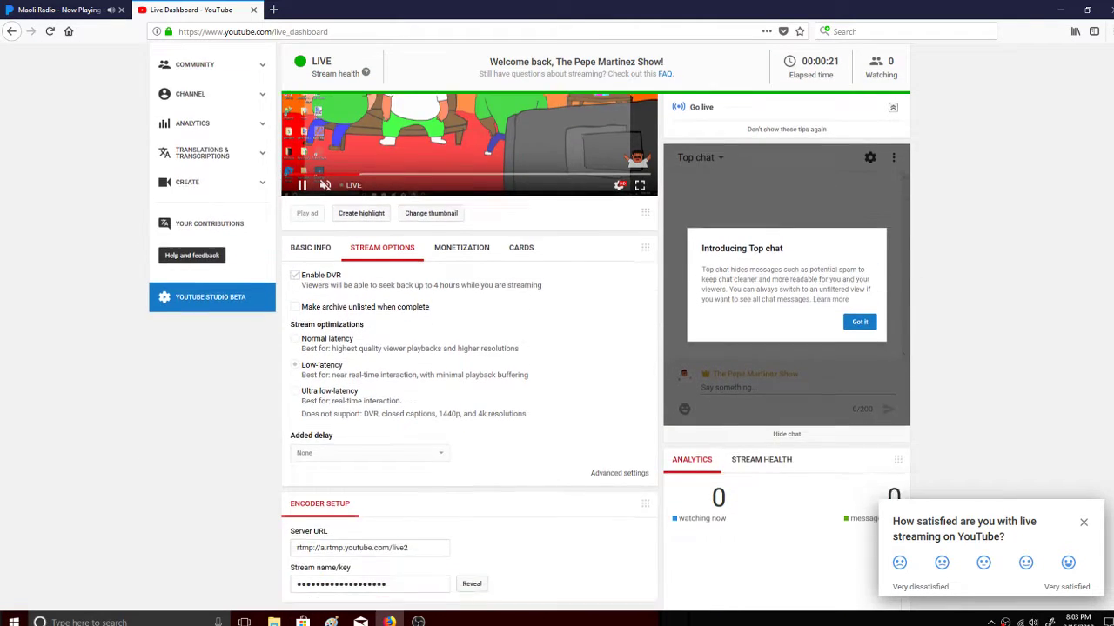
pyautogui.scroll(1, 1112, 255)
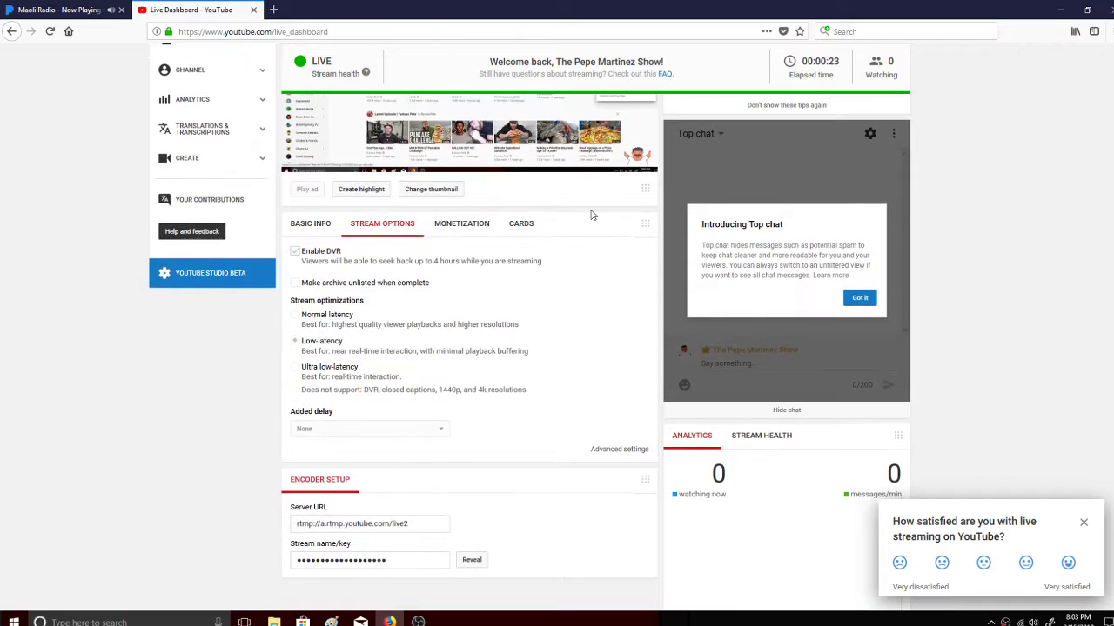
pyautogui.click(474, 228)
pyautogui.click(372, 230)
pyautogui.click(341, 226)
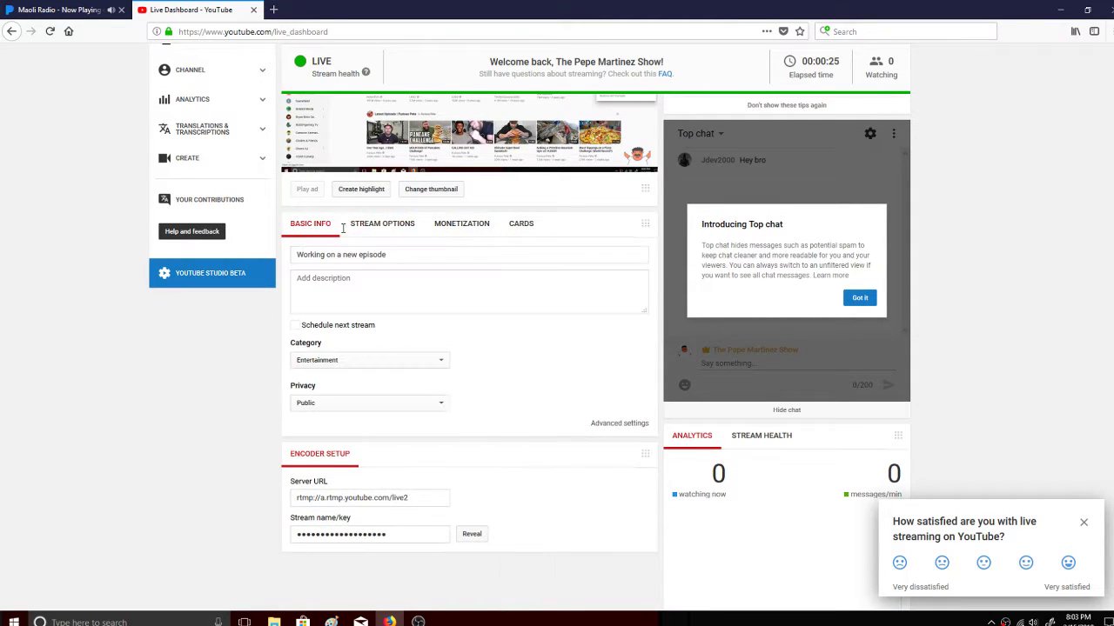
pyautogui.click(351, 354)
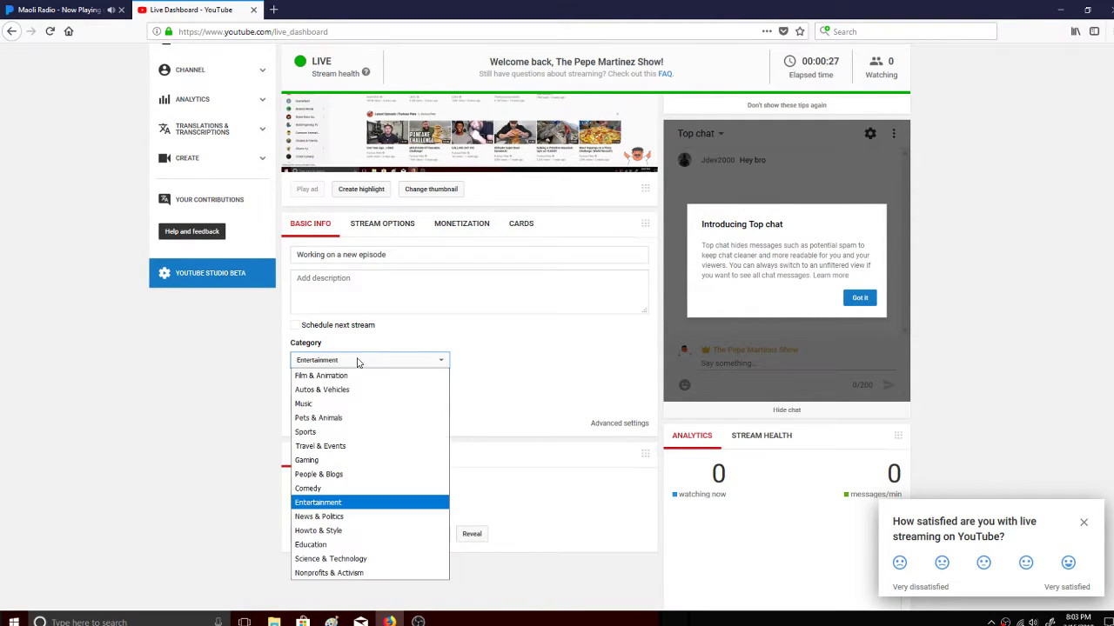
pyautogui.click(362, 361)
# - Change the live stream's title to "The Pepe Martinez Show: Animating and Music"
pyautogui.click(403, 273)
pyautogui.click(413, 252)
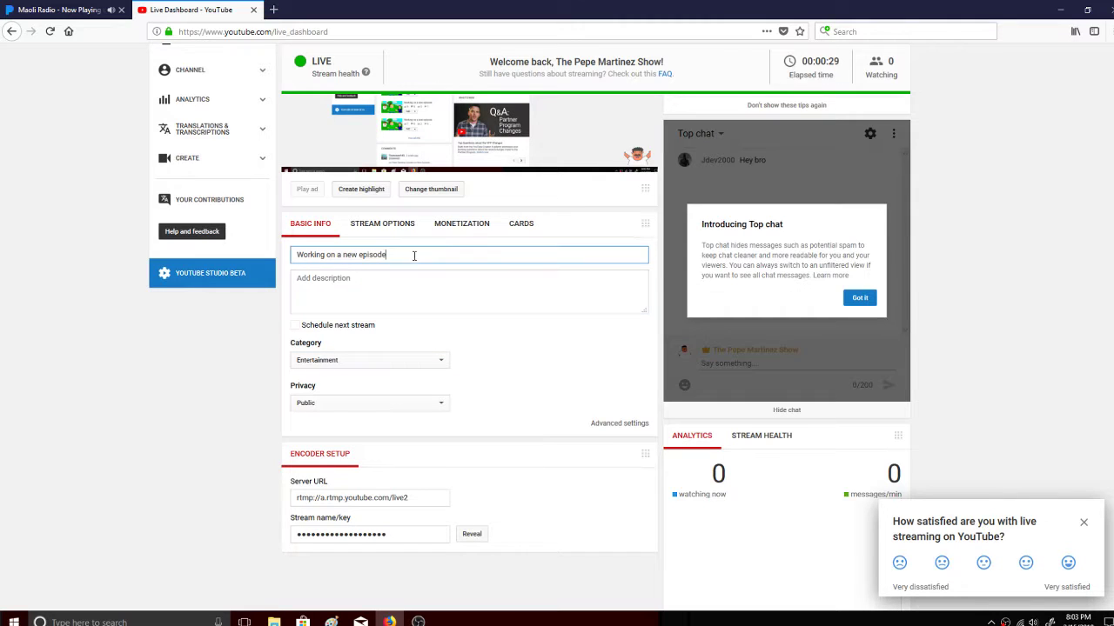
pyautogui.moveTo(413, 252); pyautogui.dragTo(226, 259)
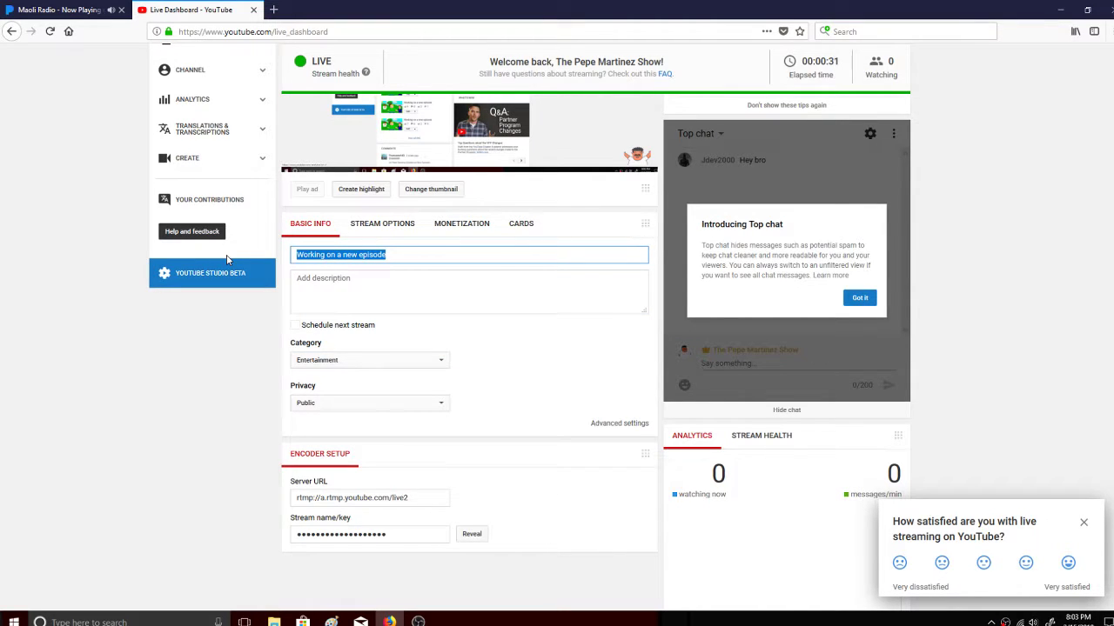
pyautogui.write('The')
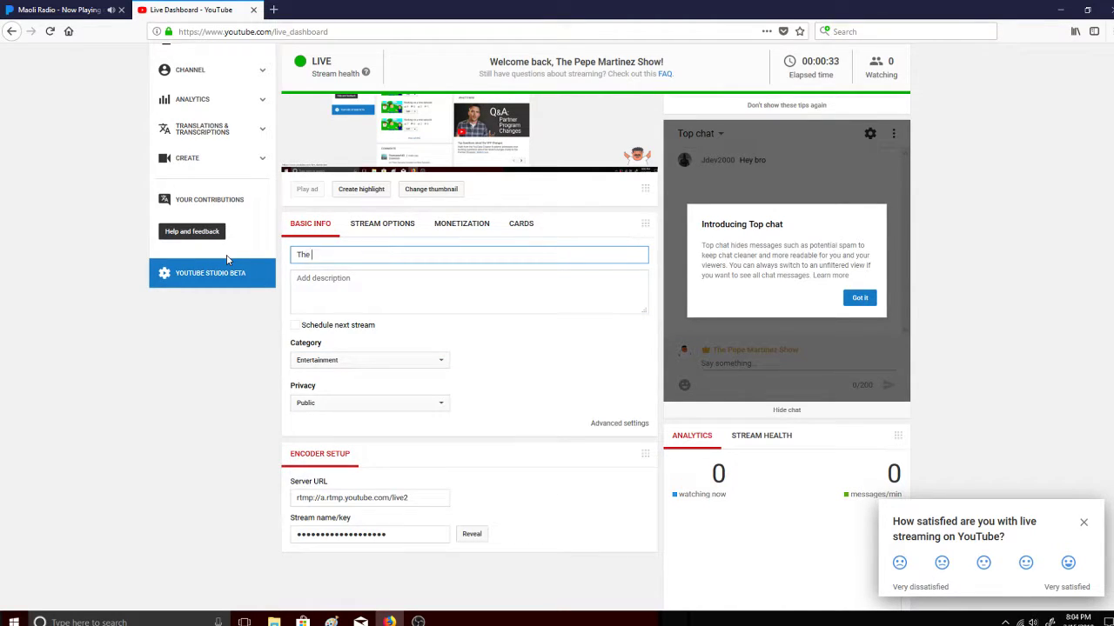
pyautogui.write(' Pepe Martinez Show: Animatin')
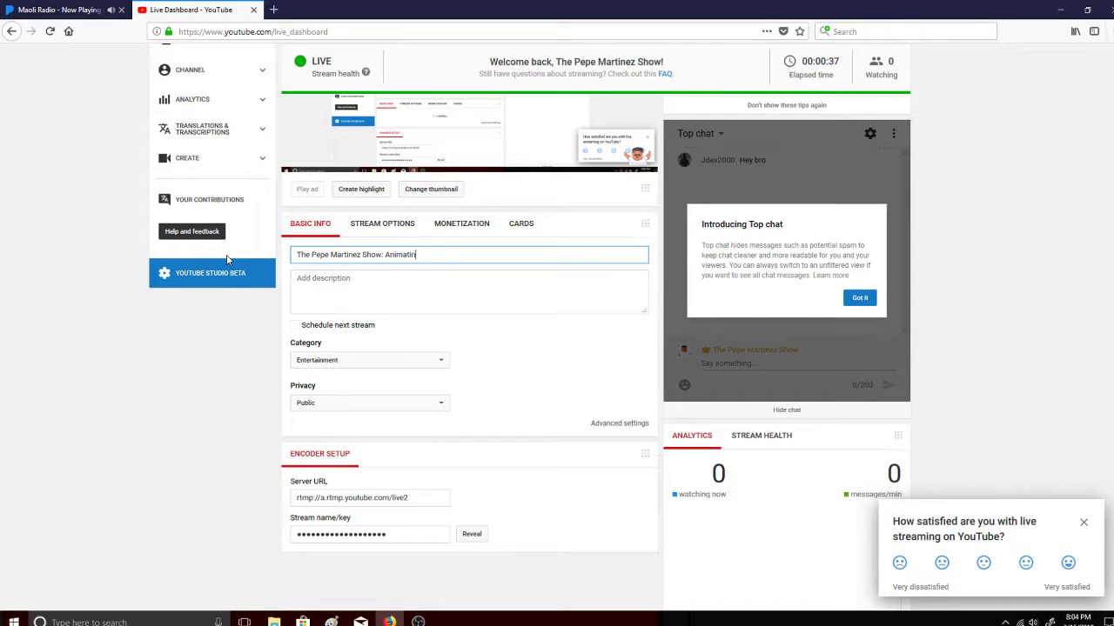
pyautogui.write('g ')
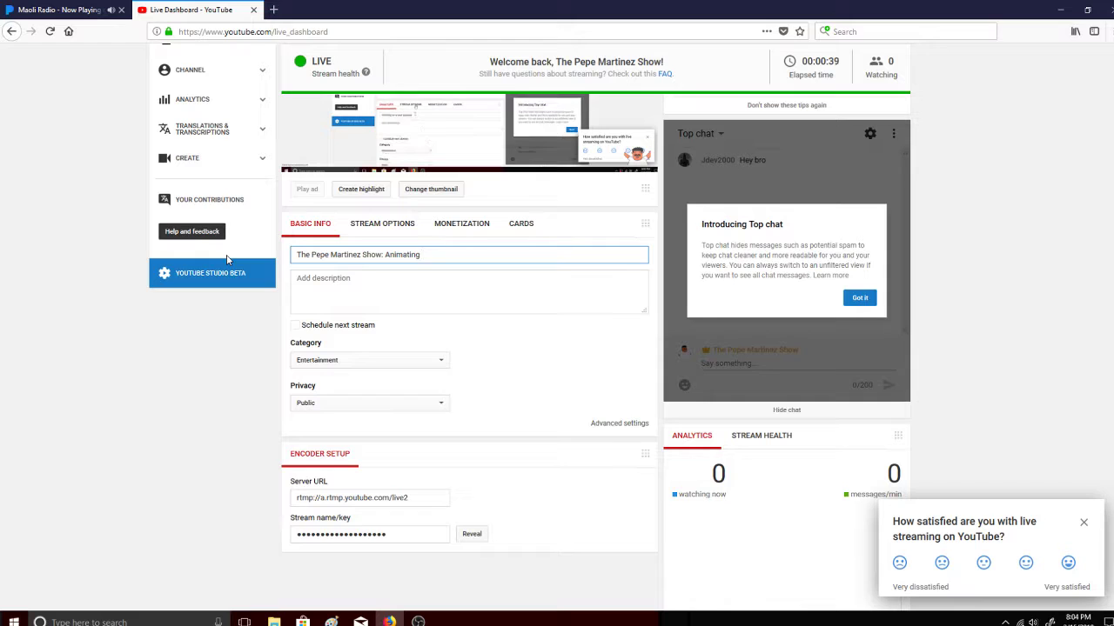
pyautogui.write('and Mujs')
pyautogui.press('BackSpace')
pyautogui.press('BackSpace')
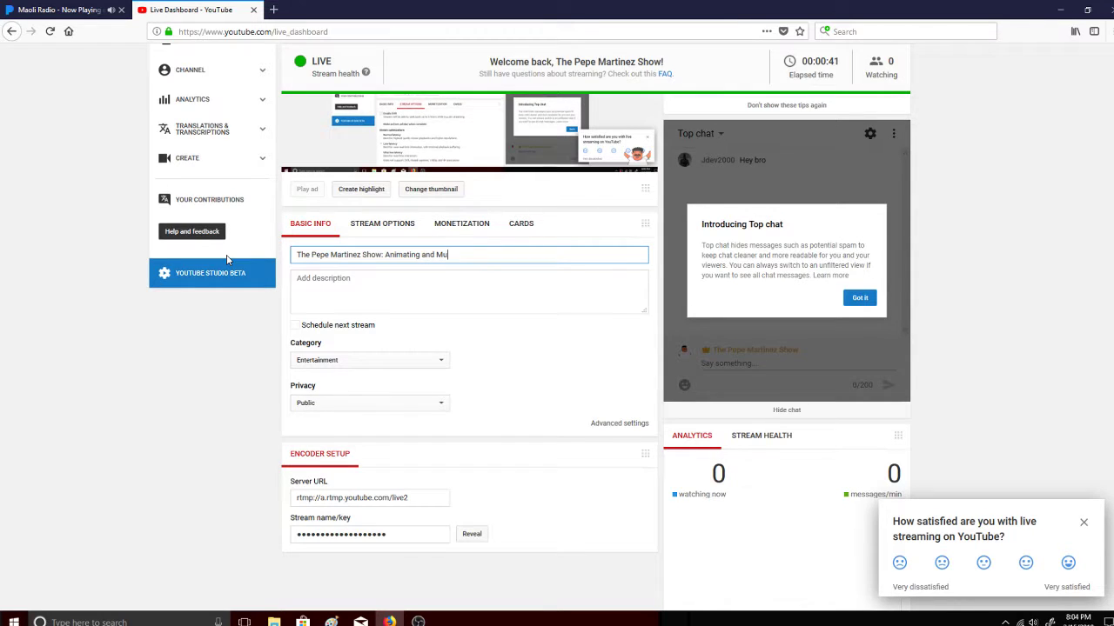
pyautogui.write('sic')
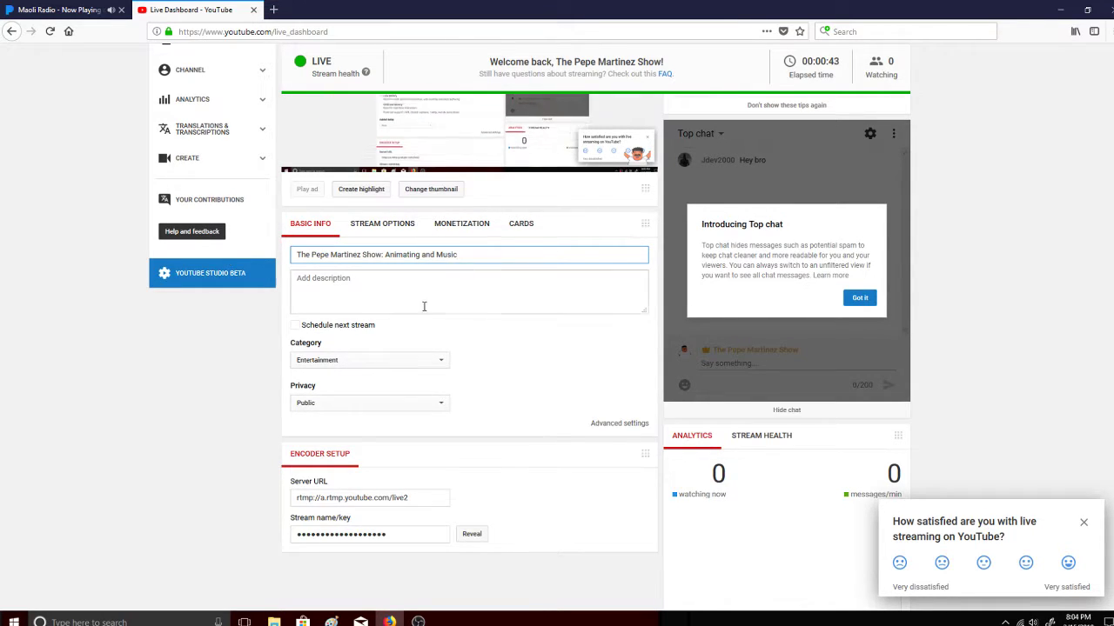
# - Enter the stream description "Working on the new episode with some music."
pyautogui.click(466, 299)
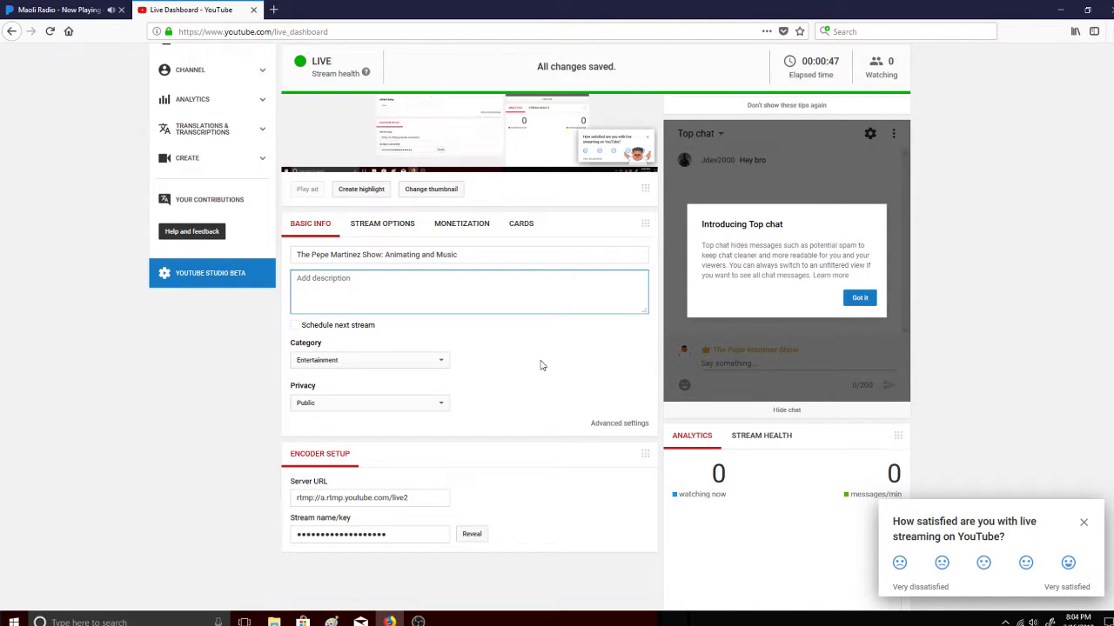
pyautogui.write('Wo')
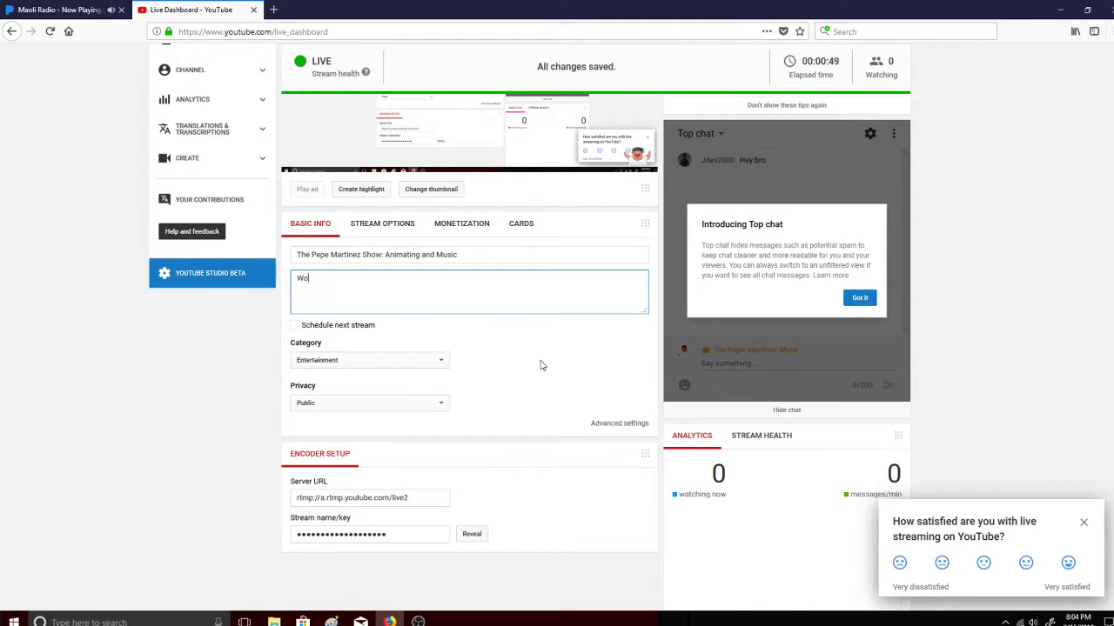
pyautogui.write('krrking on the new episode with some music.')
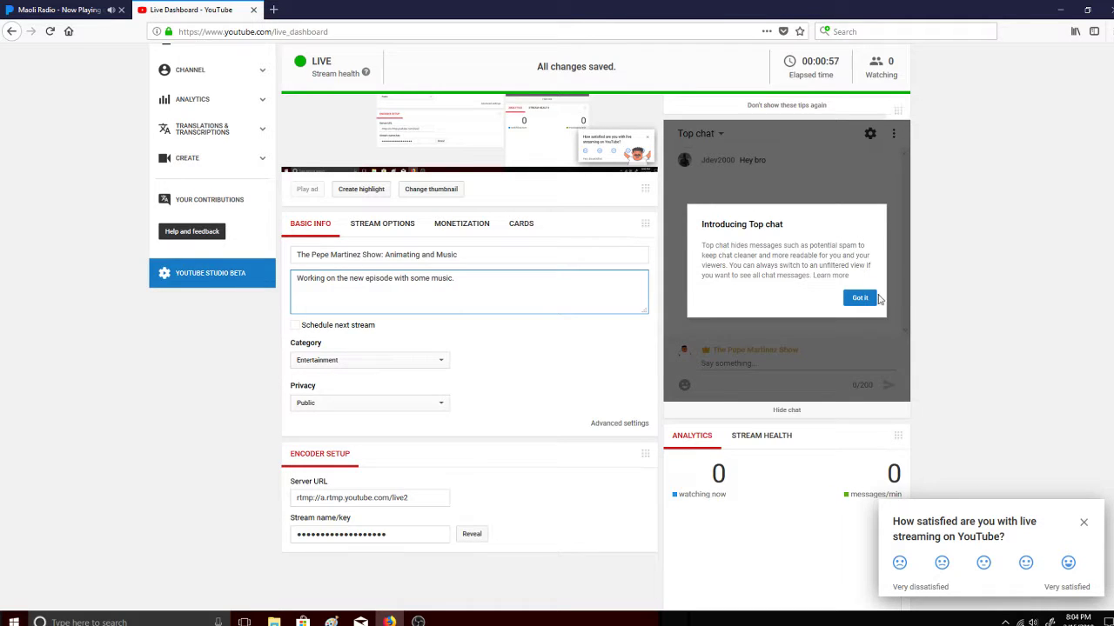
# - Dismiss the Top chat introduction and send the chat message "whats up bro, hows it going"
pyautogui.click(860, 298)
pyautogui.click(781, 368)
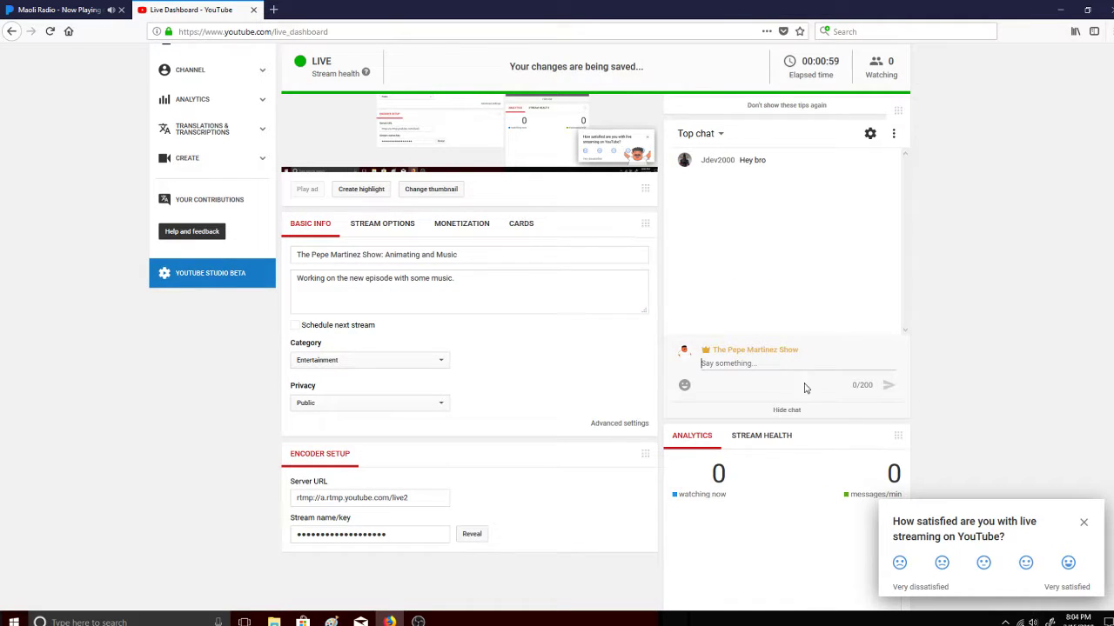
pyautogui.write('whats up bro,')
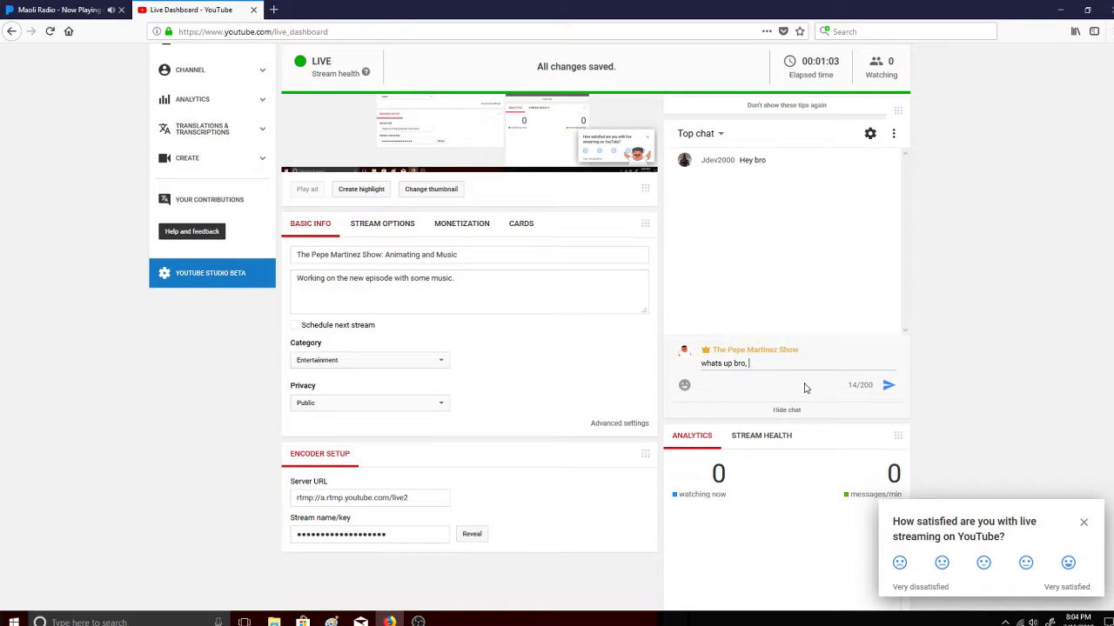
pyautogui.write(' hows it going')
pyautogui.press('Return')
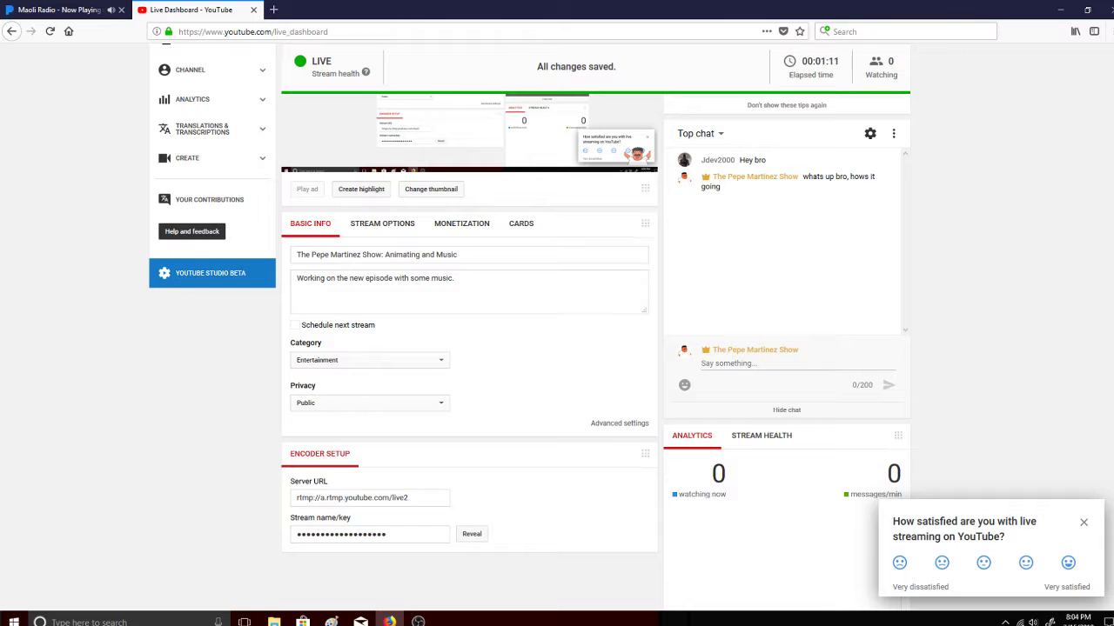
# - Review the stream options, cards and monetization settings, including the advanced monetization page
pyautogui.scroll(2, 1040, 263)
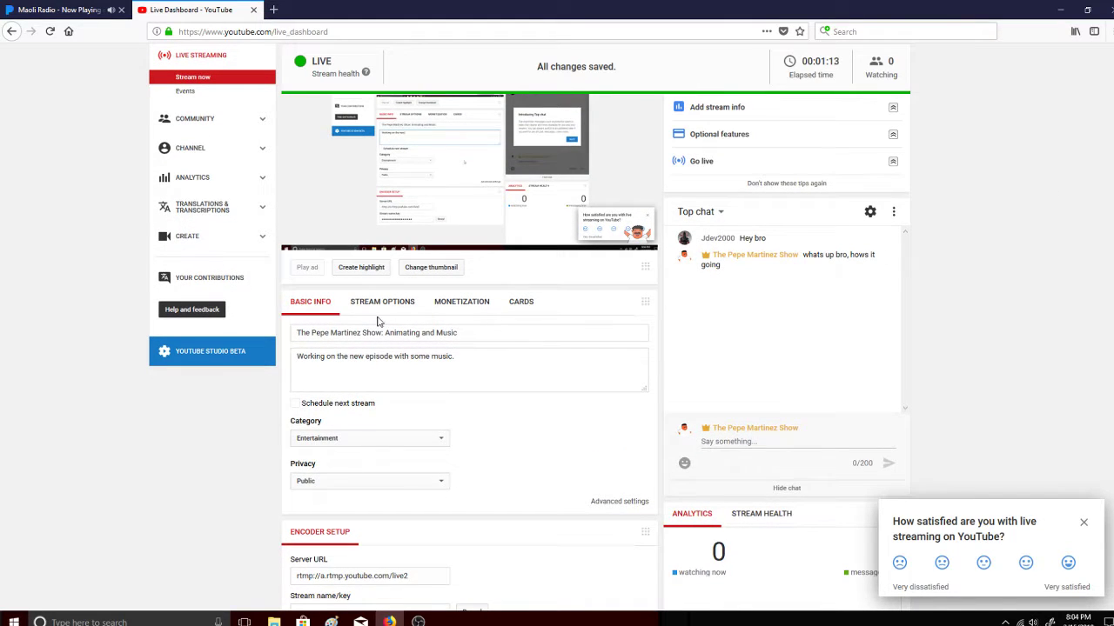
pyautogui.click(393, 319)
pyautogui.click(450, 317)
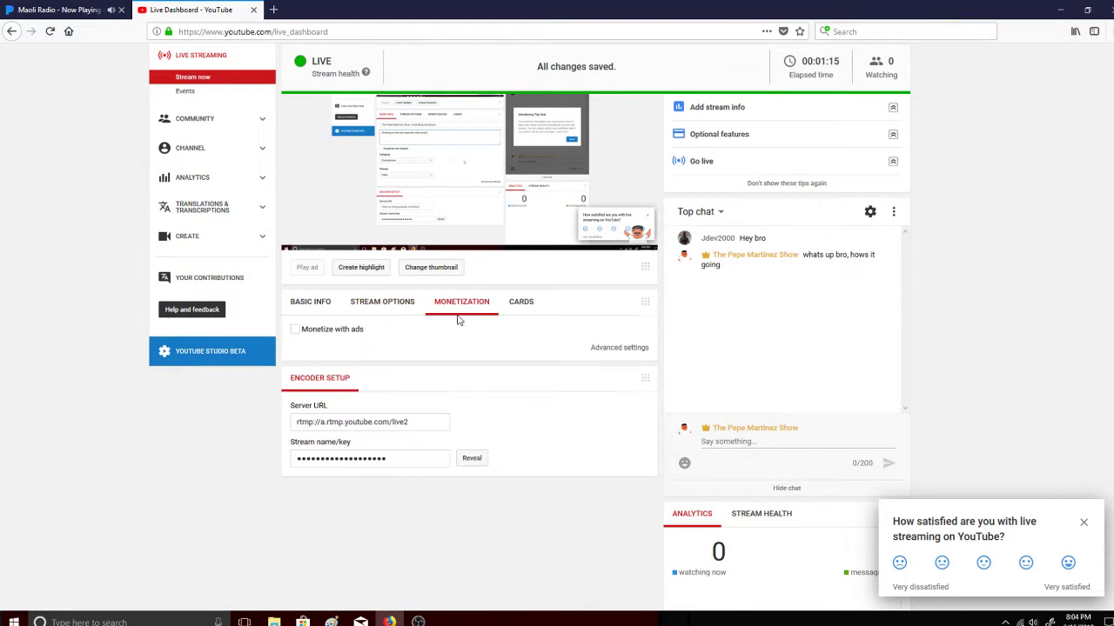
pyautogui.click(520, 305)
pyautogui.click(477, 306)
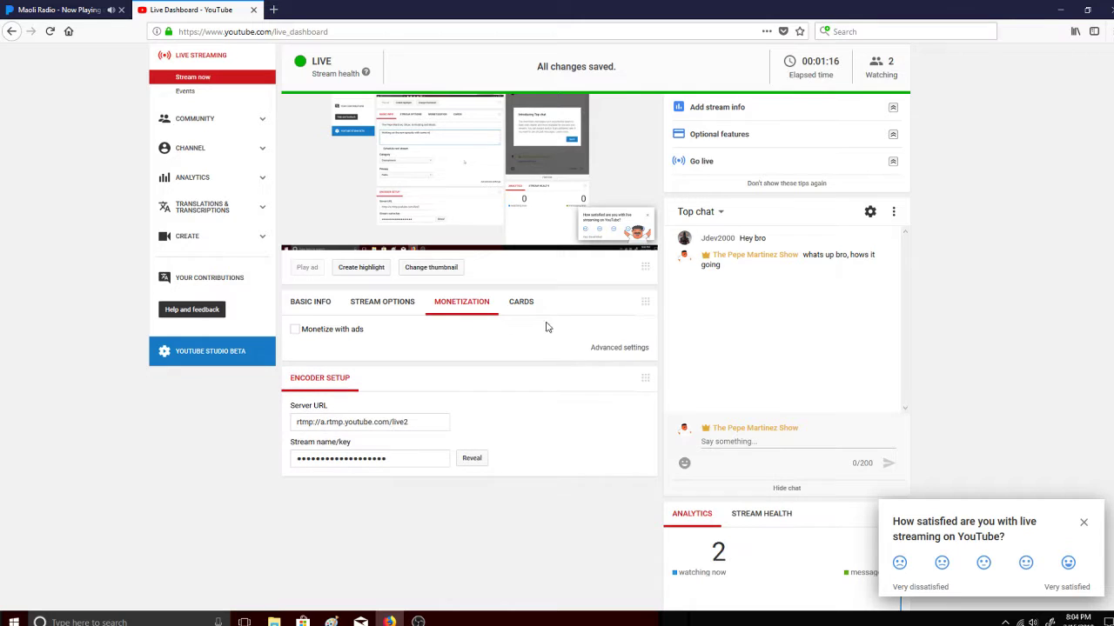
pyautogui.click(614, 352)
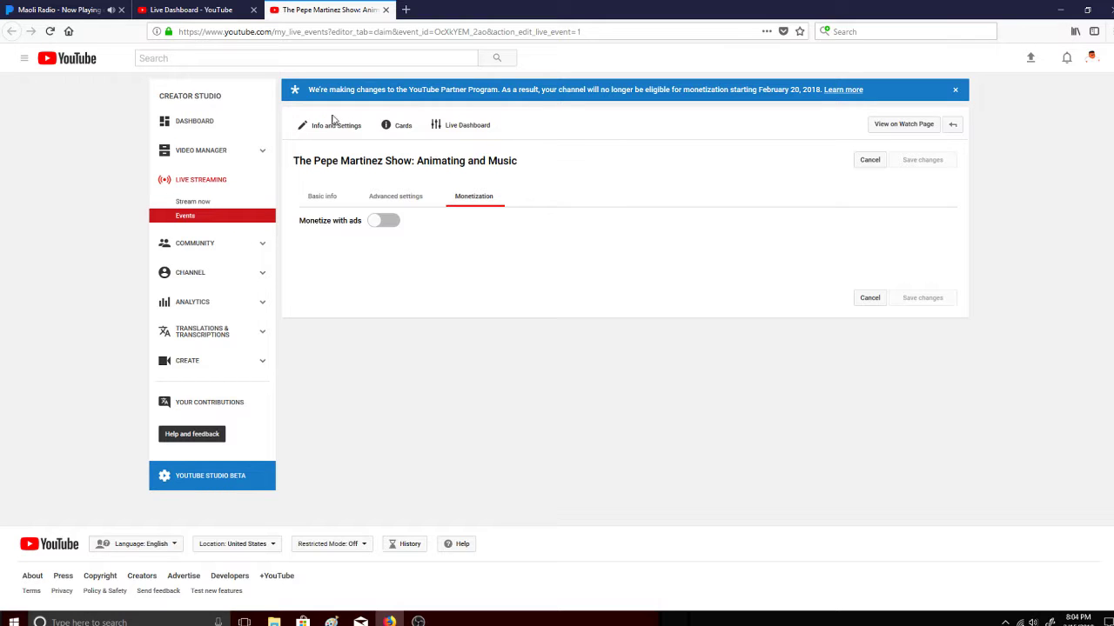
pyautogui.click(376, 9)
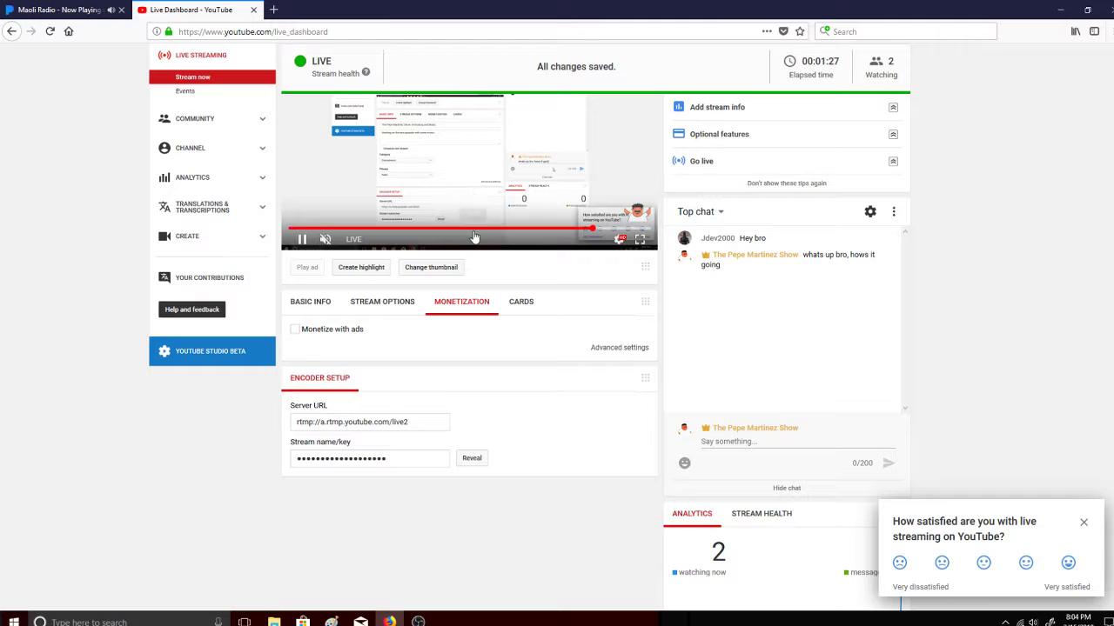
pyautogui.click(385, 307)
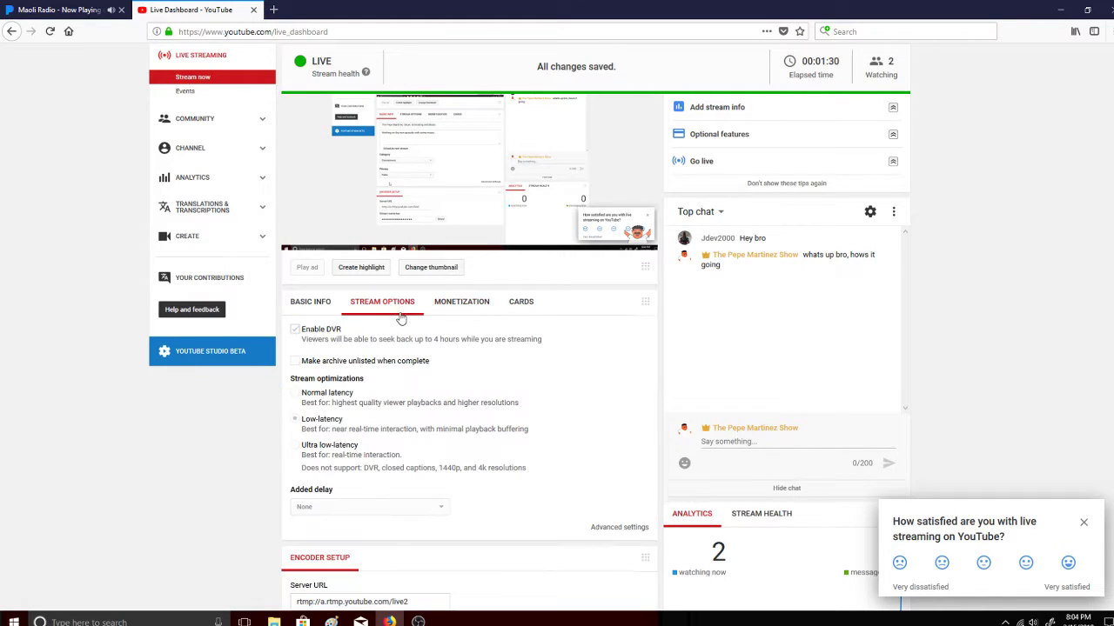
# - Append "Animation, cartoons, comedy, funny" to the stream description in the basic info
pyautogui.click(322, 304)
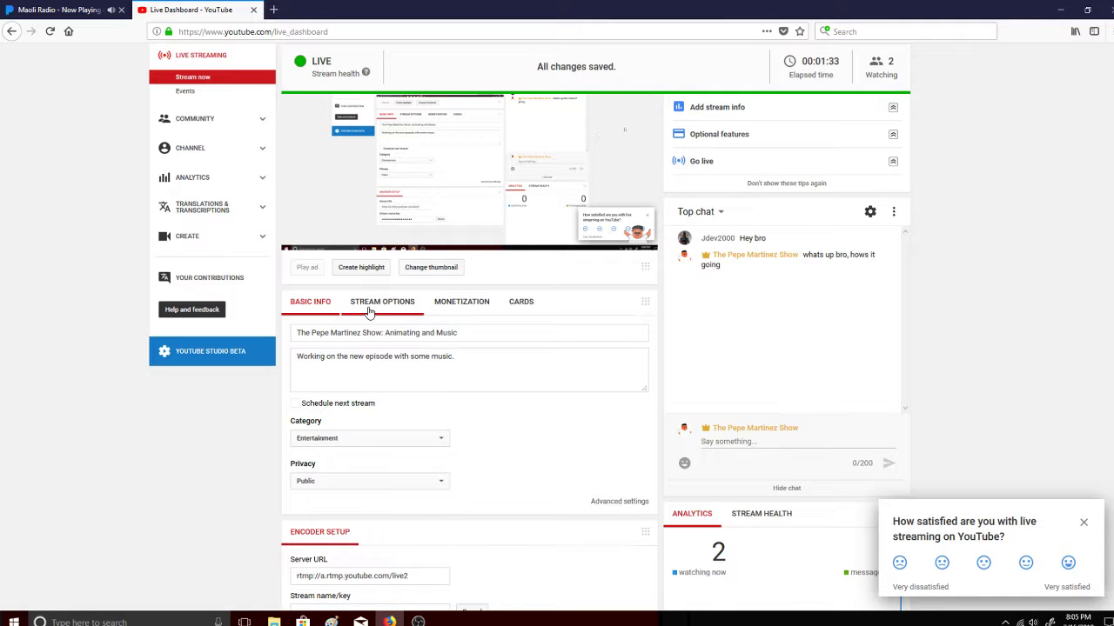
pyautogui.click(479, 357)
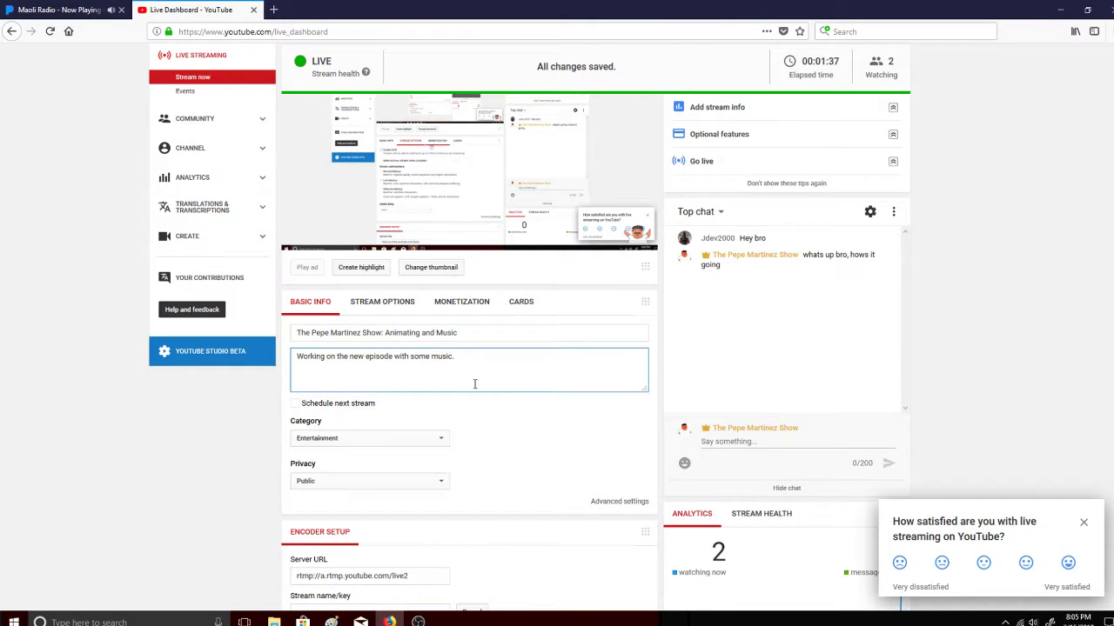
pyautogui.write('Animation, cartoons,')
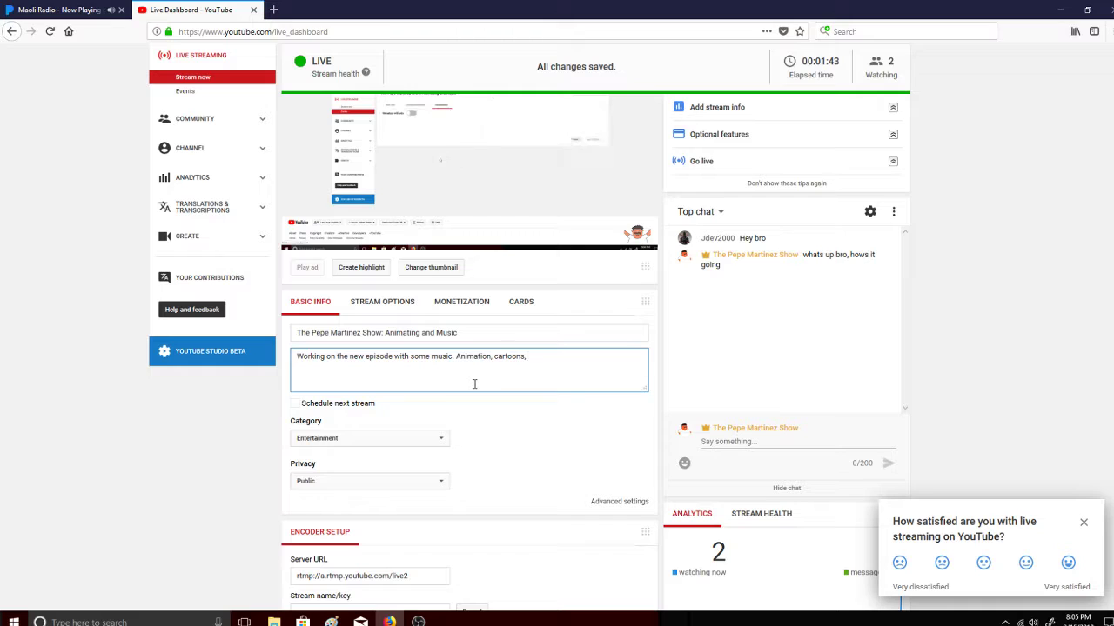
pyautogui.write(' comedy, funny')
pyautogui.click(974, 159)
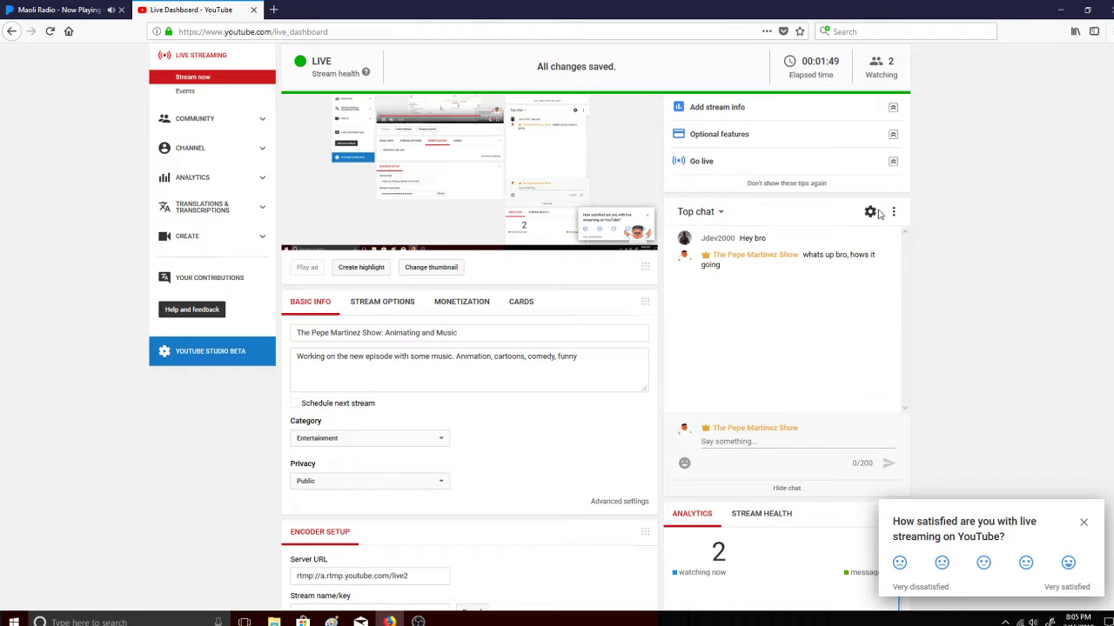
# - Send the chat message "tryna put some tags to get people to watch"
pyautogui.click(748, 444)
pyautogui.write('try')
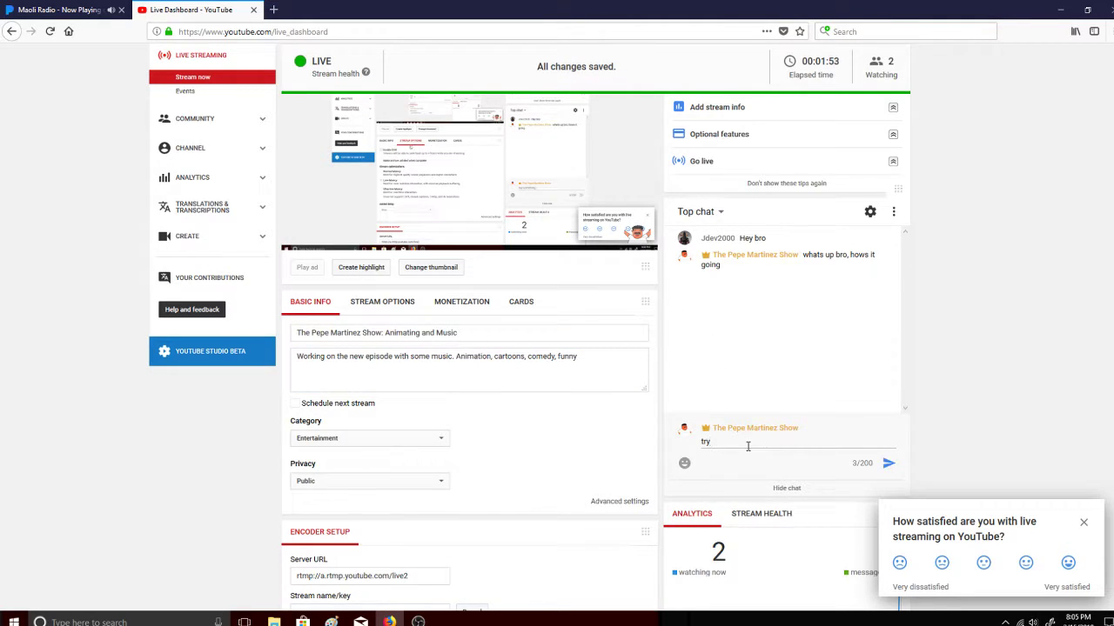
pyautogui.write('na put some tage')
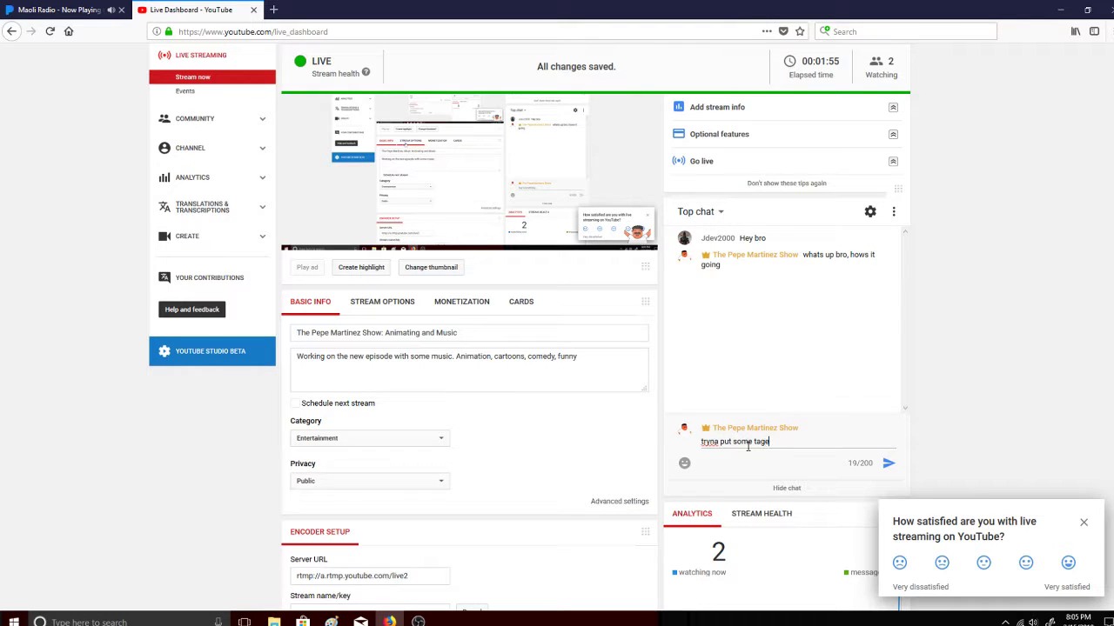
pyautogui.press('BackSpace')
pyautogui.write('s to get peop')
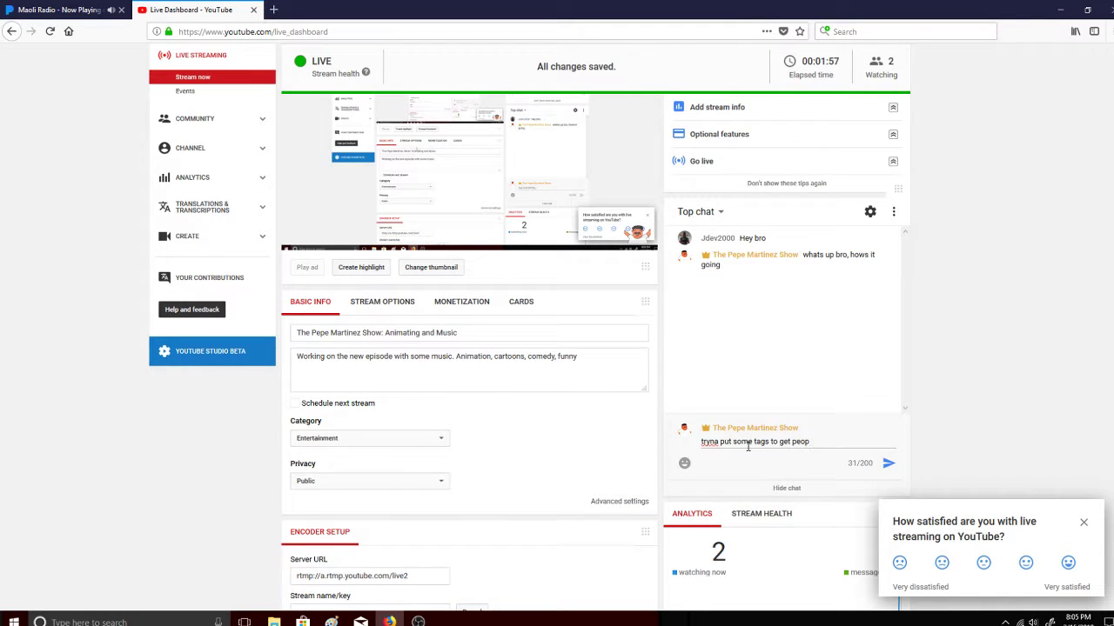
pyautogui.write('le to watch')
pyautogui.press('Return')
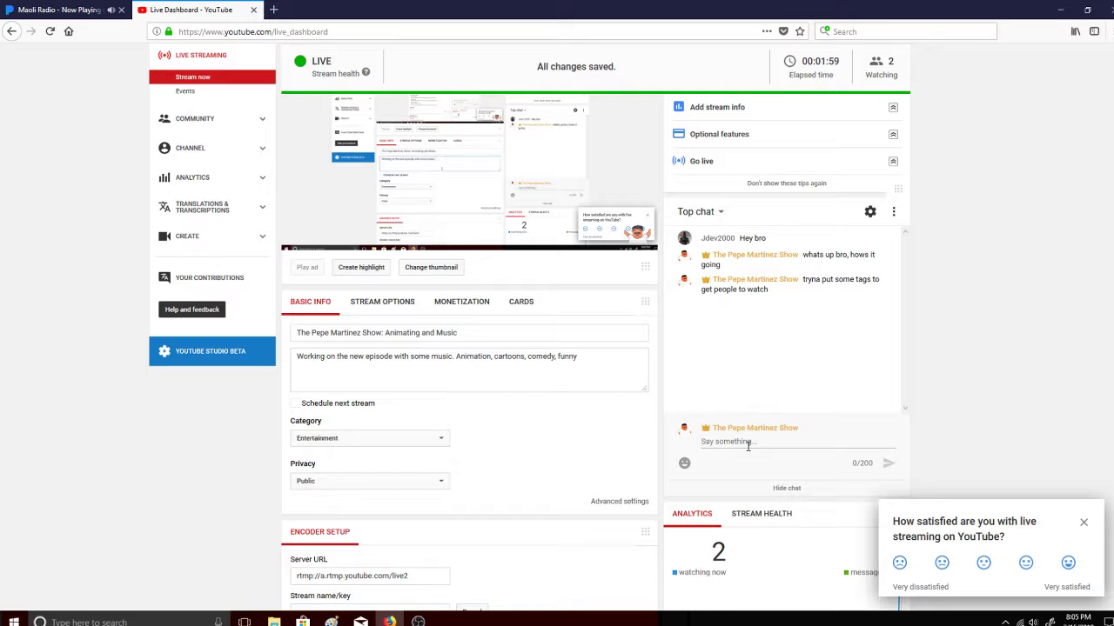
# - Minimize the browser window to get to the desktop
pyautogui.click(1060, 9)
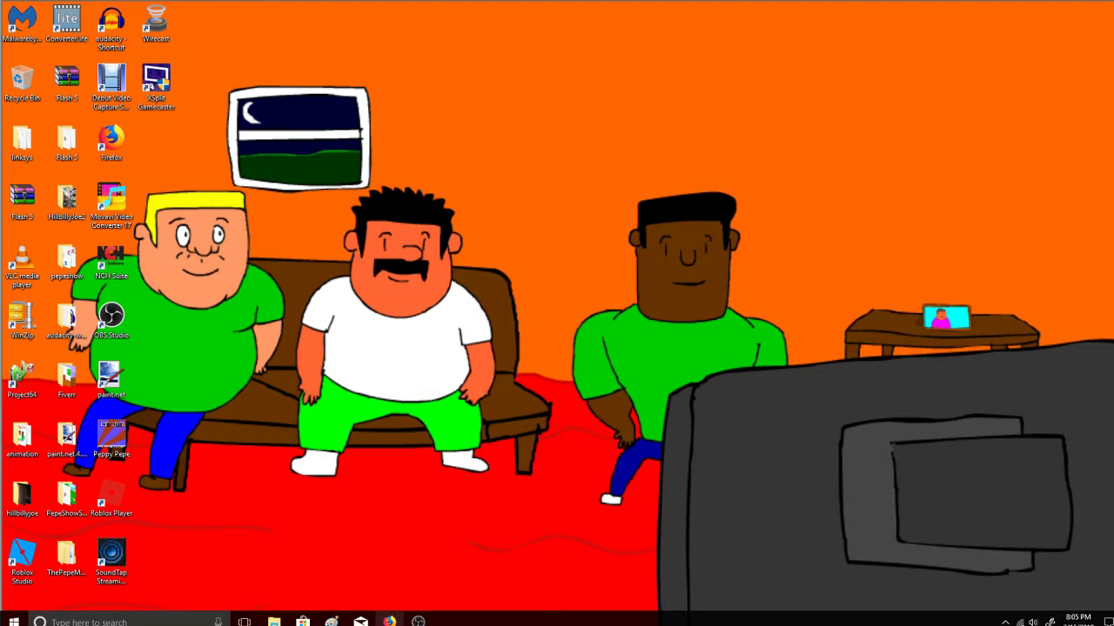
# - Launch Flash from the Flash 5 folder on the desktop and dismiss the system registry message
pyautogui.click(389, 621)
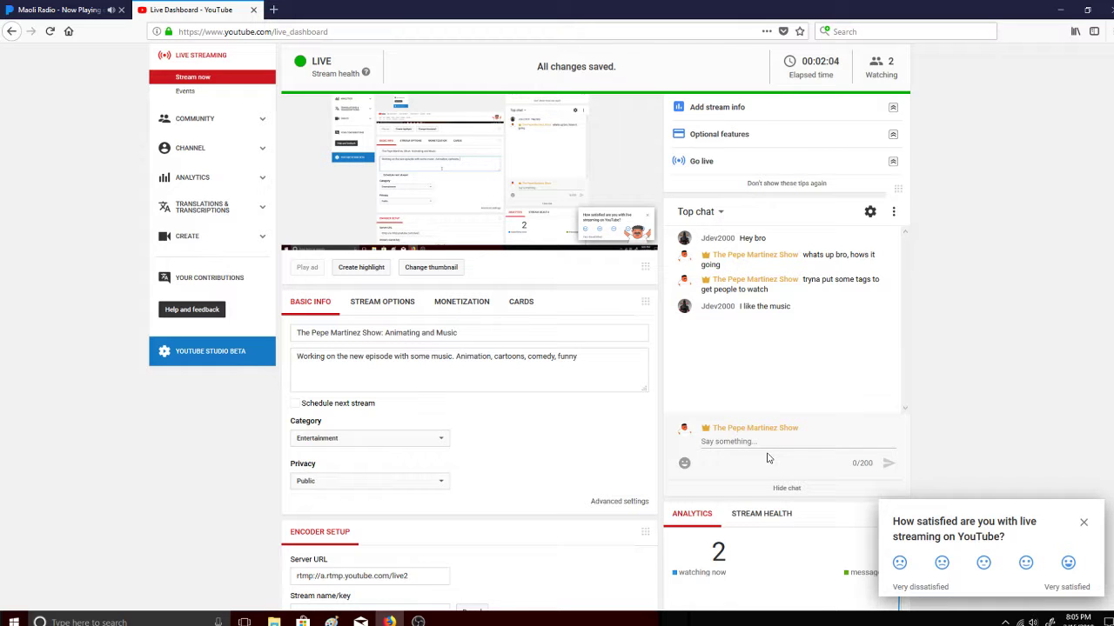
pyautogui.click(1059, 10)
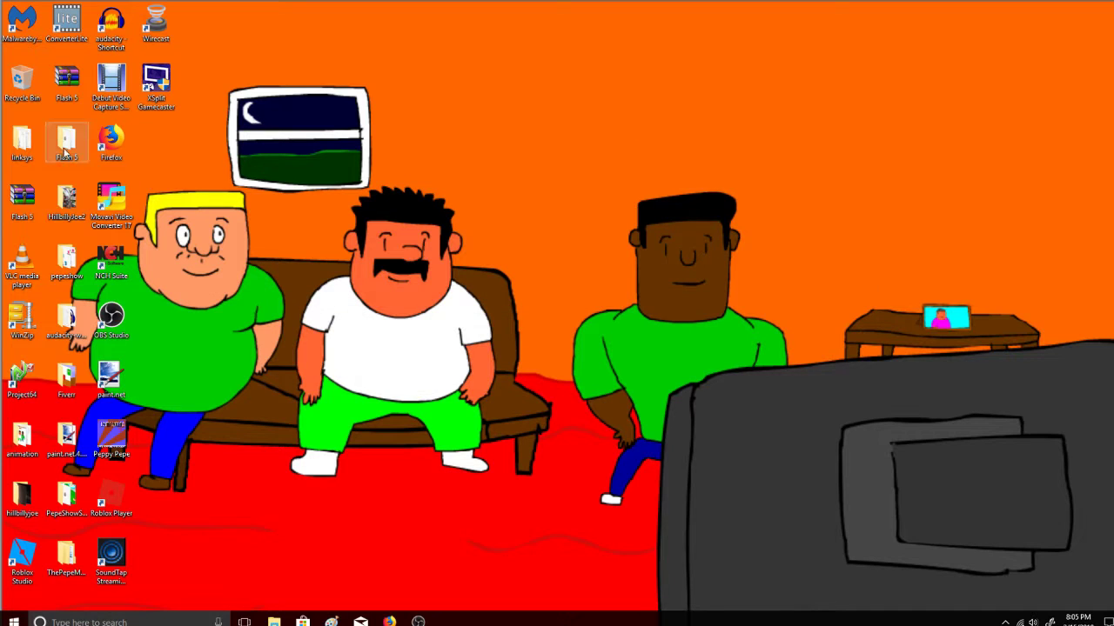
pyautogui.doubleClick(70, 148)
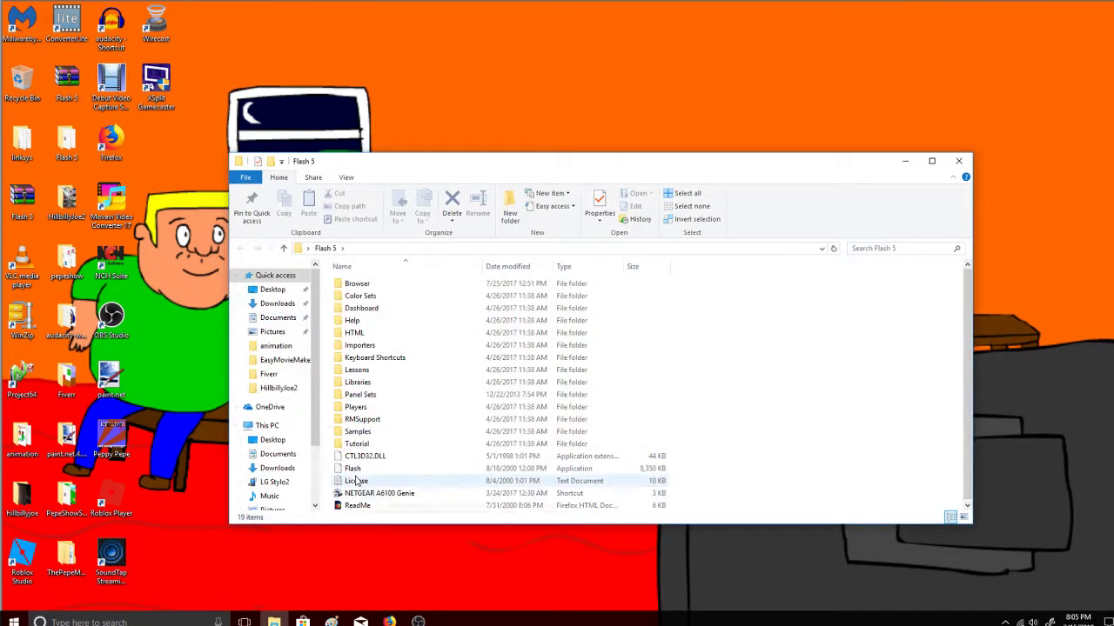
pyautogui.doubleClick(353, 469)
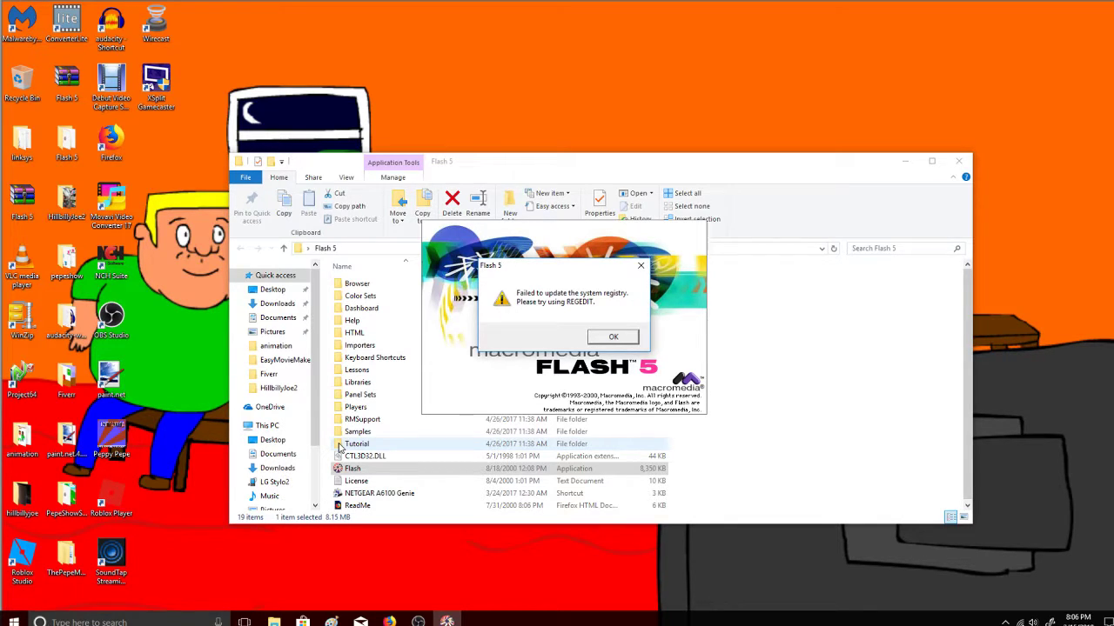
pyautogui.click(609, 337)
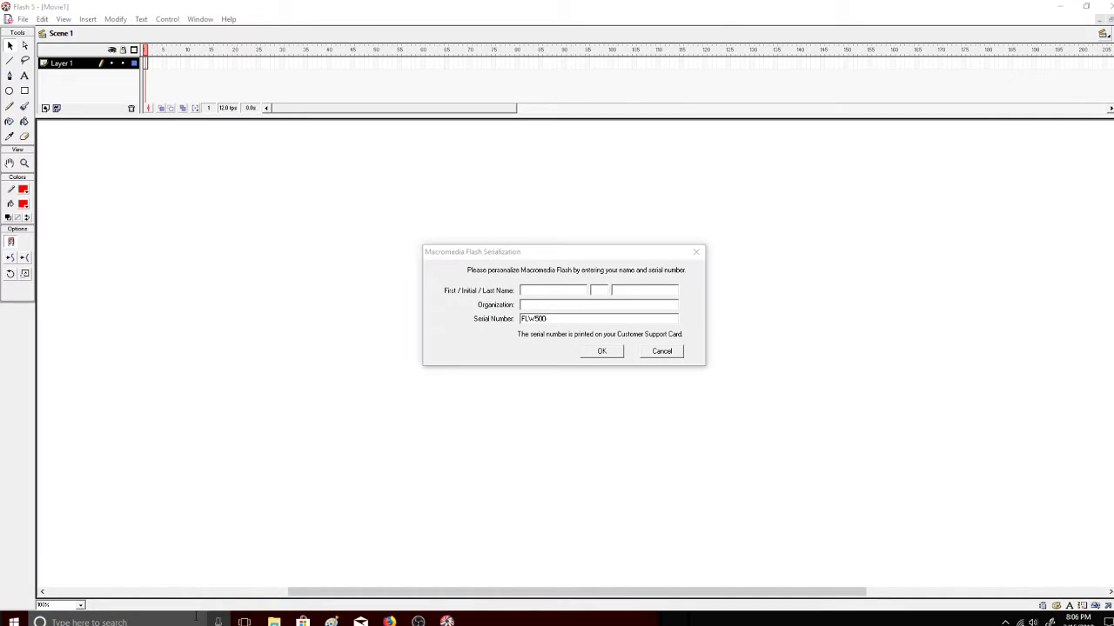
# - Find and open flashkey.txt through Windows search, copy the serial number from it, and close the file
pyautogui.click(198, 620)
pyautogui.write('f')
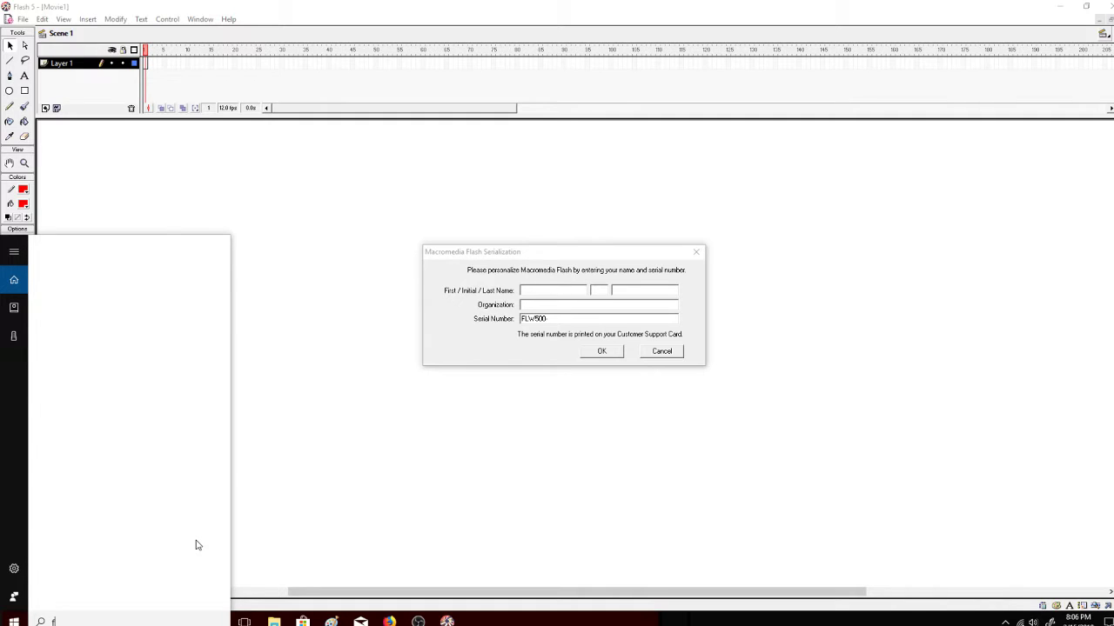
pyautogui.write('lash')
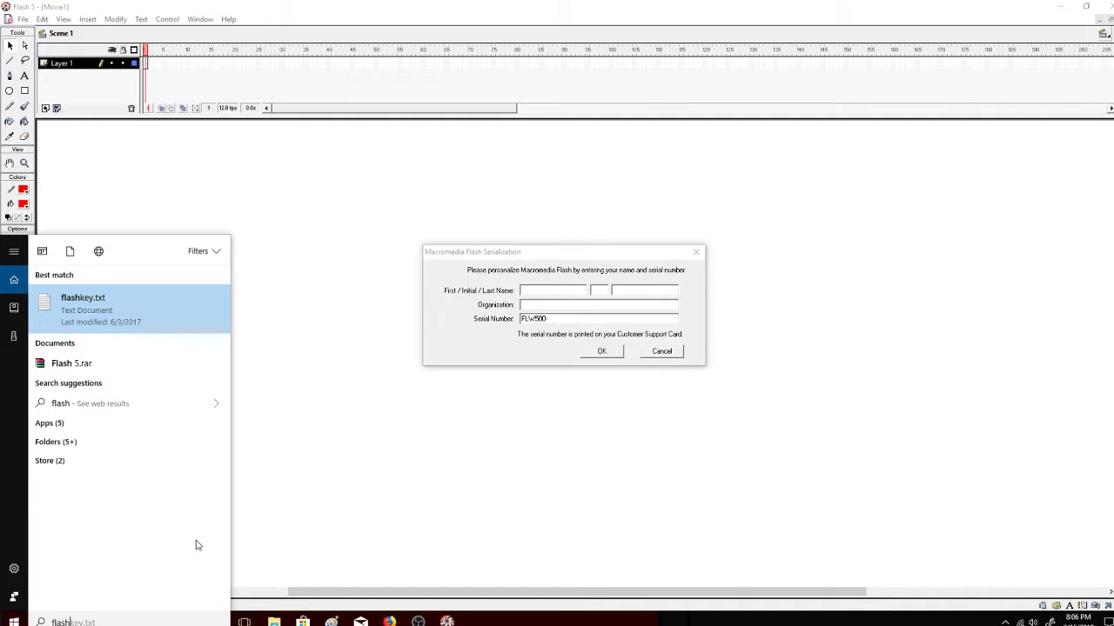
pyautogui.click(171, 316)
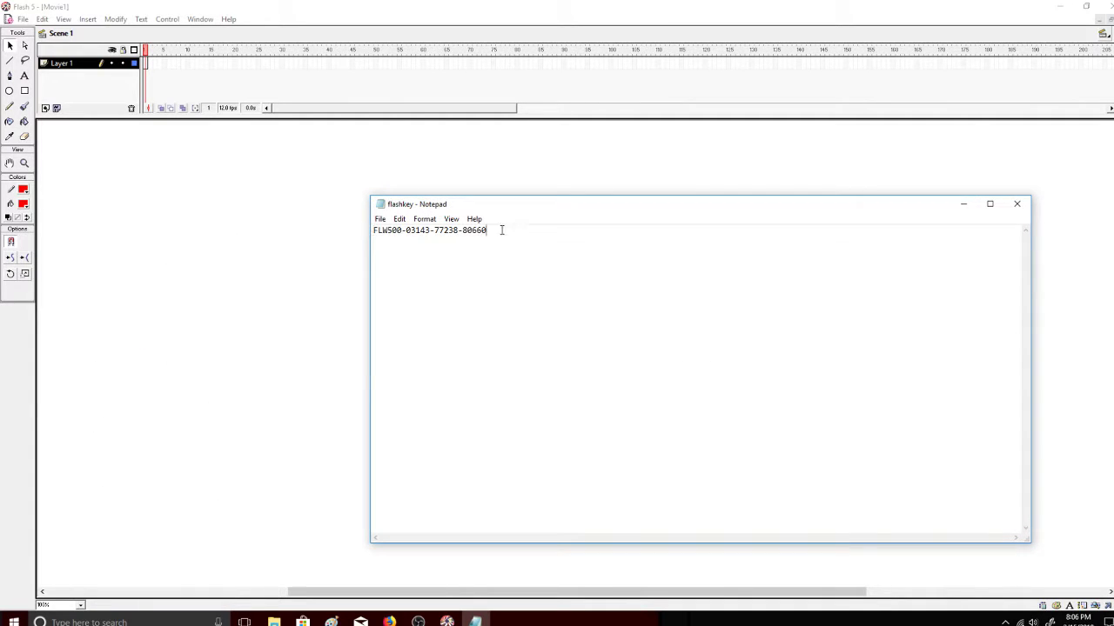
pyautogui.moveTo(499, 228); pyautogui.dragTo(396, 277)
pyautogui.moveTo(507, 233); pyautogui.dragTo(374, 231)
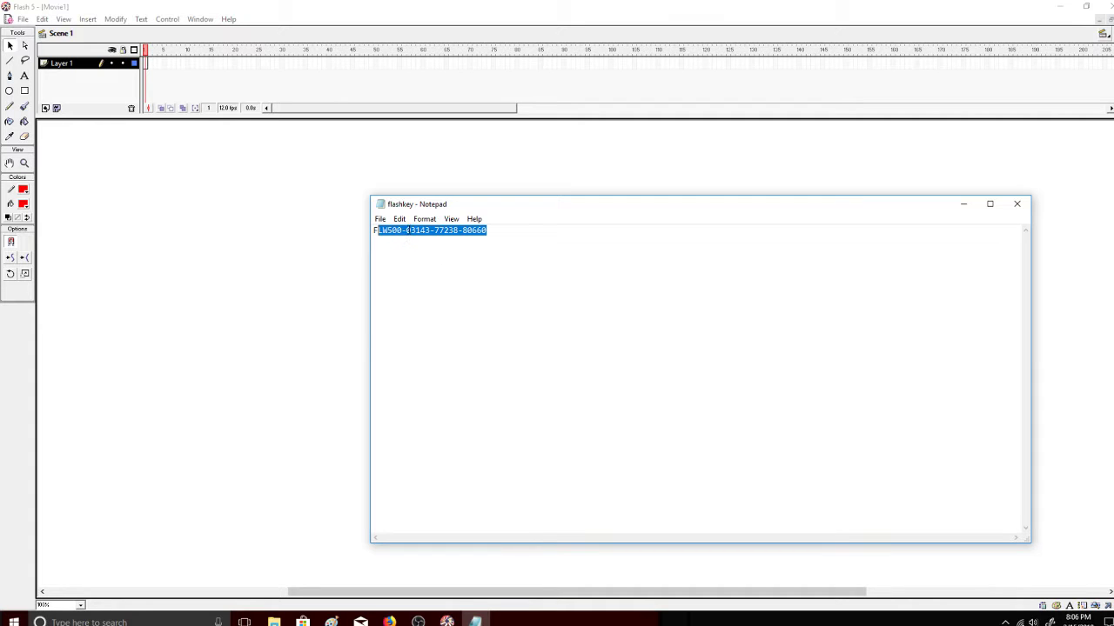
pyautogui.moveTo(524, 229); pyautogui.dragTo(361, 227)
pyautogui.rightClick(389, 229)
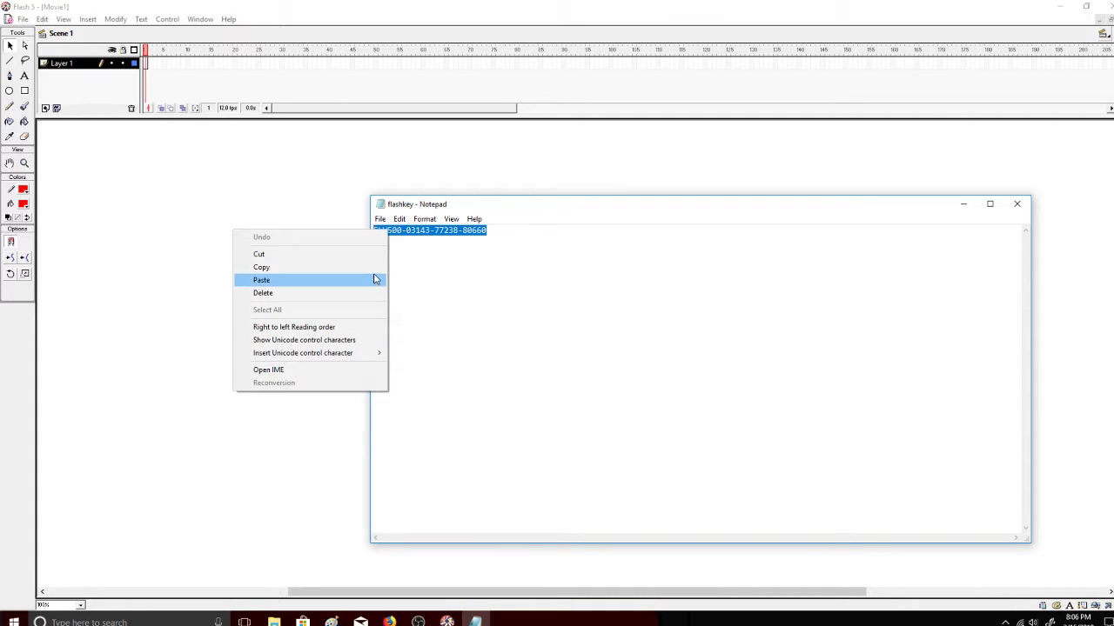
pyautogui.click(375, 268)
pyautogui.click(1016, 204)
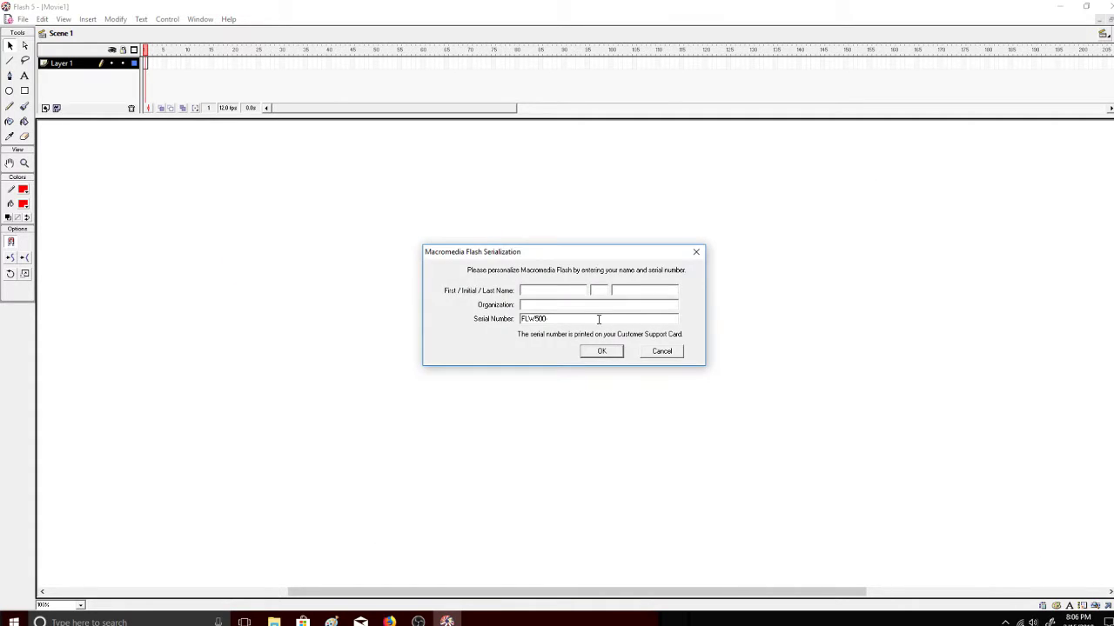
# - Paste the serial number into the Macromedia Flash Serialization dialog, accept it, and postpone the product registration
pyautogui.moveTo(549, 320); pyautogui.dragTo(521, 319)
pyautogui.rightClick(527, 318)
pyautogui.click(554, 367)
pyautogui.click(601, 350)
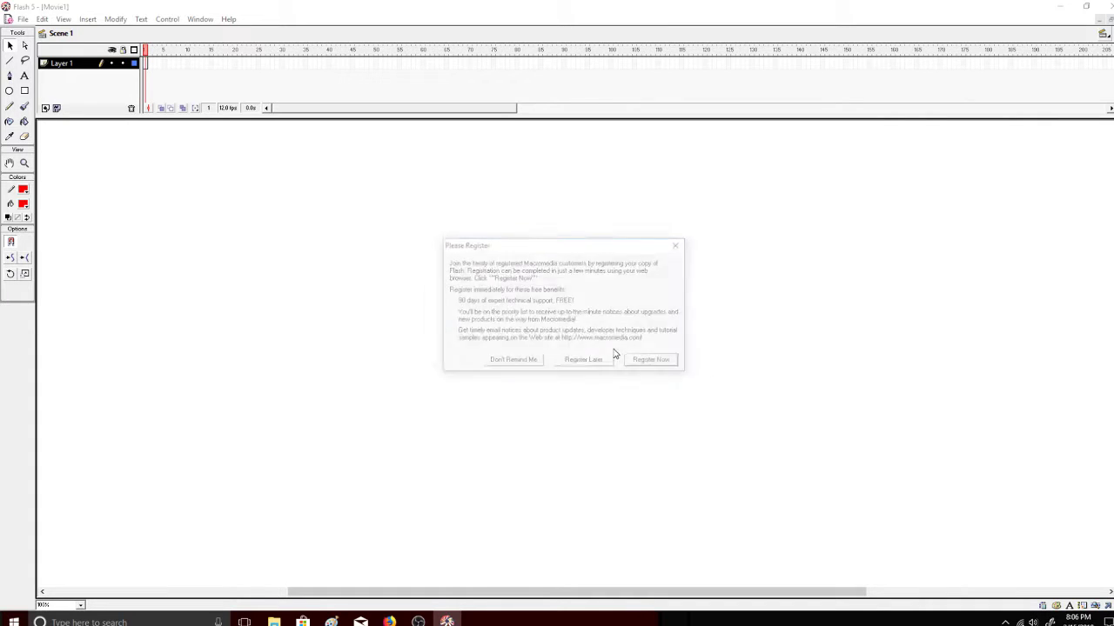
pyautogui.click(579, 360)
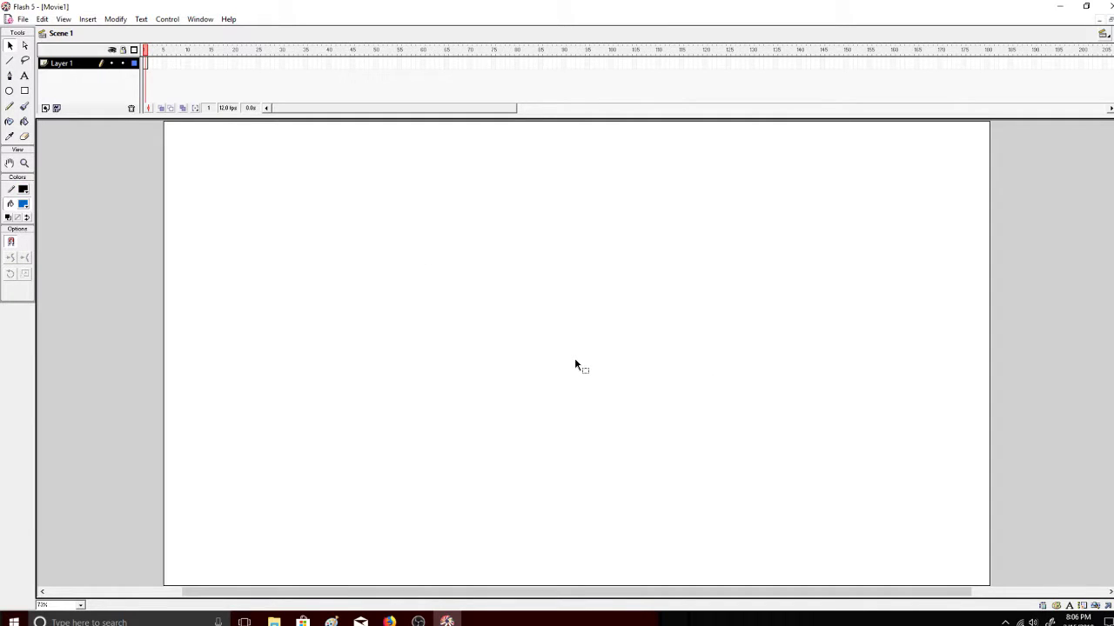
# - Open the recent movie pepeseason3episode4 in Flash and play back Scene 65
pyautogui.click(23, 18)
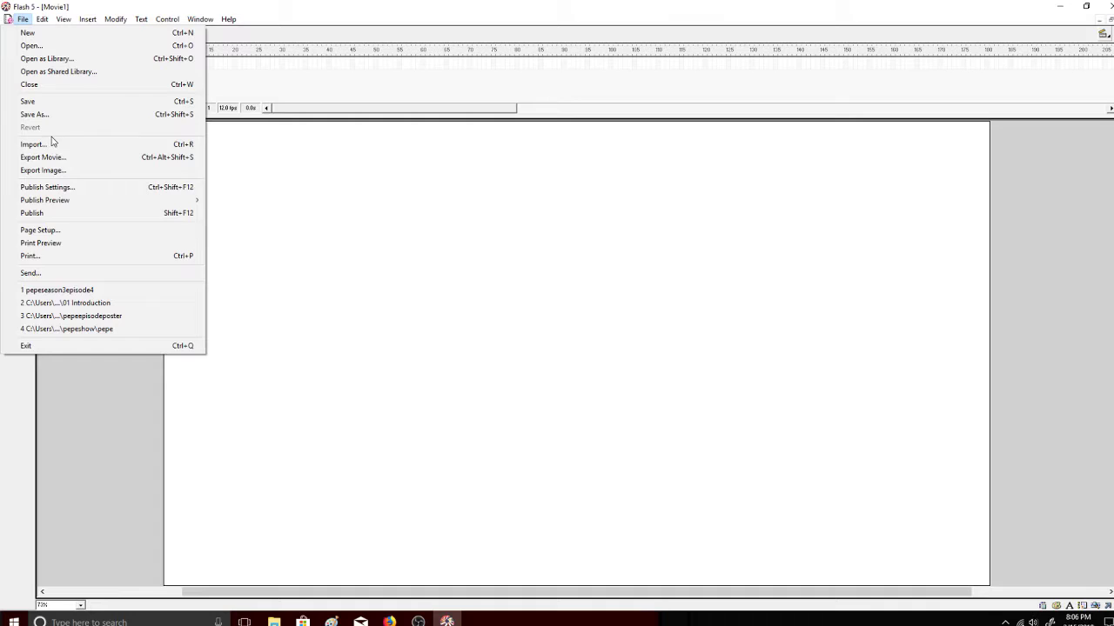
pyautogui.click(111, 289)
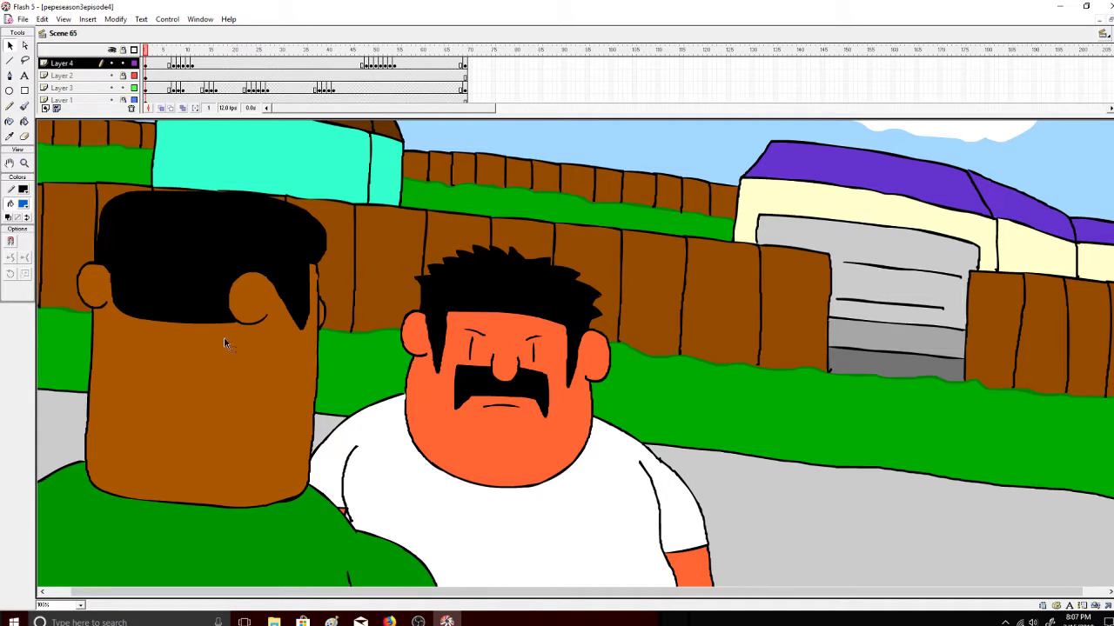
pyautogui.click(390, 621)
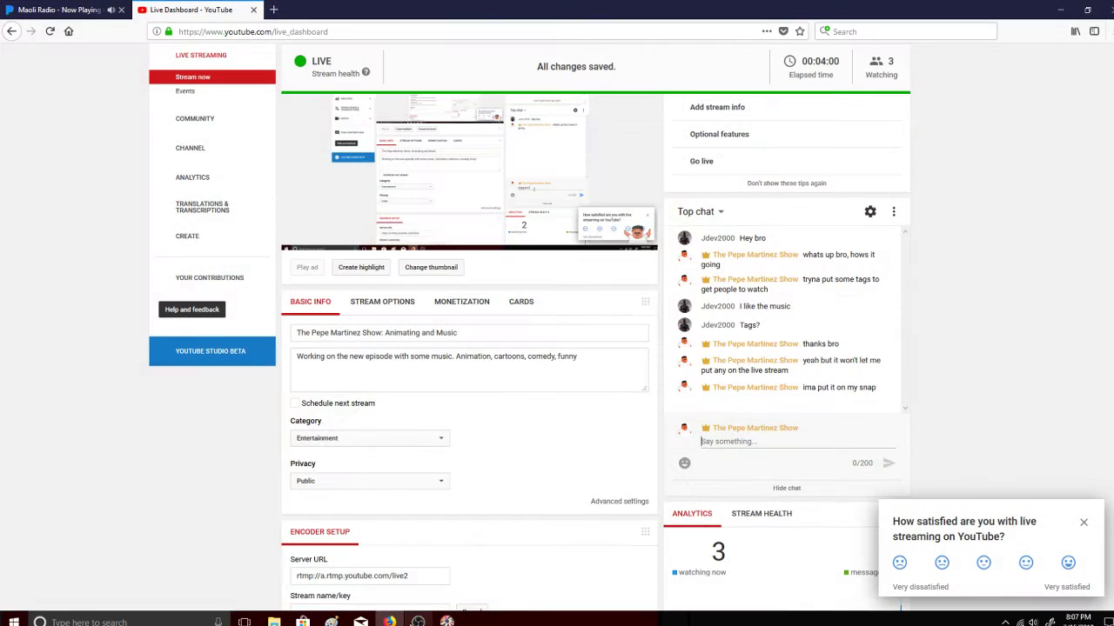
pyautogui.click(445, 621)
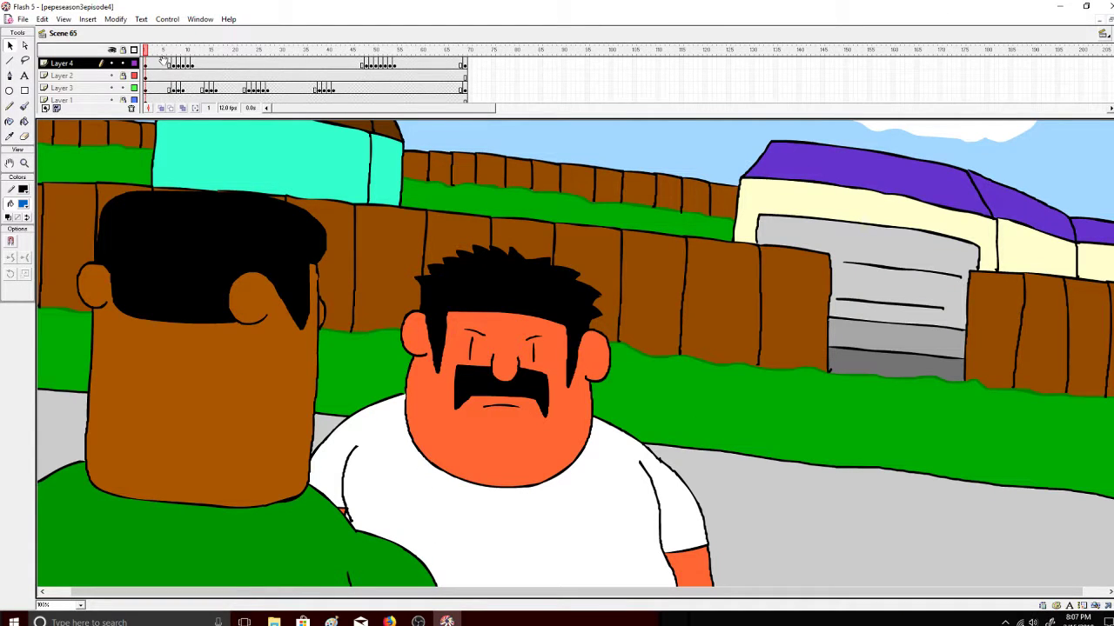
pyautogui.click(167, 18)
pyautogui.click(176, 33)
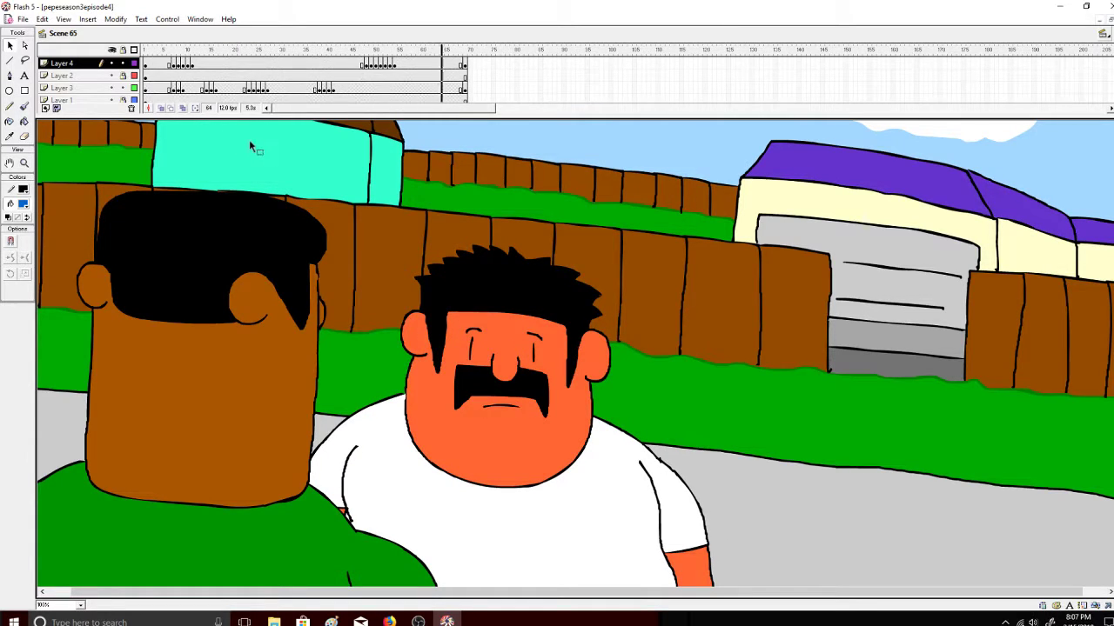
# - Zoom the stage out to 50% and play the movie starting from Scene 1
pyautogui.click(24, 162)
pyautogui.click(24, 241)
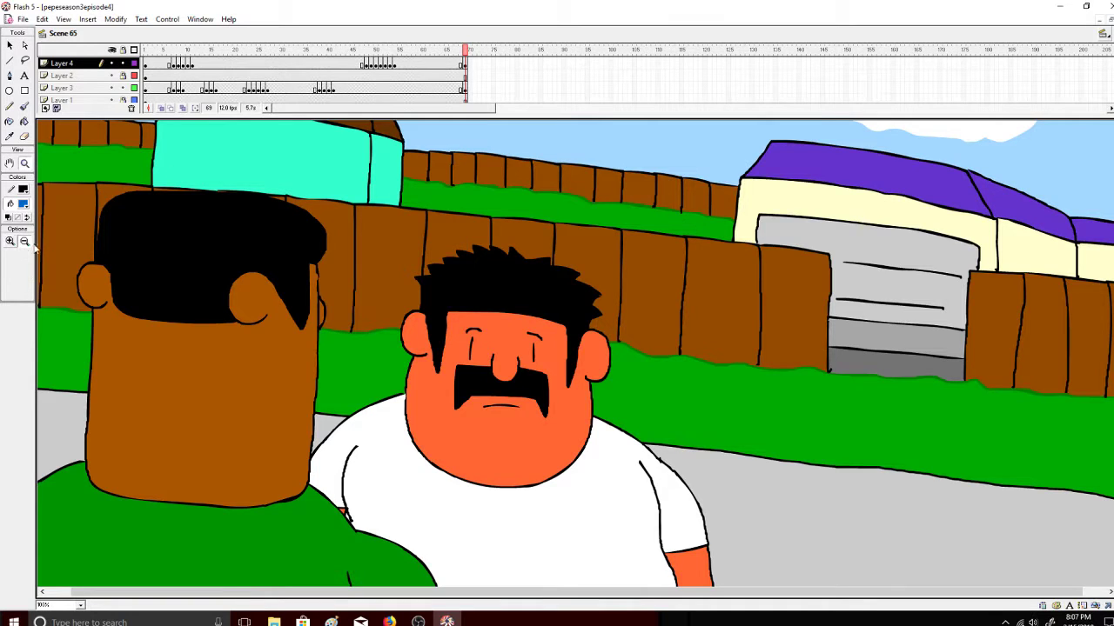
pyautogui.click(127, 259)
pyautogui.click(1103, 33)
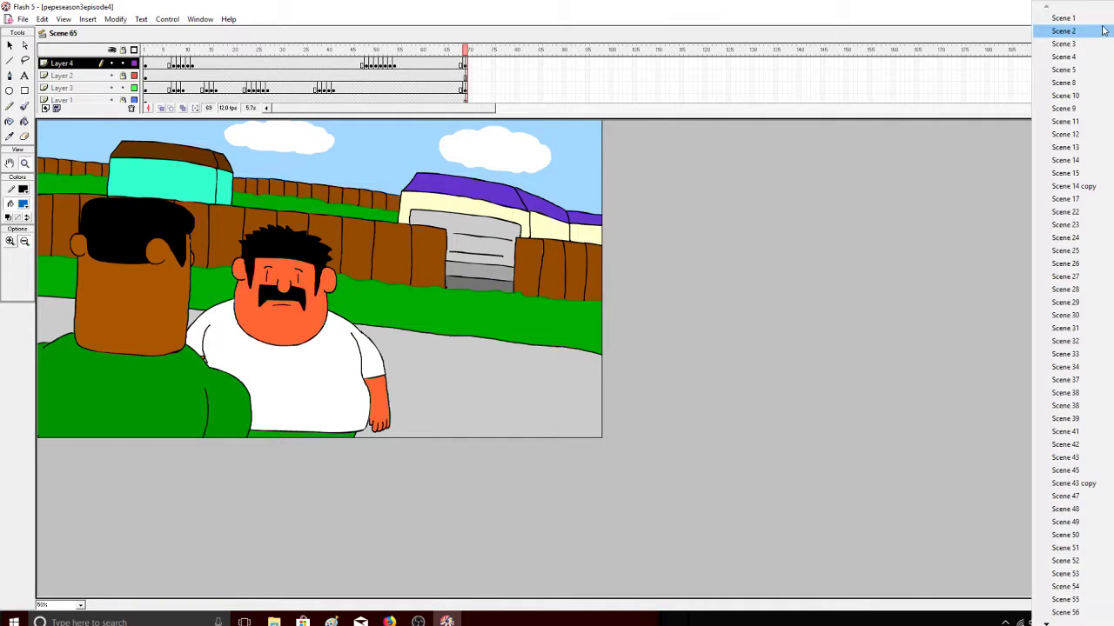
pyautogui.click(1057, 16)
pyautogui.click(167, 20)
pyautogui.click(163, 35)
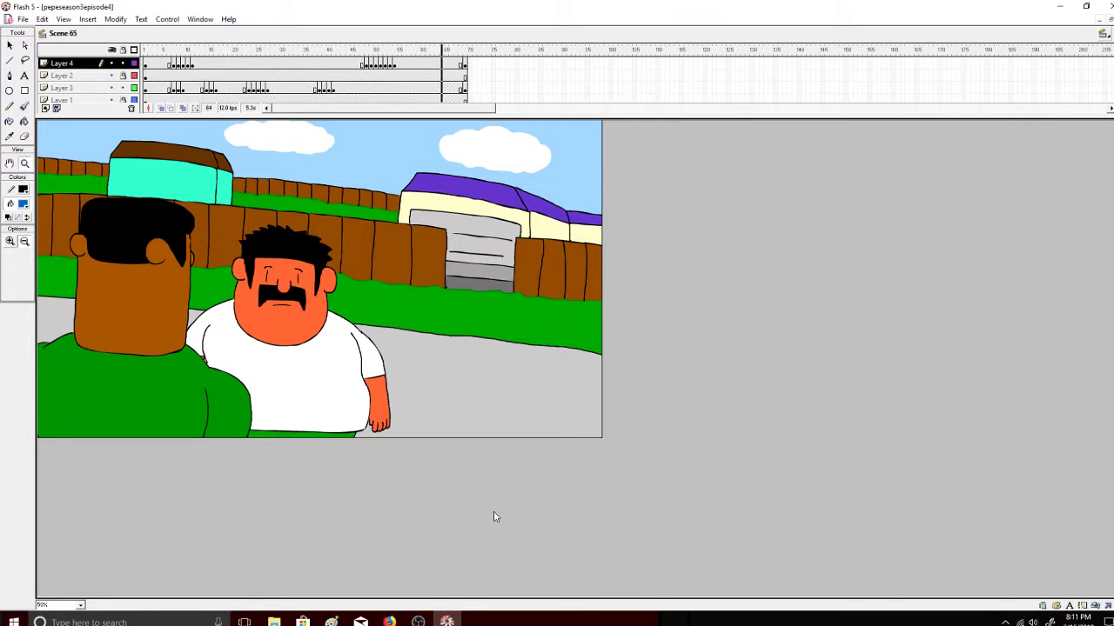
# - Switch to the YouTube live dashboard and add the viewer who asked in chat as a moderator
pyautogui.click(390, 621)
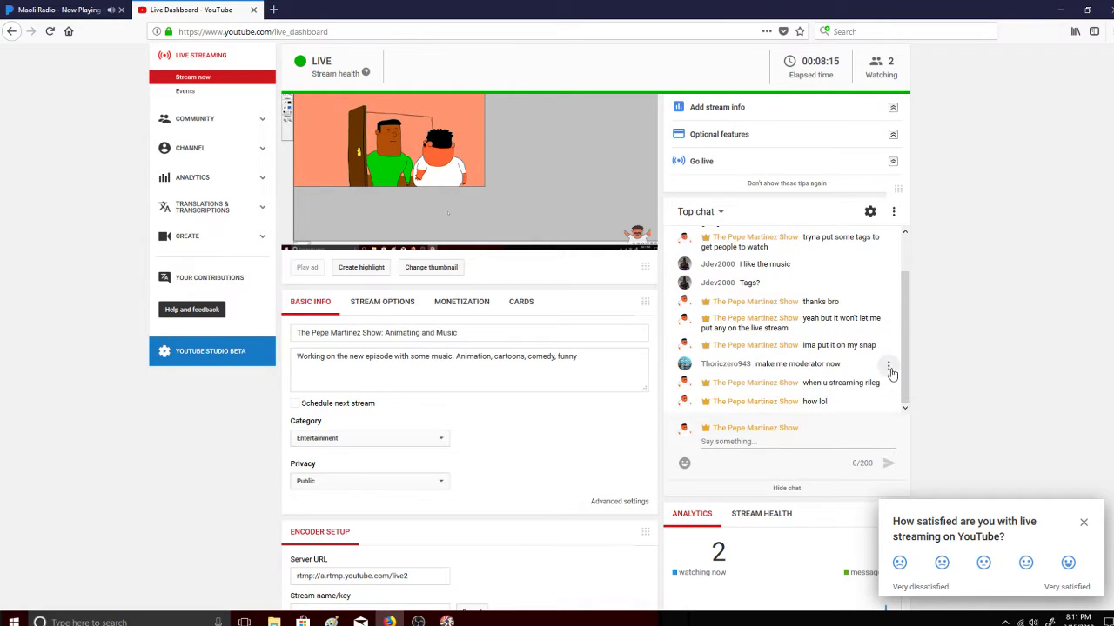
pyautogui.click(888, 366)
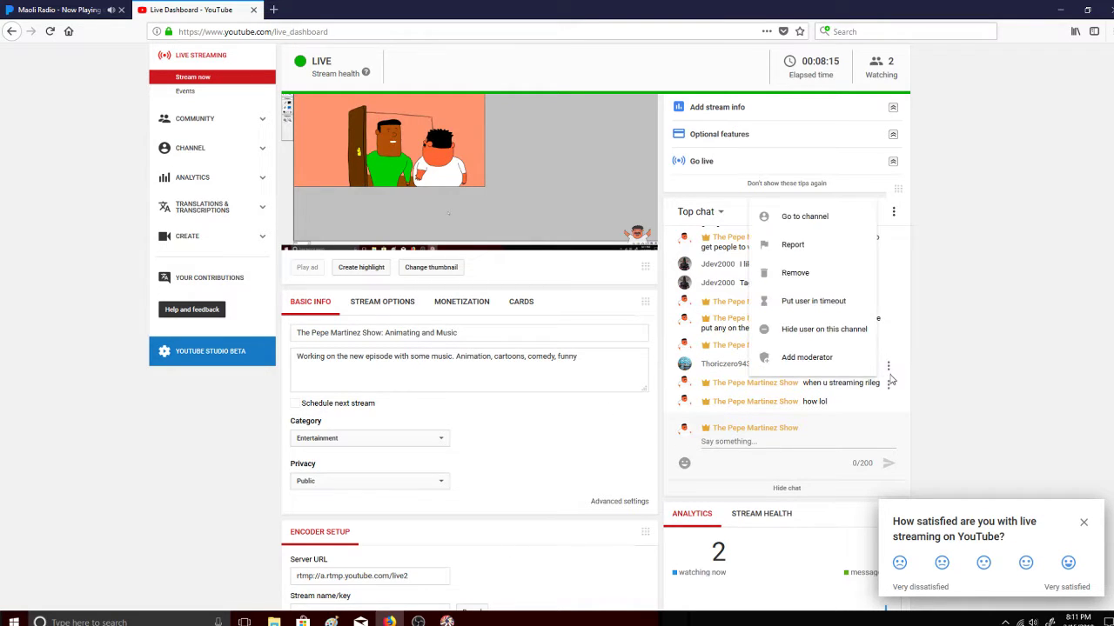
pyautogui.click(848, 358)
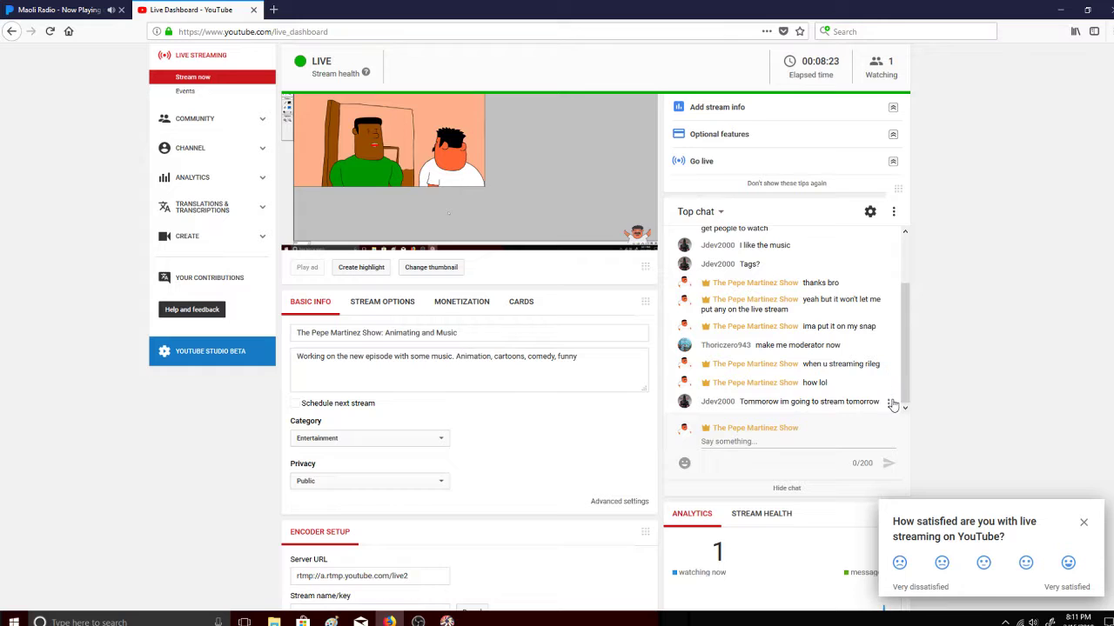
# - Send the chat message "bettttt" in the live stream's chat
pyautogui.click(815, 444)
pyautogui.write('bettttt')
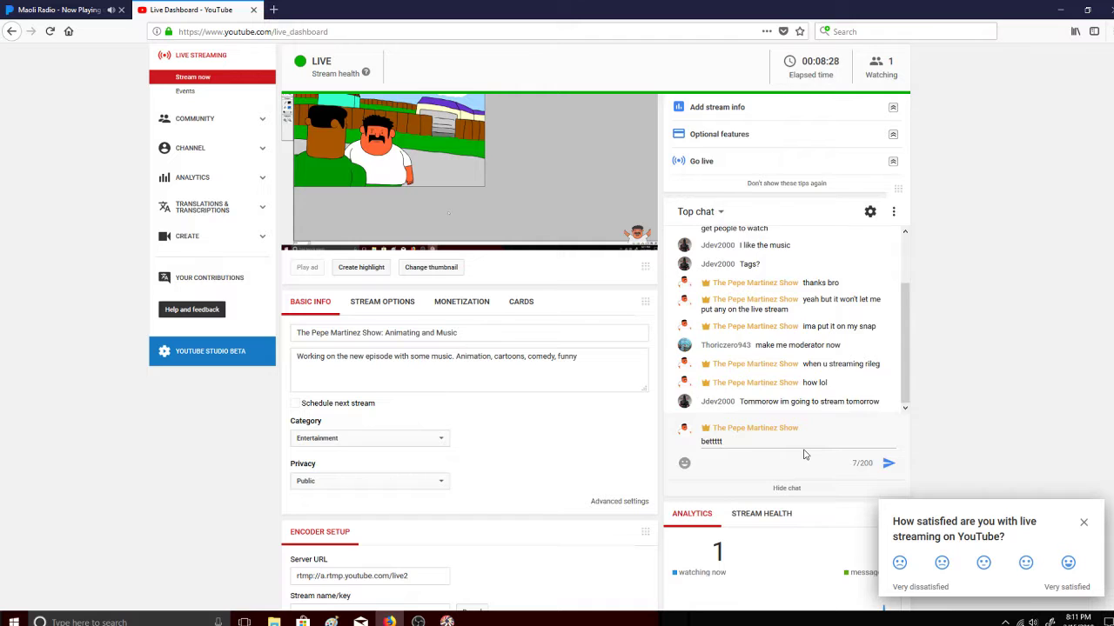
pyautogui.press('Return')
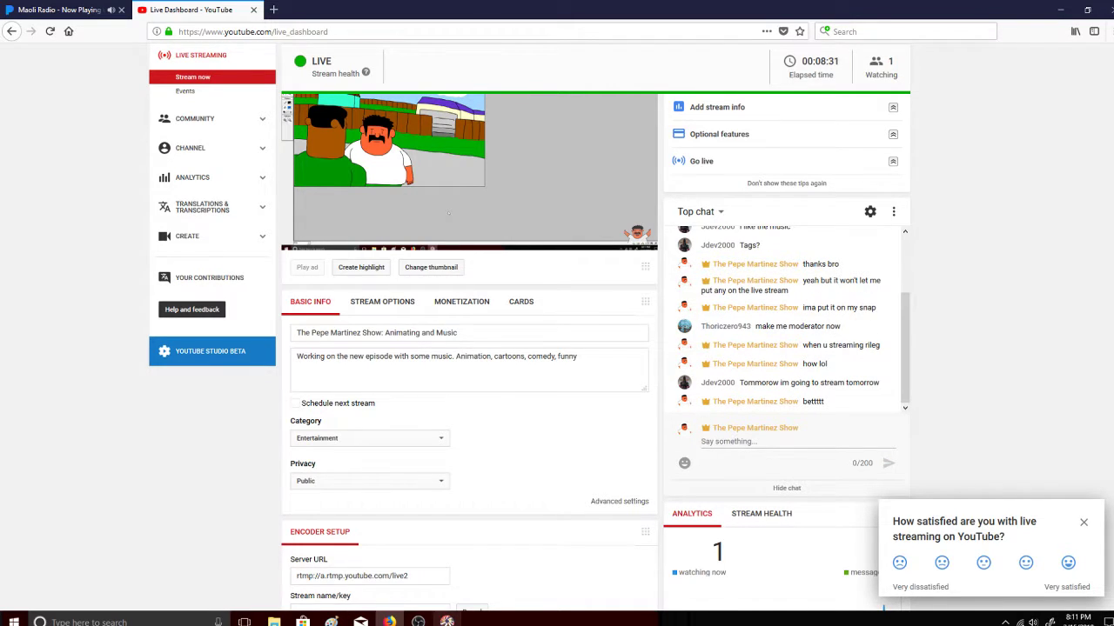
# - Switch to Flash, rewind Scene 65 to the first frame, and play it back
pyautogui.click(446, 621)
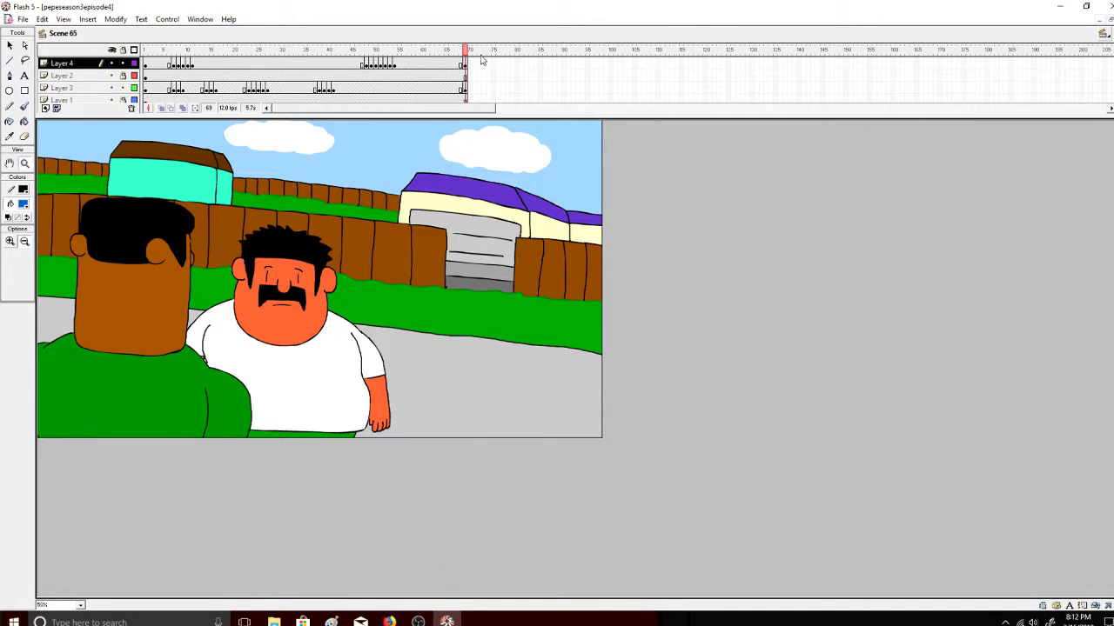
pyautogui.moveTo(481, 52); pyautogui.dragTo(146, 50)
pyautogui.click(167, 18)
pyautogui.click(178, 33)
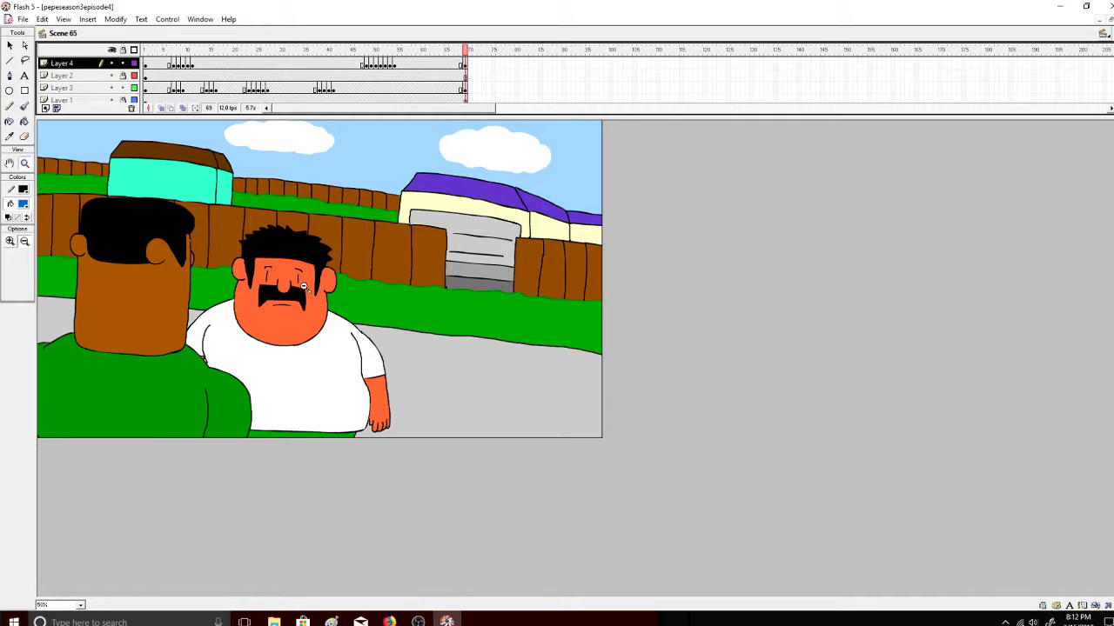
# - Switch to the YouTube live dashboard and make the viewer planning to stream tomorrow a chat moderator
pyautogui.click(390, 618)
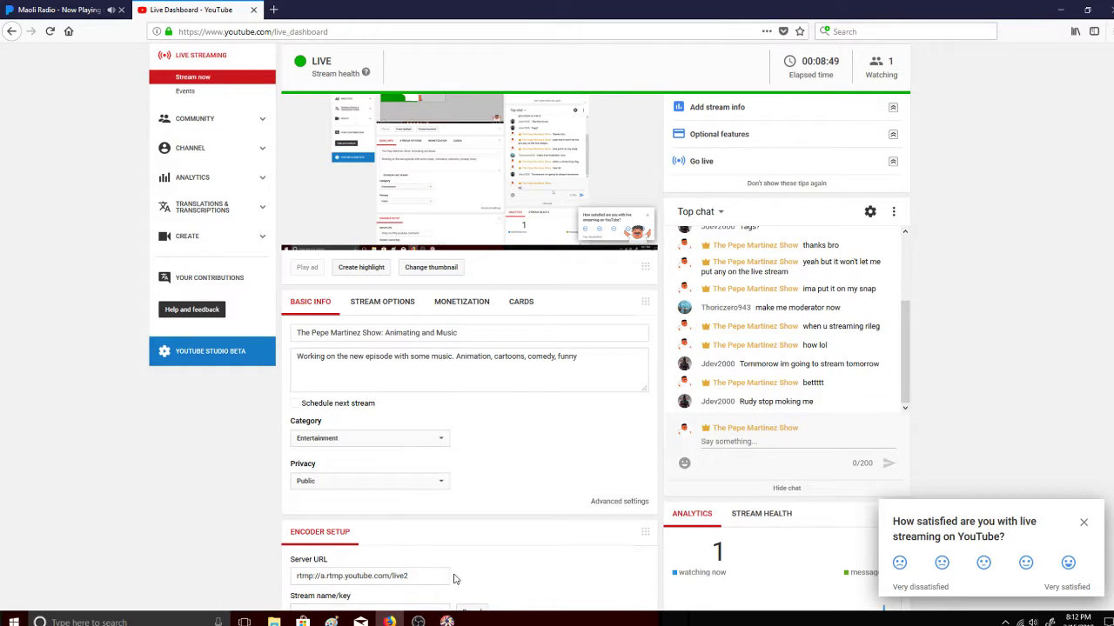
pyautogui.click(446, 619)
pyautogui.click(390, 618)
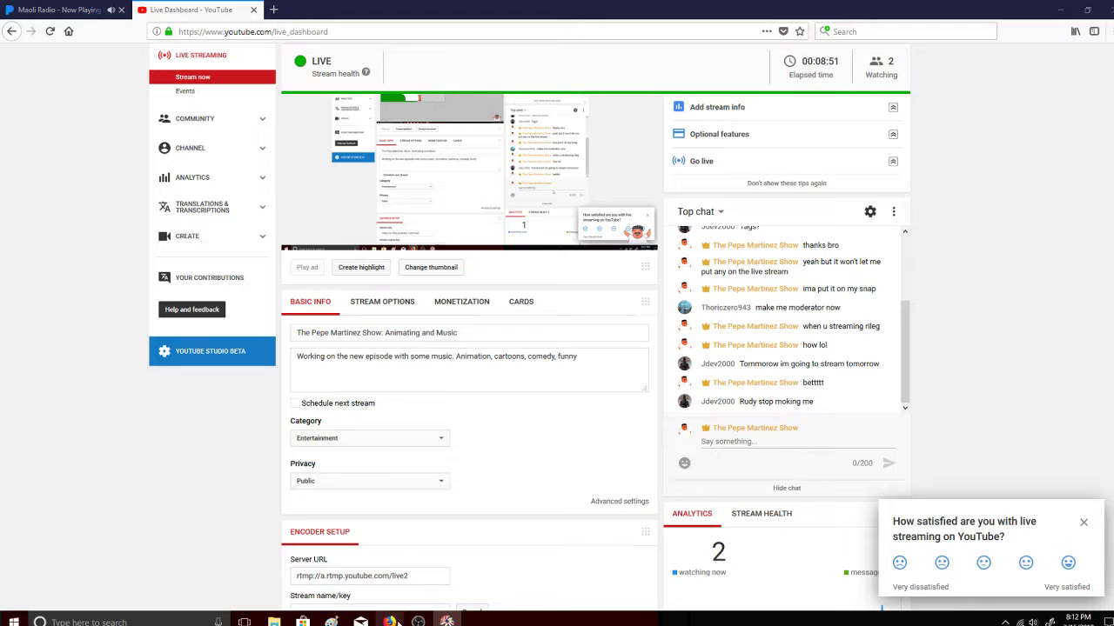
pyautogui.moveTo(455, 619)
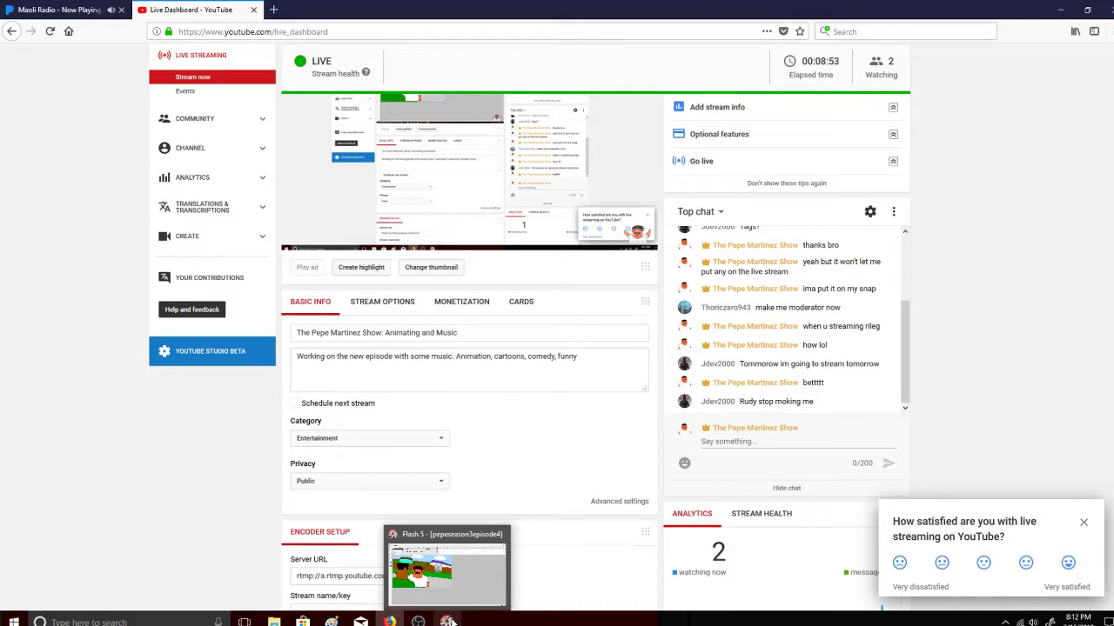
pyautogui.click(888, 365)
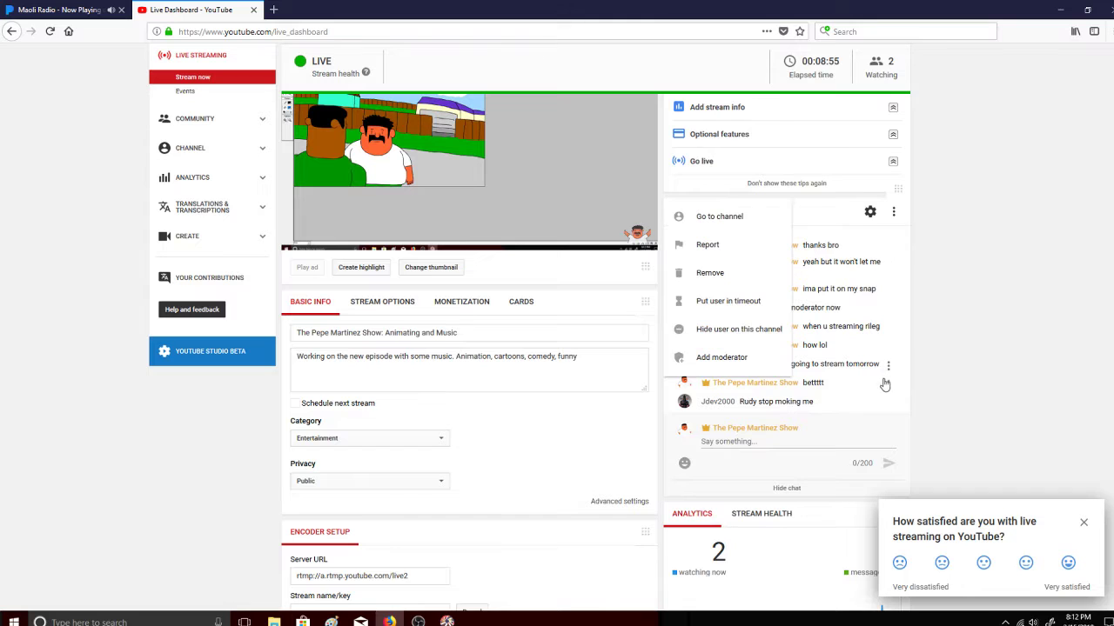
pyautogui.click(770, 357)
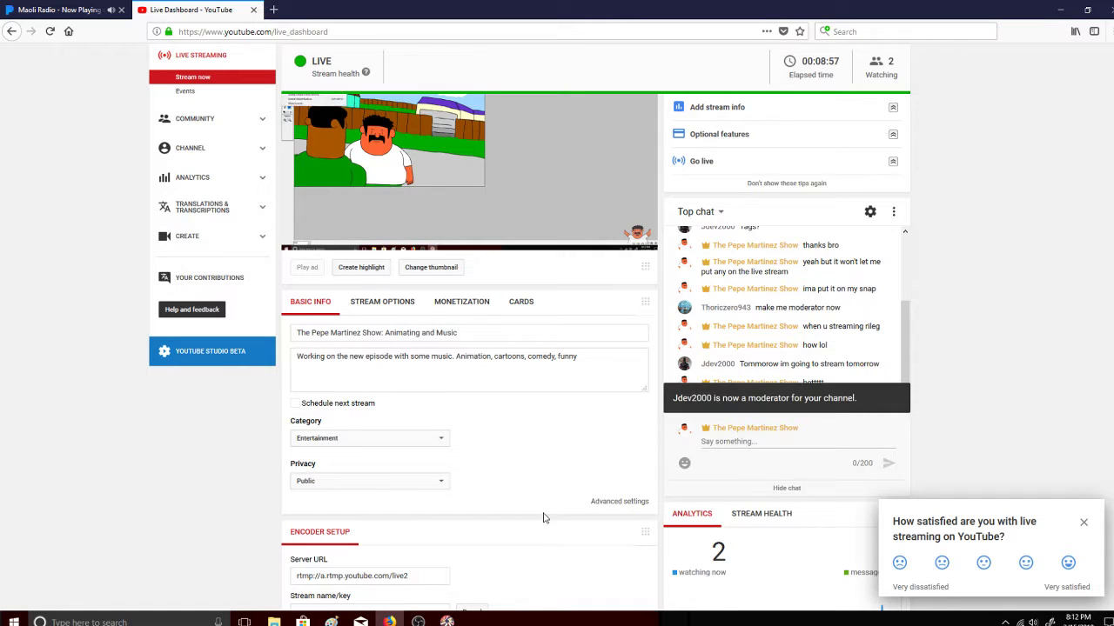
# - Return to Flash and replay the street conversation in Scene 65
pyautogui.click(446, 621)
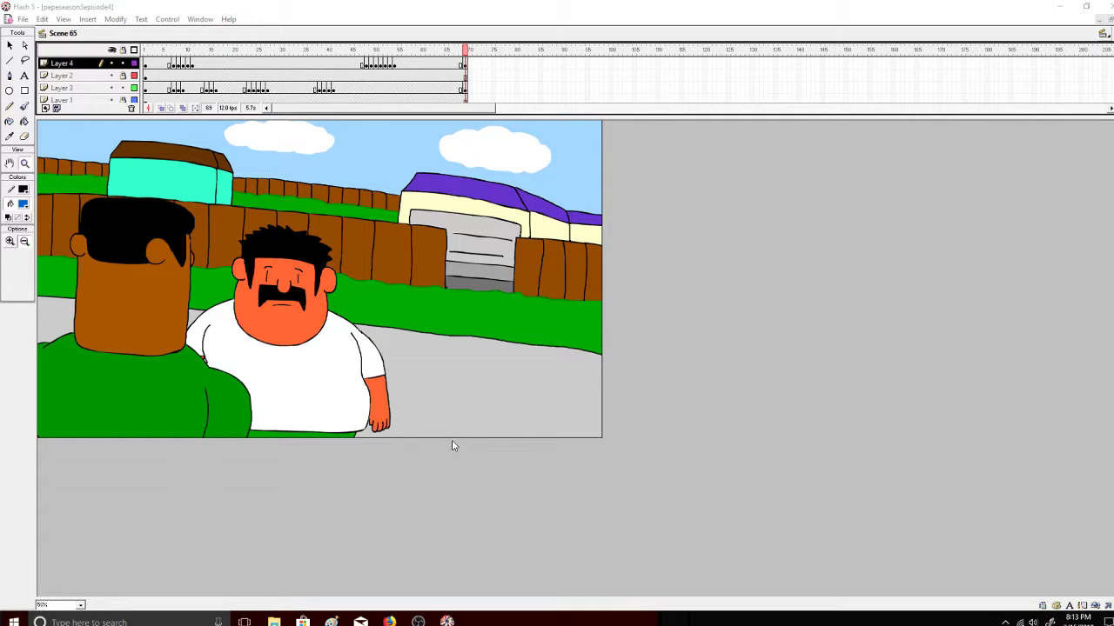
pyautogui.moveTo(172, 81)
pyautogui.mouseDown()
pyautogui.moveTo(150, 84)
pyautogui.moveTo(193, 87)
pyautogui.mouseUp()
pyautogui.press('Return')
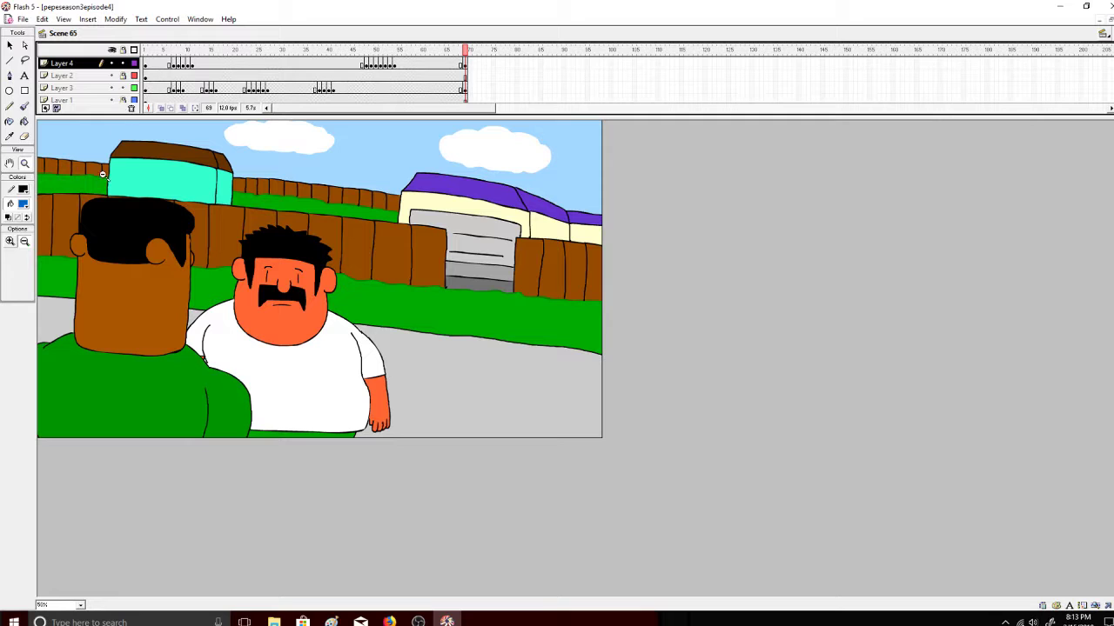
# - Insert a new scene after Scene 65 and show the work area around its blank stage
pyautogui.click(87, 19)
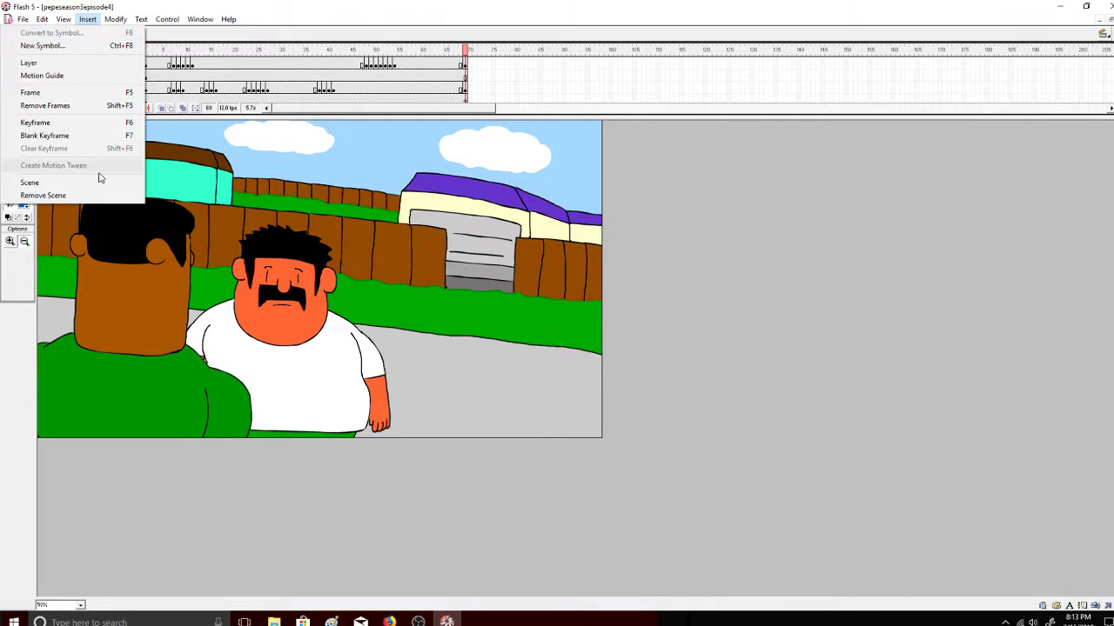
pyautogui.click(44, 181)
pyautogui.click(67, 20)
pyautogui.click(72, 161)
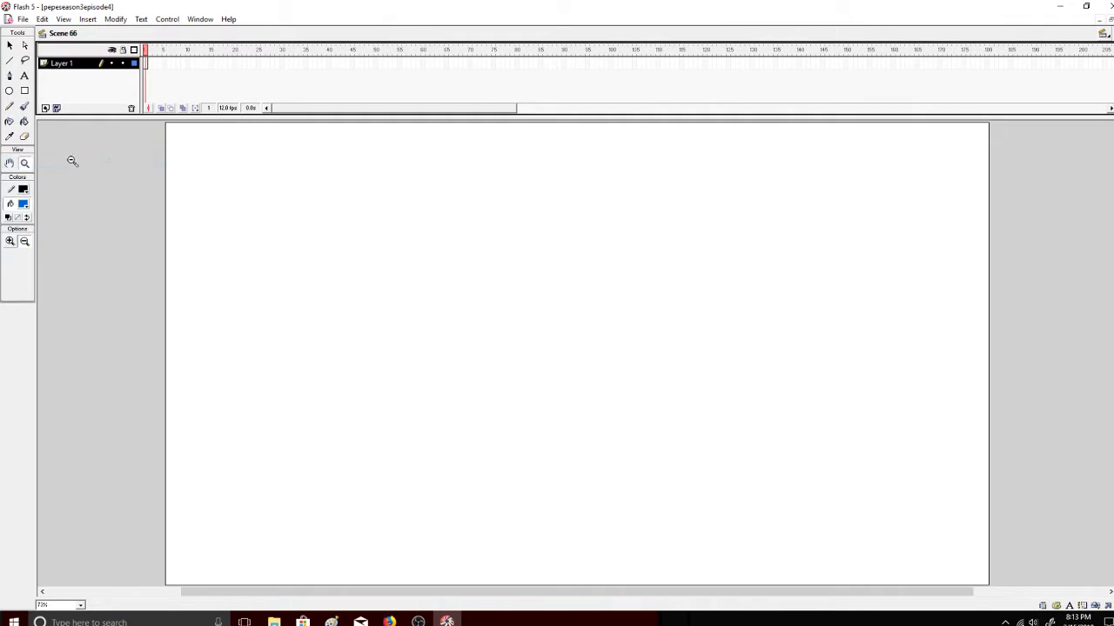
# - Draw a peach-filled rectangle with a black outline, slightly larger than the stage, as the background of Scene 66
pyautogui.click(397, 317)
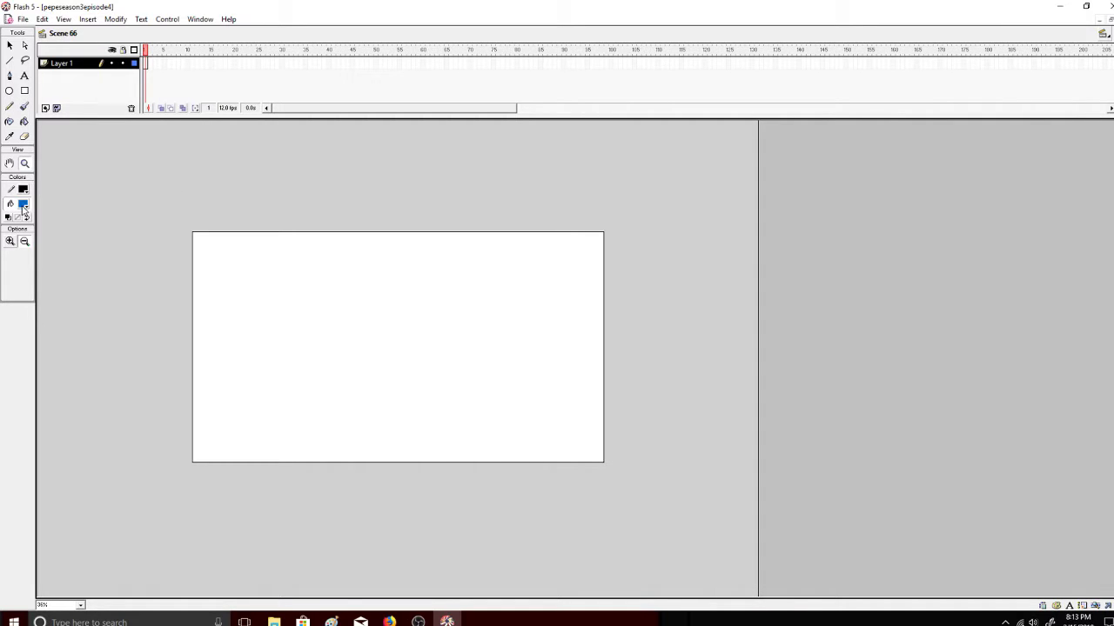
pyautogui.click(24, 90)
pyautogui.click(24, 204)
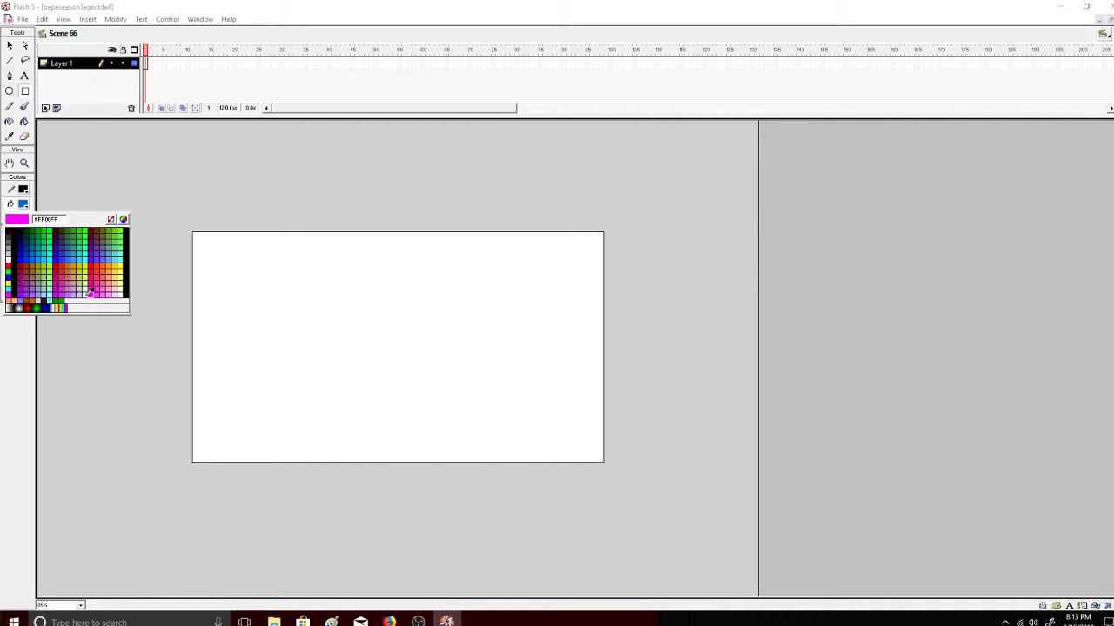
pyautogui.click(20, 300)
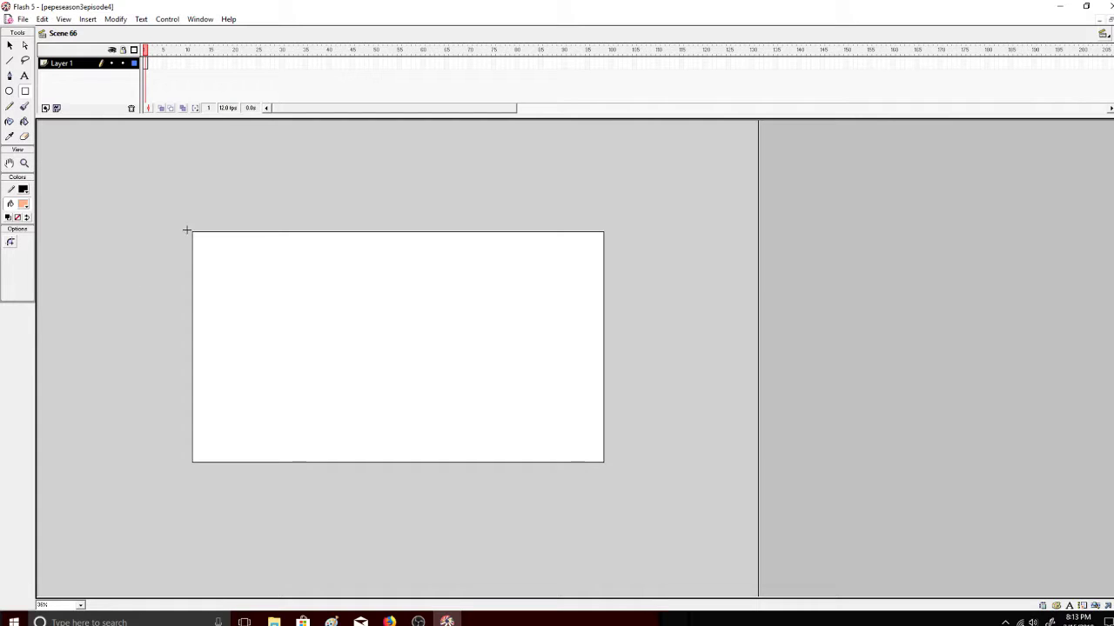
pyautogui.moveTo(185, 230); pyautogui.dragTo(615, 467)
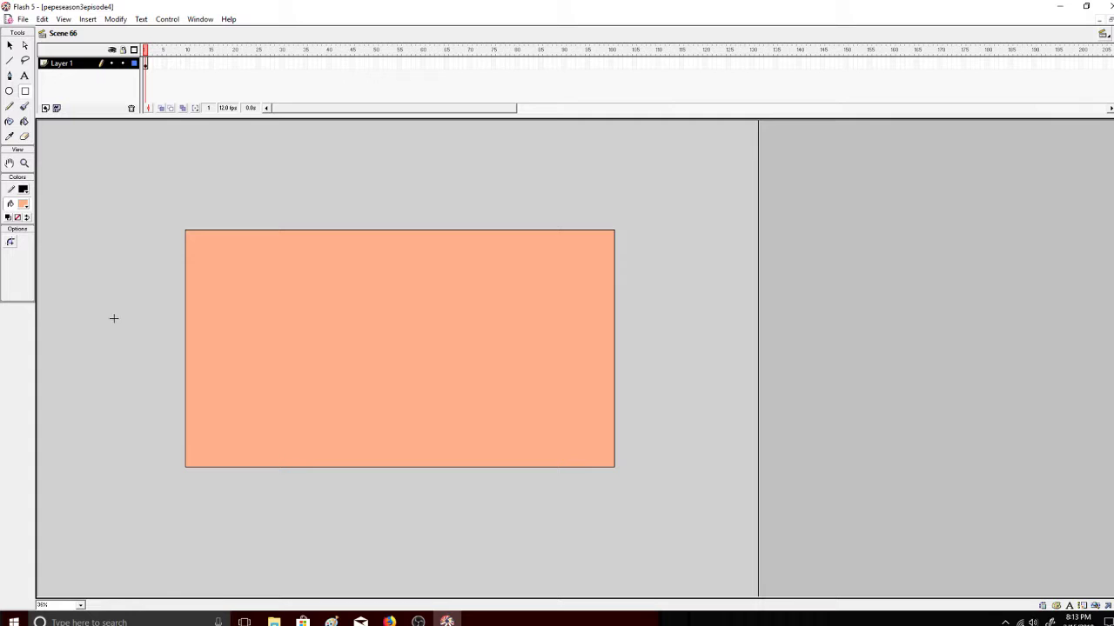
pyautogui.click(25, 162)
pyautogui.click(480, 372)
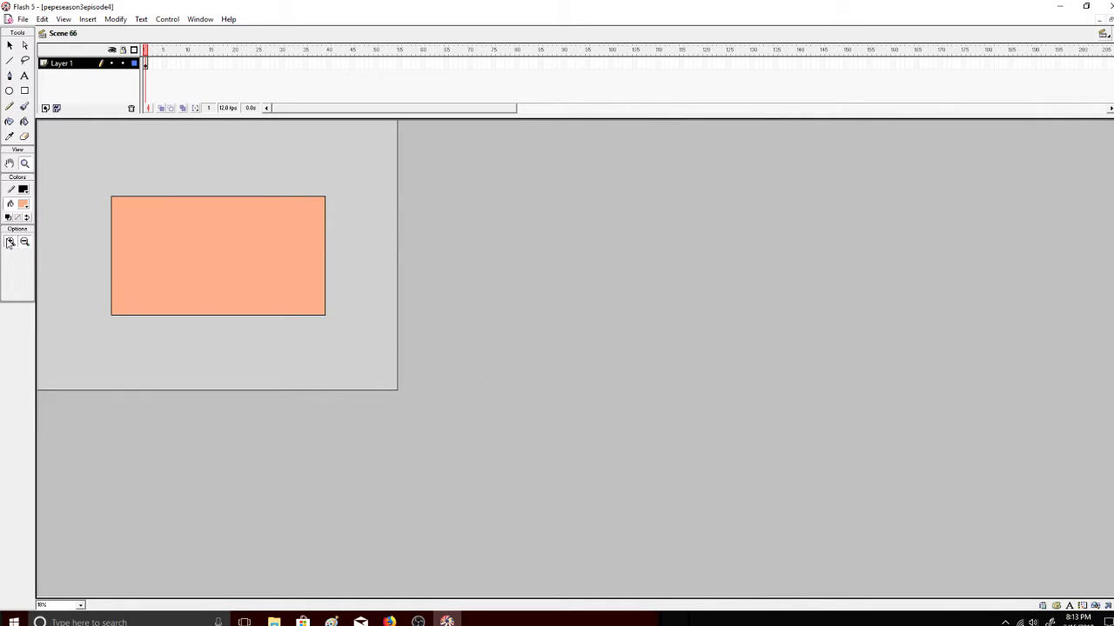
pyautogui.click(9, 242)
pyautogui.click(241, 304)
pyautogui.click(452, 357)
pyautogui.click(482, 379)
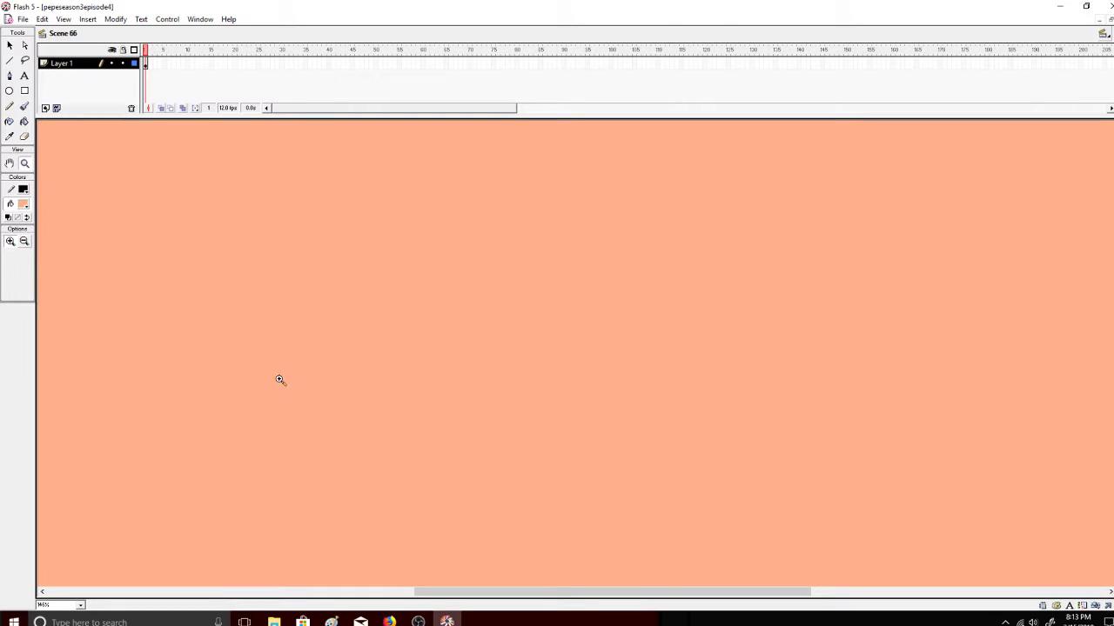
pyautogui.click(24, 243)
pyautogui.click(378, 261)
pyautogui.moveTo(424, 592); pyautogui.dragTo(441, 600)
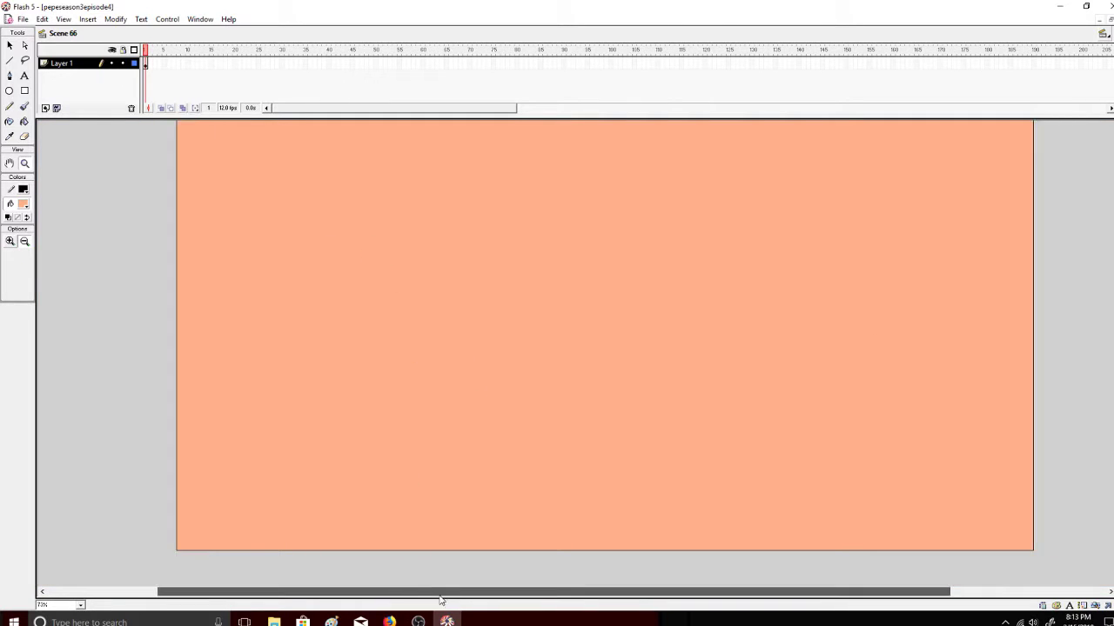
# - Check the Pandora station playing in Firefox, and check the headset's speaker volume back in Flash
pyautogui.click(389, 622)
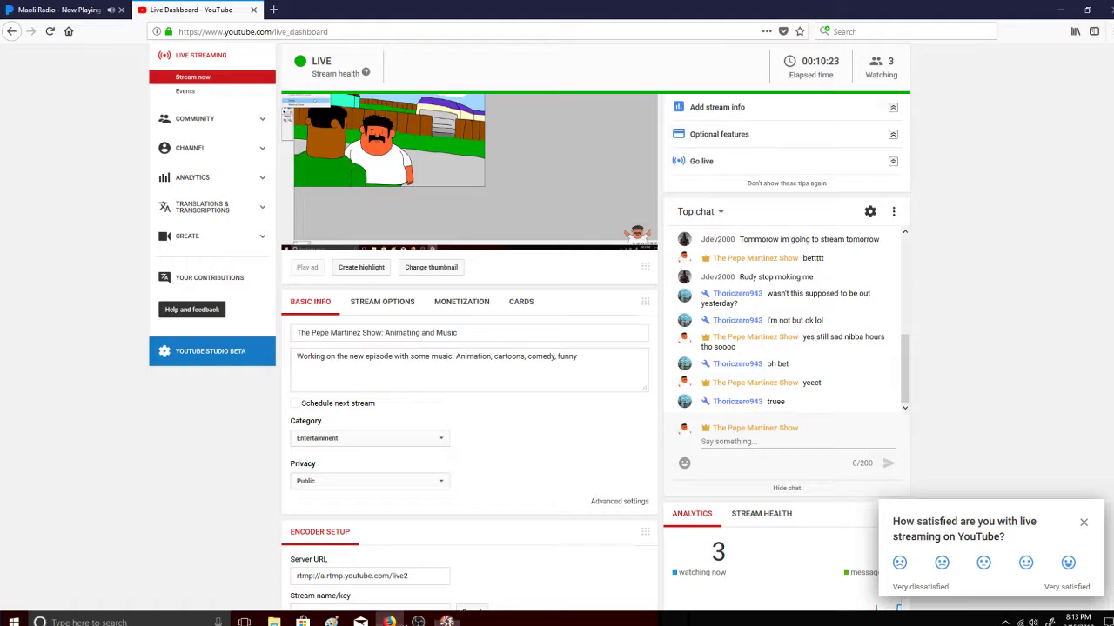
pyautogui.click(90, 12)
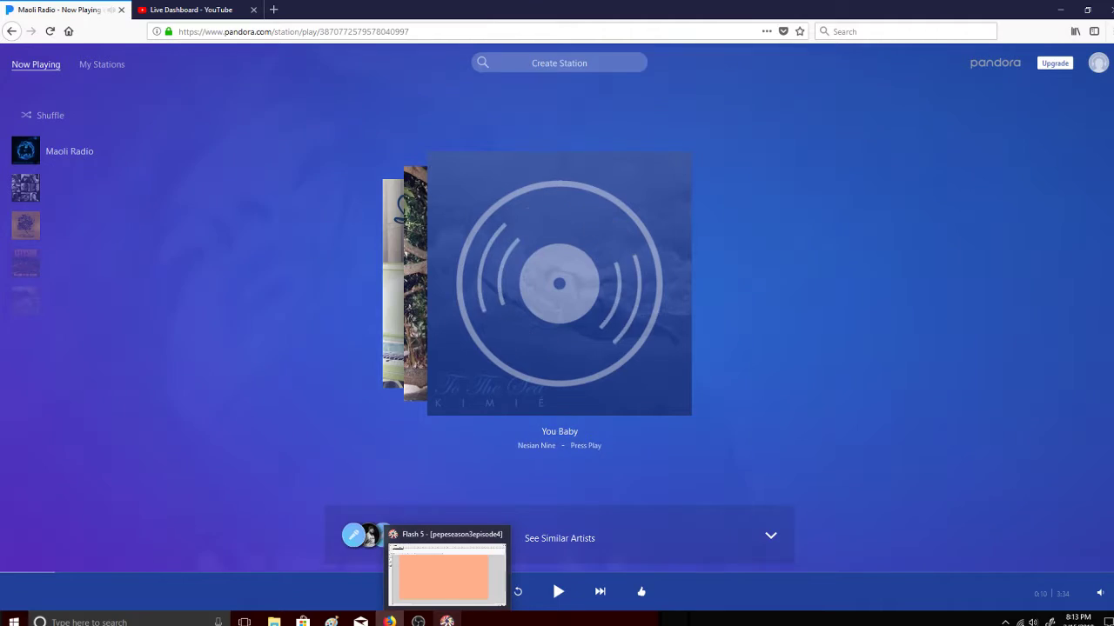
pyautogui.click(446, 621)
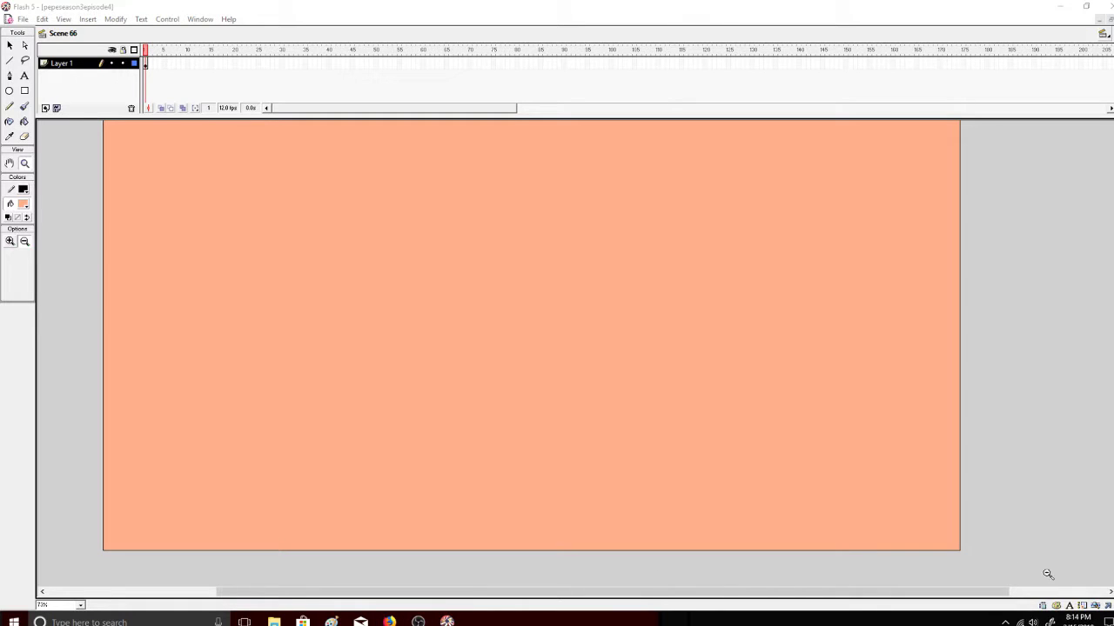
pyautogui.click(1034, 622)
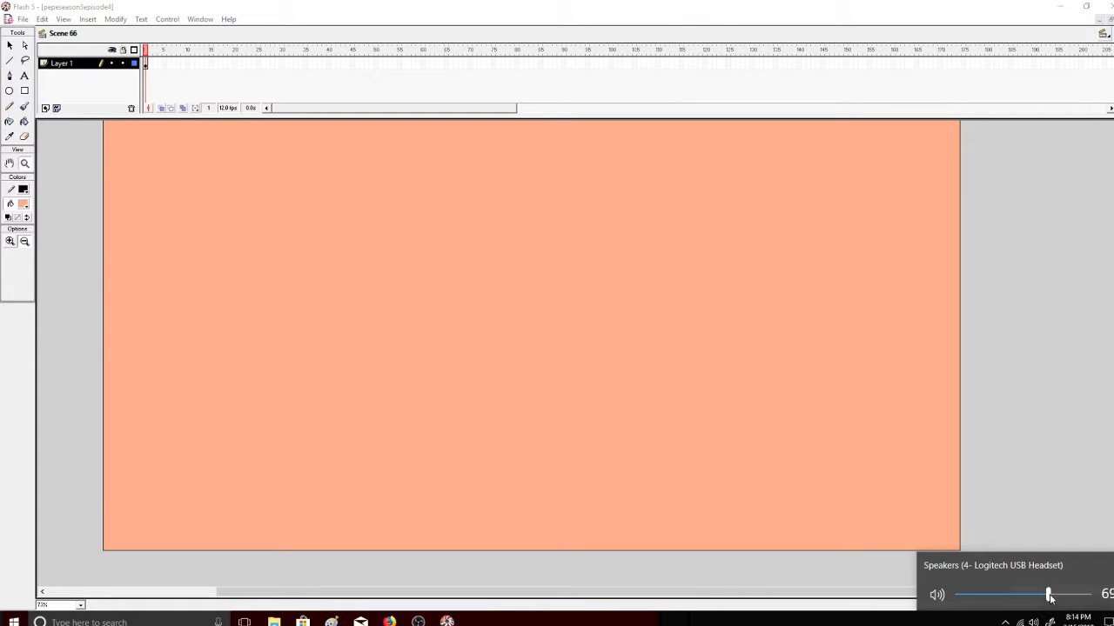
pyautogui.click(1053, 471)
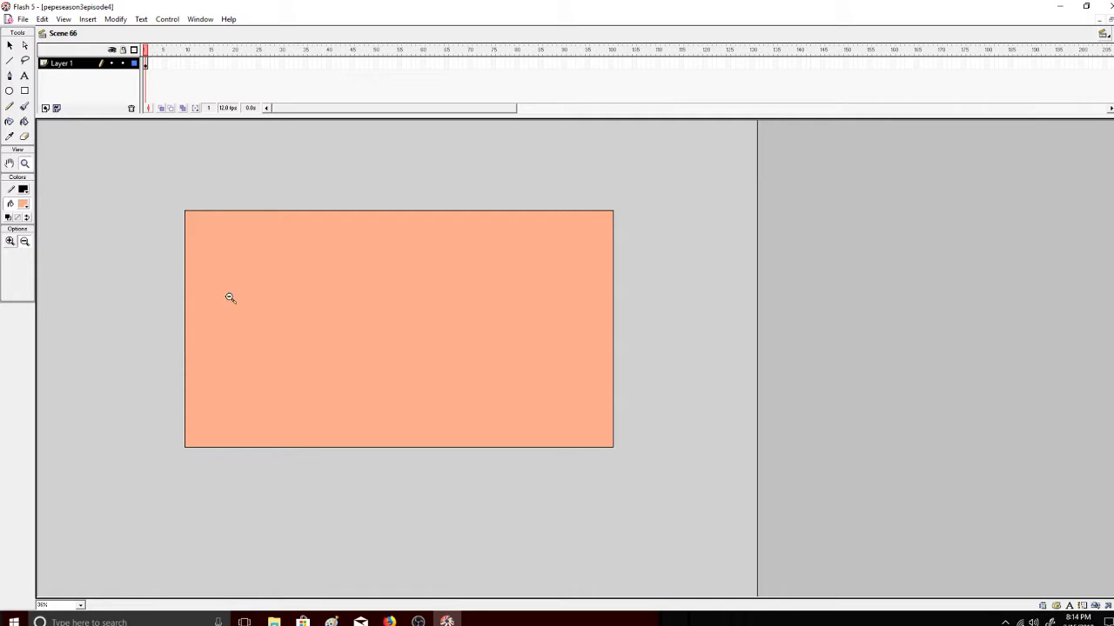
# - Add a new layer above the peach background and lock Layer 1
pyautogui.click(10, 242)
pyautogui.click(527, 330)
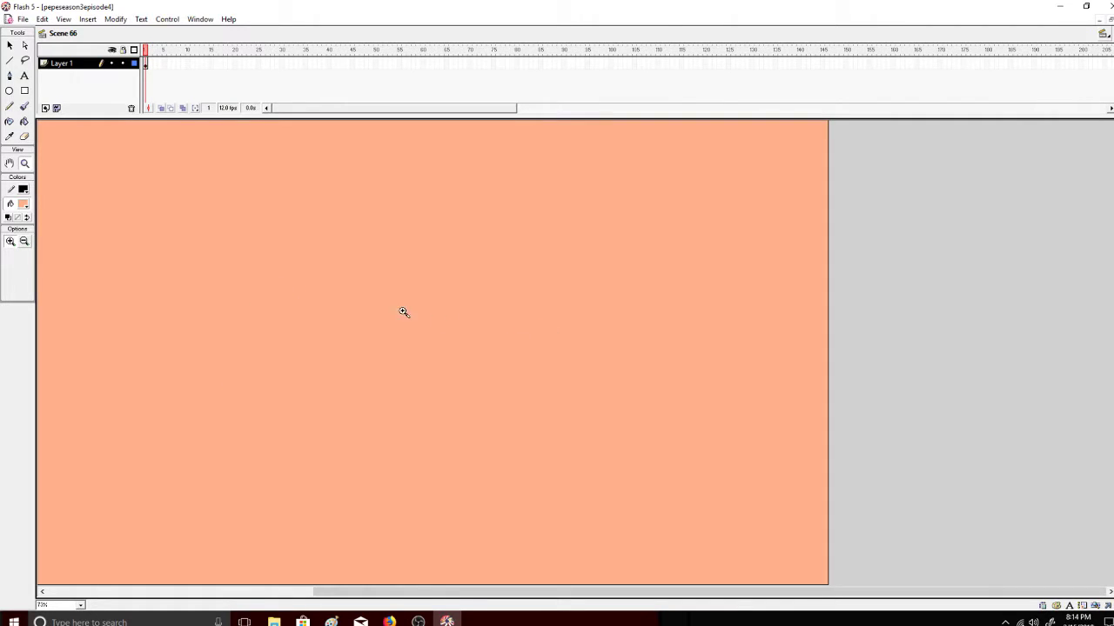
pyautogui.moveTo(462, 595); pyautogui.dragTo(366, 591)
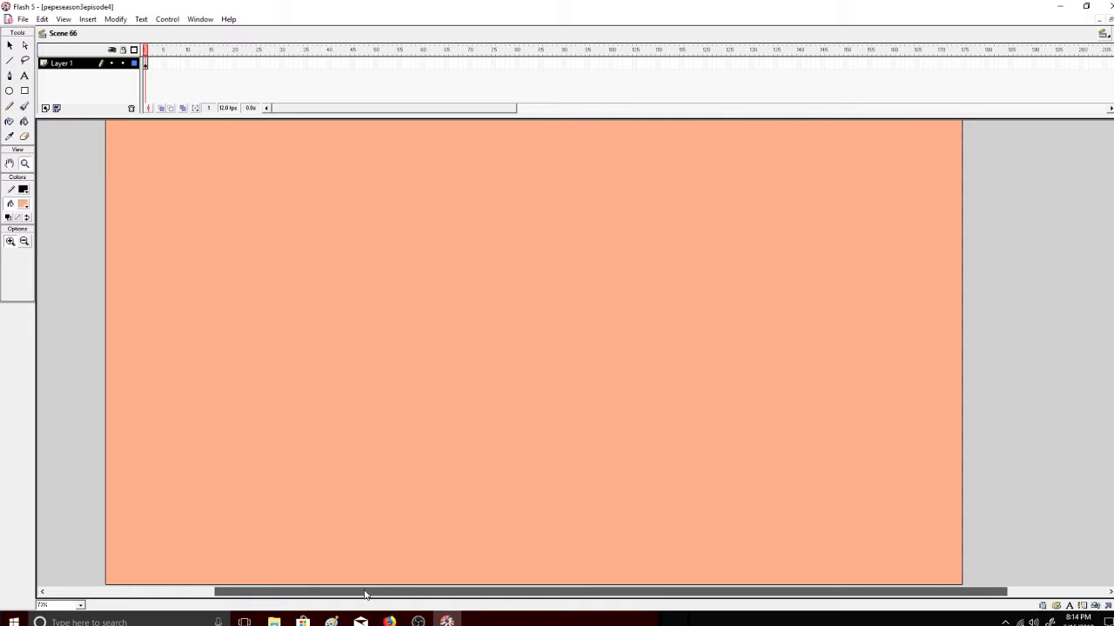
pyautogui.click(45, 107)
pyautogui.click(123, 76)
# - Outline the character's square head with its near ear, sideburn and hairline on Layer 2, using the smallest round brush in black
pyautogui.click(23, 106)
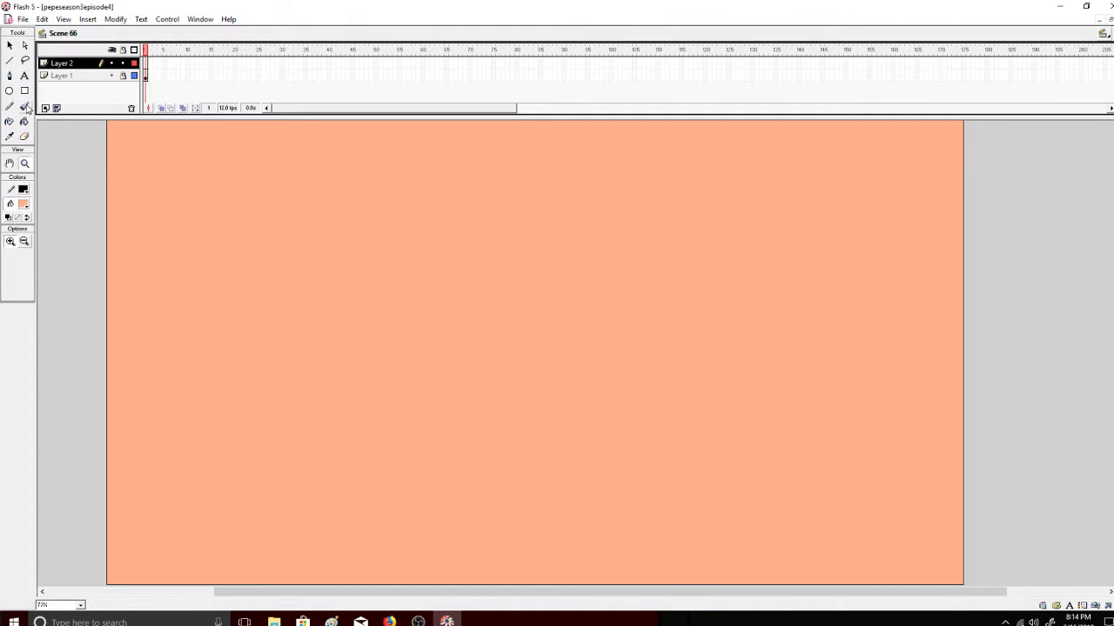
pyautogui.click(23, 204)
pyautogui.click(8, 226)
pyautogui.click(26, 276)
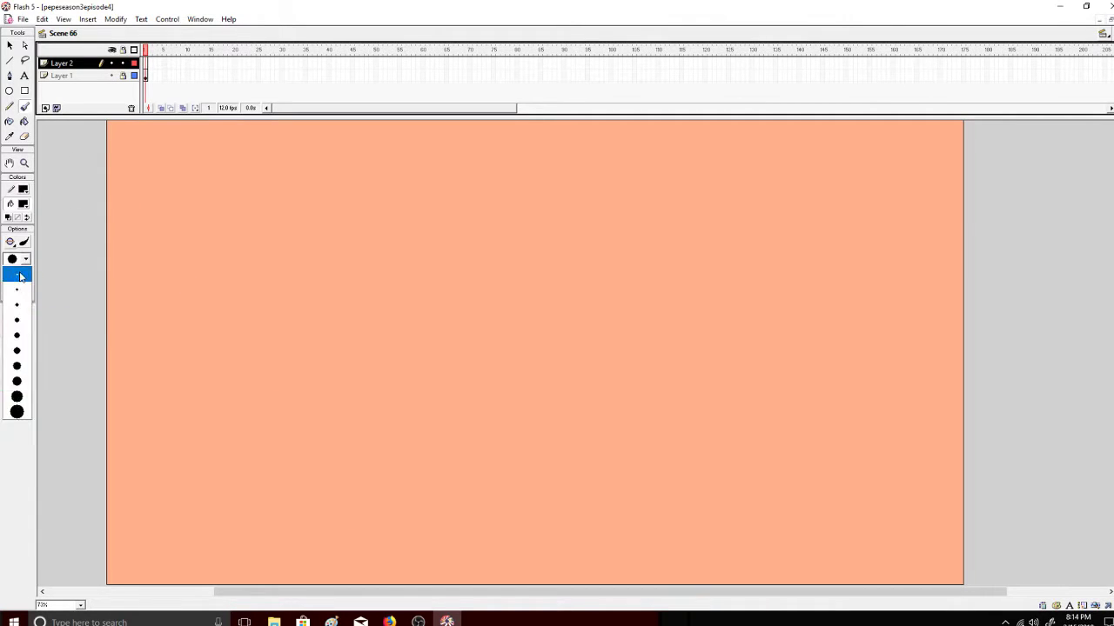
pyautogui.click(17, 405)
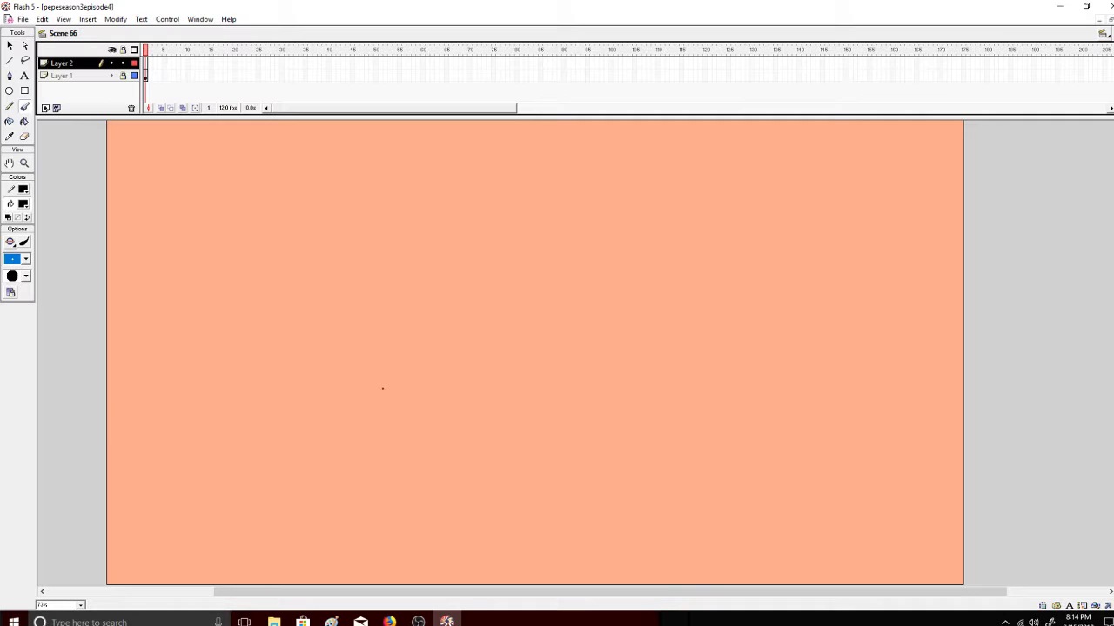
pyautogui.moveTo(378, 282)
pyautogui.mouseDown()
pyautogui.moveTo(363, 280)
pyautogui.moveTo(357, 315)
pyautogui.moveTo(375, 319)
pyautogui.mouseUp()
pyautogui.hotkey('ctrl', 'z')
pyautogui.moveTo(375, 269); pyautogui.dragTo(371, 305)
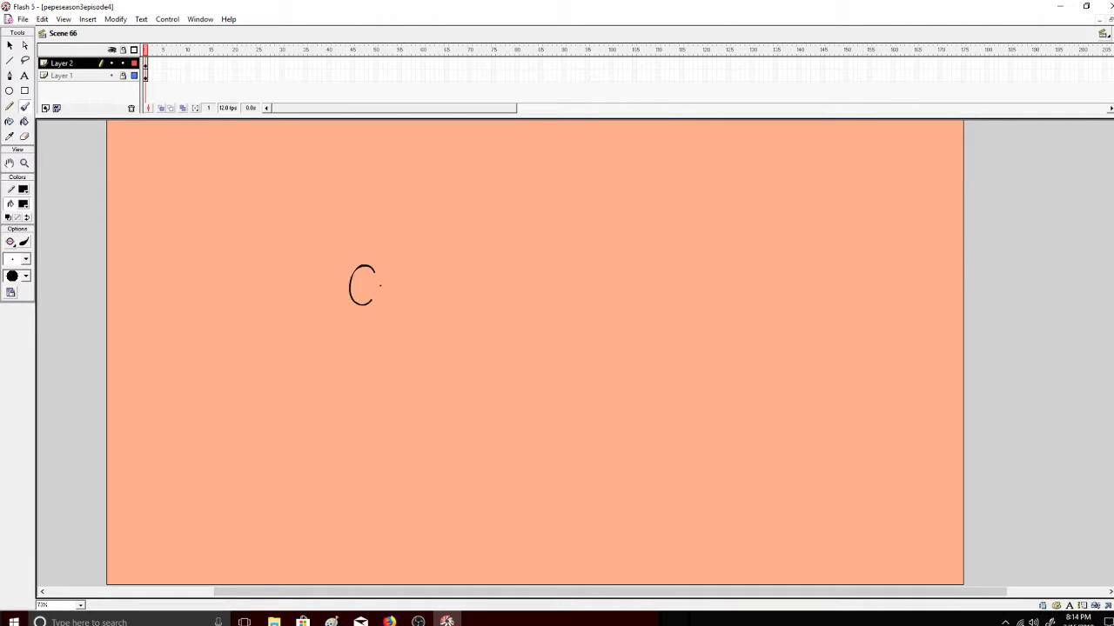
pyautogui.hotkey('ctrl', 'z')
pyautogui.moveTo(377, 263)
pyautogui.mouseDown()
pyautogui.moveTo(355, 286)
pyautogui.moveTo(365, 296)
pyautogui.moveTo(374, 288)
pyautogui.moveTo(361, 338)
pyautogui.moveTo(362, 455)
pyautogui.moveTo(451, 479)
pyautogui.mouseUp()
pyautogui.hotkey('ctrl', 'z')
pyautogui.moveTo(366, 296); pyautogui.dragTo(366, 353)
pyautogui.hotkey('ctrl', 'z')
pyautogui.moveTo(364, 297); pyautogui.dragTo(365, 330)
pyautogui.hotkey('ctrl', 'z')
pyautogui.hotkey('ctrl', 'z')
pyautogui.moveTo(398, 289)
pyautogui.mouseDown()
pyautogui.moveTo(377, 308)
pyautogui.moveTo(396, 323)
pyautogui.moveTo(387, 336)
pyautogui.moveTo(395, 488)
pyautogui.moveTo(444, 504)
pyautogui.moveTo(549, 496)
pyautogui.moveTo(533, 248)
pyautogui.moveTo(536, 267)
pyautogui.moveTo(418, 266)
pyautogui.moveTo(416, 333)
pyautogui.moveTo(395, 286)
pyautogui.moveTo(400, 314)
pyautogui.mouseUp()
pyautogui.hotkey('ctrl', 'z')
pyautogui.hotkey('ctrl', 'z')
pyautogui.hotkey('ctrl', 'z')
pyautogui.hotkey('ctrl', 'z')
pyautogui.moveTo(392, 261)
pyautogui.mouseDown()
pyautogui.moveTo(365, 272)
pyautogui.moveTo(367, 295)
pyautogui.moveTo(386, 299)
pyautogui.moveTo(375, 333)
pyautogui.moveTo(377, 459)
pyautogui.moveTo(455, 479)
pyautogui.moveTo(583, 477)
pyautogui.moveTo(592, 448)
pyautogui.moveTo(573, 200)
pyautogui.moveTo(580, 206)
pyautogui.moveTo(416, 211)
pyautogui.moveTo(412, 294)
pyautogui.moveTo(390, 256)
pyautogui.mouseUp()
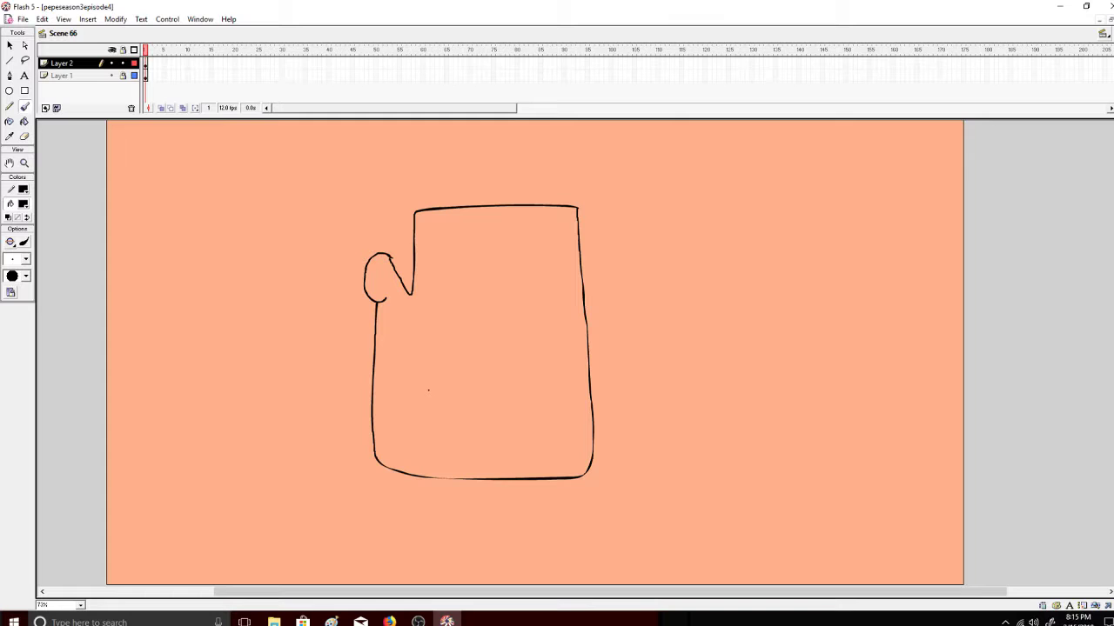
pyautogui.moveTo(820, 186); pyautogui.dragTo(721, 290)
pyautogui.hotkey('ctrl', 'z')
pyautogui.moveTo(717, 238); pyautogui.dragTo(719, 263)
pyautogui.hotkey('ctrl', 'z')
pyautogui.moveTo(609, 233); pyautogui.dragTo(612, 263)
pyautogui.hotkey('ctrl', 'z')
pyautogui.moveTo(666, 214)
pyautogui.mouseDown()
pyautogui.moveTo(688, 276)
pyautogui.moveTo(731, 280)
pyautogui.mouseUp()
pyautogui.hotkey('ctrl', 'z')
# - Complete the head by brushing in the top of the hair, the far ear, the eyes, eyebrows and nose
pyautogui.moveTo(384, 252)
pyautogui.mouseDown()
pyautogui.moveTo(383, 202)
pyautogui.moveTo(409, 177)
pyautogui.moveTo(455, 166)
pyautogui.moveTo(534, 157)
pyautogui.moveTo(578, 174)
pyautogui.moveTo(578, 207)
pyautogui.mouseUp()
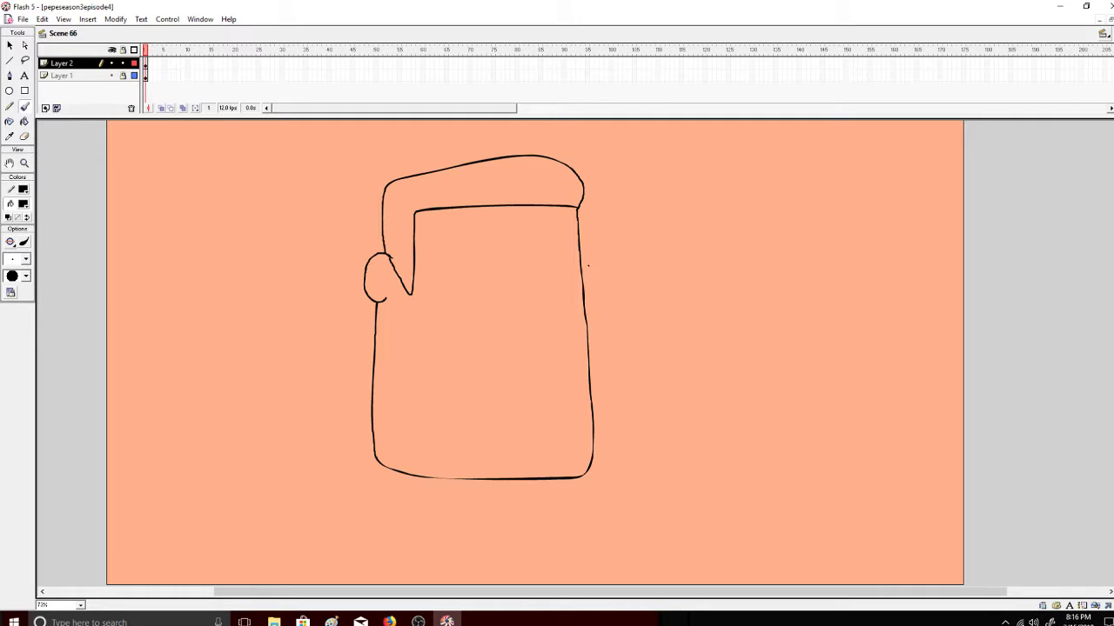
pyautogui.moveTo(580, 250); pyautogui.dragTo(591, 301)
pyautogui.moveTo(479, 280); pyautogui.dragTo(478, 265)
pyautogui.hotkey('ctrl', 'z')
pyautogui.moveTo(548, 284)
pyautogui.mouseDown()
pyautogui.moveTo(548, 255)
pyautogui.moveTo(550, 314)
pyautogui.moveTo(521, 312)
pyautogui.mouseUp()
pyautogui.hotkey('ctrl', 'z')
pyautogui.hotkey('ctrl', 'z')
pyautogui.moveTo(468, 258); pyautogui.dragTo(489, 255)
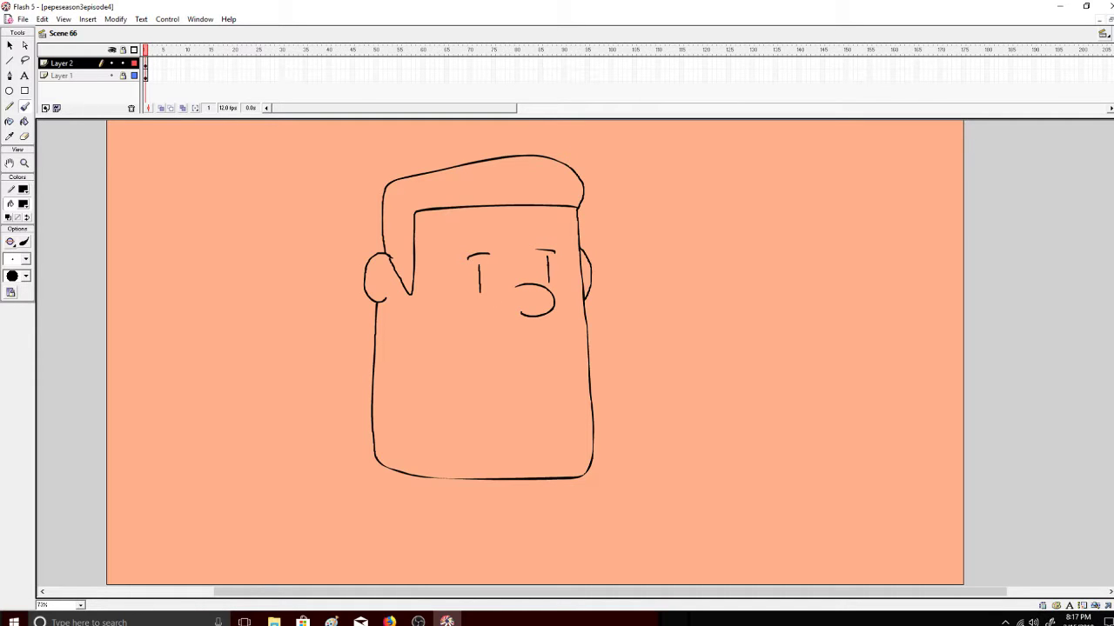
# - Switch to the YouTube live dashboard in Firefox to check the stream chat, and return to Flash
pyautogui.click(389, 622)
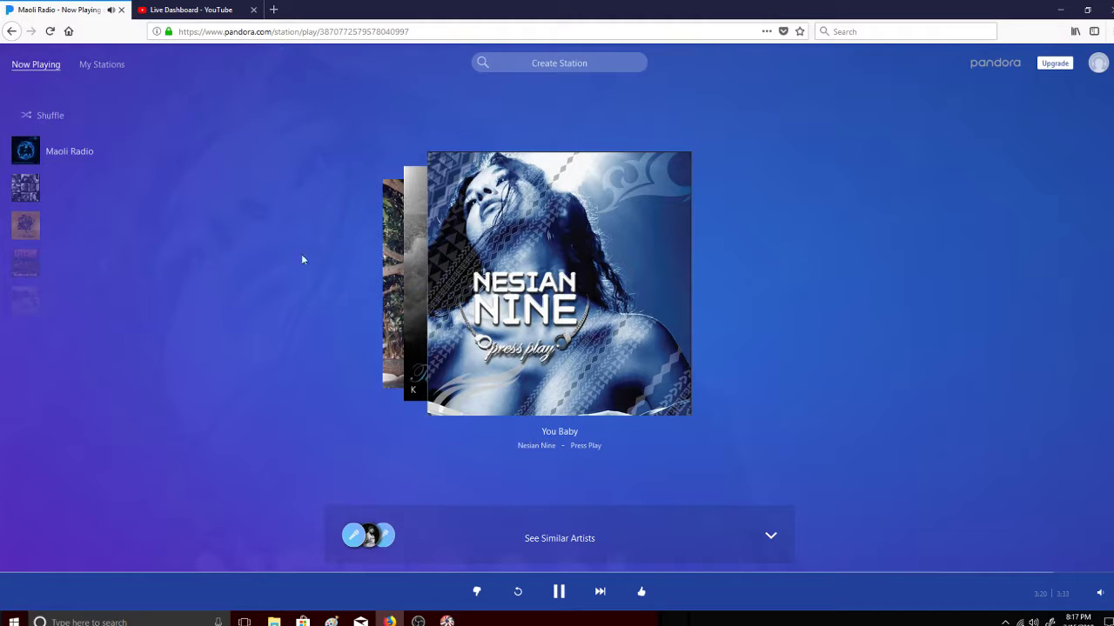
pyautogui.click(212, 11)
pyautogui.click(446, 621)
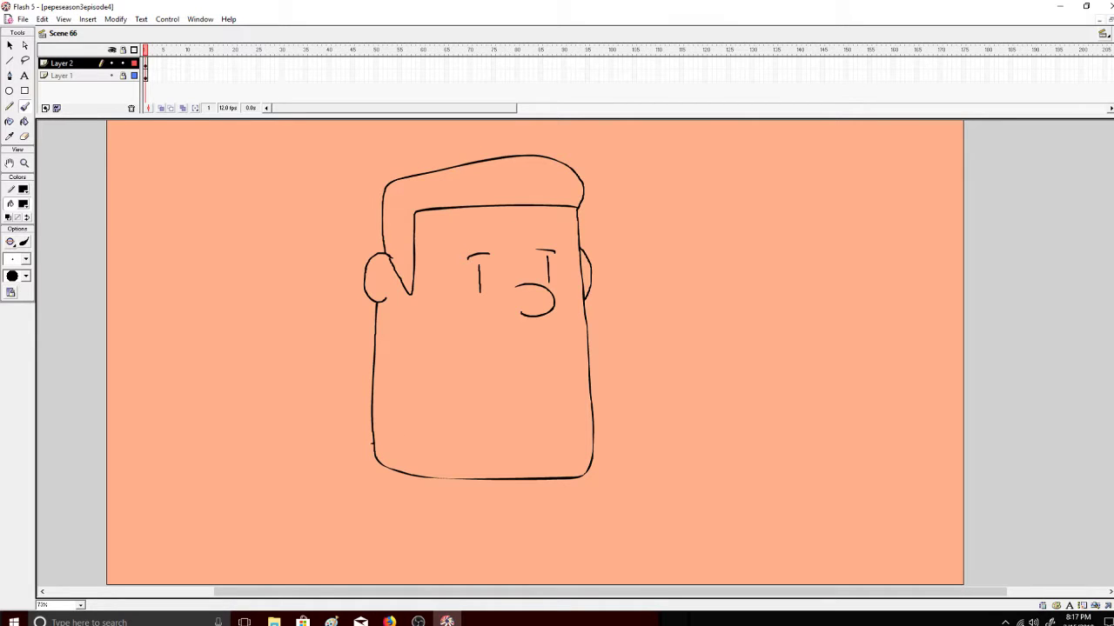
# - Brush a sloping shoulder line outward from each side of the character's jaw
pyautogui.moveTo(371, 444); pyautogui.dragTo(286, 489)
pyautogui.moveTo(597, 456); pyautogui.dragTo(639, 488)
pyautogui.hotkey('ctrl', 'z')
pyautogui.moveTo(604, 471); pyautogui.dragTo(634, 499)
# - Make the viewer who sent the latest chat message a moderator in the YouTube live dashboard, and return to Flash
pyautogui.click(389, 621)
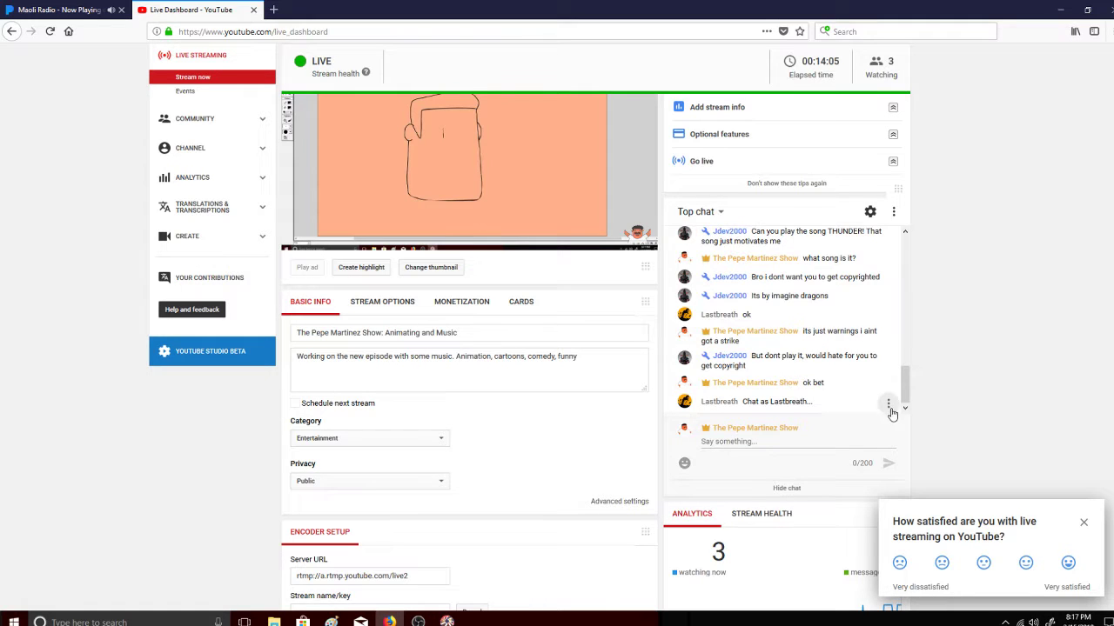
pyautogui.click(887, 404)
pyautogui.click(825, 413)
pyautogui.click(447, 622)
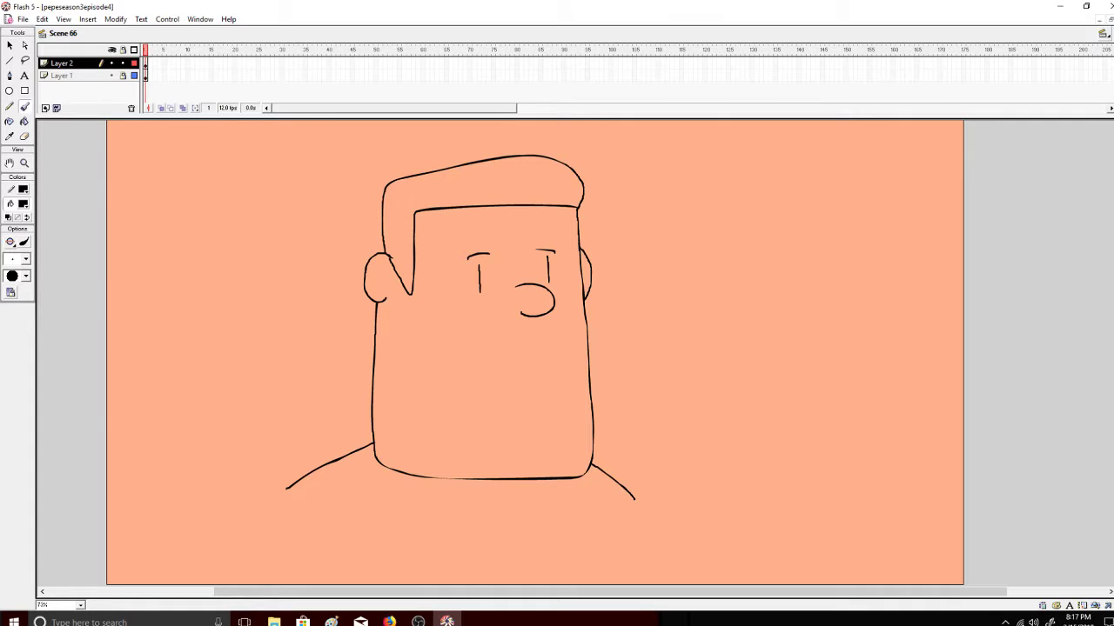
# - Draw the near shoulder and upper arm running past the stage's lower edge, with an inner line separating arm and torso
pyautogui.scroll(-3, 361, 435)
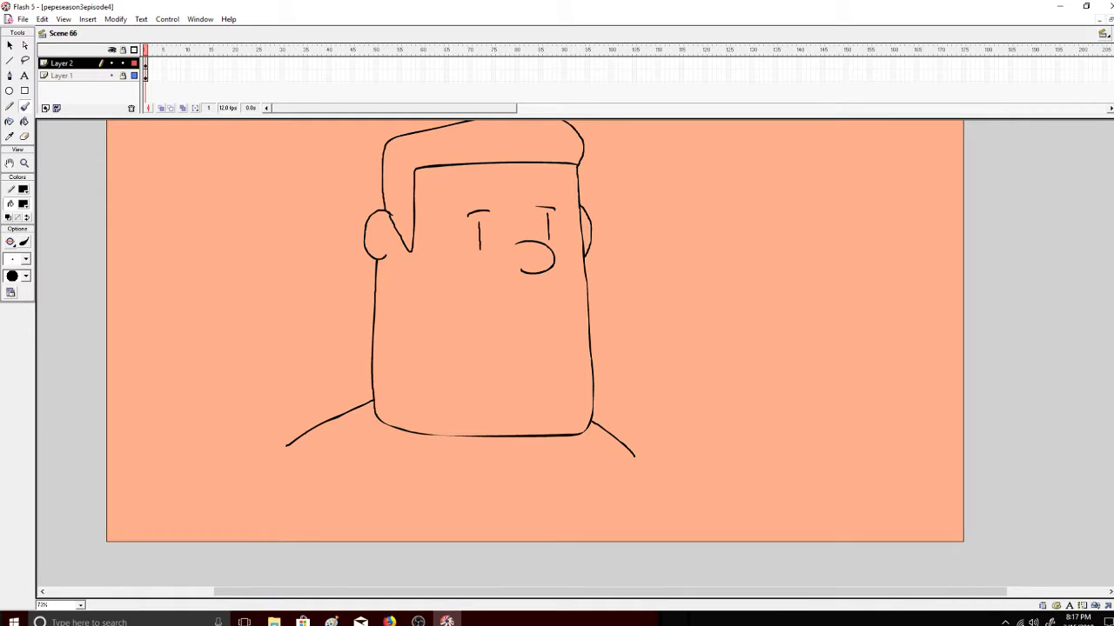
pyautogui.moveTo(304, 432)
pyautogui.mouseDown()
pyautogui.moveTo(223, 452)
pyautogui.moveTo(184, 481)
pyautogui.moveTo(171, 560)
pyautogui.mouseUp()
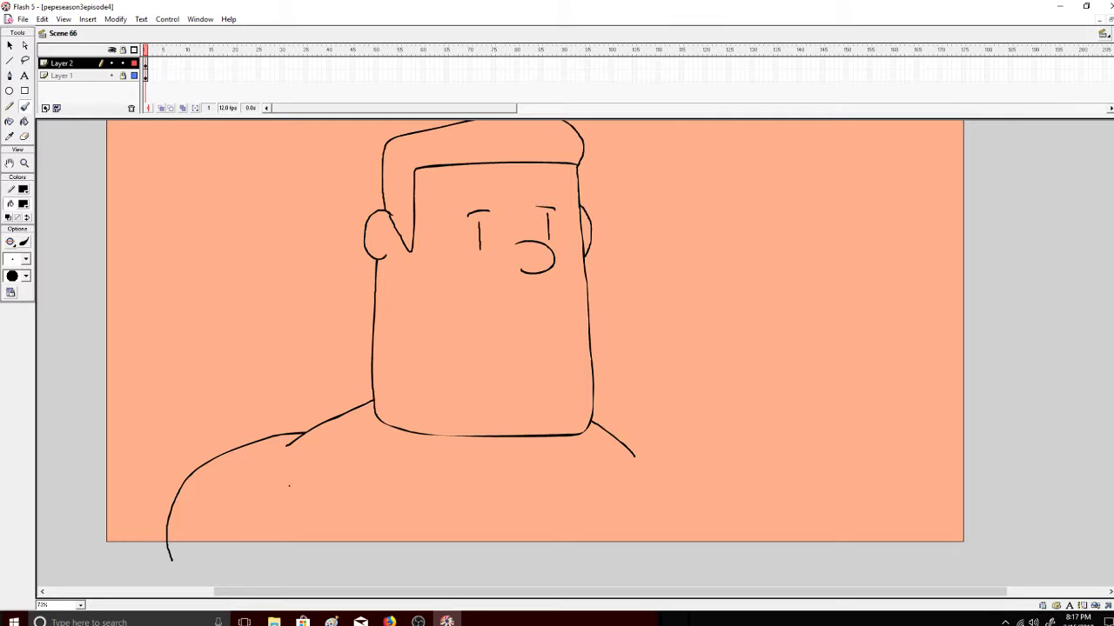
pyautogui.moveTo(333, 494); pyautogui.dragTo(322, 562)
# - Check the stream chat and the current Pandora song in Firefox, and return to Flash
pyautogui.click(389, 622)
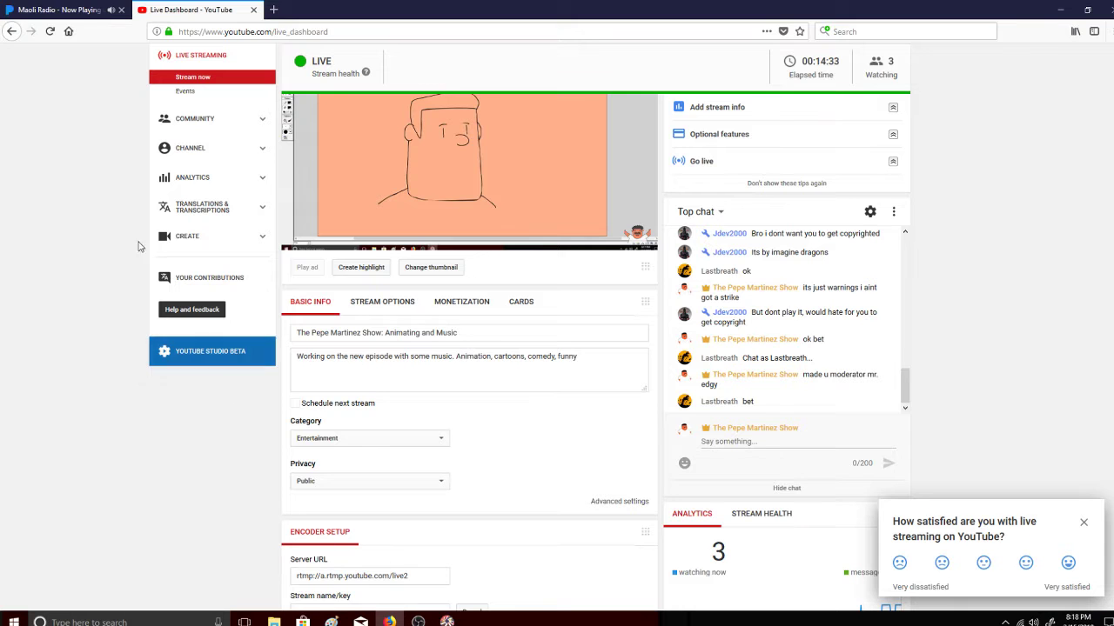
pyautogui.click(76, 9)
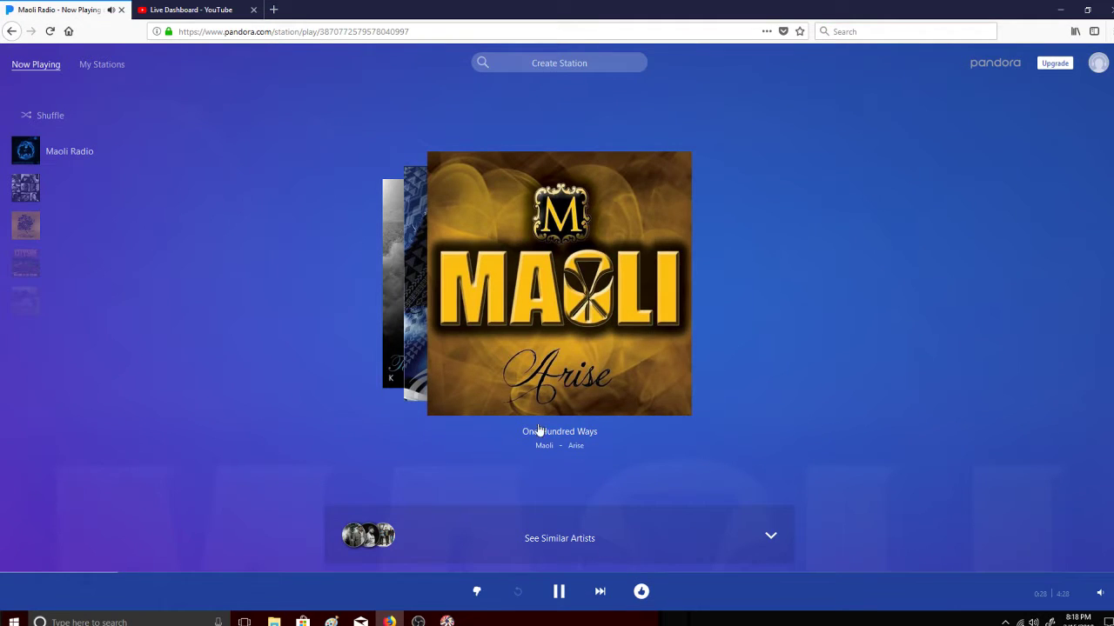
pyautogui.click(165, 8)
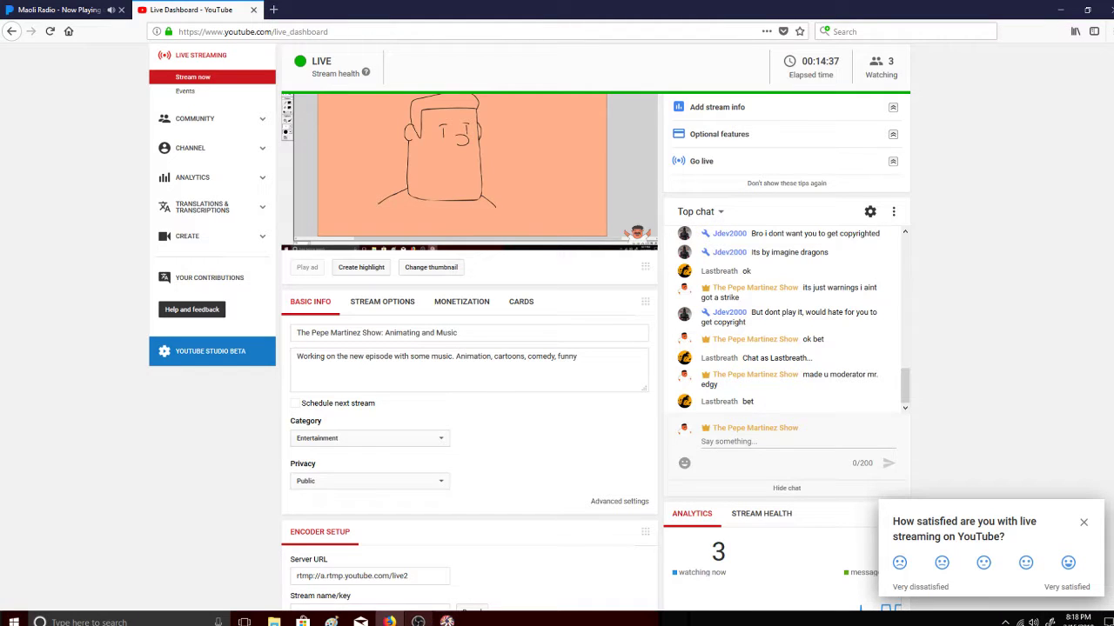
pyautogui.click(447, 621)
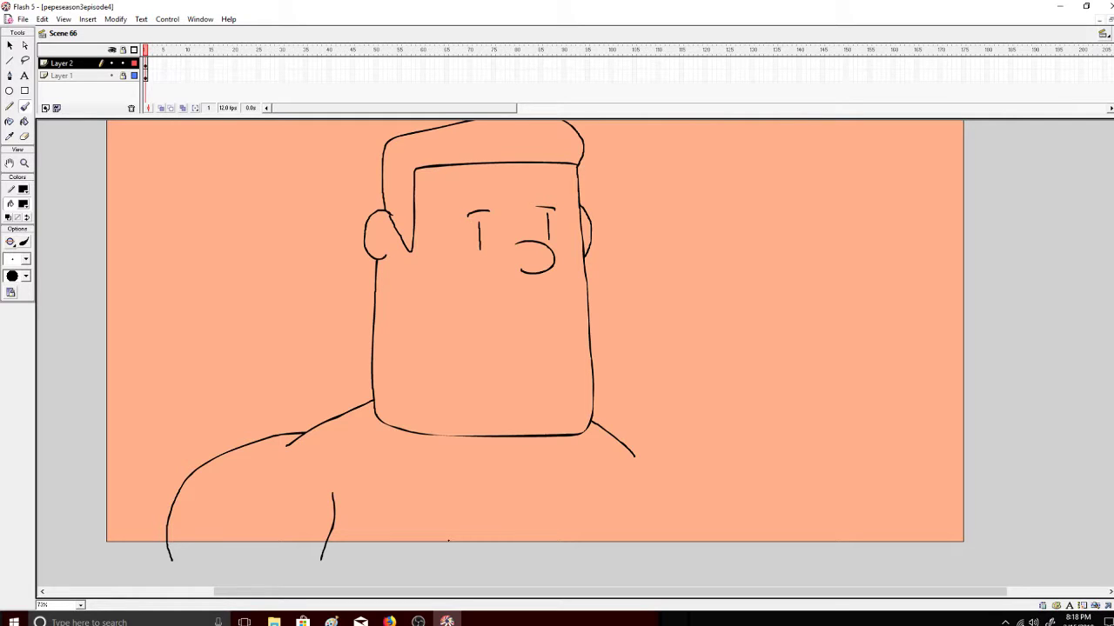
# - Close the torso outline below the stage and add the far arm, and fill the hair with black
pyautogui.moveTo(648, 474)
pyautogui.mouseDown()
pyautogui.moveTo(657, 544)
pyautogui.moveTo(648, 570)
pyautogui.moveTo(613, 585)
pyautogui.moveTo(171, 563)
pyautogui.mouseUp()
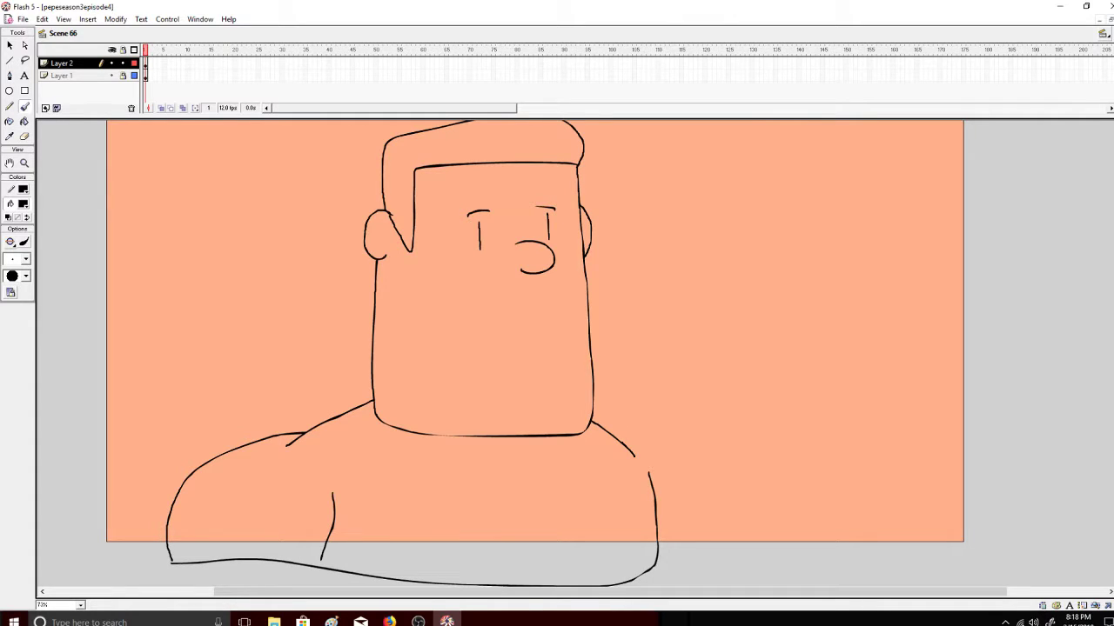
pyautogui.moveTo(622, 442)
pyautogui.mouseDown()
pyautogui.moveTo(663, 457)
pyautogui.moveTo(696, 492)
pyautogui.moveTo(706, 526)
pyautogui.moveTo(707, 549)
pyautogui.moveTo(651, 559)
pyautogui.mouseUp()
pyautogui.press('k')
pyautogui.click(419, 138)
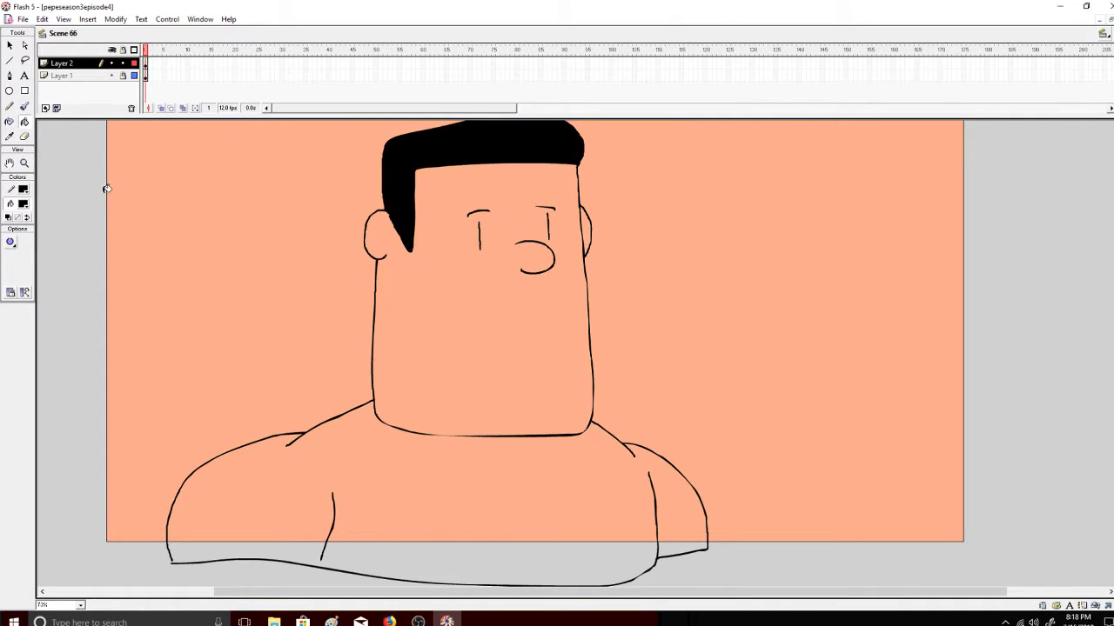
# - Fill the character's face and both ears with brown, and pick green as the following fill colour
pyautogui.click(24, 206)
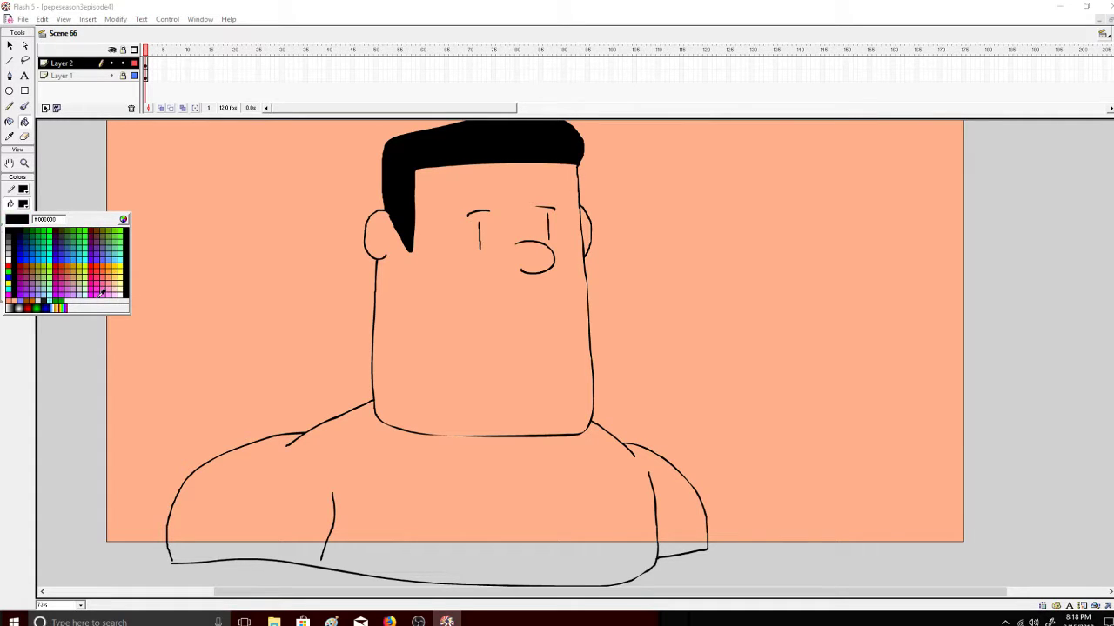
pyautogui.click(33, 297)
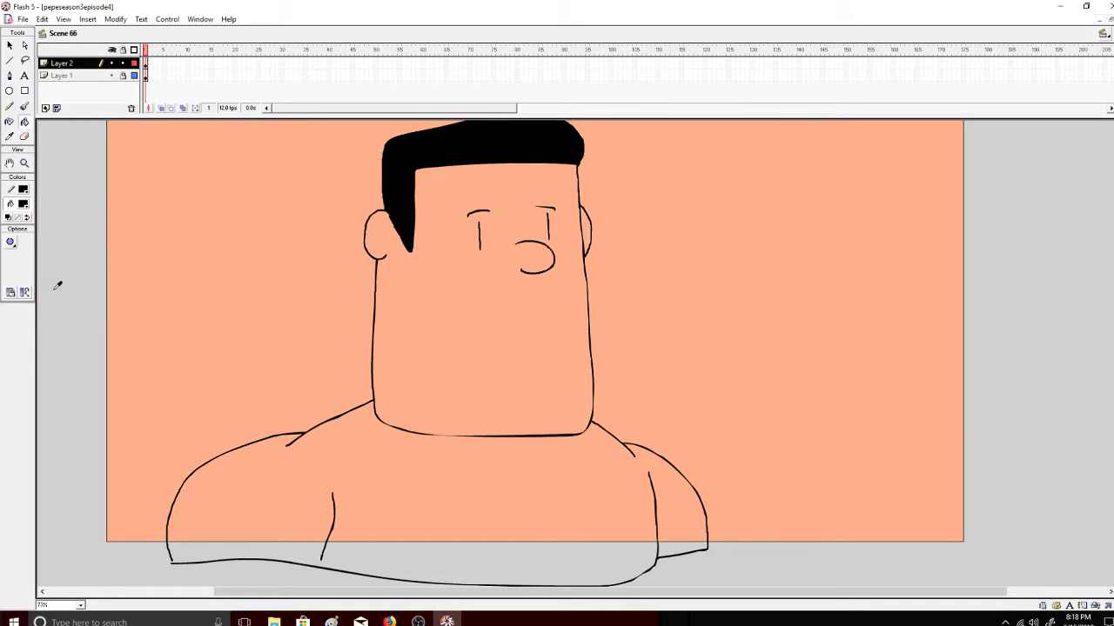
pyautogui.click(391, 294)
pyautogui.click(586, 221)
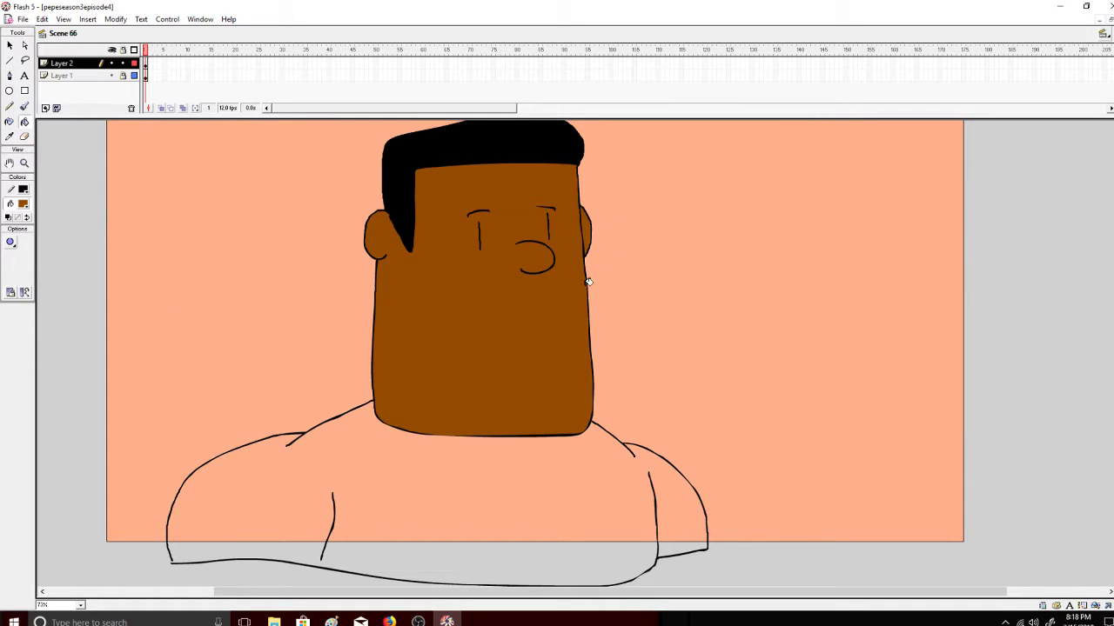
pyautogui.click(23, 205)
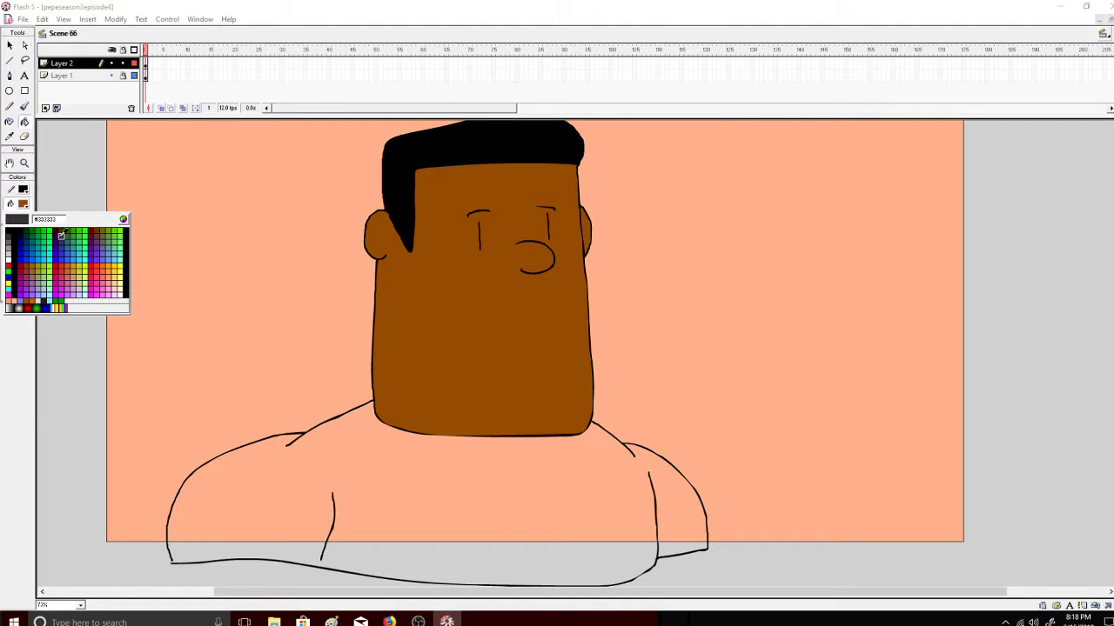
pyautogui.click(63, 298)
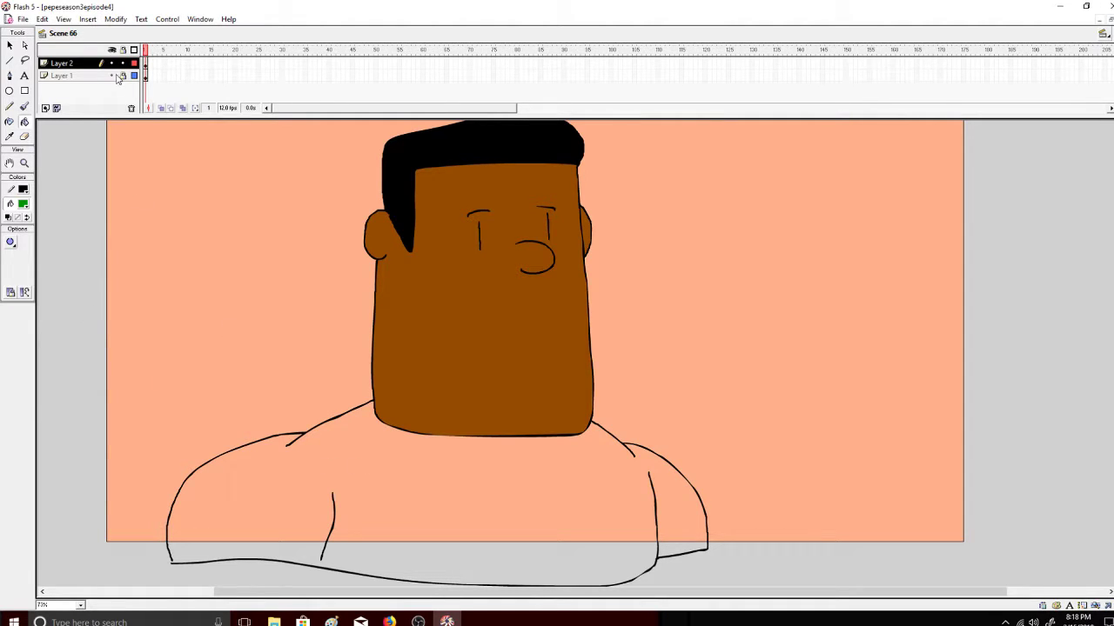
# - Hide Layer 1, set up the Brush with a black fill, and undo the brown skin fills
pyautogui.click(111, 75)
pyautogui.click(25, 106)
pyautogui.click(23, 204)
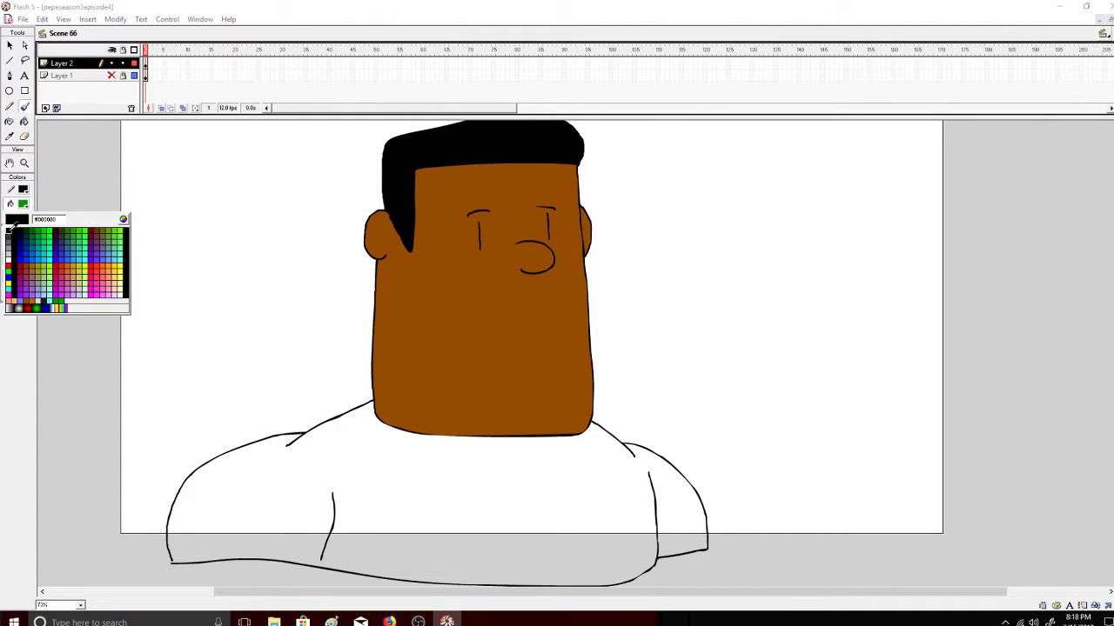
pyautogui.click(8, 225)
pyautogui.hotkey('ctrl', 'z')
pyautogui.hotkey('ctrl', 'z')
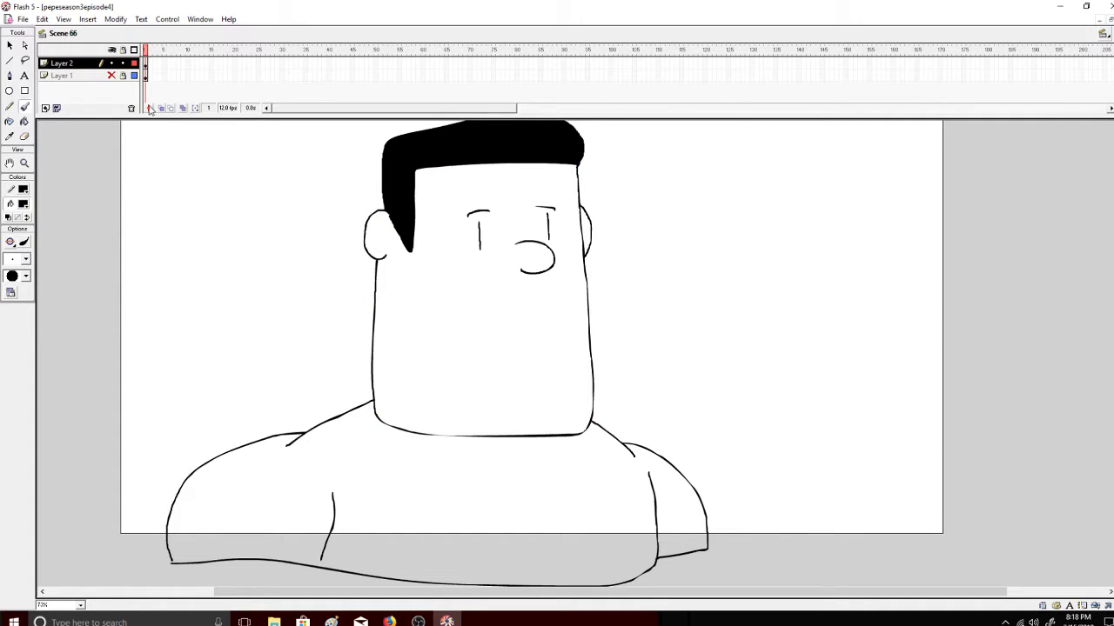
# - Insert a blank keyframe at frame 2 of Layer 2 and turn on onion skinning
pyautogui.rightClick(150, 64)
pyautogui.click(183, 132)
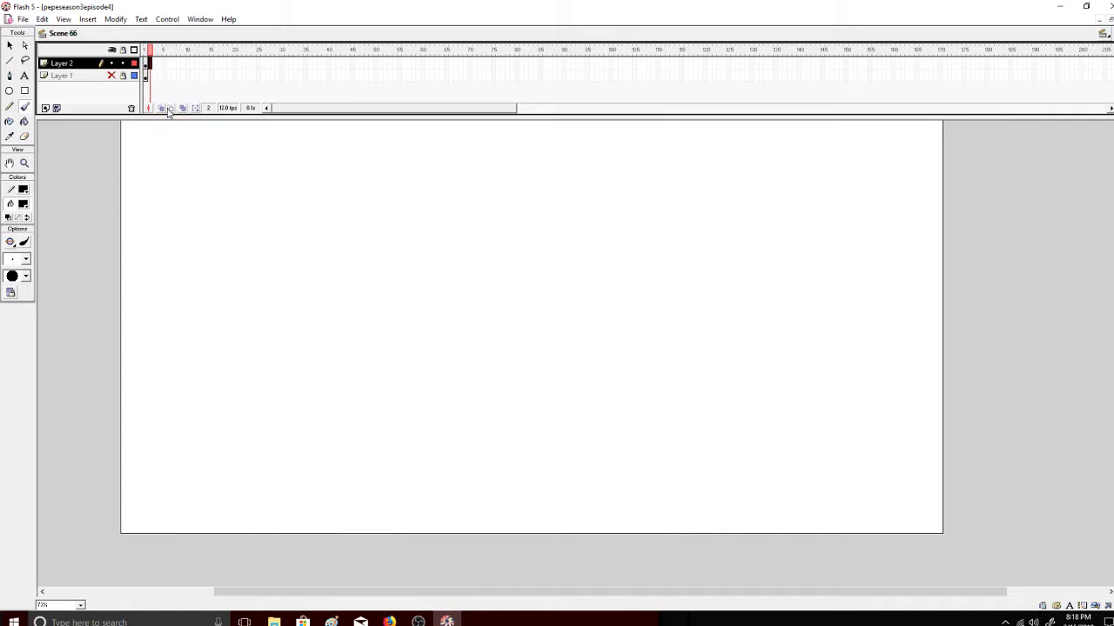
pyautogui.click(161, 108)
pyautogui.moveTo(146, 50); pyautogui.dragTo(154, 50)
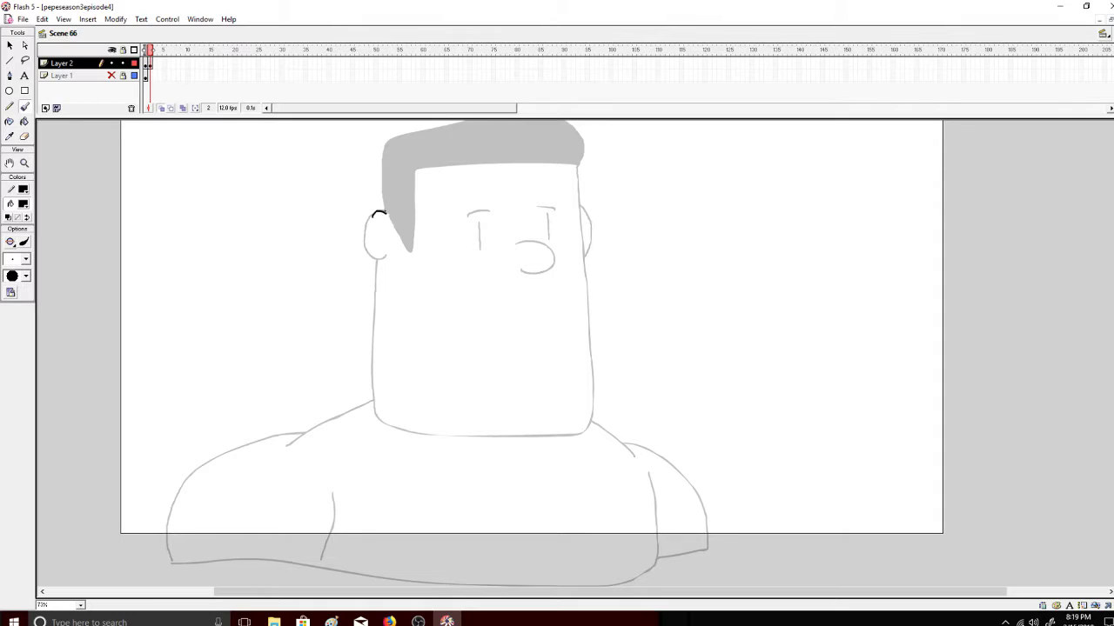
# - Trace the near ear, the near side of the face and the chin line in frame 2 over the onion skin
pyautogui.hotkey('ctrl', 'z')
pyautogui.moveTo(386, 212); pyautogui.dragTo(370, 234)
pyautogui.hotkey('ctrl', 'z')
pyautogui.hotkey('ctrl', 'z')
pyautogui.moveTo(387, 211)
pyautogui.mouseDown()
pyautogui.moveTo(374, 228)
pyautogui.moveTo(373, 215)
pyautogui.moveTo(365, 242)
pyautogui.moveTo(387, 257)
pyautogui.moveTo(371, 409)
pyautogui.moveTo(395, 427)
pyautogui.moveTo(447, 436)
pyautogui.moveTo(584, 433)
pyautogui.mouseUp()
pyautogui.hotkey('ctrl', 'z')
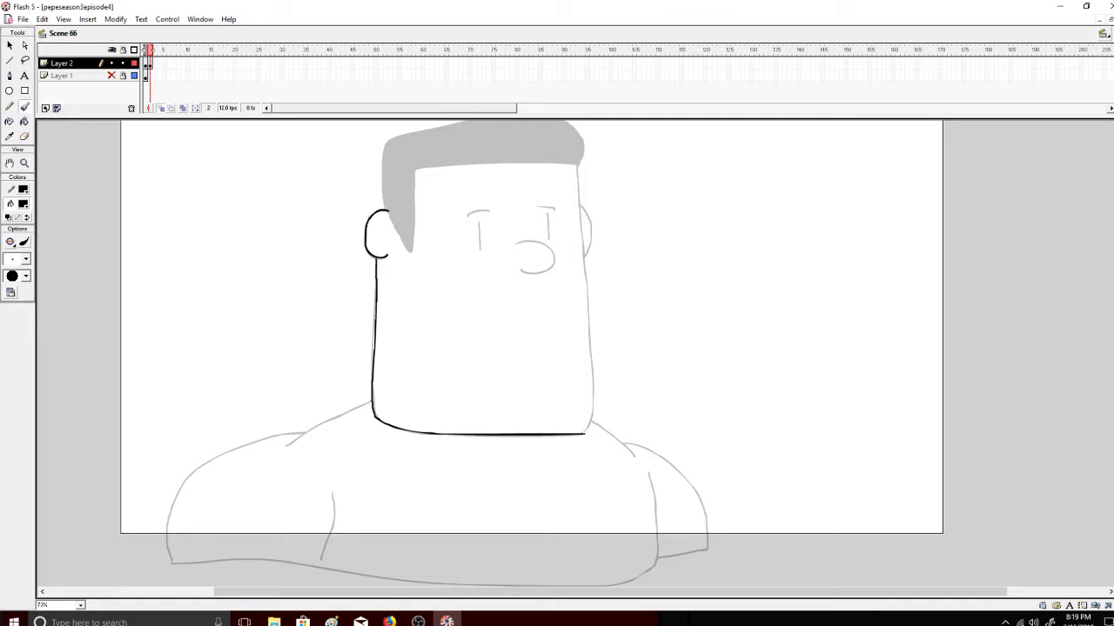
# - Trace the far side of the face from the chin up to the hairline, and add the far ear
pyautogui.scroll(2, 632, 452)
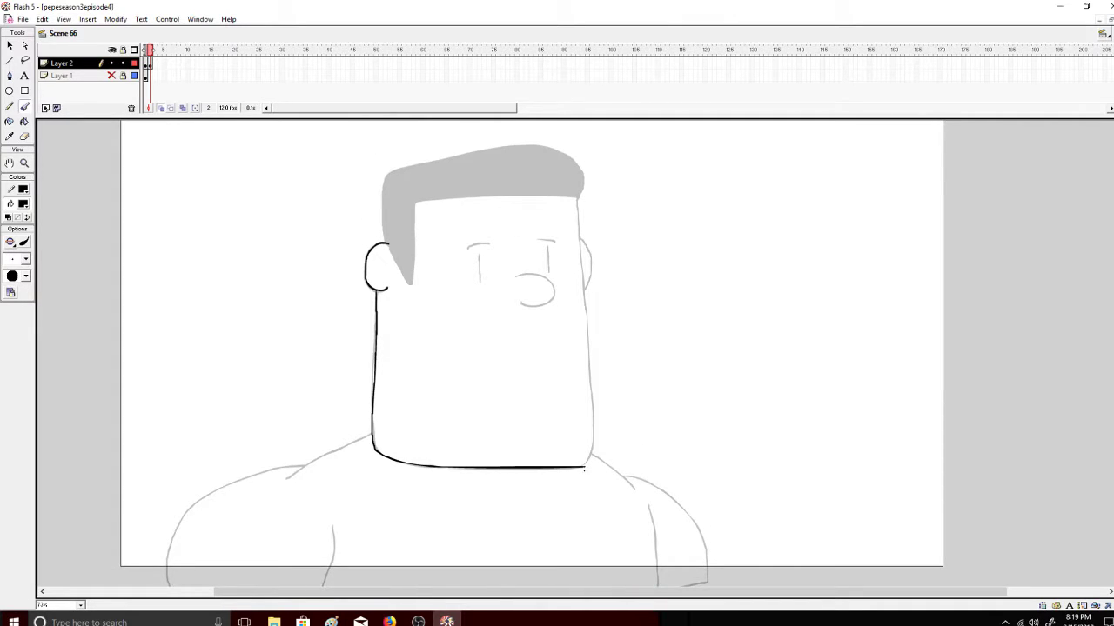
pyautogui.moveTo(584, 467); pyautogui.dragTo(590, 310)
pyautogui.hotkey('ctrl', 'z')
pyautogui.moveTo(591, 379)
pyautogui.mouseDown()
pyautogui.moveTo(574, 197)
pyautogui.moveTo(410, 197)
pyautogui.mouseUp()
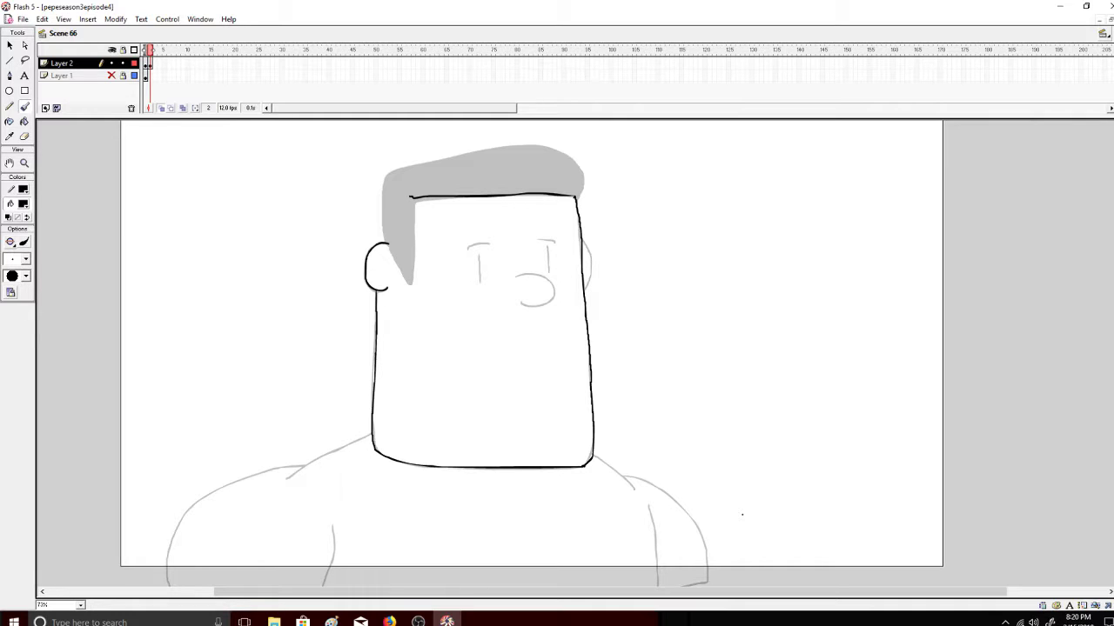
pyautogui.moveTo(406, 196)
pyautogui.mouseDown()
pyautogui.moveTo(482, 182)
pyautogui.moveTo(578, 197)
pyautogui.mouseUp()
pyautogui.moveTo(579, 239); pyautogui.dragTo(590, 285)
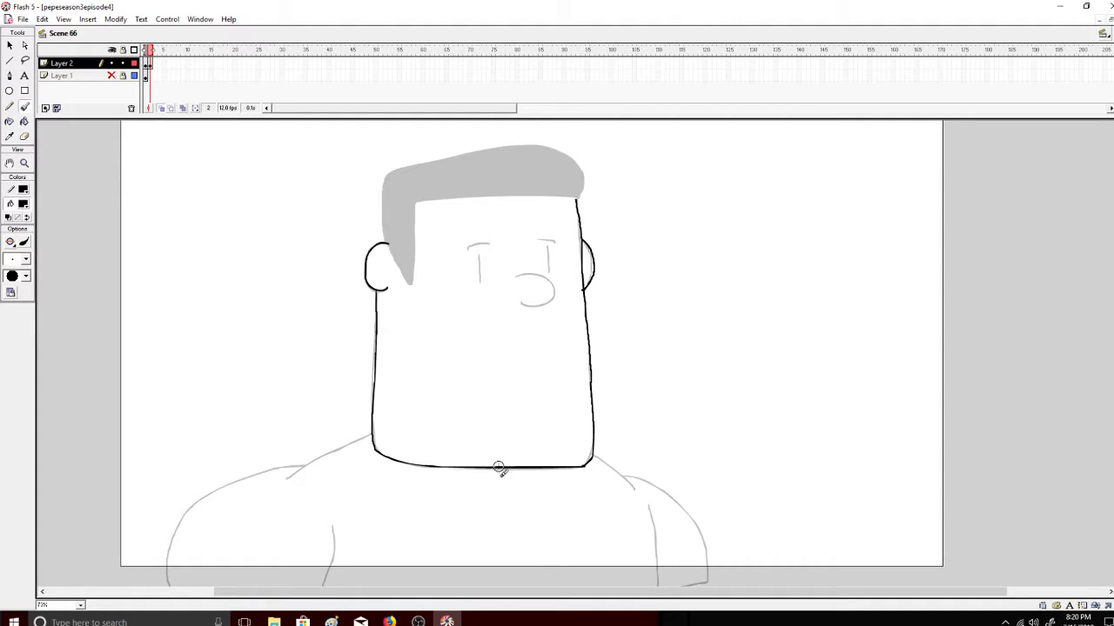
# - Trace the pointed sideburn and the hairline across the forehead to the far side of the face
pyautogui.click(574, 287)
pyautogui.moveTo(388, 245)
pyautogui.mouseDown()
pyautogui.moveTo(411, 289)
pyautogui.moveTo(412, 218)
pyautogui.moveTo(440, 202)
pyautogui.moveTo(577, 201)
pyautogui.mouseUp()
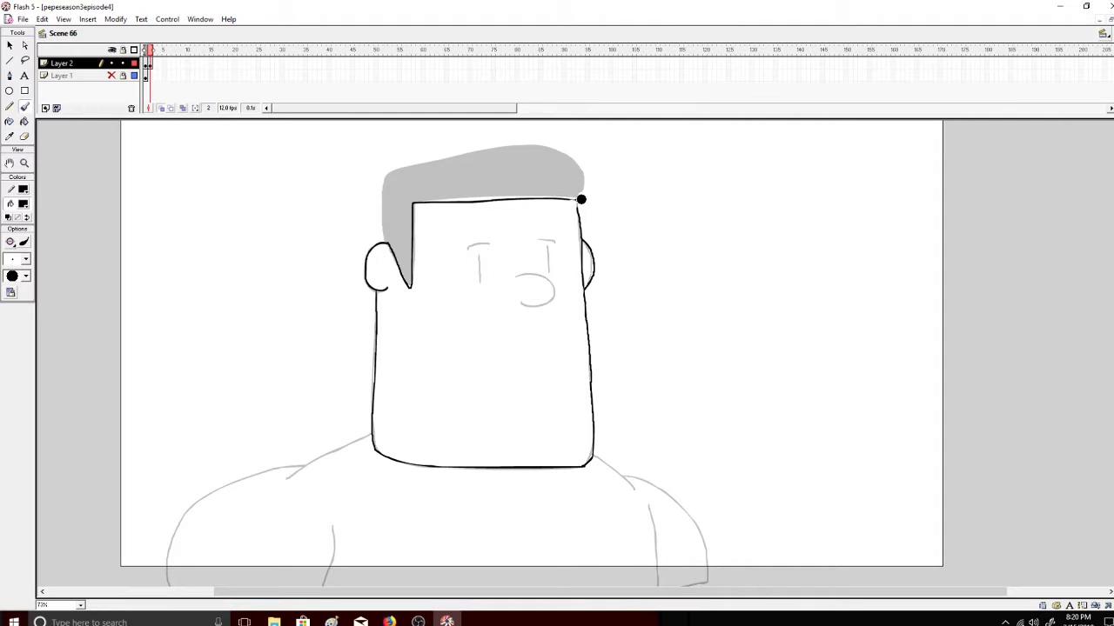
pyautogui.hotkey('ctrl', 'z')
# - Trace the outer hair outline from the near ear over to the far temple, and draw the near eye line
pyautogui.moveTo(383, 234)
pyautogui.mouseDown()
pyautogui.moveTo(395, 172)
pyautogui.moveTo(519, 146)
pyautogui.mouseUp()
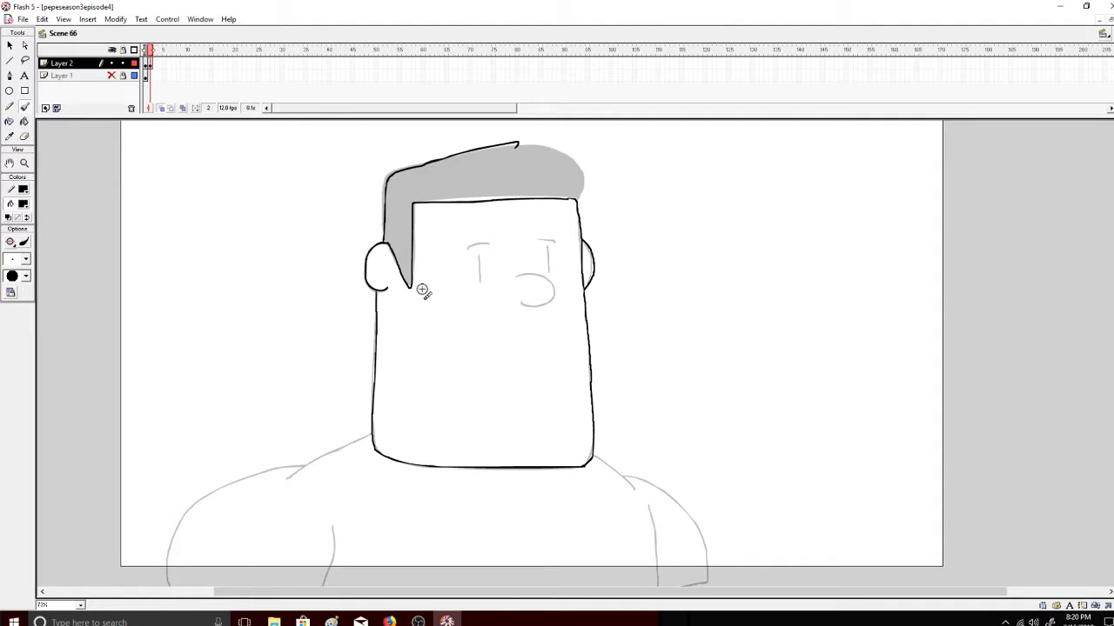
pyautogui.moveTo(522, 147); pyautogui.dragTo(405, 174)
pyautogui.moveTo(505, 147)
pyautogui.mouseDown()
pyautogui.moveTo(392, 203)
pyautogui.moveTo(377, 232)
pyautogui.mouseUp()
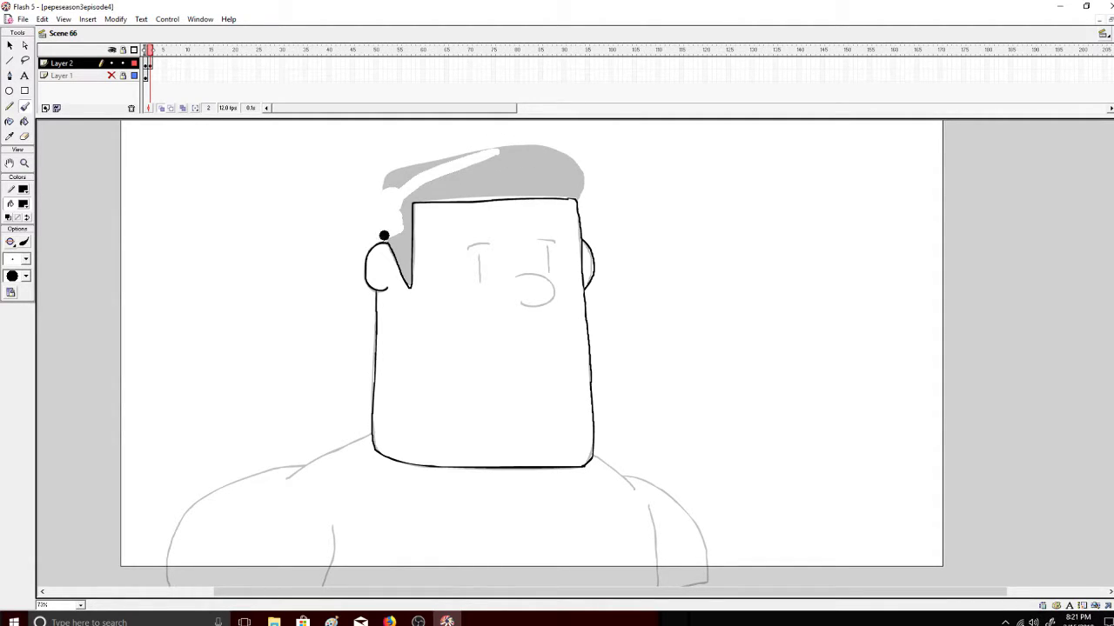
pyautogui.press('k')
pyautogui.click(380, 237)
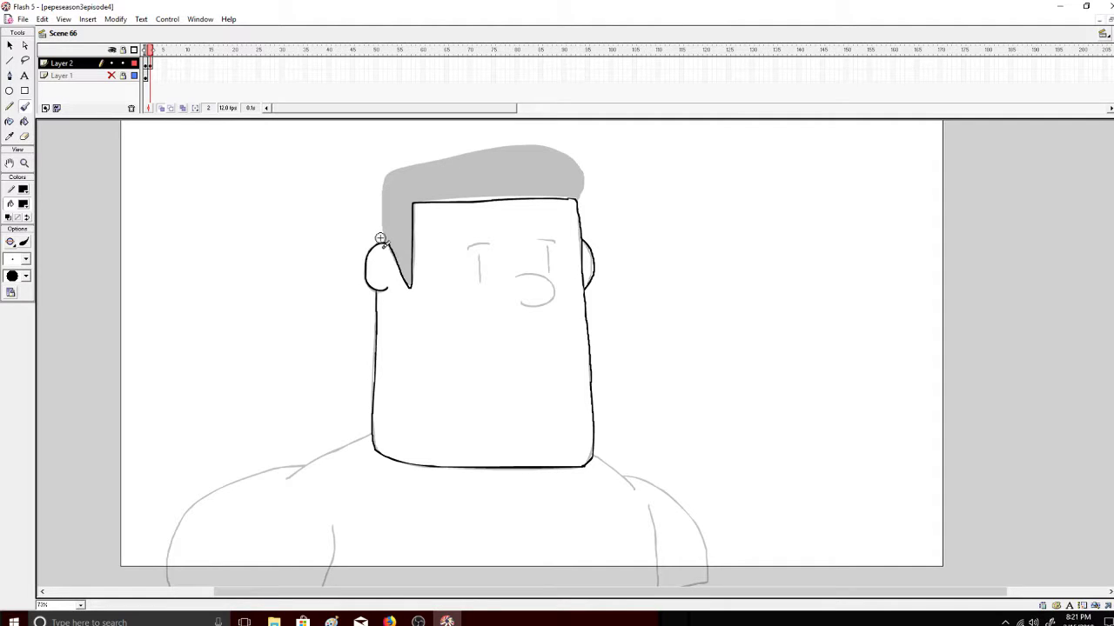
pyautogui.press('b')
pyautogui.moveTo(383, 239)
pyautogui.mouseDown()
pyautogui.moveTo(384, 186)
pyautogui.moveTo(467, 152)
pyautogui.moveTo(563, 149)
pyautogui.moveTo(584, 171)
pyautogui.moveTo(581, 200)
pyautogui.mouseUp()
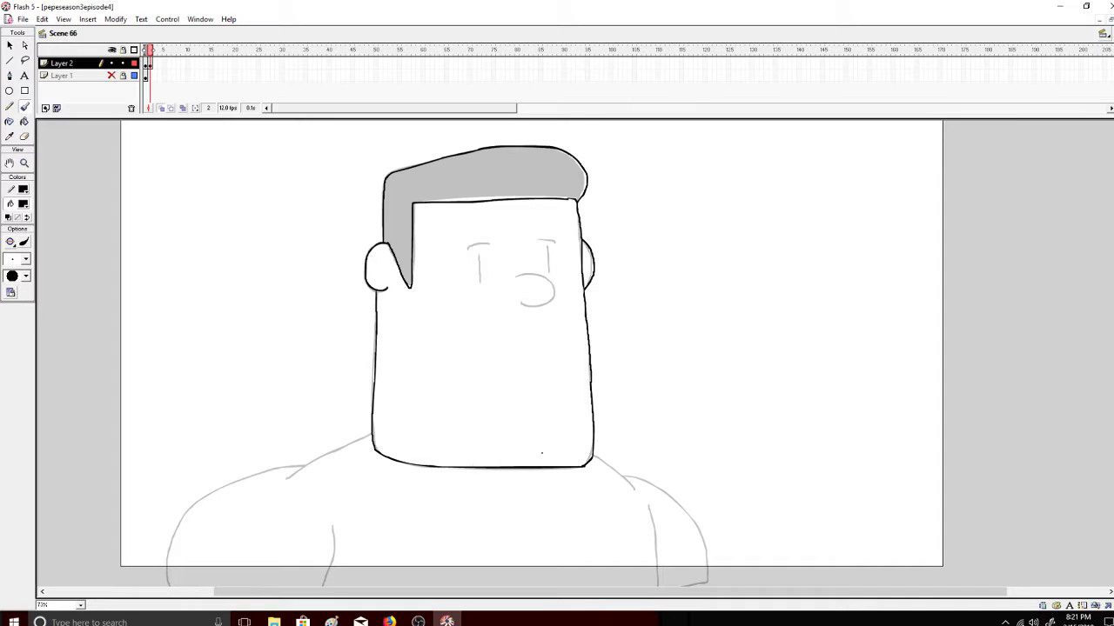
pyautogui.moveTo(481, 283); pyautogui.dragTo(481, 255)
# - Check the stream chat in Firefox and return to Flash
pyautogui.click(389, 621)
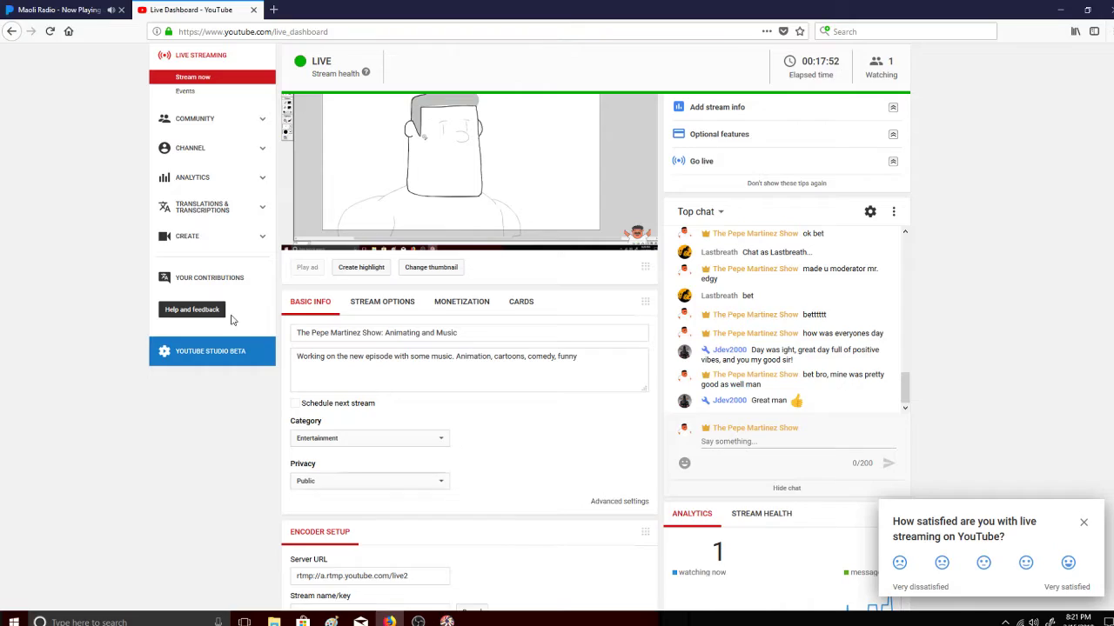
pyautogui.click(447, 621)
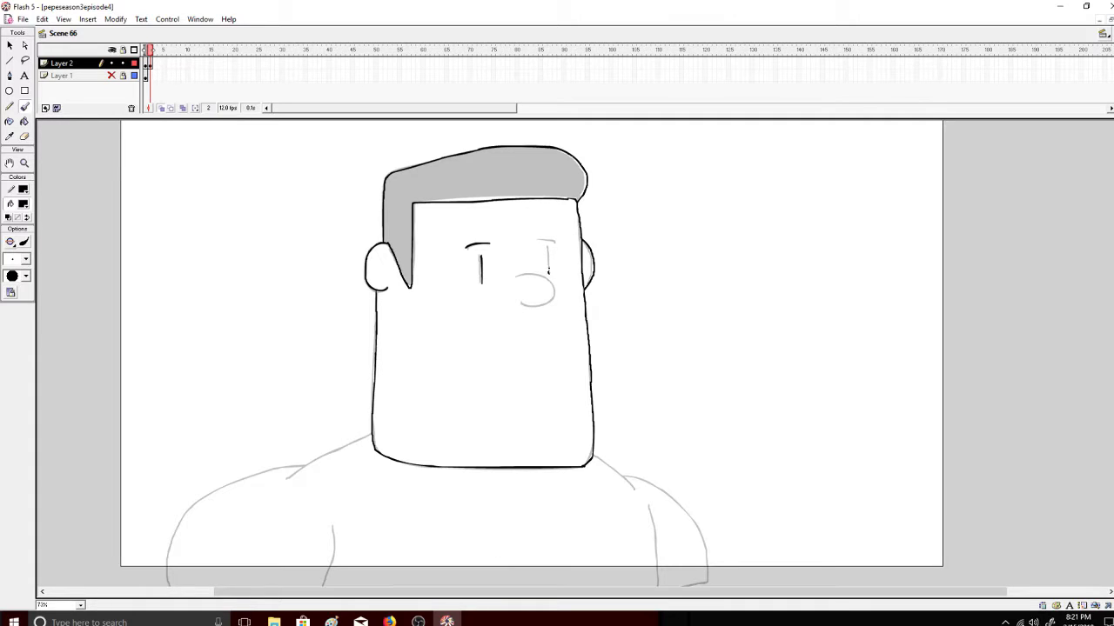
# - Trace the remaining facial features in frame 2: the far eye line and brow, and the nose
pyautogui.moveTo(548, 273)
pyautogui.mouseDown()
pyautogui.moveTo(555, 242)
pyautogui.moveTo(532, 279)
pyautogui.moveTo(551, 280)
pyautogui.moveTo(555, 300)
pyautogui.moveTo(522, 303)
pyautogui.mouseUp()
pyautogui.hotkey('ctrl', 'z')
# - Trace the near shoulder and upper arm, closing the arm below the stage edge and adding its inner line
pyautogui.scroll(-3, 343, 342)
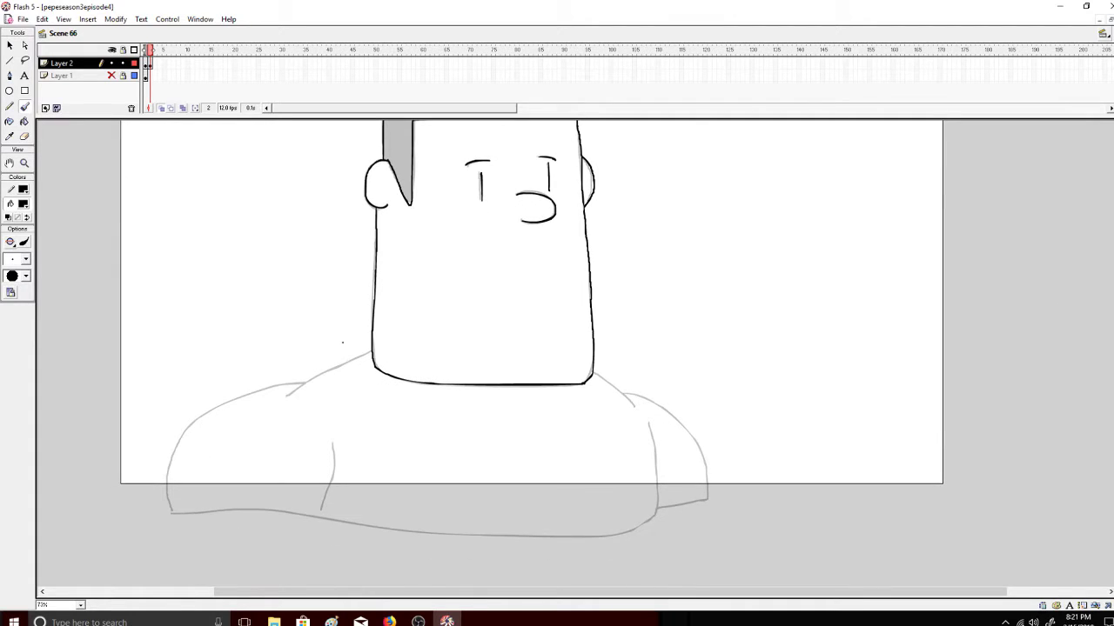
pyautogui.moveTo(366, 351)
pyautogui.mouseDown()
pyautogui.moveTo(376, 364)
pyautogui.moveTo(338, 360)
pyautogui.moveTo(298, 381)
pyautogui.mouseUp()
pyautogui.hotkey('ctrl', 'z')
pyautogui.hotkey('ctrl', 'z')
pyautogui.moveTo(373, 349)
pyautogui.mouseDown()
pyautogui.moveTo(266, 396)
pyautogui.moveTo(277, 396)
pyautogui.moveTo(296, 382)
pyautogui.moveTo(248, 394)
pyautogui.moveTo(176, 452)
pyautogui.mouseUp()
pyautogui.hotkey('ctrl', 'z')
pyautogui.moveTo(296, 380); pyautogui.dragTo(229, 402)
pyautogui.hotkey('ctrl', 'z')
pyautogui.moveTo(289, 383)
pyautogui.mouseDown()
pyautogui.moveTo(229, 398)
pyautogui.moveTo(188, 432)
pyautogui.mouseUp()
pyautogui.hotkey('ctrl', 'z')
pyautogui.moveTo(292, 383)
pyautogui.mouseDown()
pyautogui.moveTo(200, 424)
pyautogui.moveTo(174, 454)
pyautogui.moveTo(165, 496)
pyautogui.moveTo(197, 518)
pyautogui.moveTo(320, 520)
pyautogui.moveTo(324, 432)
pyautogui.mouseUp()
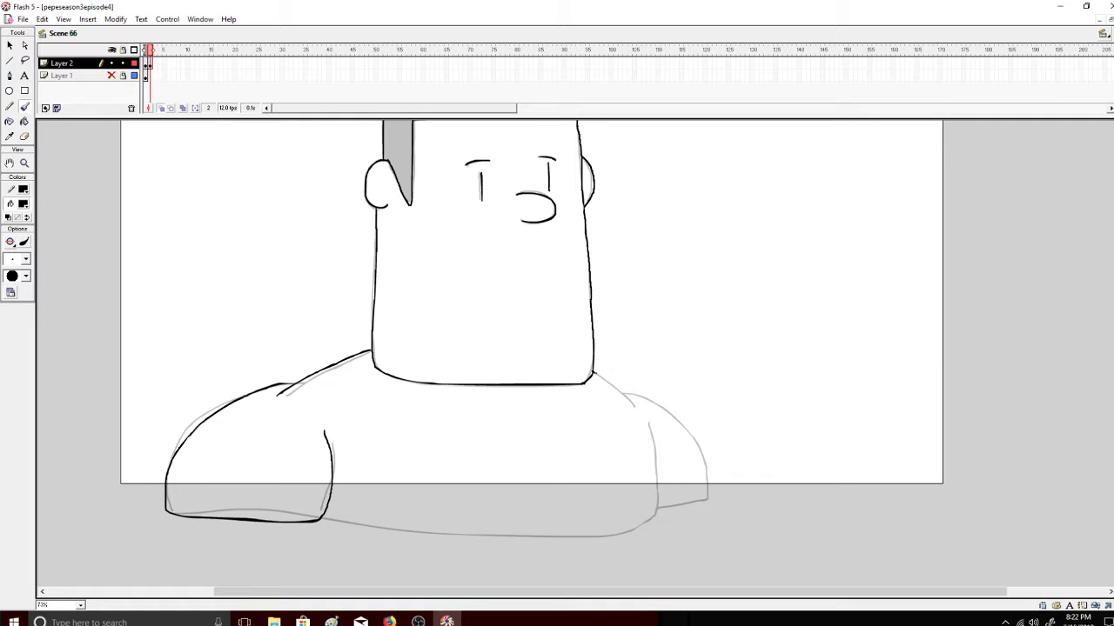
# - Trace the far shoulder and arm, and close the torso outline below the stage up to the far armpit
pyautogui.moveTo(592, 372)
pyautogui.mouseDown()
pyautogui.moveTo(637, 410)
pyautogui.moveTo(627, 395)
pyautogui.moveTo(671, 414)
pyautogui.moveTo(699, 449)
pyautogui.moveTo(722, 496)
pyautogui.moveTo(652, 492)
pyautogui.mouseUp()
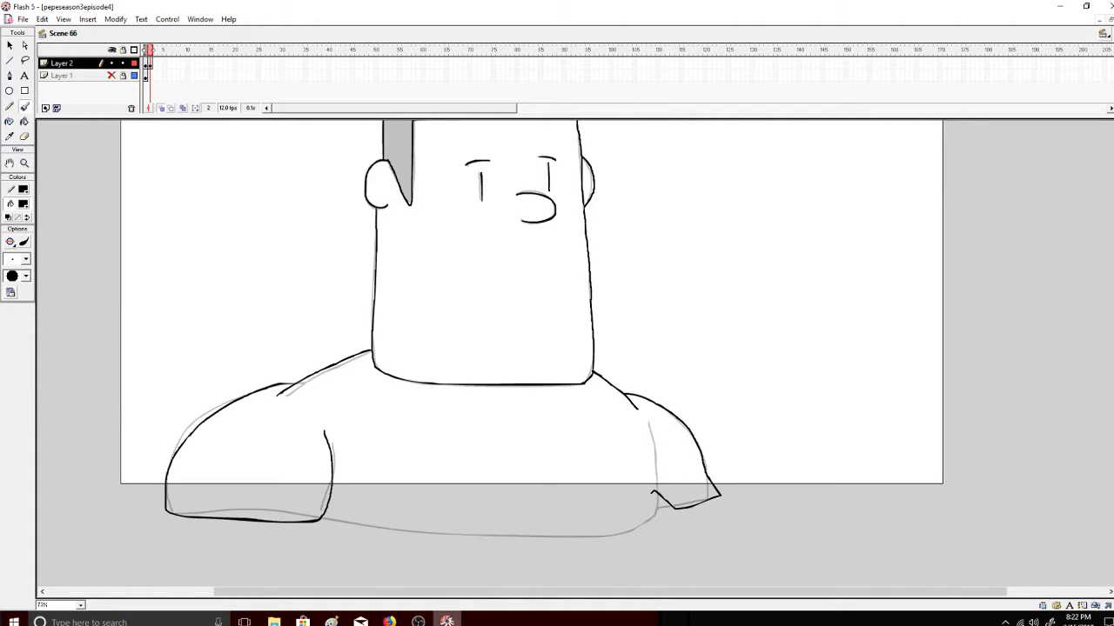
pyautogui.moveTo(323, 522)
pyautogui.mouseDown()
pyautogui.moveTo(640, 536)
pyautogui.moveTo(658, 515)
pyautogui.moveTo(647, 422)
pyautogui.mouseUp()
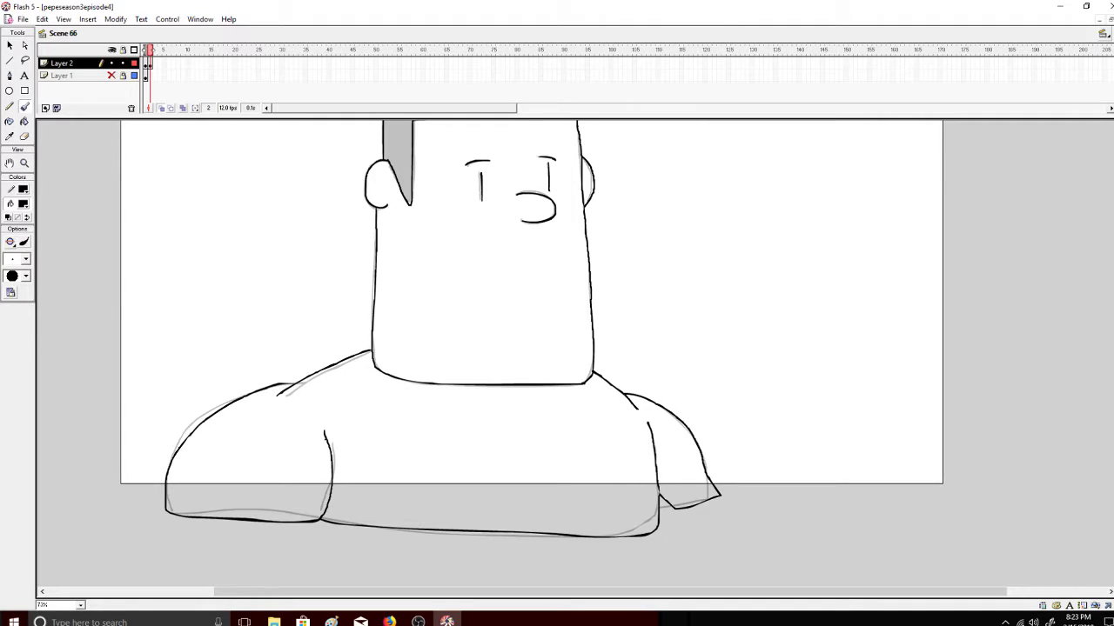
# - Insert a blank keyframe at frame 3 of Layer 2
pyautogui.click(151, 63)
pyautogui.click(148, 64)
pyautogui.rightClick(155, 65)
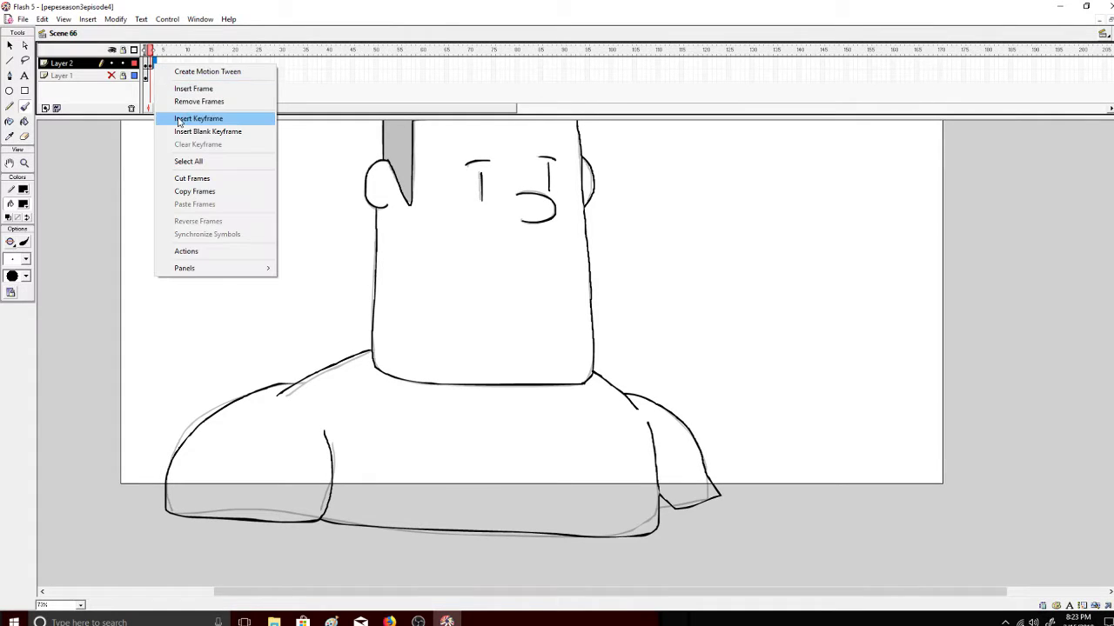
pyautogui.click(179, 131)
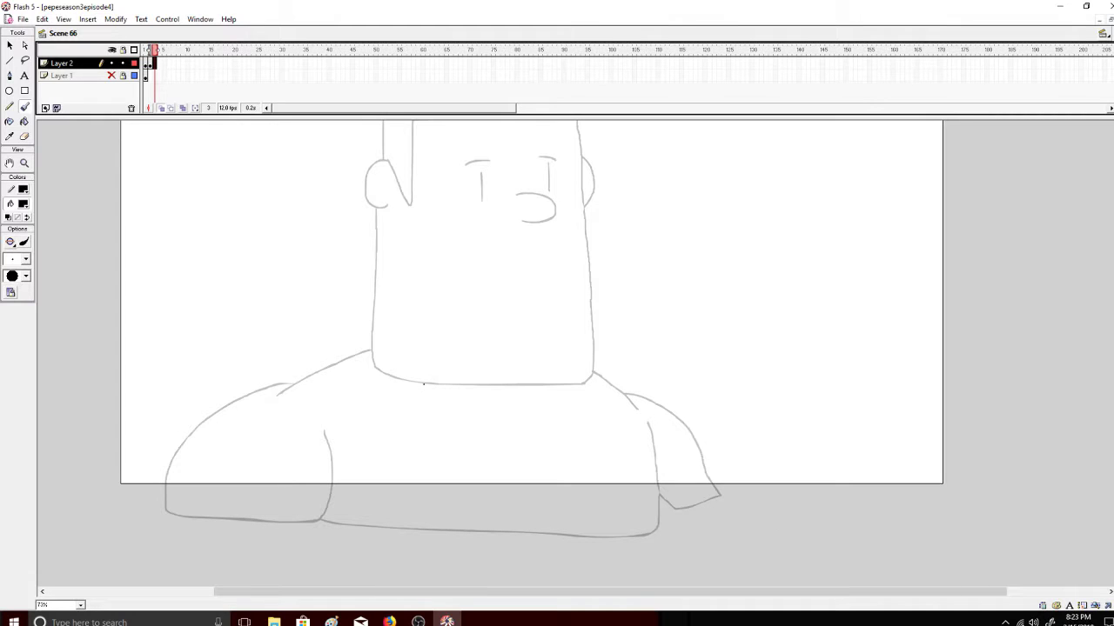
# - Trace the near ear and the upper part of the near cheek line in frame 3 over the onion skin
pyautogui.scroll(2, 1046, 279)
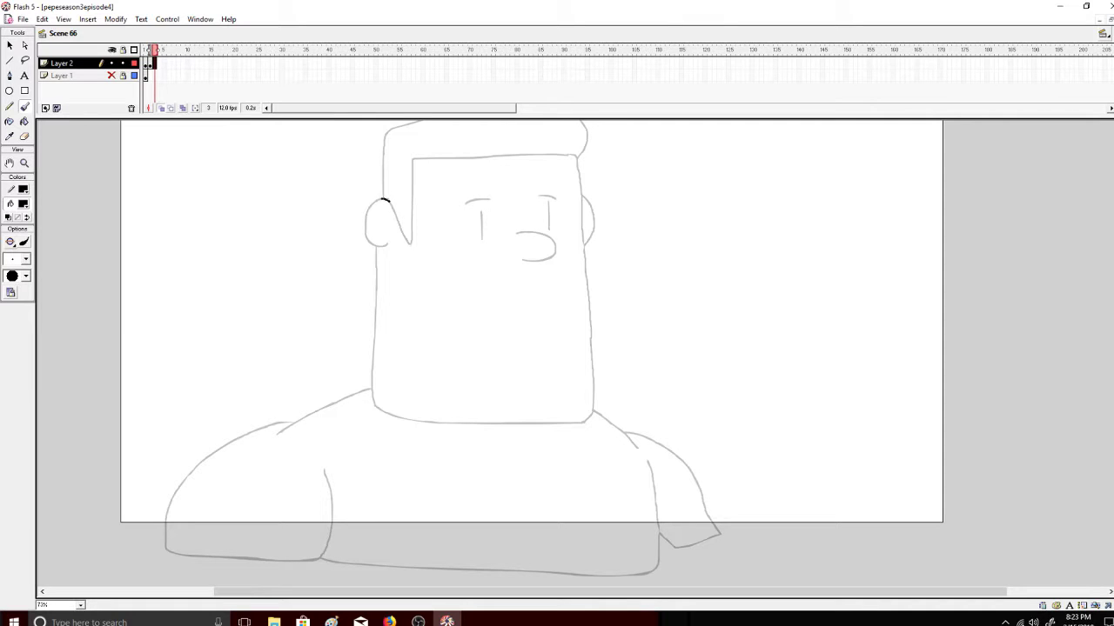
pyautogui.moveTo(381, 200)
pyautogui.mouseDown()
pyautogui.moveTo(366, 233)
pyautogui.moveTo(389, 246)
pyautogui.moveTo(376, 256)
pyautogui.moveTo(374, 386)
pyautogui.moveTo(380, 406)
pyautogui.moveTo(409, 418)
pyautogui.moveTo(374, 368)
pyautogui.moveTo(380, 311)
pyautogui.moveTo(378, 383)
pyautogui.mouseUp()
pyautogui.hotkey('ctrl', 'z')
pyautogui.moveTo(376, 302); pyautogui.dragTo(372, 366)
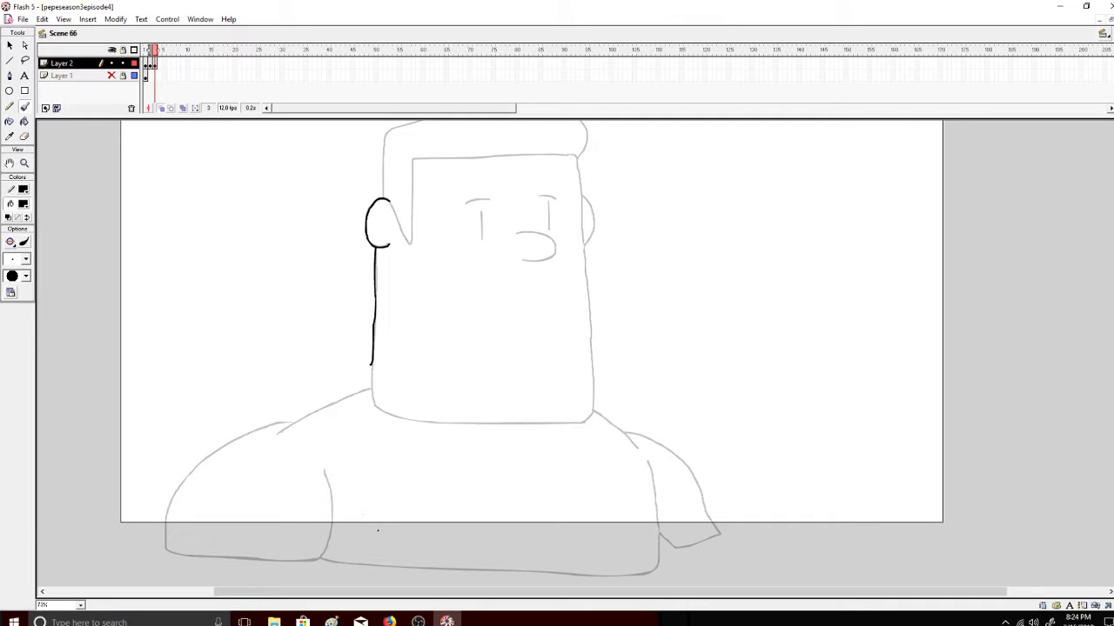
pyautogui.hotkey('ctrl', 'z')
# - Check the latest live chat messages in the YouTube dashboard in Firefox, and return to Flash
pyautogui.click(388, 620)
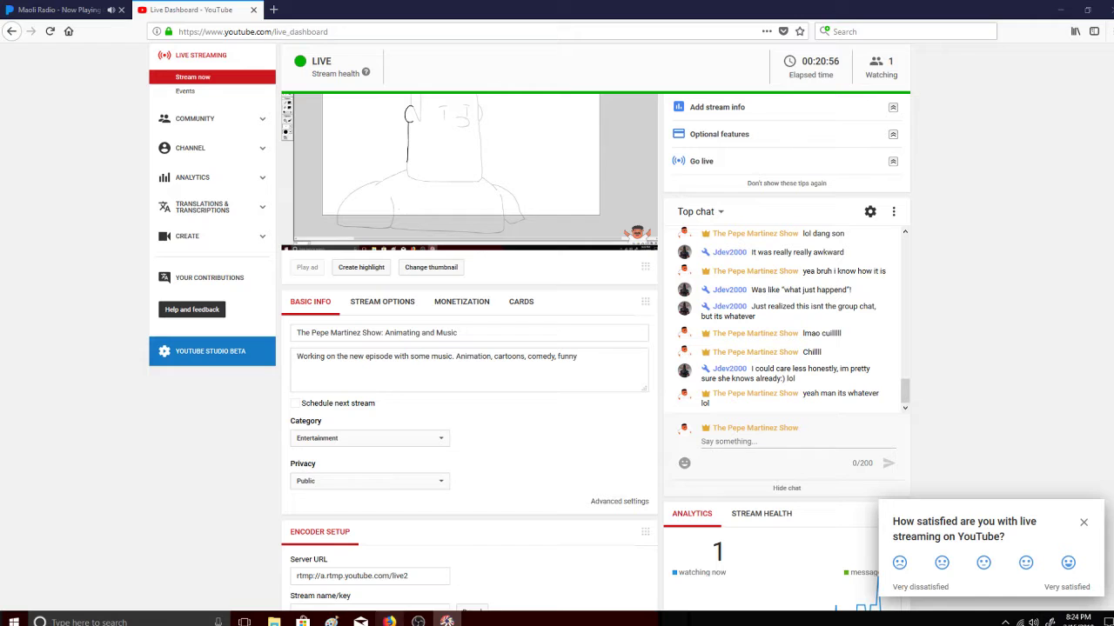
pyautogui.click(446, 620)
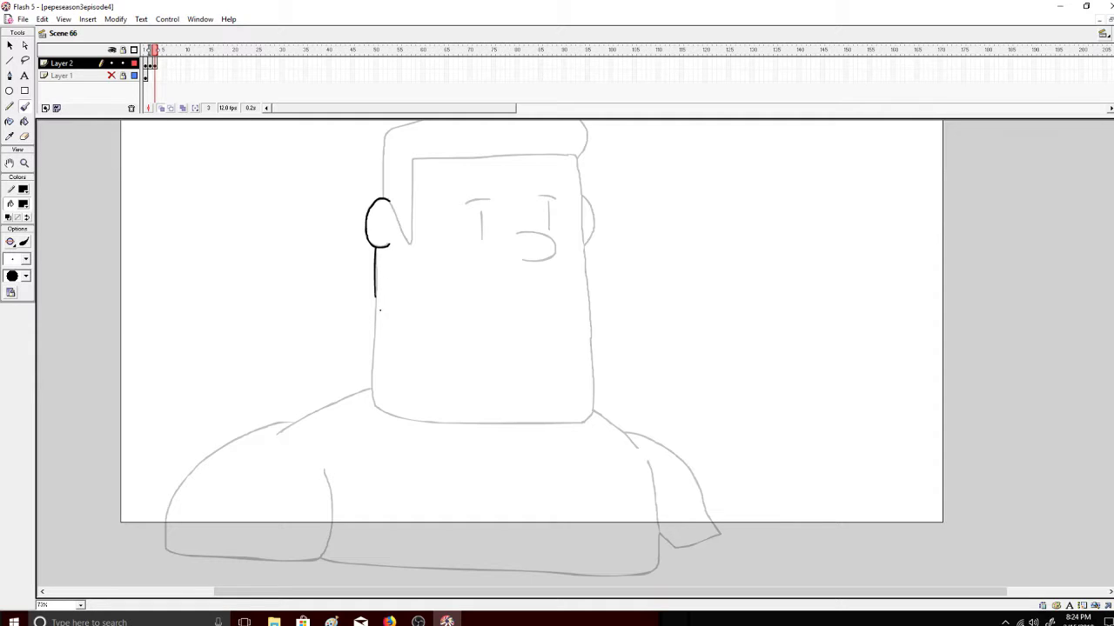
# - Trace the rest of the near cheek line, the chin and the lower far side of the face in frame 3
pyautogui.moveTo(375, 327)
pyautogui.mouseDown()
pyautogui.moveTo(374, 405)
pyautogui.moveTo(435, 428)
pyautogui.mouseUp()
pyautogui.hotkey('ctrl', 'z')
pyautogui.moveTo(374, 406)
pyautogui.mouseDown()
pyautogui.moveTo(421, 423)
pyautogui.moveTo(374, 406)
pyautogui.moveTo(430, 424)
pyautogui.moveTo(585, 420)
pyautogui.moveTo(598, 378)
pyautogui.moveTo(591, 287)
pyautogui.mouseUp()
pyautogui.hotkey('ctrl', 'z')
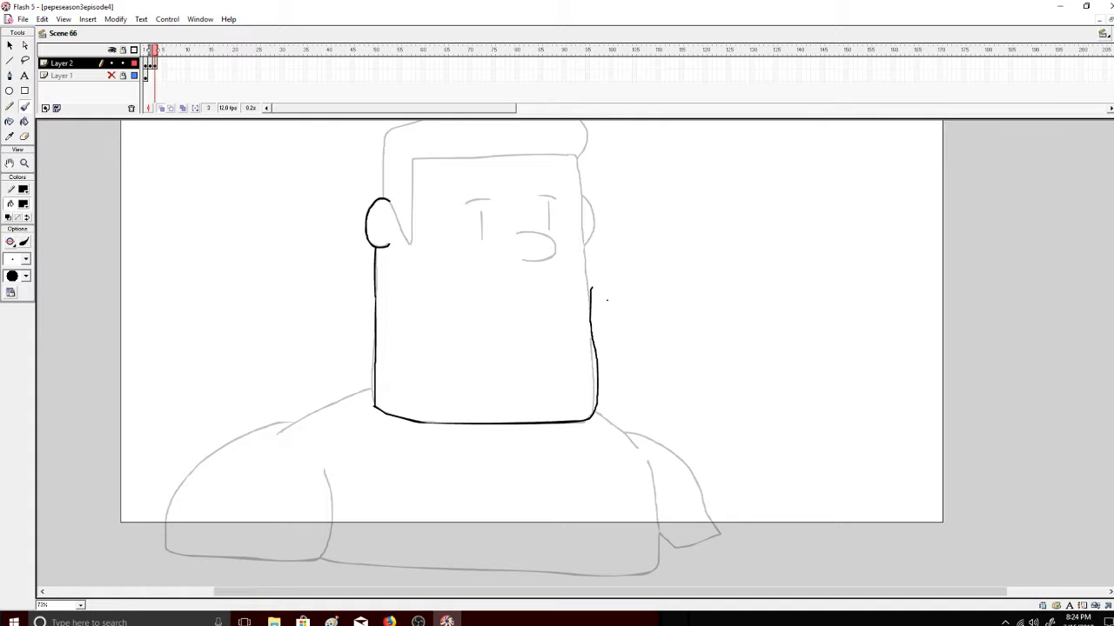
pyautogui.hotkey('ctrl', 'z')
pyautogui.hotkey('ctrl', 'z')
pyautogui.hotkey('ctrl', 'z')
pyautogui.hotkey('ctrl', 'z')
pyautogui.hotkey('ctrl', 'z')
pyautogui.moveTo(594, 416); pyautogui.dragTo(588, 325)
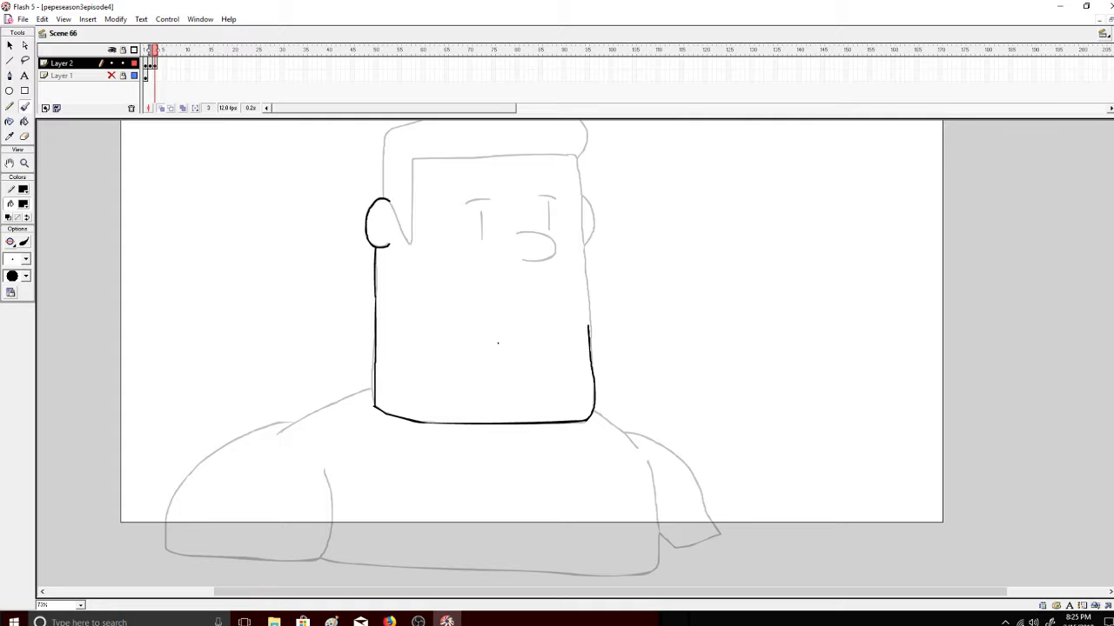
# - Trace the far side of the face up to the hairline, and the sideburn and hairline across the forehead
pyautogui.moveTo(588, 324); pyautogui.dragTo(588, 308)
pyautogui.hotkey('ctrl', 'z')
pyautogui.hotkey('ctrl', 'z')
pyautogui.moveTo(594, 374)
pyautogui.mouseDown()
pyautogui.moveTo(573, 152)
pyautogui.moveTo(417, 157)
pyautogui.moveTo(410, 245)
pyautogui.mouseUp()
pyautogui.hotkey('ctrl', 'z')
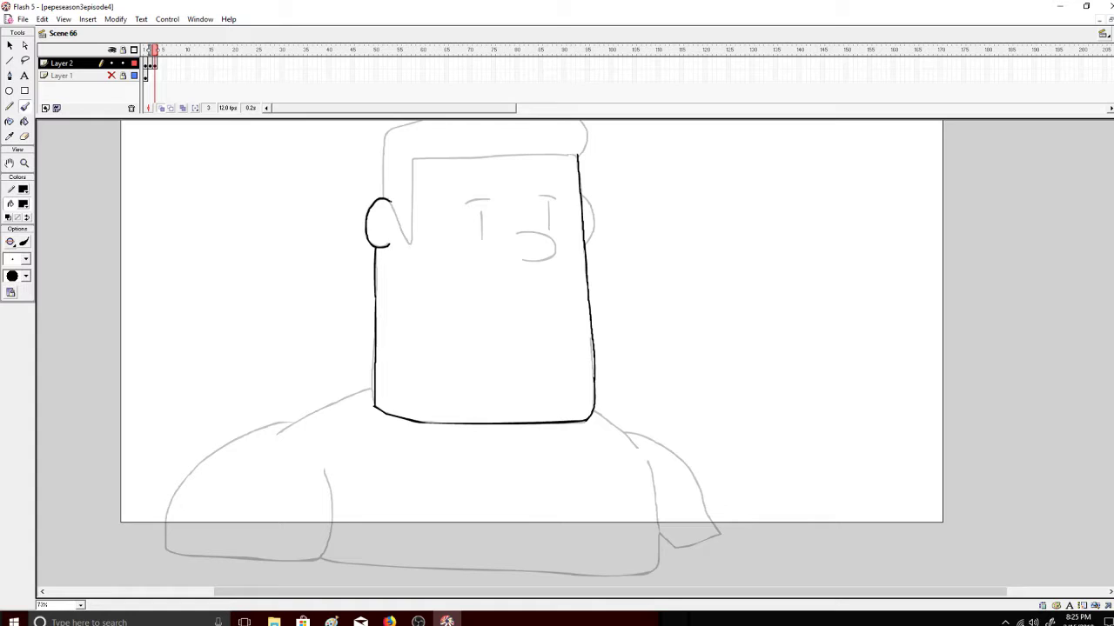
pyautogui.moveTo(392, 205)
pyautogui.mouseDown()
pyautogui.moveTo(411, 248)
pyautogui.moveTo(418, 159)
pyautogui.moveTo(577, 155)
pyautogui.mouseUp()
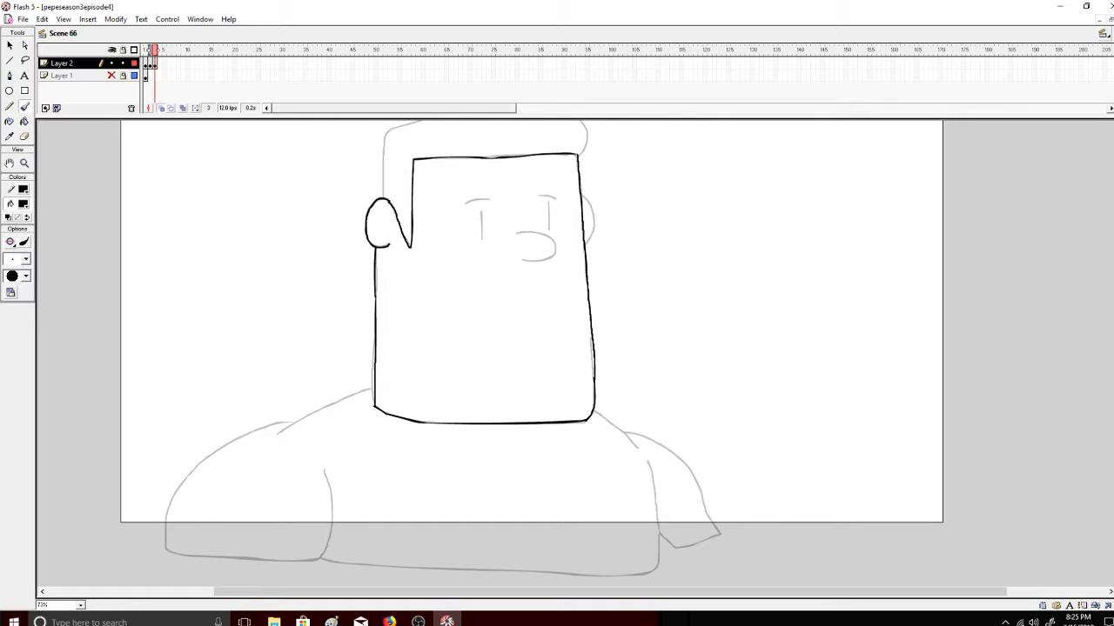
pyautogui.scroll(3, 1020, 268)
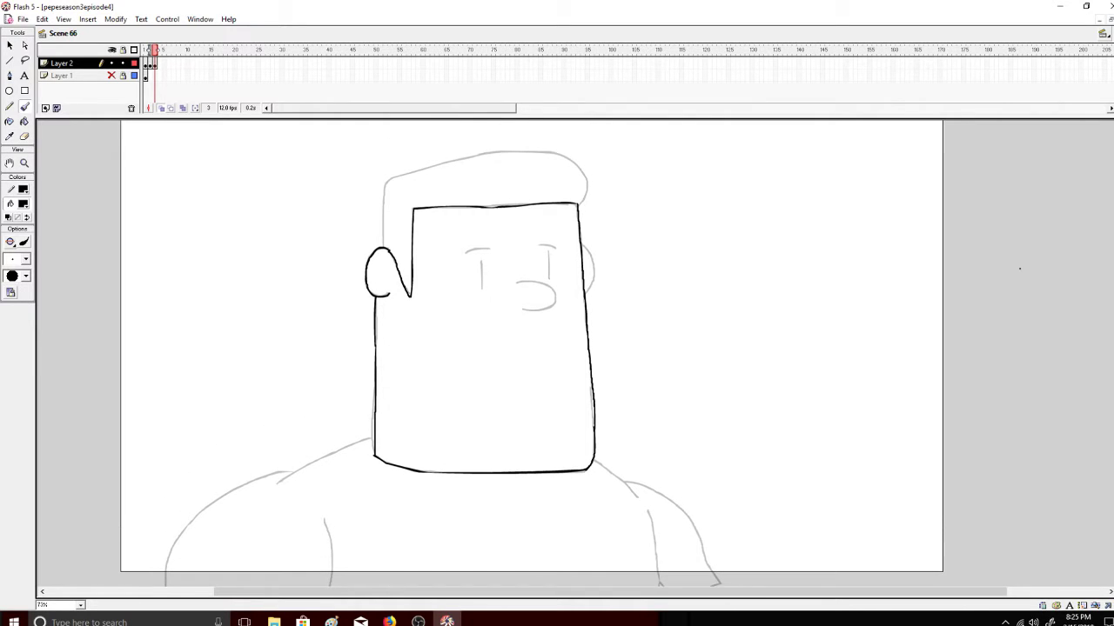
# - Trace the outer hair outline and the far ear in frame 3 over the onion skin
pyautogui.moveTo(382, 246)
pyautogui.mouseDown()
pyautogui.moveTo(396, 176)
pyautogui.moveTo(501, 151)
pyautogui.moveTo(567, 160)
pyautogui.moveTo(584, 180)
pyautogui.moveTo(589, 292)
pyautogui.mouseUp()
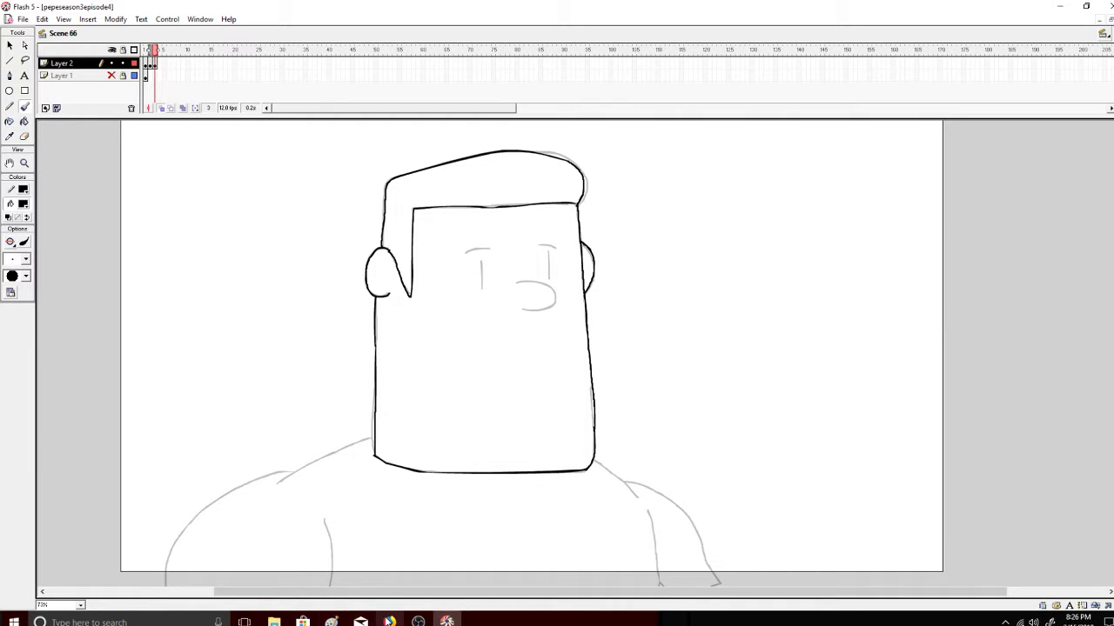
pyautogui.click(389, 622)
pyautogui.click(446, 623)
# - Trace the near shoulder, the near sleeve and the bottom edge of the shirt in frame 3
pyautogui.scroll(-5, 783, 310)
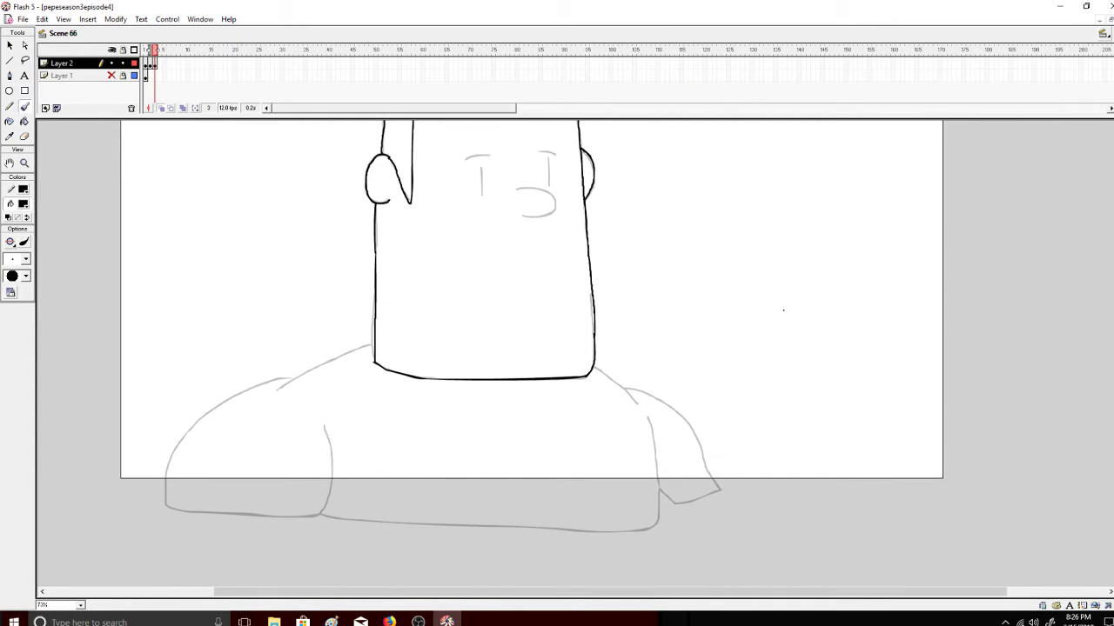
pyautogui.moveTo(369, 344)
pyautogui.mouseDown()
pyautogui.moveTo(333, 360)
pyautogui.moveTo(373, 344)
pyautogui.moveTo(210, 410)
pyautogui.moveTo(170, 476)
pyautogui.moveTo(172, 519)
pyautogui.moveTo(309, 520)
pyautogui.moveTo(330, 470)
pyautogui.moveTo(323, 424)
pyautogui.mouseUp()
pyautogui.hotkey('ctrl', 'z')
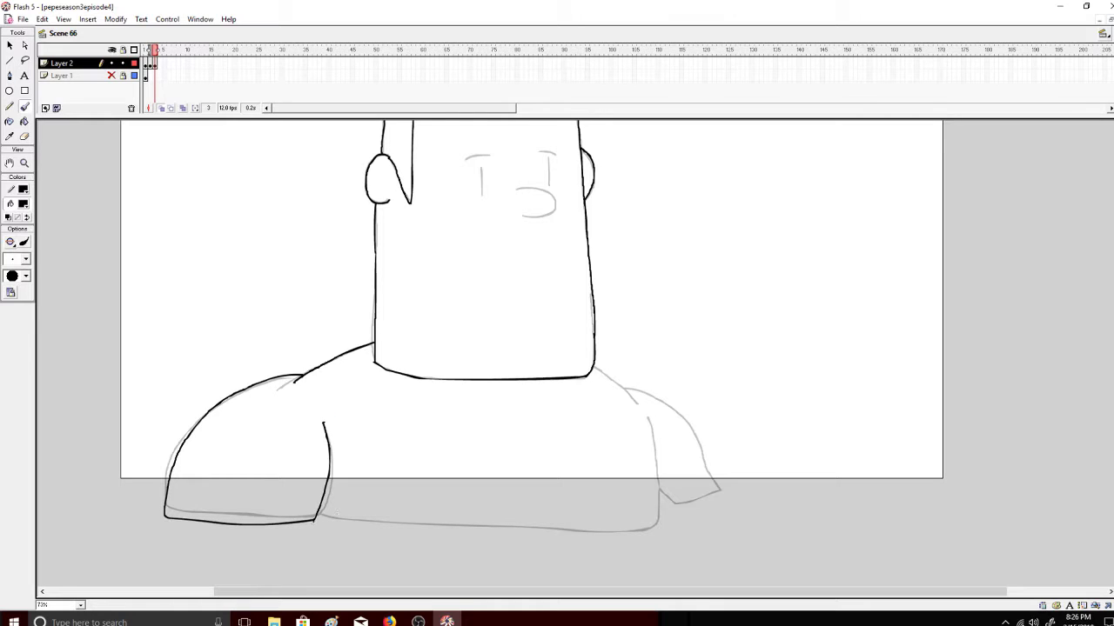
pyautogui.moveTo(315, 519); pyautogui.dragTo(666, 525)
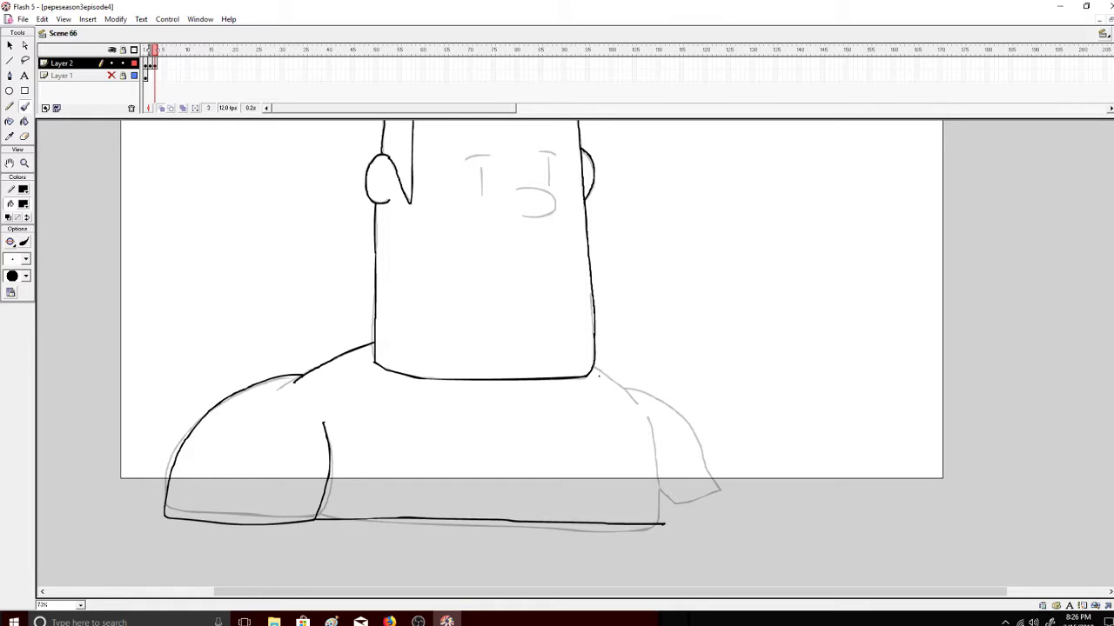
# - Trace the far shoulder and sleeve and the far torso line in frame 3, adding a small rounded end to the arm
pyautogui.moveTo(591, 367)
pyautogui.mouseDown()
pyautogui.moveTo(638, 403)
pyautogui.moveTo(631, 392)
pyautogui.moveTo(671, 406)
pyautogui.moveTo(727, 478)
pyautogui.moveTo(720, 499)
pyautogui.moveTo(655, 480)
pyautogui.mouseUp()
pyautogui.hotkey('ctrl', 'z')
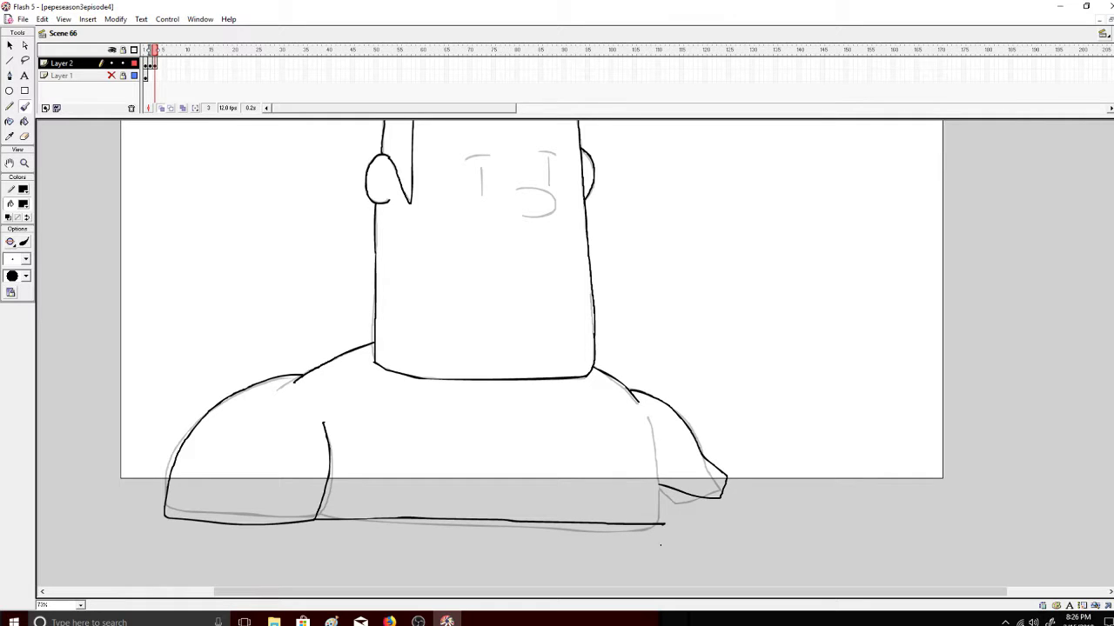
pyautogui.moveTo(646, 417); pyautogui.dragTo(661, 514)
pyautogui.moveTo(729, 479)
pyautogui.mouseDown()
pyautogui.moveTo(736, 489)
pyautogui.moveTo(720, 498)
pyautogui.mouseUp()
# - Trace both eyes with their eyebrows and the nose in frame 3
pyautogui.moveTo(480, 193)
pyautogui.mouseDown()
pyautogui.moveTo(482, 153)
pyautogui.moveTo(493, 154)
pyautogui.mouseUp()
pyautogui.hotkey('ctrl', 'z')
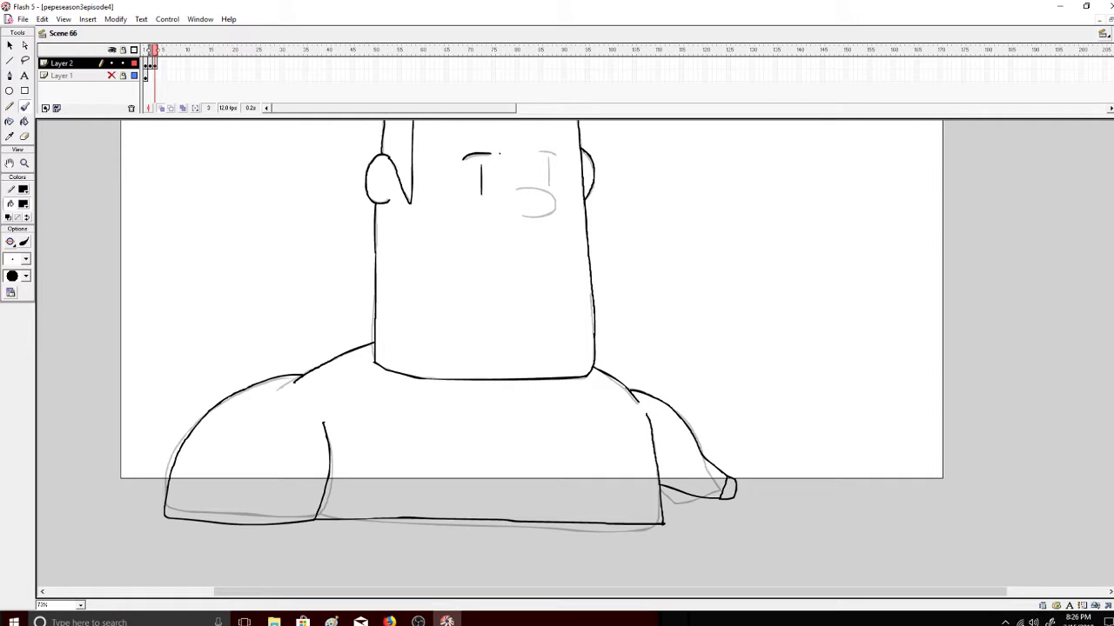
pyautogui.moveTo(549, 190); pyautogui.dragTo(556, 155)
pyautogui.moveTo(516, 189)
pyautogui.mouseDown()
pyautogui.moveTo(557, 202)
pyautogui.moveTo(546, 217)
pyautogui.moveTo(520, 217)
pyautogui.mouseUp()
pyautogui.scroll(3, 252, 127)
pyautogui.scroll(-1, 251, 127)
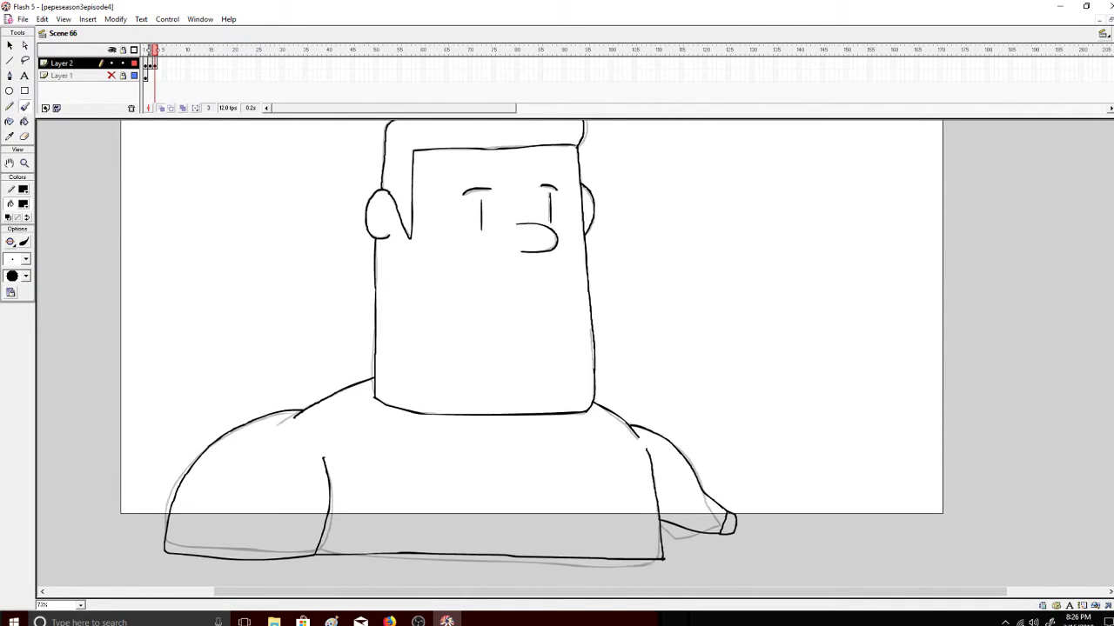
# - Insert a blank keyframe at frame 4 of Layer 2
pyautogui.moveTo(161, 56)
pyautogui.mouseDown()
pyautogui.moveTo(137, 58)
pyautogui.moveTo(162, 61)
pyautogui.moveTo(146, 63)
pyautogui.moveTo(171, 78)
pyautogui.mouseUp()
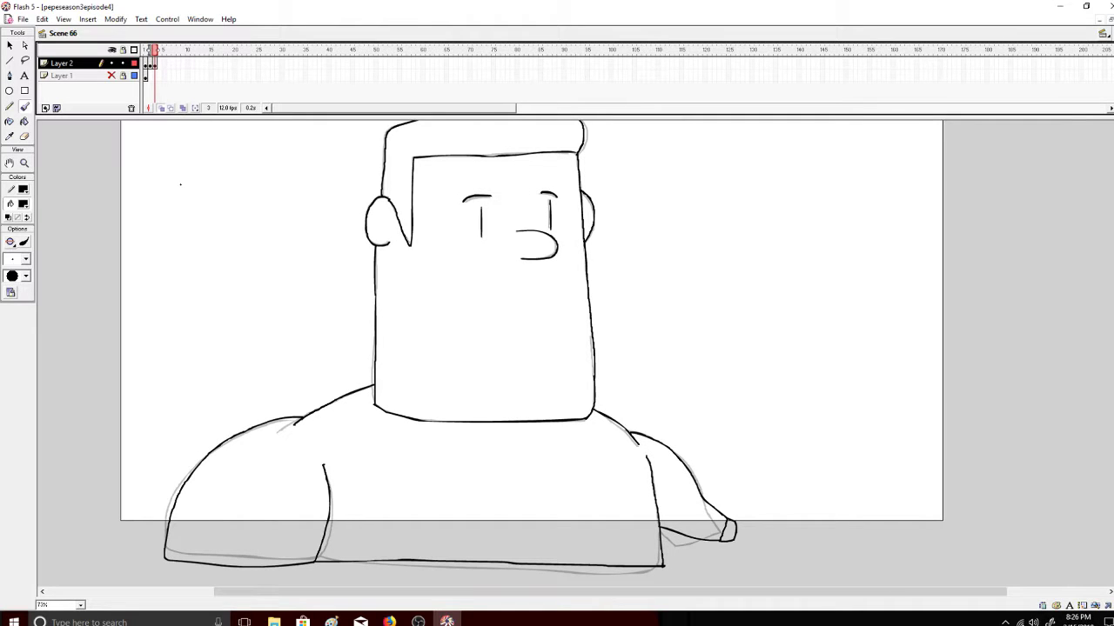
pyautogui.rightClick(159, 63)
pyautogui.click(178, 130)
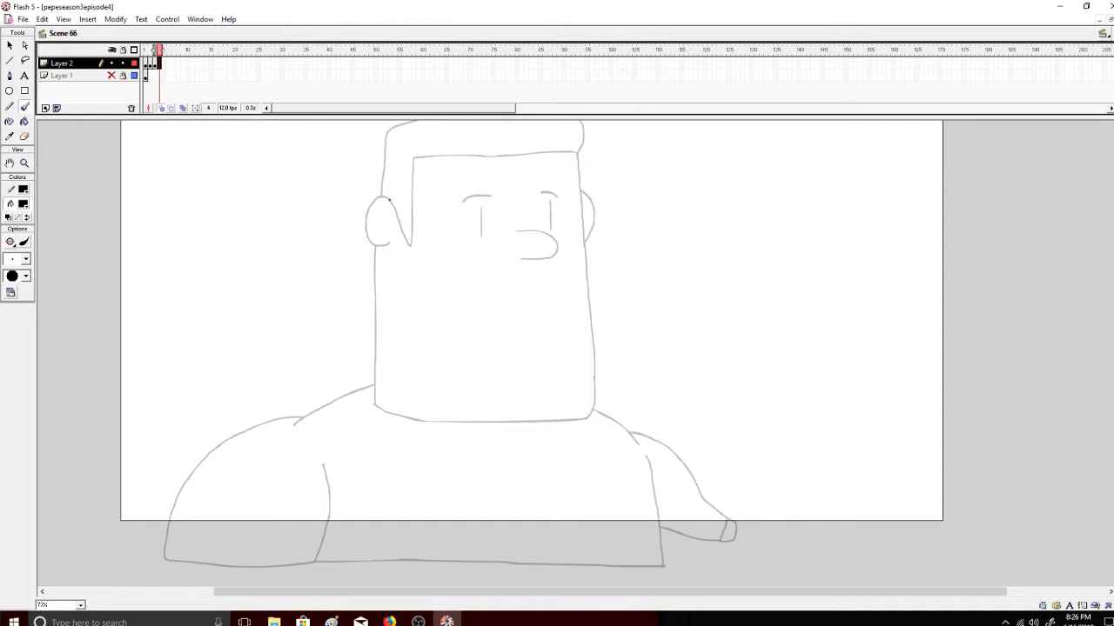
# - Trace the near ear, the near cheek line and the chin in frame 4, redrawing the ear until it fits the onion skin
pyautogui.moveTo(367, 219)
pyautogui.mouseDown()
pyautogui.moveTo(366, 236)
pyautogui.moveTo(391, 244)
pyautogui.mouseUp()
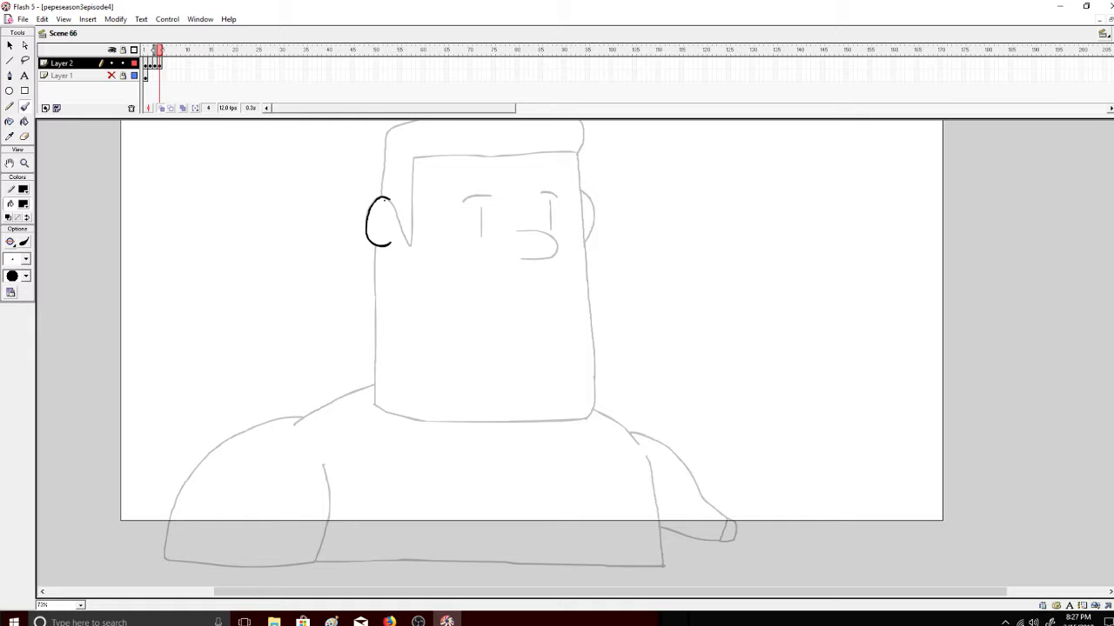
pyautogui.hotkey('ctrl', 'z')
pyautogui.moveTo(372, 202)
pyautogui.mouseDown()
pyautogui.moveTo(366, 210)
pyautogui.moveTo(388, 198)
pyautogui.moveTo(367, 213)
pyautogui.moveTo(397, 218)
pyautogui.mouseUp()
pyautogui.hotkey('ctrl', 'z')
pyautogui.hotkey('ctrl', 'z')
pyautogui.hotkey('ctrl', 'z')
pyautogui.moveTo(368, 228); pyautogui.dragTo(388, 243)
pyautogui.moveTo(376, 247)
pyautogui.mouseDown()
pyautogui.moveTo(379, 408)
pyautogui.moveTo(463, 424)
pyautogui.moveTo(584, 417)
pyautogui.mouseUp()
# - Switch to Firefox and skip the current song on the Pandora station Maoli Radio
pyautogui.click(389, 621)
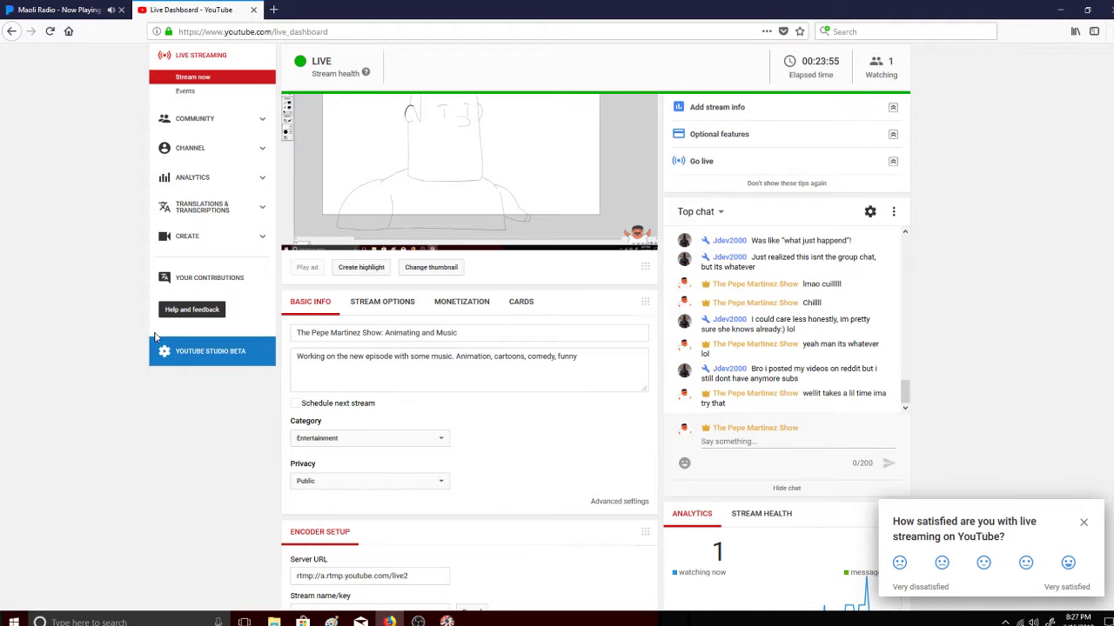
pyautogui.click(80, 11)
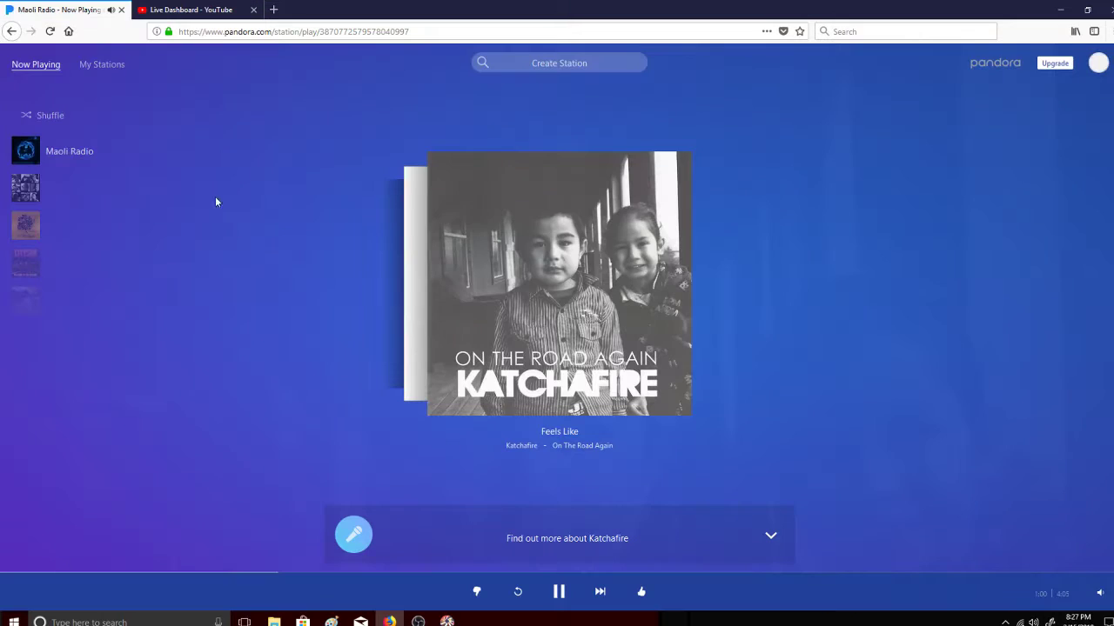
pyautogui.click(600, 597)
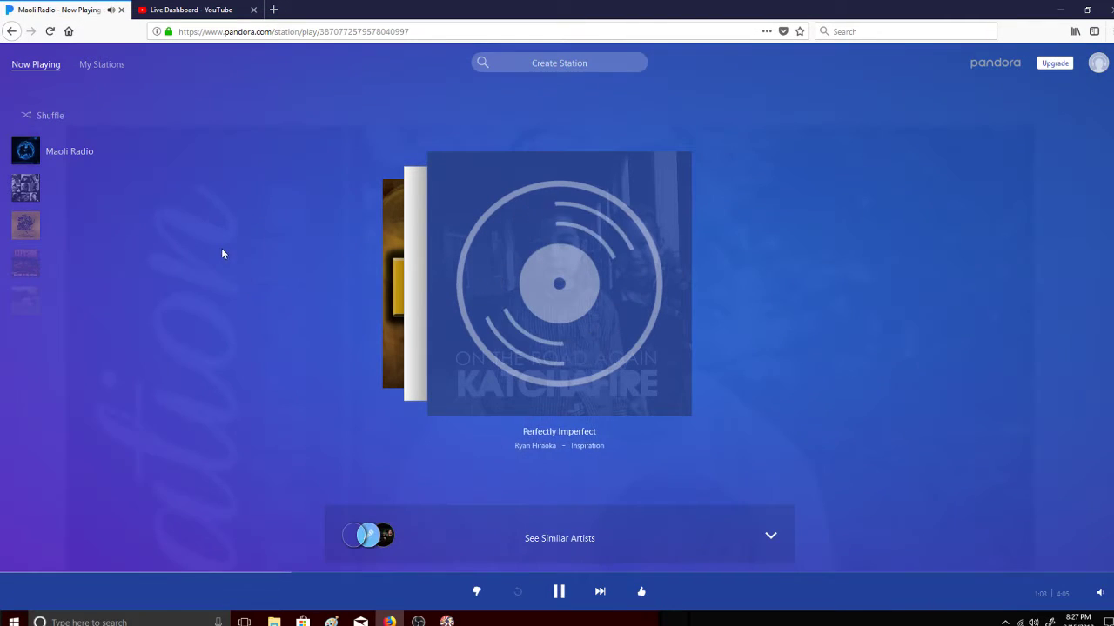
# - Post "betttttttttttttt" in the YouTube live chat and return to Flash
pyautogui.click(191, 10)
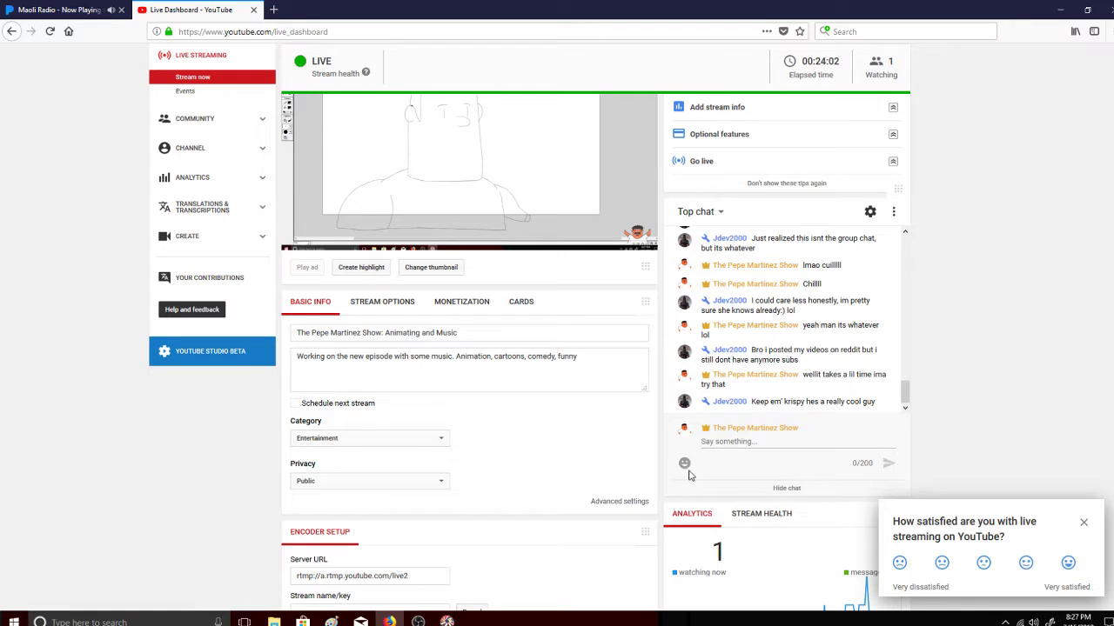
pyautogui.click(753, 441)
pyautogui.write('betttttttttttttt')
pyautogui.press('Return')
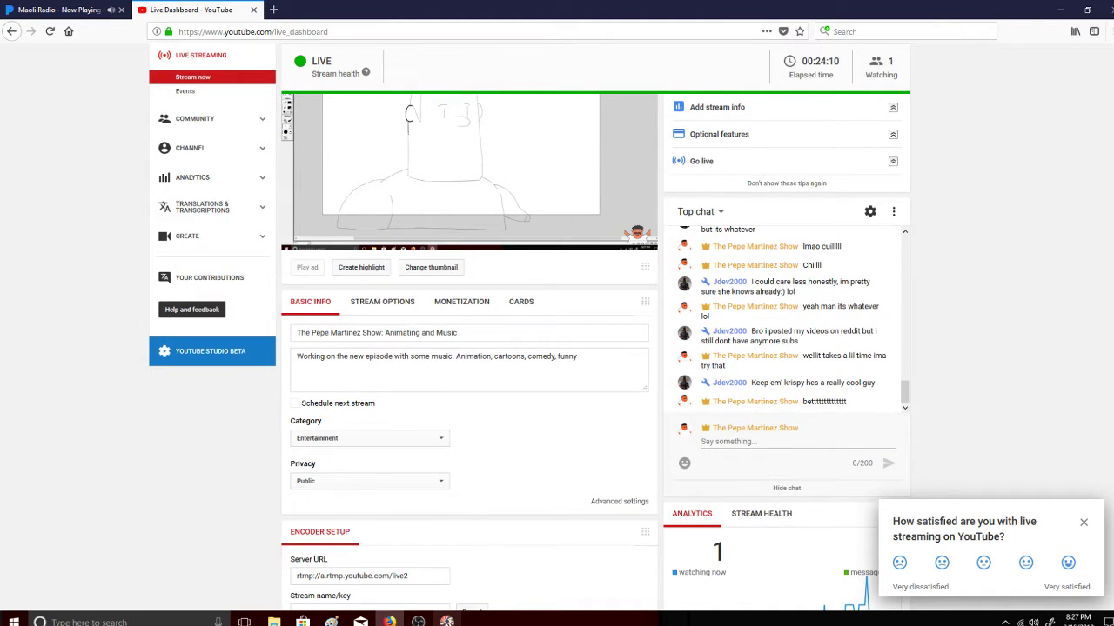
pyautogui.click(446, 621)
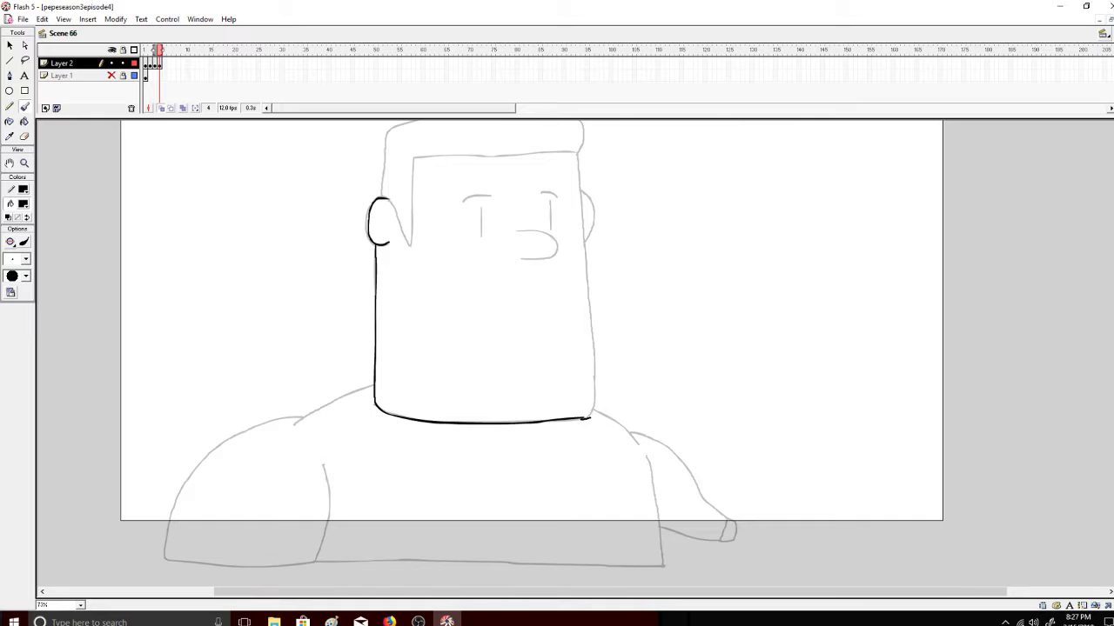
# - Trace the far side of the face, the sideburn and the hairline across the forehead in frame 4
pyautogui.moveTo(595, 414); pyautogui.dragTo(591, 349)
pyautogui.hotkey('ctrl', 'z')
pyautogui.hotkey('ctrl', 'y')
pyautogui.moveTo(595, 407); pyautogui.dragTo(576, 150)
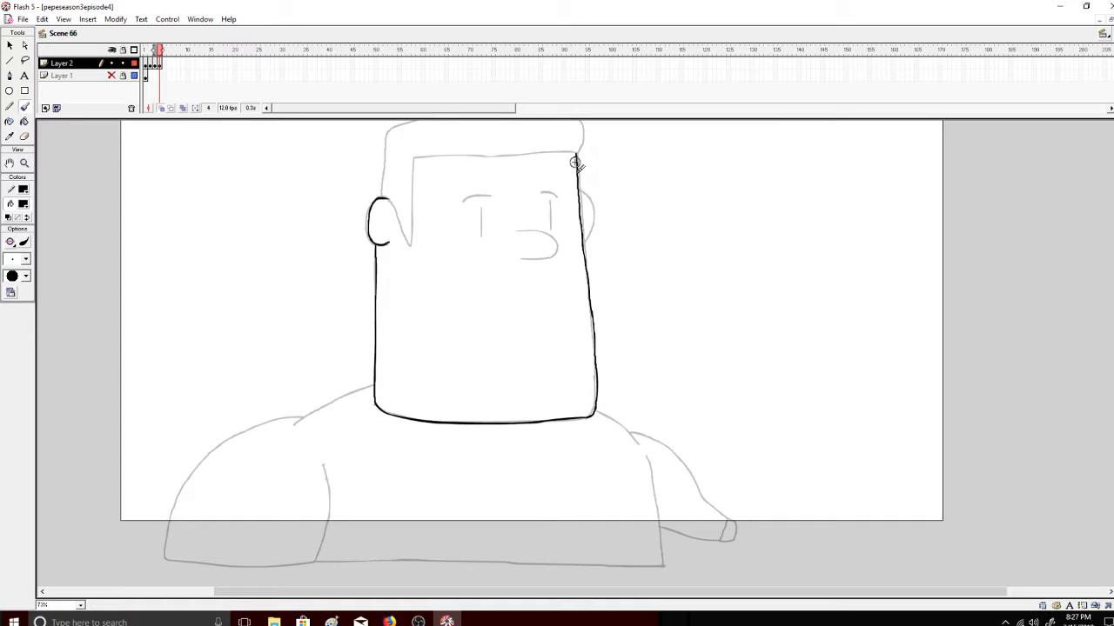
pyautogui.moveTo(389, 199)
pyautogui.mouseDown()
pyautogui.moveTo(411, 245)
pyautogui.moveTo(417, 158)
pyautogui.moveTo(578, 157)
pyautogui.mouseUp()
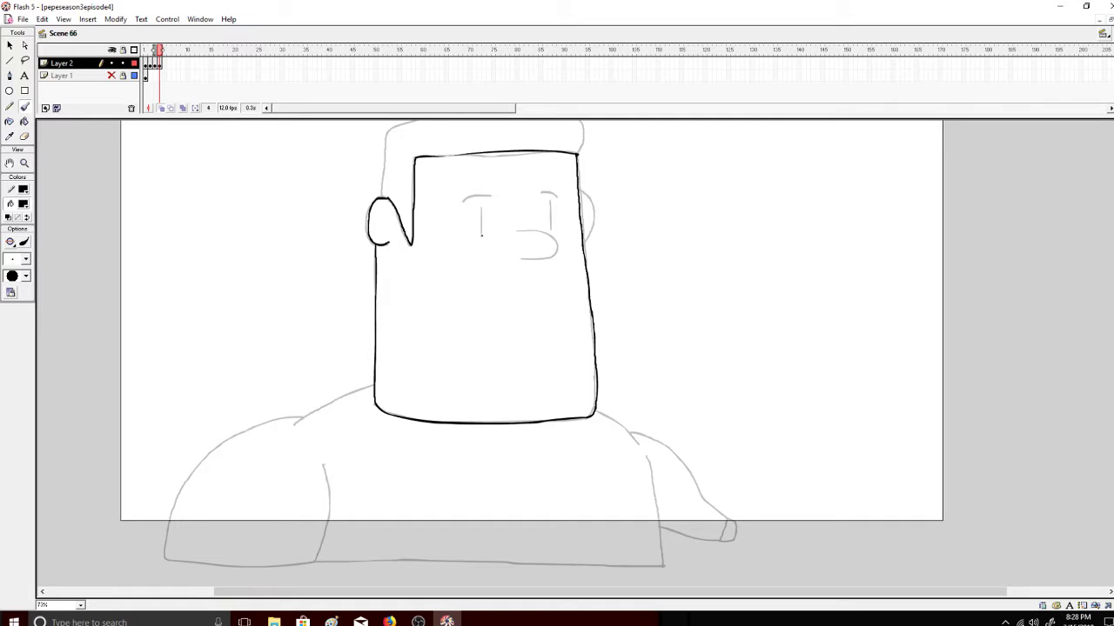
# - Trace both eyes with their eyebrows, the nose and the far ear in frame 4
pyautogui.moveTo(482, 225)
pyautogui.mouseDown()
pyautogui.moveTo(481, 237)
pyautogui.moveTo(479, 195)
pyautogui.mouseUp()
pyautogui.moveTo(519, 230)
pyautogui.mouseDown()
pyautogui.moveTo(540, 229)
pyautogui.moveTo(537, 259)
pyautogui.moveTo(522, 259)
pyautogui.mouseUp()
pyautogui.moveTo(549, 211)
pyautogui.mouseDown()
pyautogui.moveTo(561, 233)
pyautogui.moveTo(552, 218)
pyautogui.moveTo(560, 198)
pyautogui.mouseUp()
pyautogui.hotkey('ctrl', 'z')
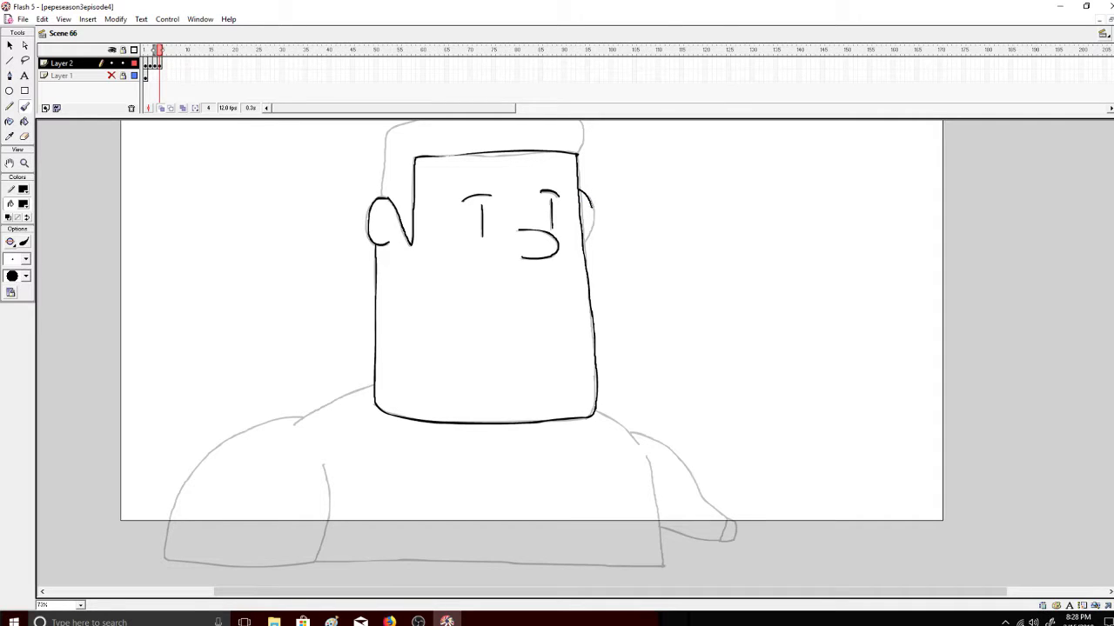
pyautogui.moveTo(581, 189)
pyautogui.mouseDown()
pyautogui.moveTo(592, 228)
pyautogui.moveTo(580, 238)
pyautogui.mouseUp()
# - Trace the outer hair outline in frame 4, erasing the pointed crown and redrawing it as a smooth curve
pyautogui.scroll(3, 532, 354)
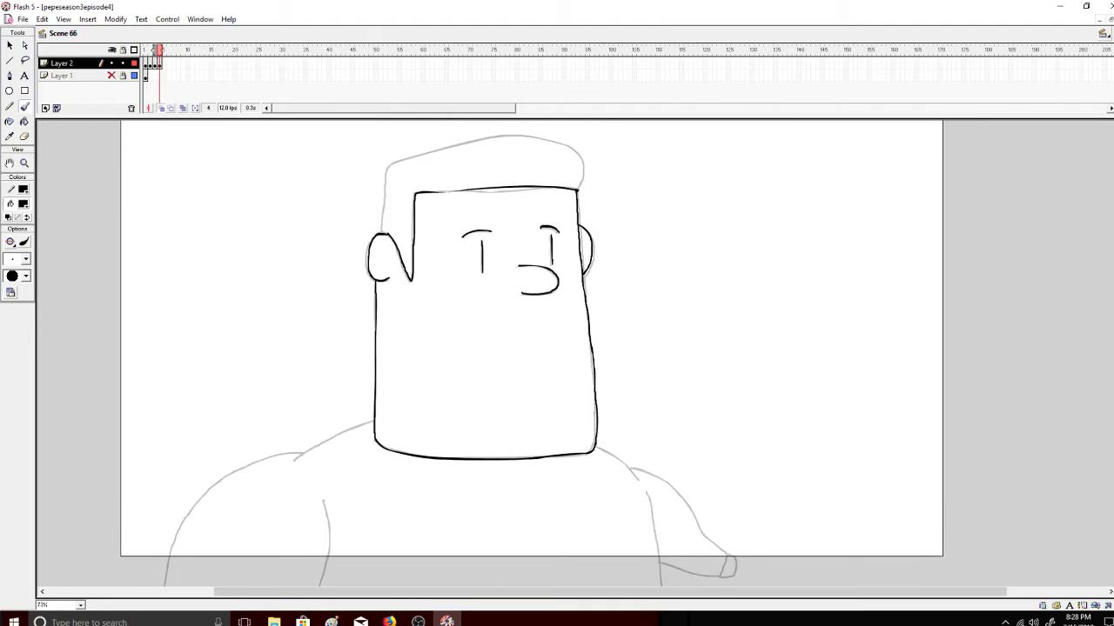
pyautogui.moveTo(381, 244)
pyautogui.mouseDown()
pyautogui.moveTo(388, 177)
pyautogui.moveTo(440, 162)
pyautogui.moveTo(519, 149)
pyautogui.moveTo(560, 158)
pyautogui.moveTo(581, 177)
pyautogui.moveTo(578, 203)
pyautogui.mouseUp()
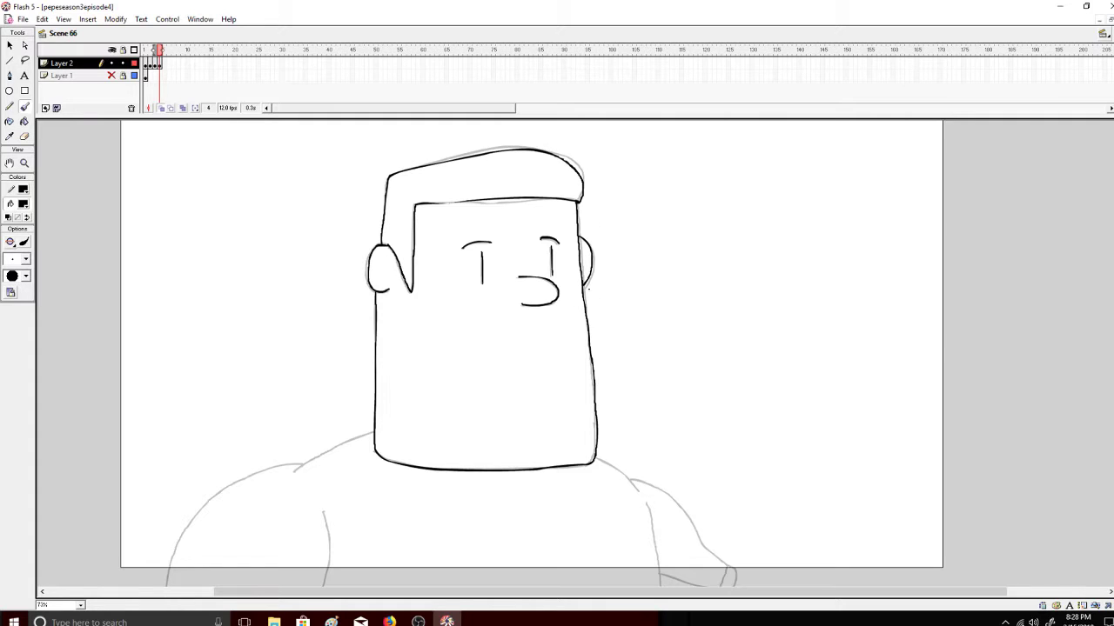
pyautogui.hotkey('ctrl', 'z')
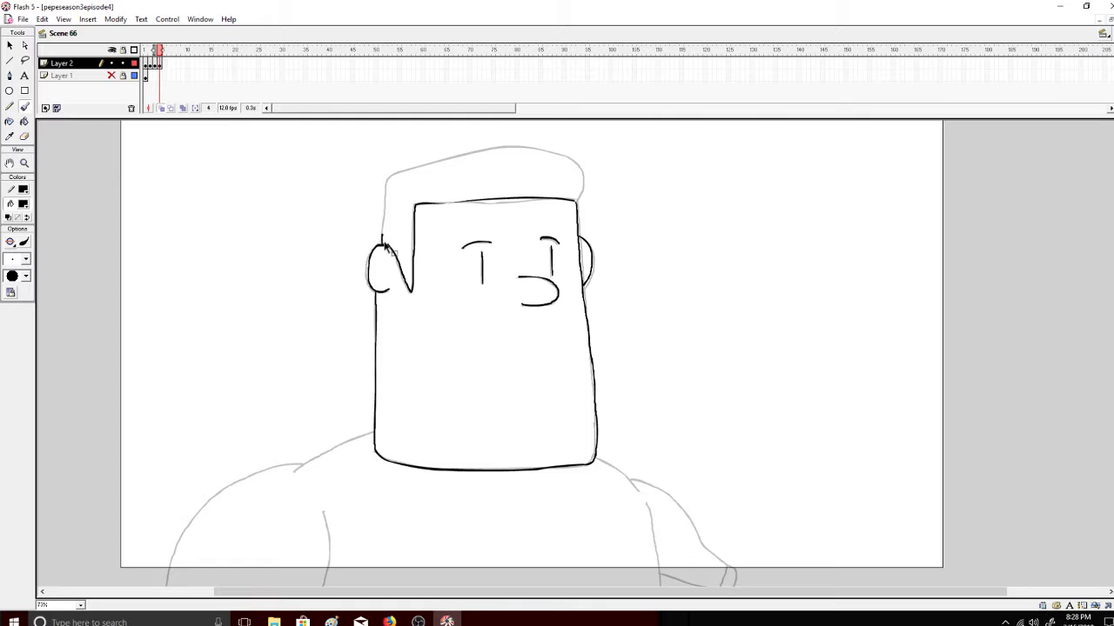
pyautogui.moveTo(383, 214)
pyautogui.mouseDown()
pyautogui.moveTo(385, 183)
pyautogui.moveTo(406, 169)
pyautogui.moveTo(530, 146)
pyautogui.moveTo(577, 163)
pyautogui.moveTo(576, 203)
pyautogui.mouseUp()
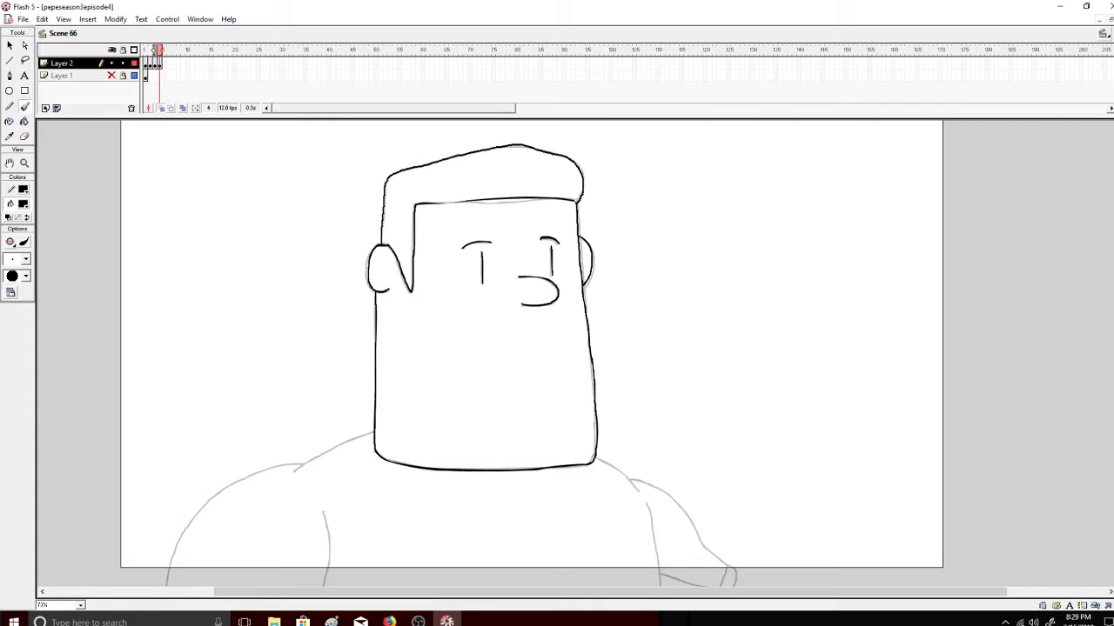
pyautogui.press('e')
pyautogui.moveTo(552, 149); pyautogui.dragTo(522, 146)
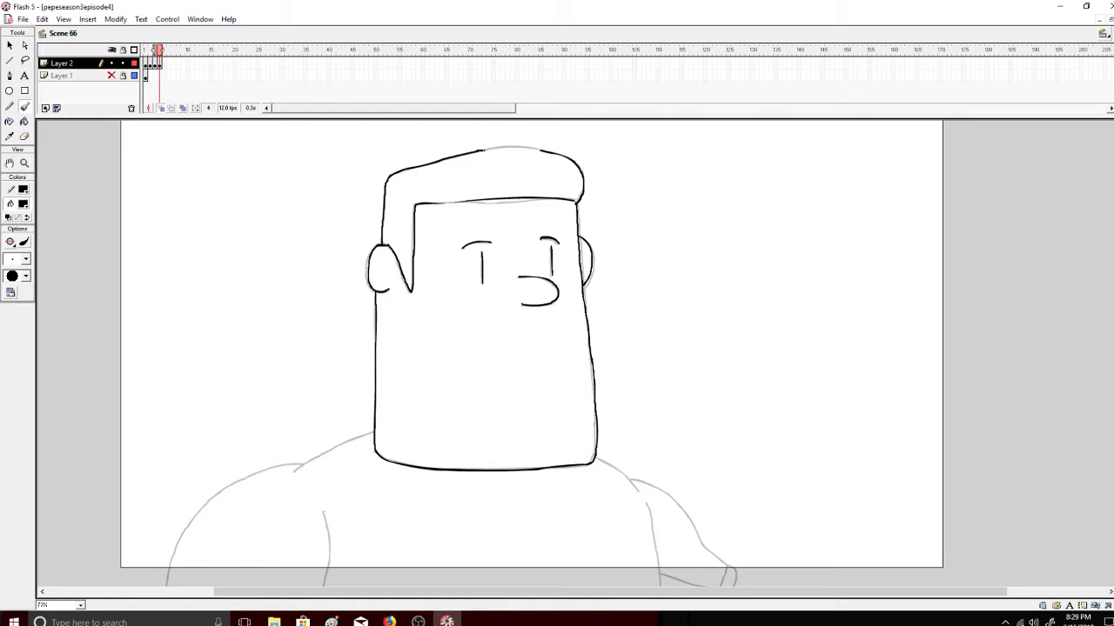
pyautogui.moveTo(477, 151); pyautogui.dragTo(548, 150)
# - Draw the near shoulder and sleeve, the bottom edge of the shirt and the far torso line in frame 4
pyautogui.scroll(-3, 1103, 324)
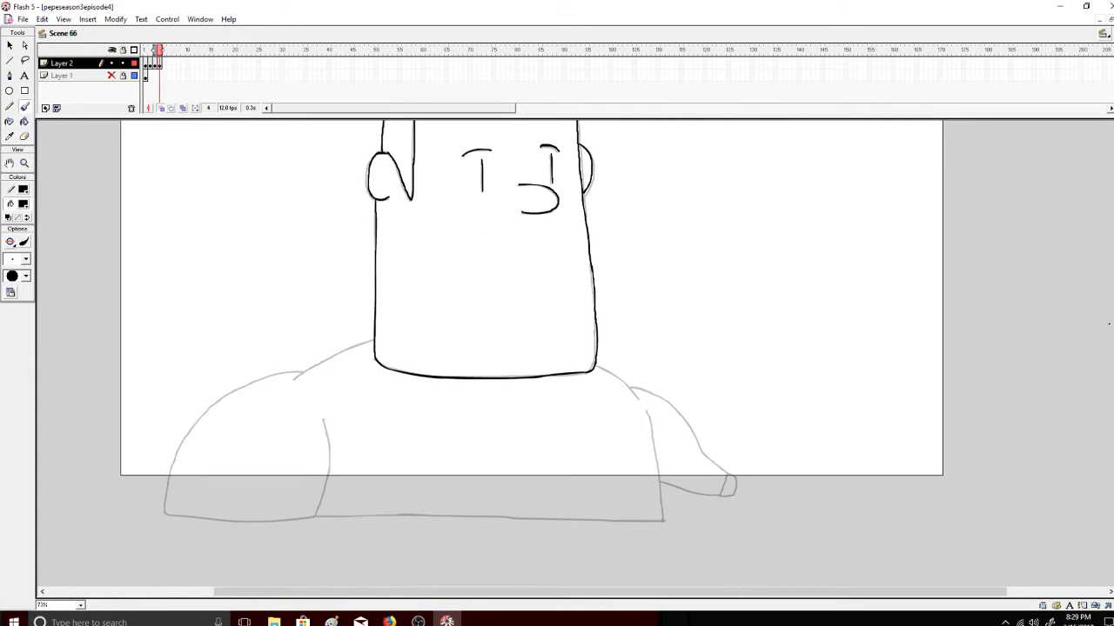
pyautogui.moveTo(375, 338)
pyautogui.mouseDown()
pyautogui.moveTo(308, 371)
pyautogui.moveTo(259, 377)
pyautogui.moveTo(198, 417)
pyautogui.moveTo(177, 455)
pyautogui.moveTo(181, 527)
pyautogui.moveTo(278, 537)
pyautogui.moveTo(315, 510)
pyautogui.moveTo(322, 420)
pyautogui.mouseUp()
pyautogui.moveTo(314, 524)
pyautogui.mouseDown()
pyautogui.moveTo(671, 512)
pyautogui.moveTo(647, 409)
pyautogui.mouseUp()
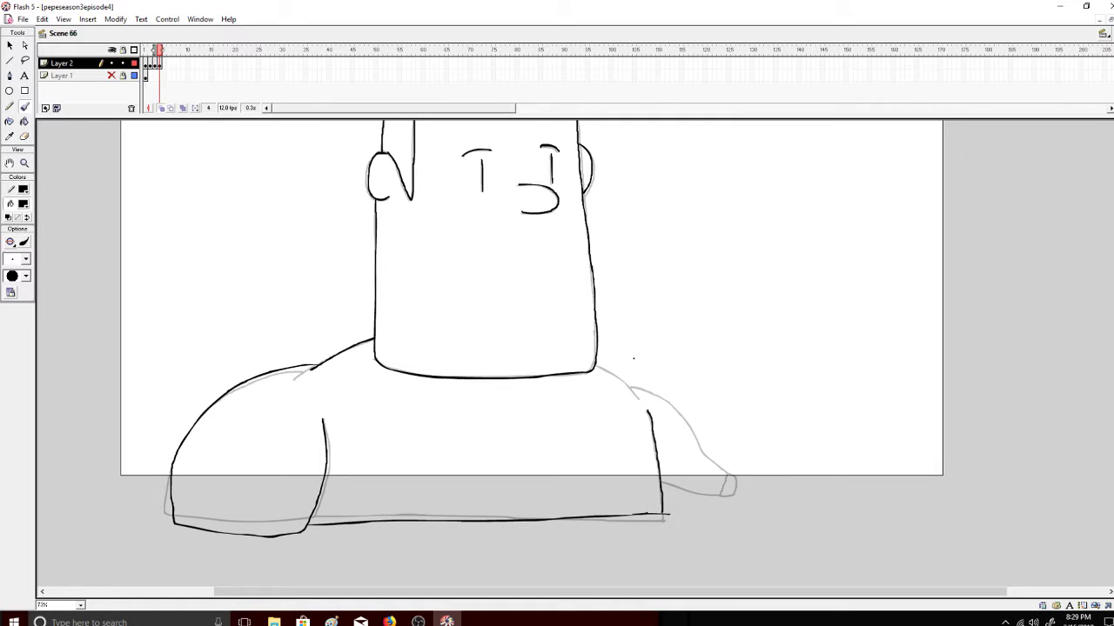
# - Draw the far shoulder and a raised forearm ending in a small hand with fingers in frame 4
pyautogui.moveTo(597, 365)
pyautogui.mouseDown()
pyautogui.moveTo(637, 398)
pyautogui.moveTo(613, 375)
pyautogui.moveTo(637, 397)
pyautogui.moveTo(634, 388)
pyautogui.moveTo(665, 400)
pyautogui.moveTo(702, 450)
pyautogui.moveTo(727, 454)
pyautogui.moveTo(731, 482)
pyautogui.moveTo(662, 485)
pyautogui.mouseUp()
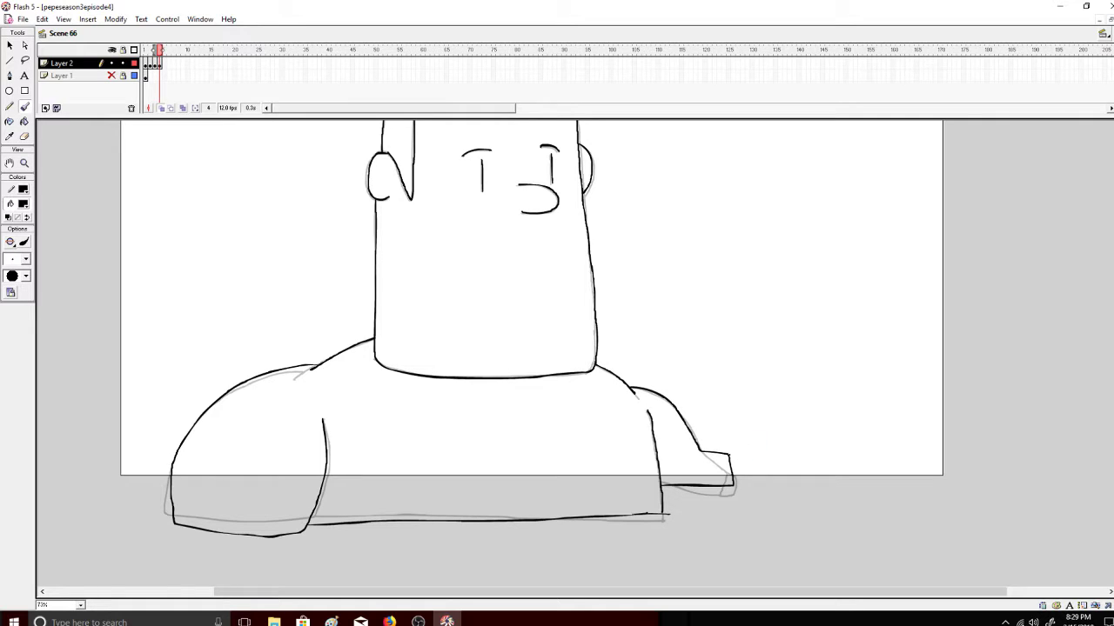
pyautogui.moveTo(729, 454)
pyautogui.mouseDown()
pyautogui.moveTo(754, 450)
pyautogui.moveTo(746, 459)
pyautogui.mouseUp()
pyautogui.hotkey('ctrl', 'z')
pyautogui.hotkey('ctrl', 'z')
pyautogui.hotkey('ctrl', 'z')
pyautogui.moveTo(741, 453); pyautogui.dragTo(746, 466)
pyautogui.hotkey('ctrl', 'z')
pyautogui.hotkey('ctrl', 'z')
# - Play back the traced frames, and turn off onion skinning at frame 1
pyautogui.press('Return')
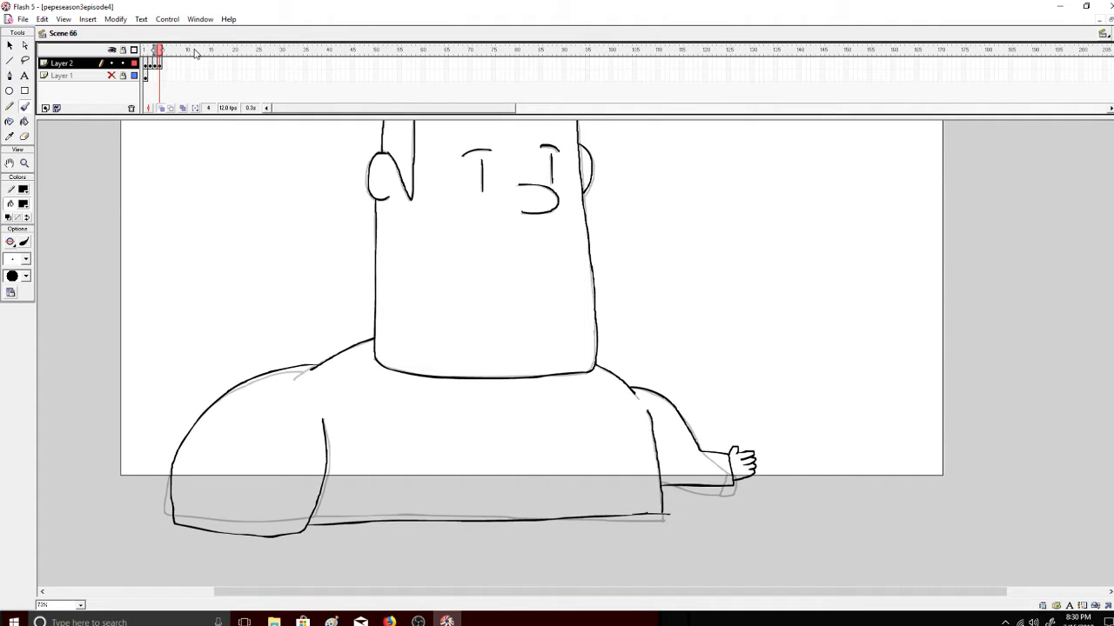
pyautogui.scroll(2, 533, 351)
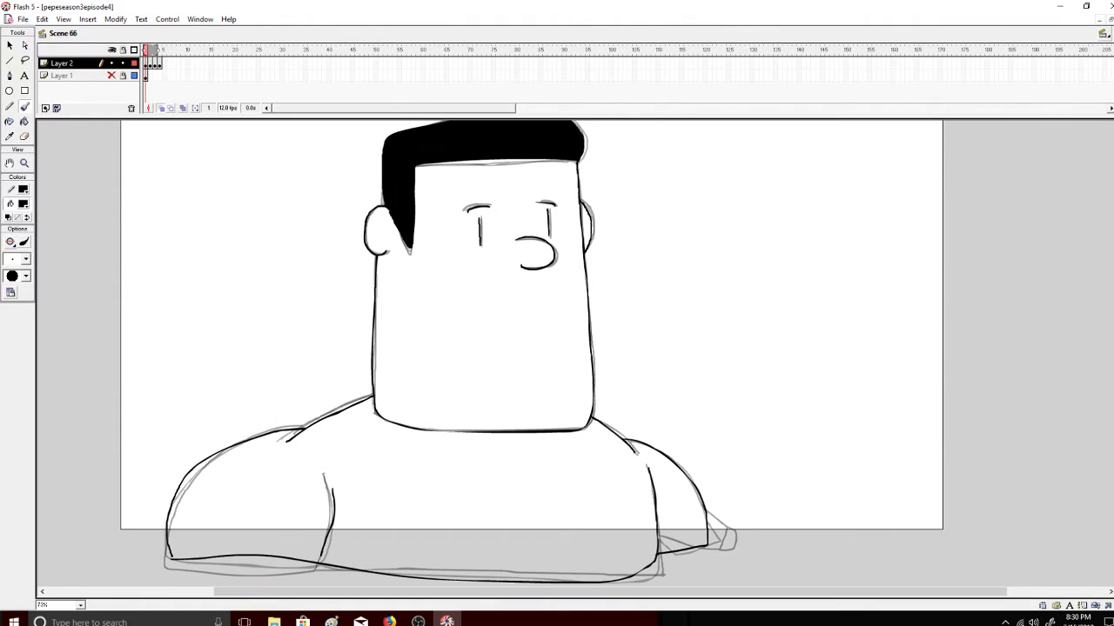
pyautogui.moveTo(150, 50)
pyautogui.mouseDown()
pyautogui.moveTo(159, 50)
pyautogui.moveTo(149, 59)
pyautogui.mouseUp()
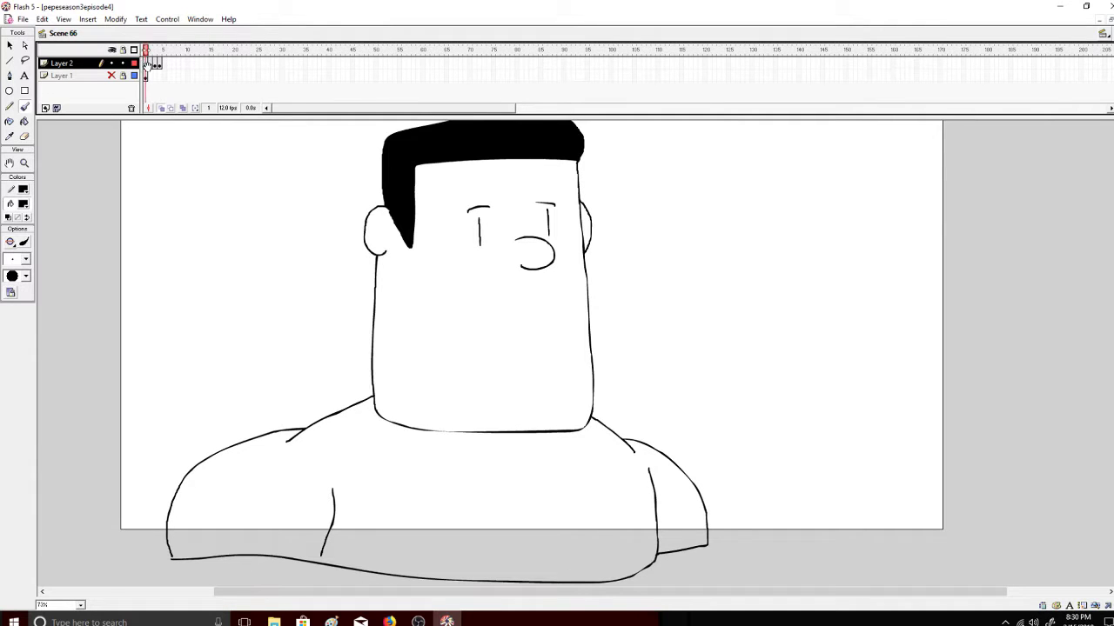
# - Fill the character's face and near ear in frame 1 with brown using the Paint Bucket
pyautogui.click(24, 121)
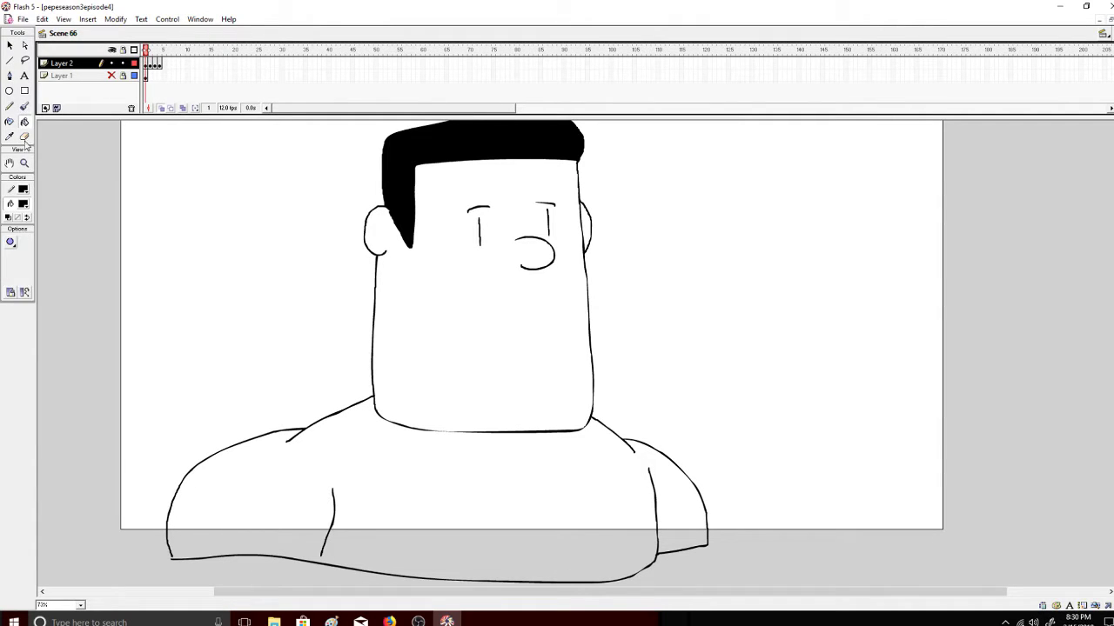
pyautogui.click(23, 204)
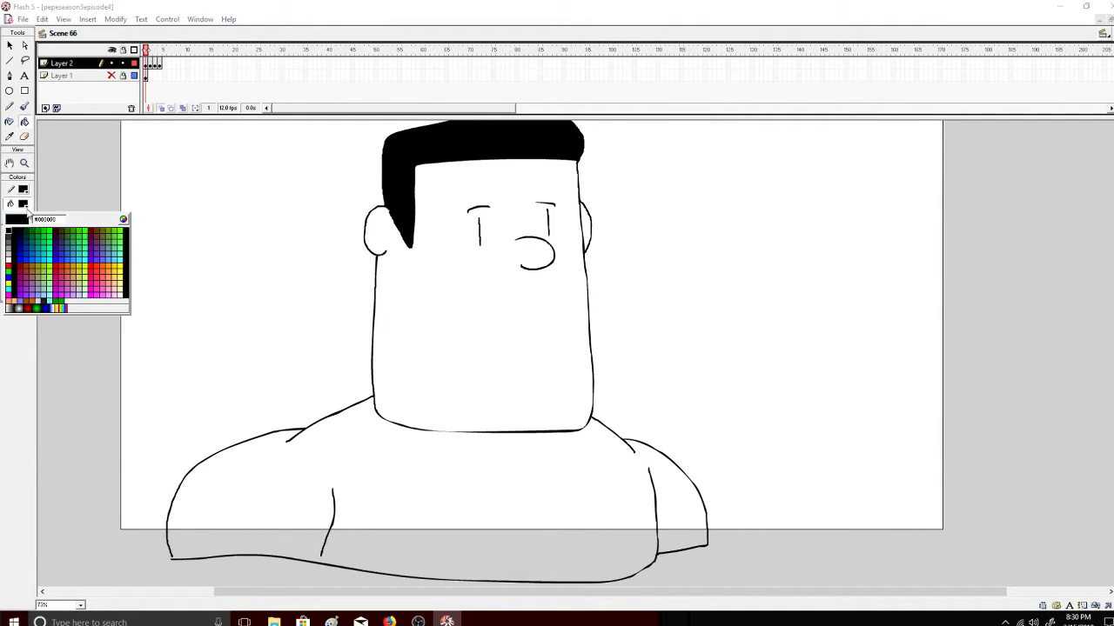
pyautogui.click(31, 300)
pyautogui.click(461, 318)
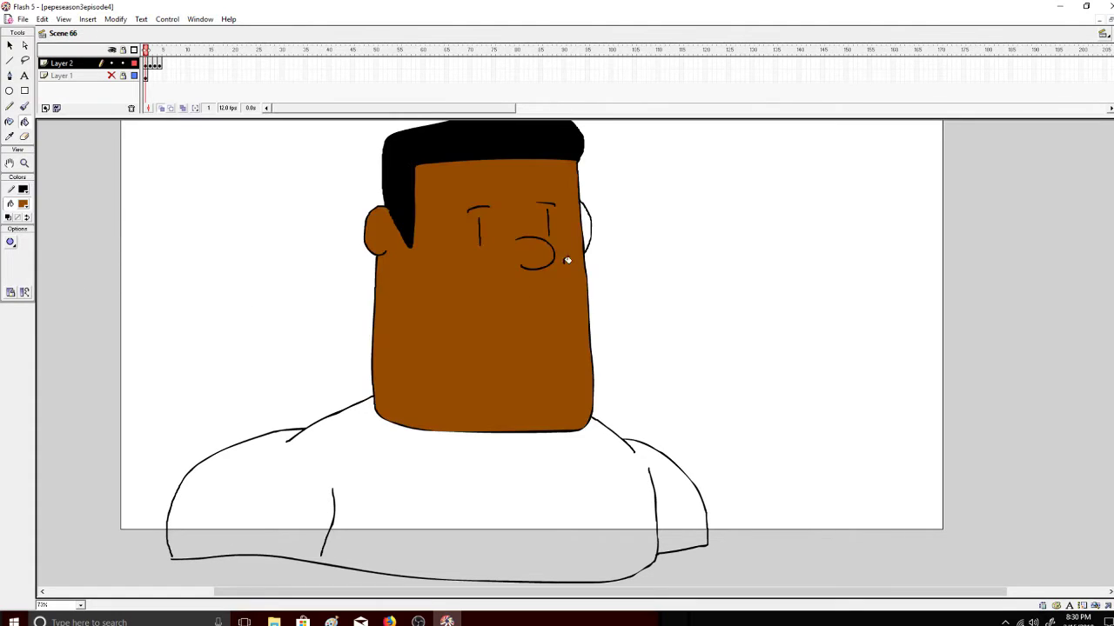
# - Fill the character's face and both ears in frame 2 with the same brown
pyautogui.click(151, 50)
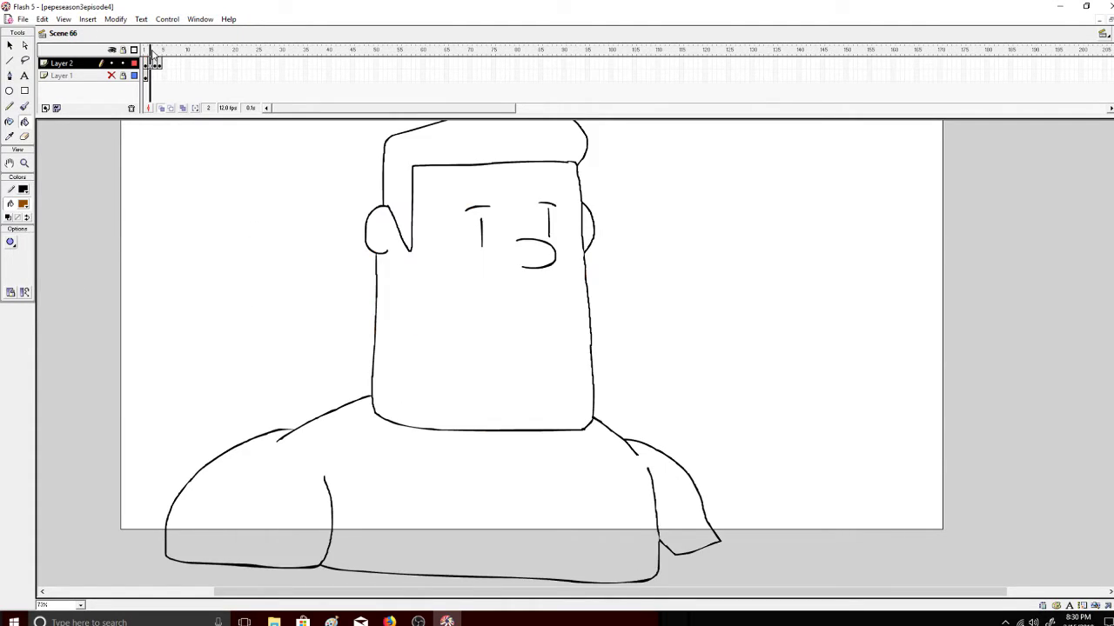
pyautogui.click(477, 253)
pyautogui.click(590, 225)
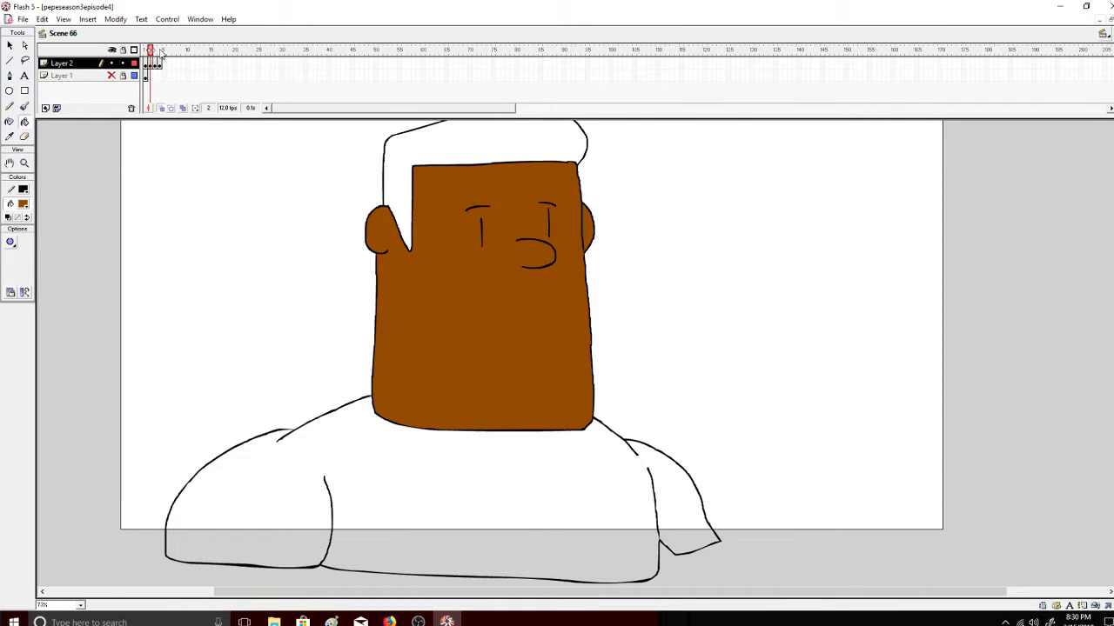
# - Fill the character's face and both ears in frame 3 with brown
pyautogui.click(155, 50)
pyautogui.click(456, 282)
pyautogui.click(590, 225)
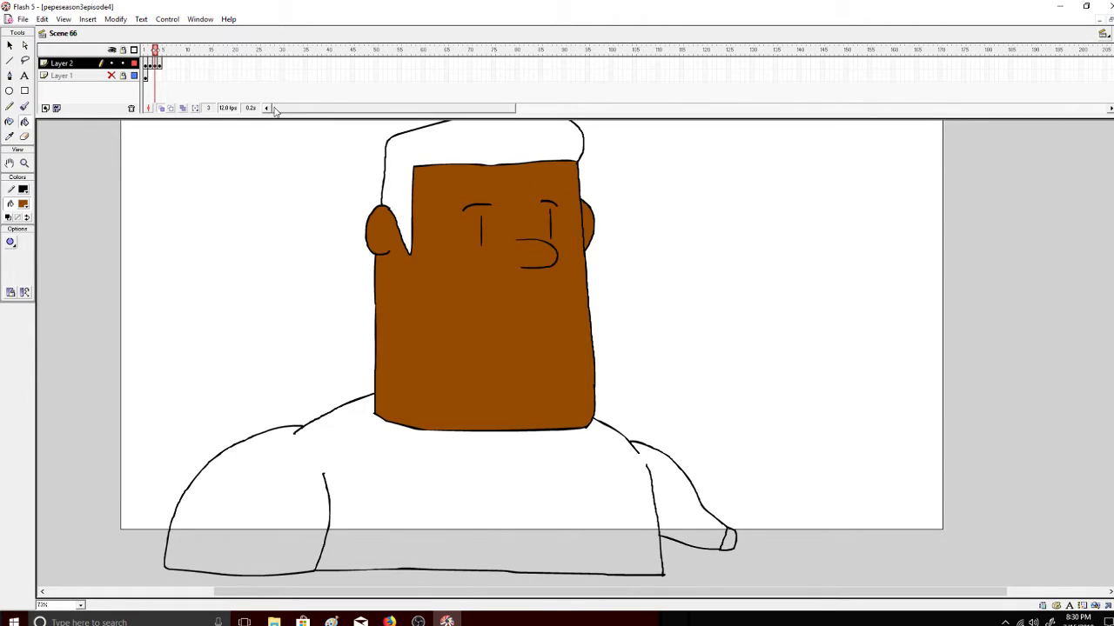
# - Fill the face, ears and hand in frame 4, and the small hand in frame 3, with the same brown
pyautogui.click(160, 52)
pyautogui.click(487, 278)
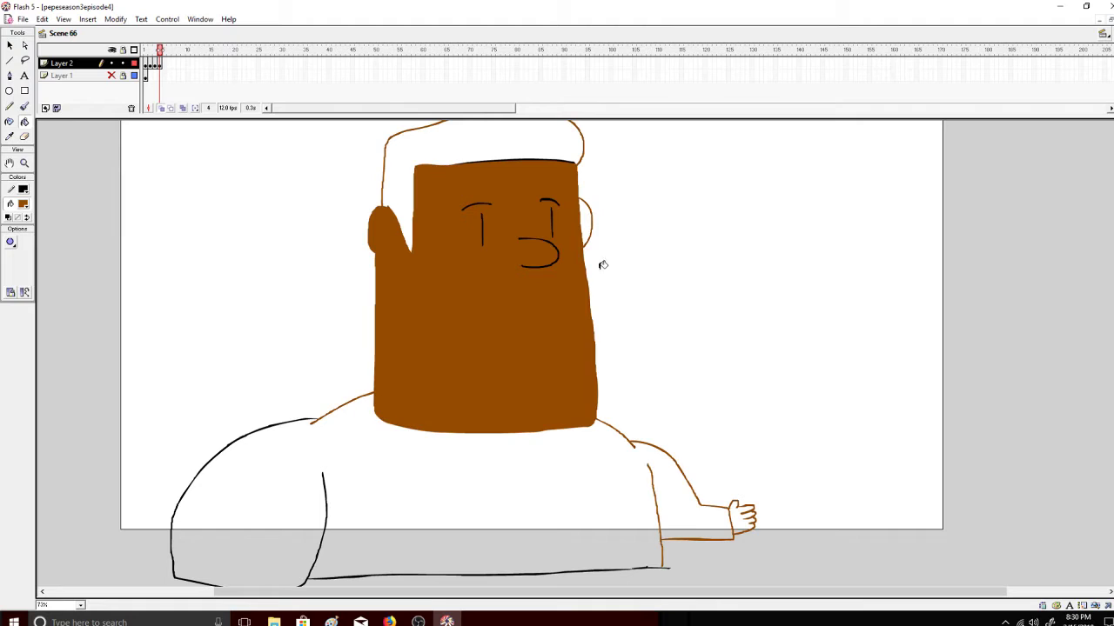
pyautogui.click(740, 519)
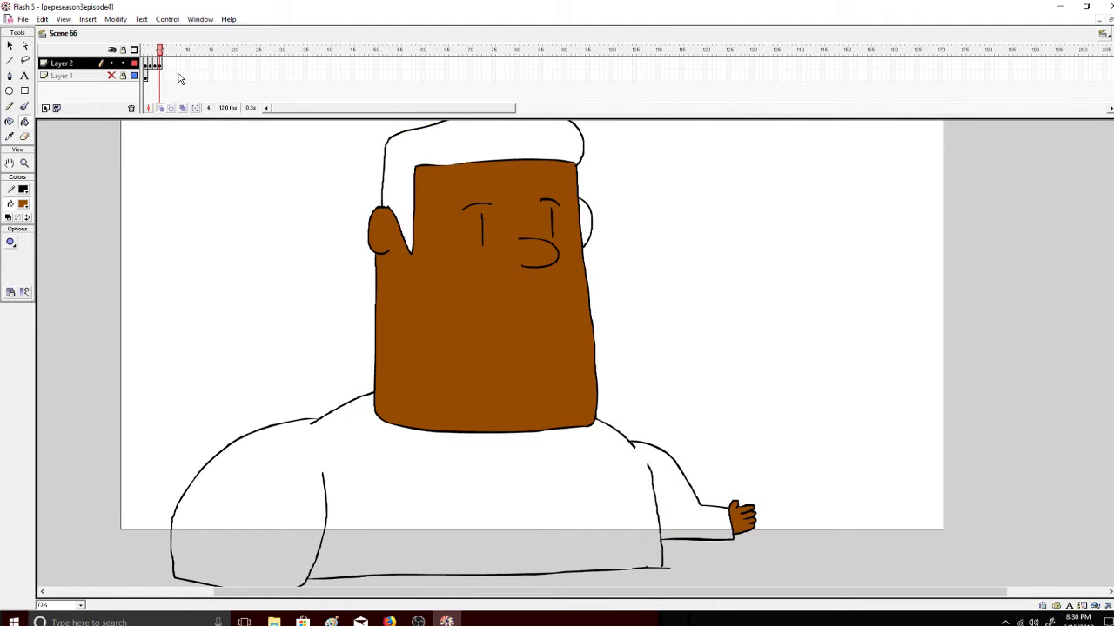
pyautogui.click(587, 216)
pyautogui.click(156, 56)
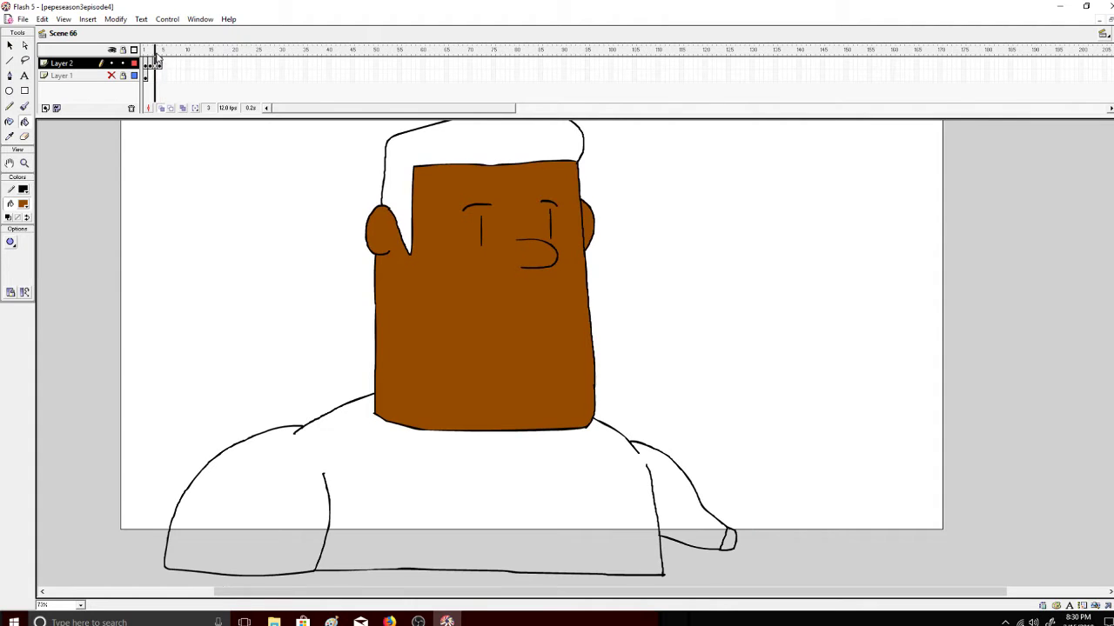
pyautogui.click(728, 536)
# - Switch the fill colour to black and fill the character's hair in frames 1 to 4
pyautogui.click(147, 56)
pyautogui.moveTo(147, 55); pyautogui.dragTo(159, 55)
pyautogui.click(23, 204)
pyautogui.click(17, 222)
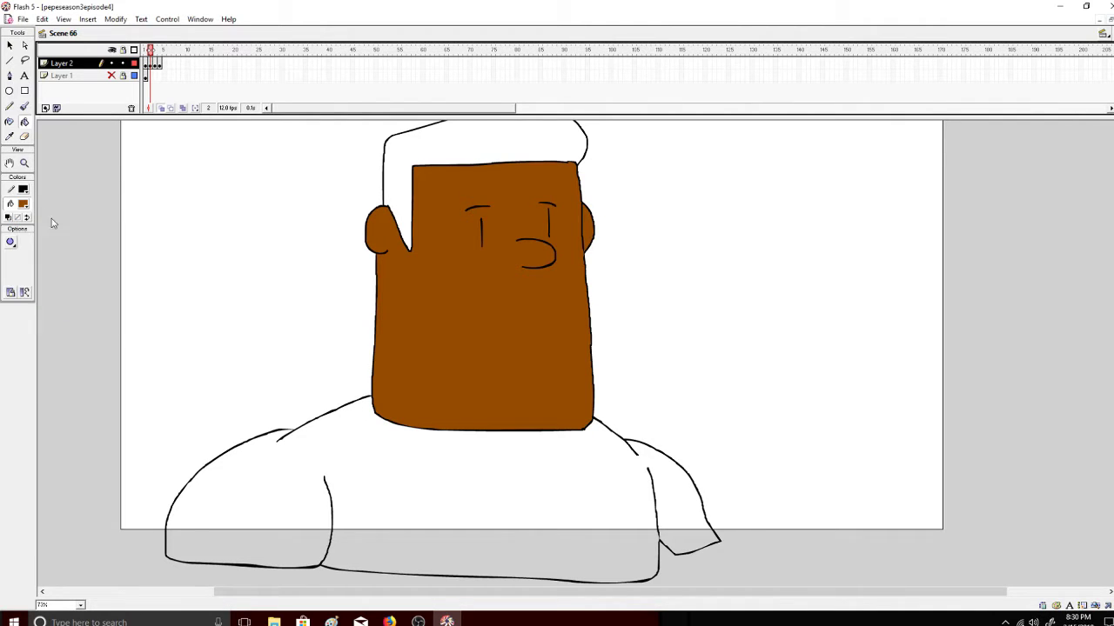
pyautogui.click(422, 149)
pyautogui.click(159, 51)
pyautogui.click(426, 142)
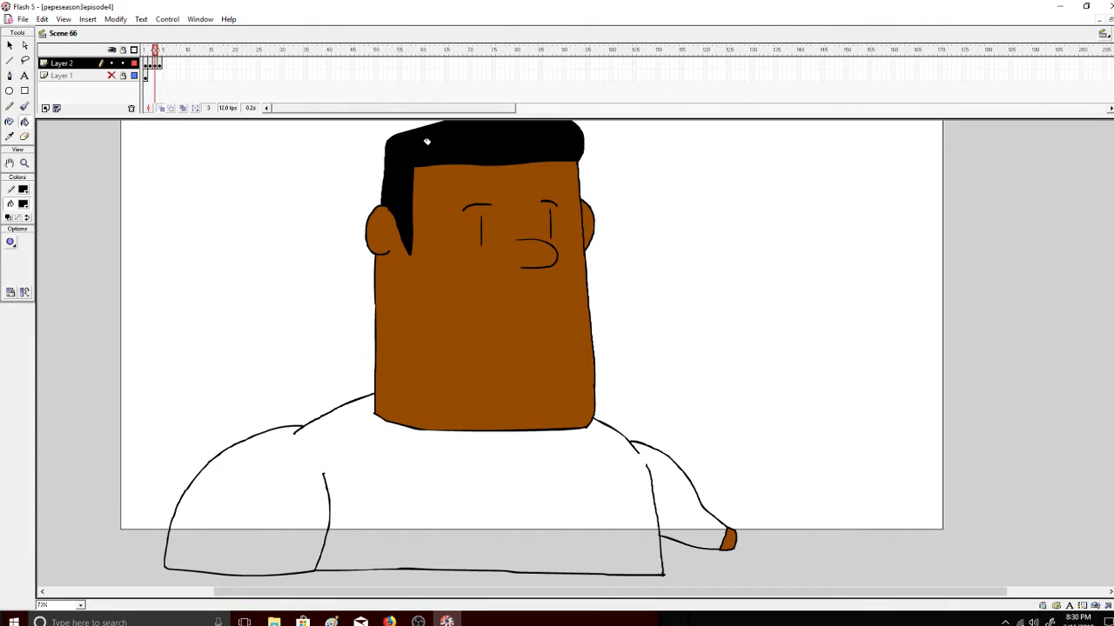
pyautogui.click(161, 52)
pyautogui.click(423, 149)
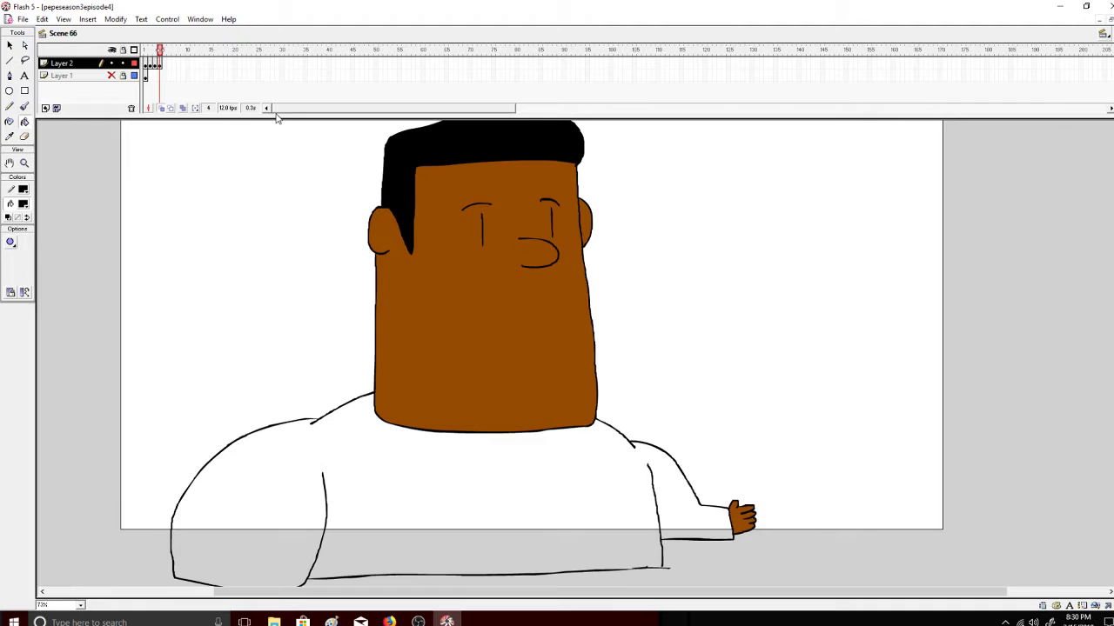
# - Fill the shirt in frame 1 with green, using the Paint Bucket set to Close Medium Gaps
pyautogui.click(148, 52)
pyautogui.click(23, 204)
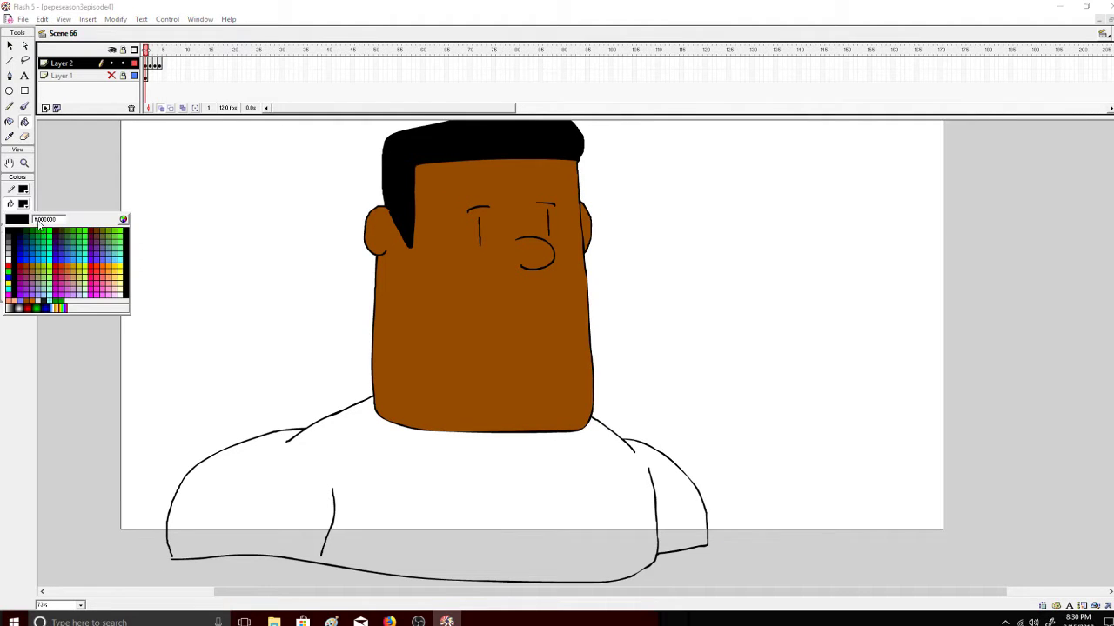
pyautogui.click(57, 299)
pyautogui.click(11, 241)
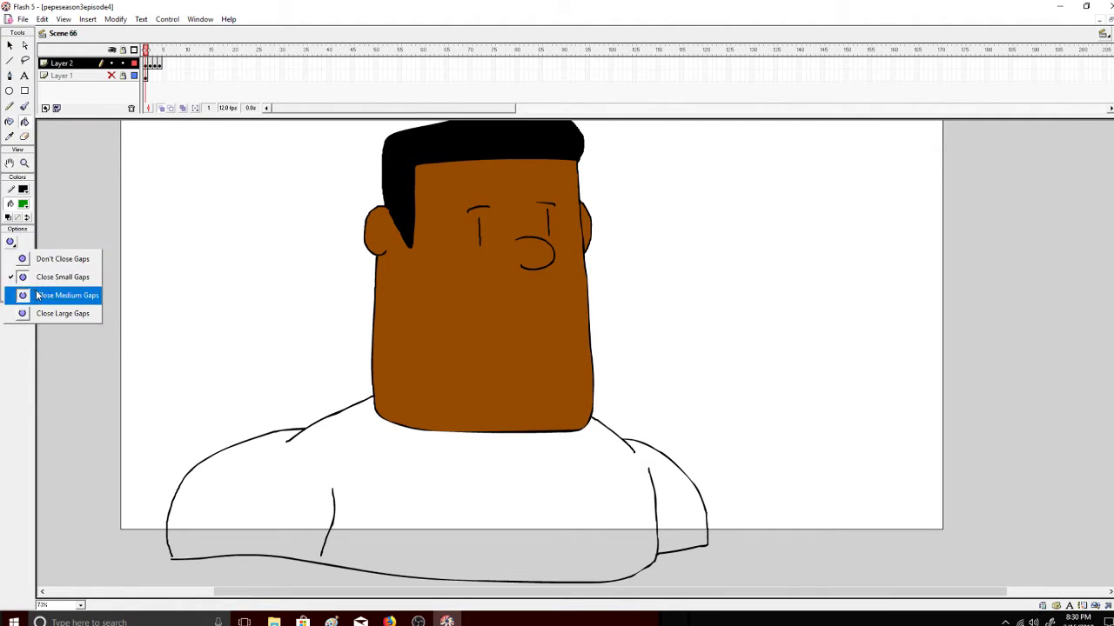
pyautogui.click(26, 290)
pyautogui.click(282, 476)
# - Fill the character's shirt and sleeves in frames 2, 3 and 4 with the same green
pyautogui.click(151, 53)
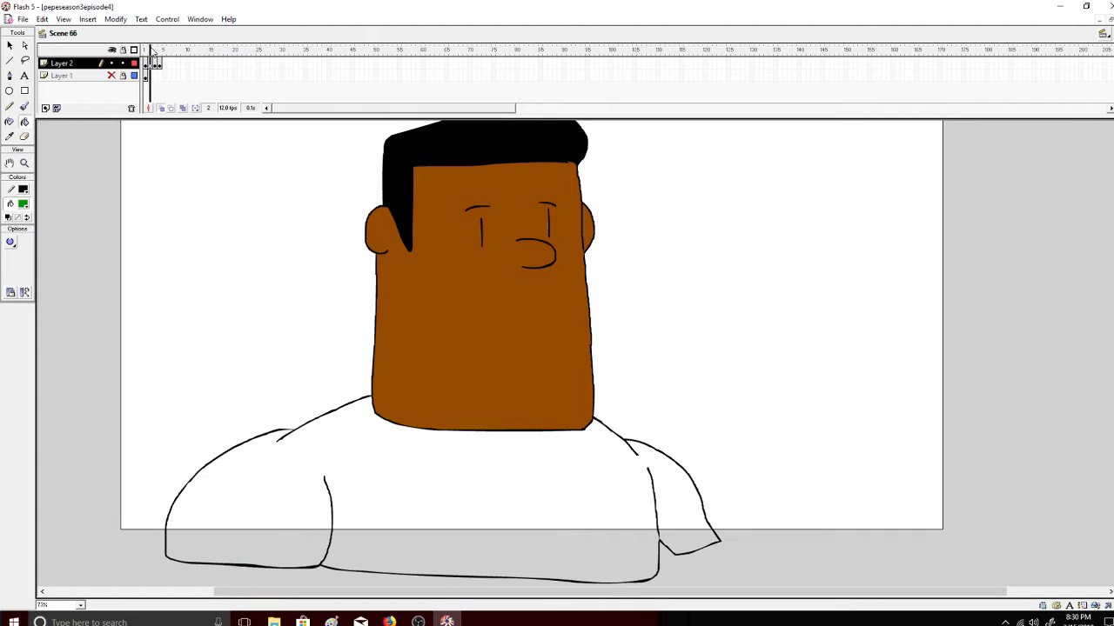
pyautogui.click(261, 460)
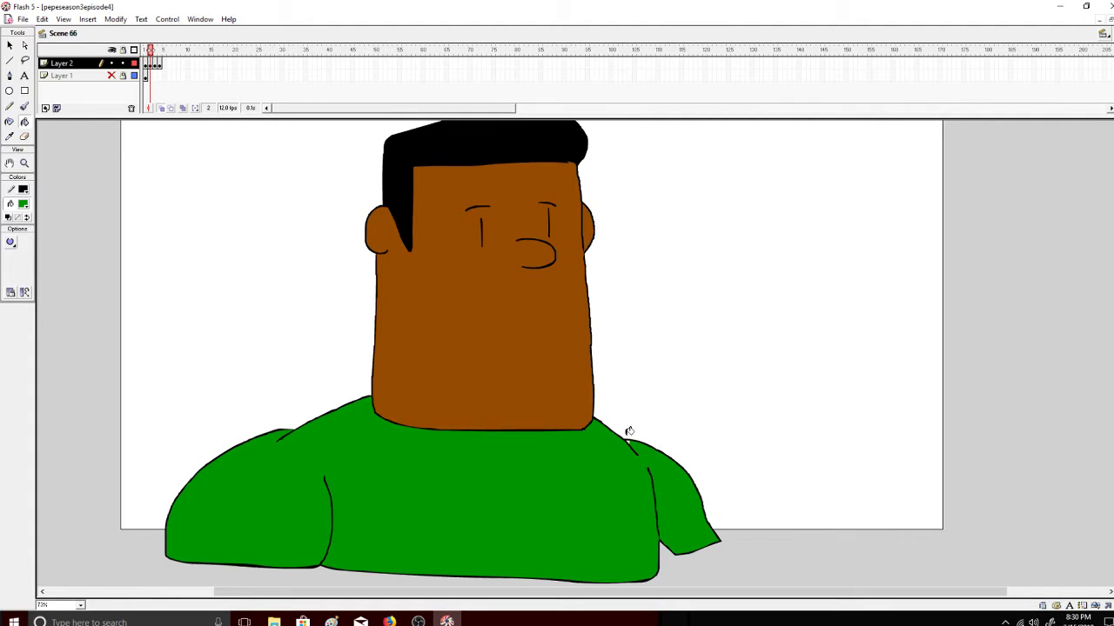
pyautogui.click(156, 52)
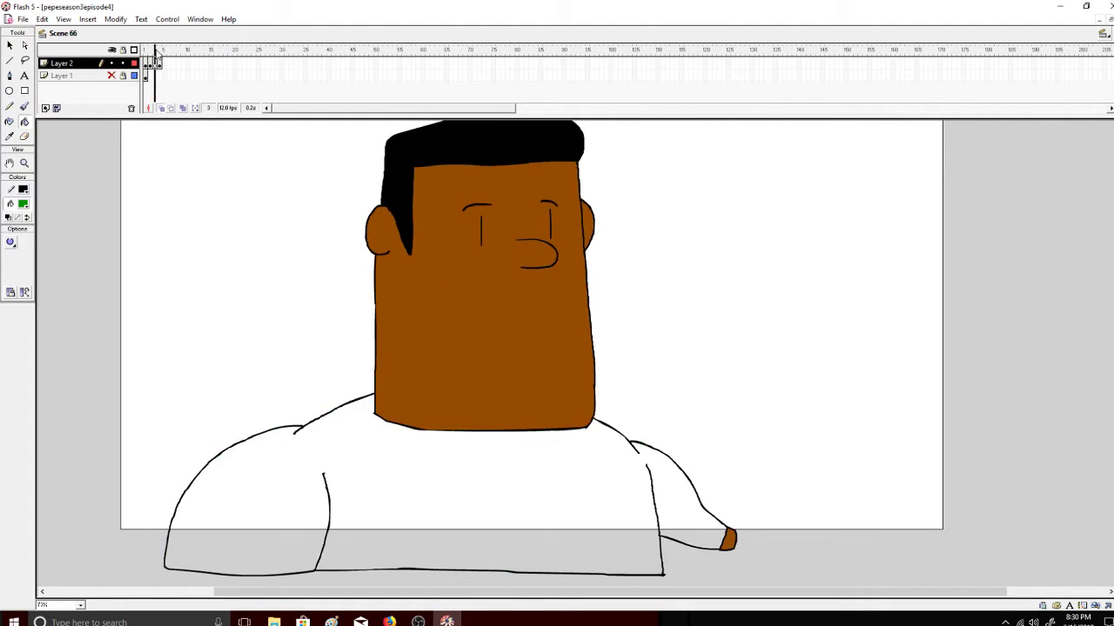
pyautogui.click(413, 452)
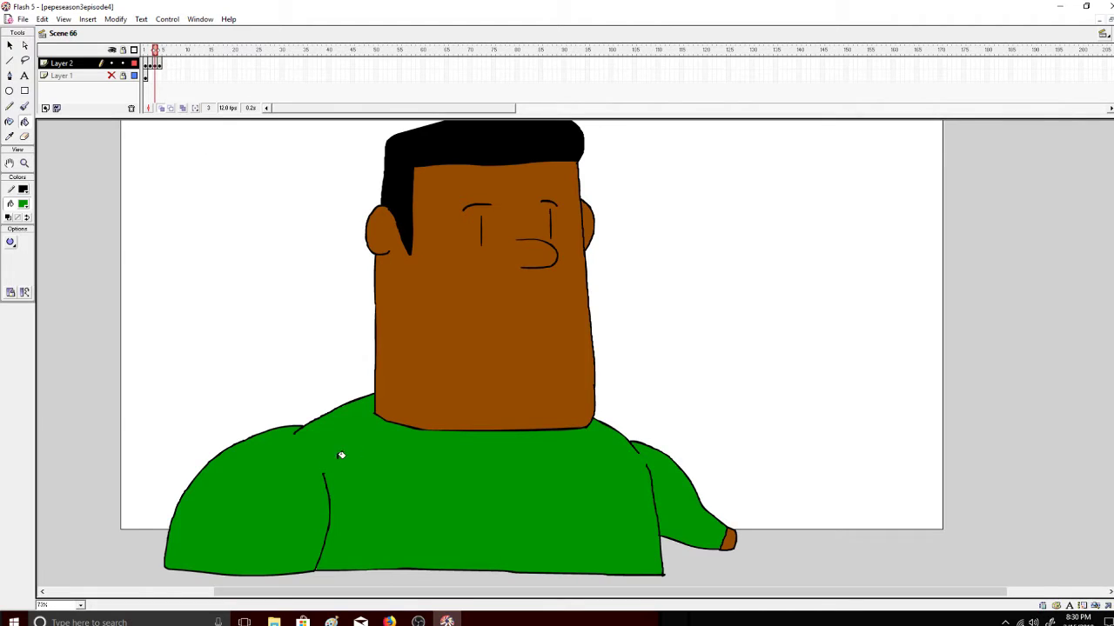
pyautogui.click(159, 63)
pyautogui.click(470, 461)
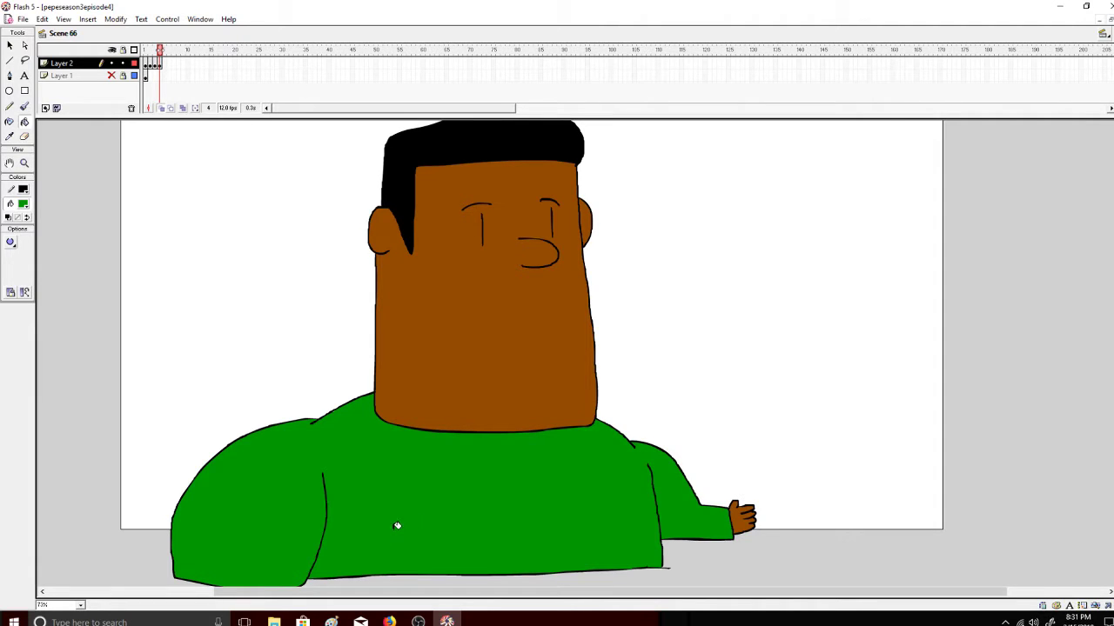
# - Play back the four coloured frames from frame 1
pyautogui.click(146, 50)
pyautogui.click(166, 18)
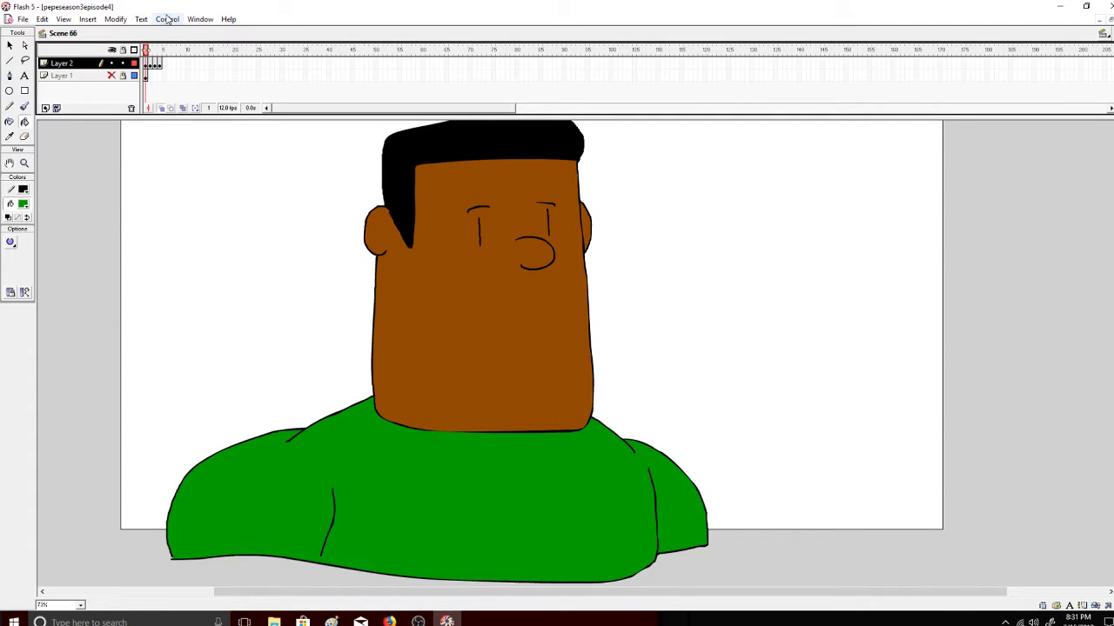
pyautogui.click(162, 34)
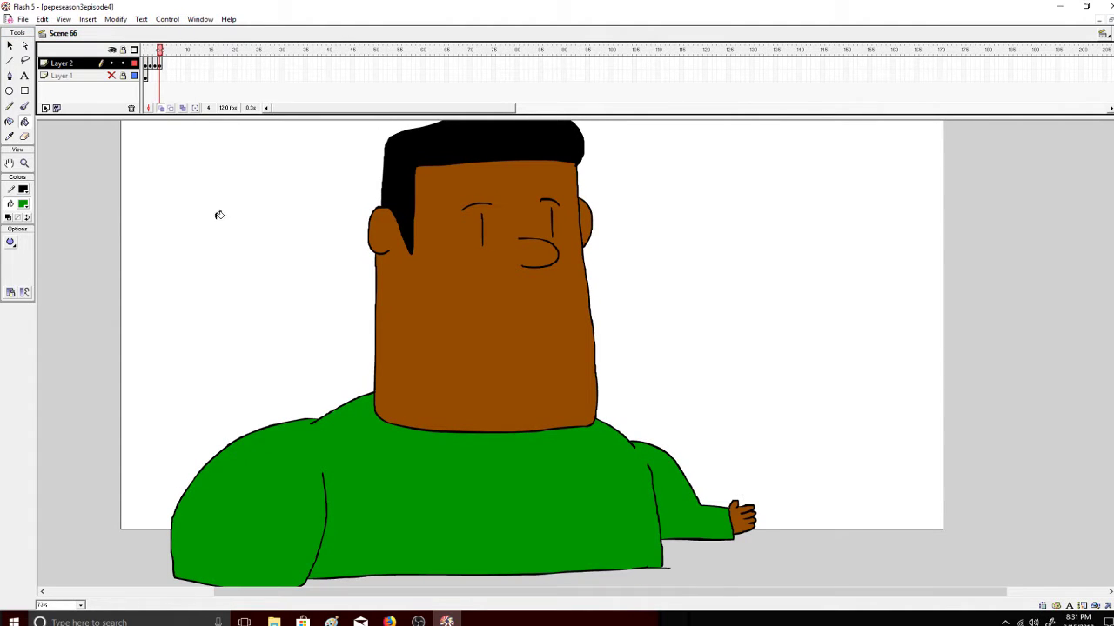
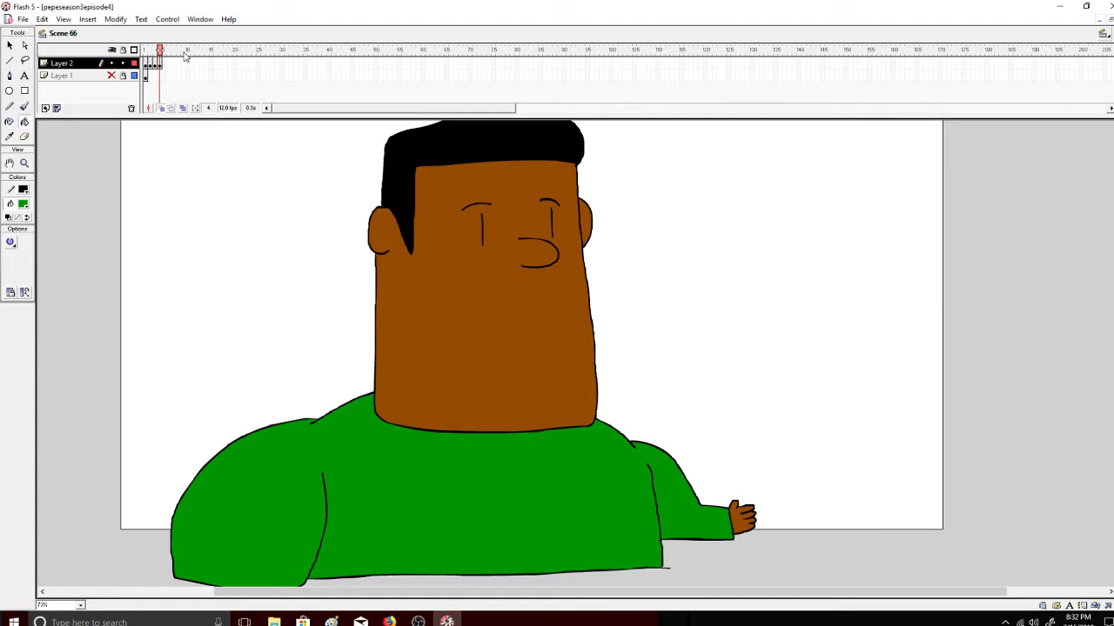
# - Copy frame 3 of Layer 2 and paste it into frame 5 to begin the return movement
pyautogui.moveTo(148, 54); pyautogui.dragTo(162, 82)
pyautogui.rightClick(154, 63)
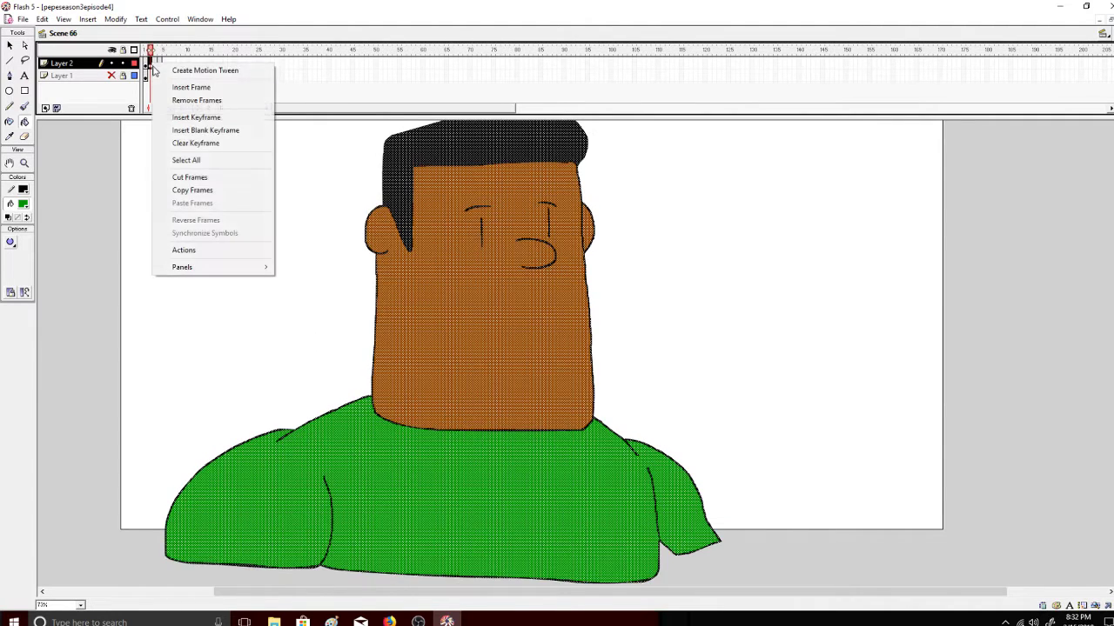
pyautogui.click(187, 188)
pyautogui.rightClick(161, 63)
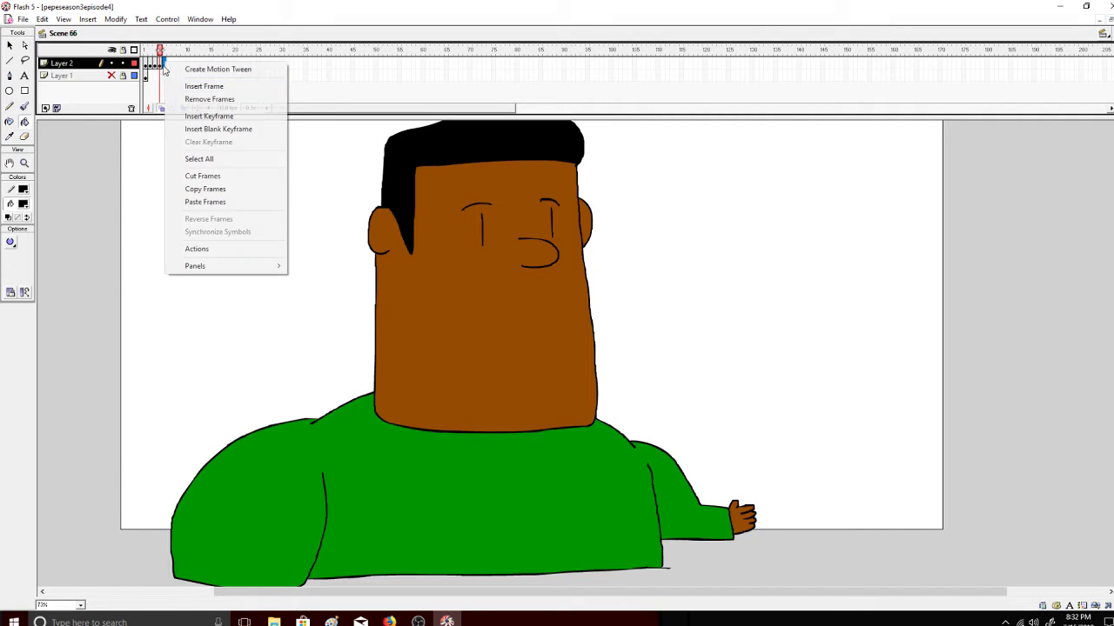
pyautogui.click(200, 202)
# - Copy frame 2 of Layer 2 into frame 6, and frame 1 into frame 7, to complete the reversed arm movement
pyautogui.rightClick(152, 63)
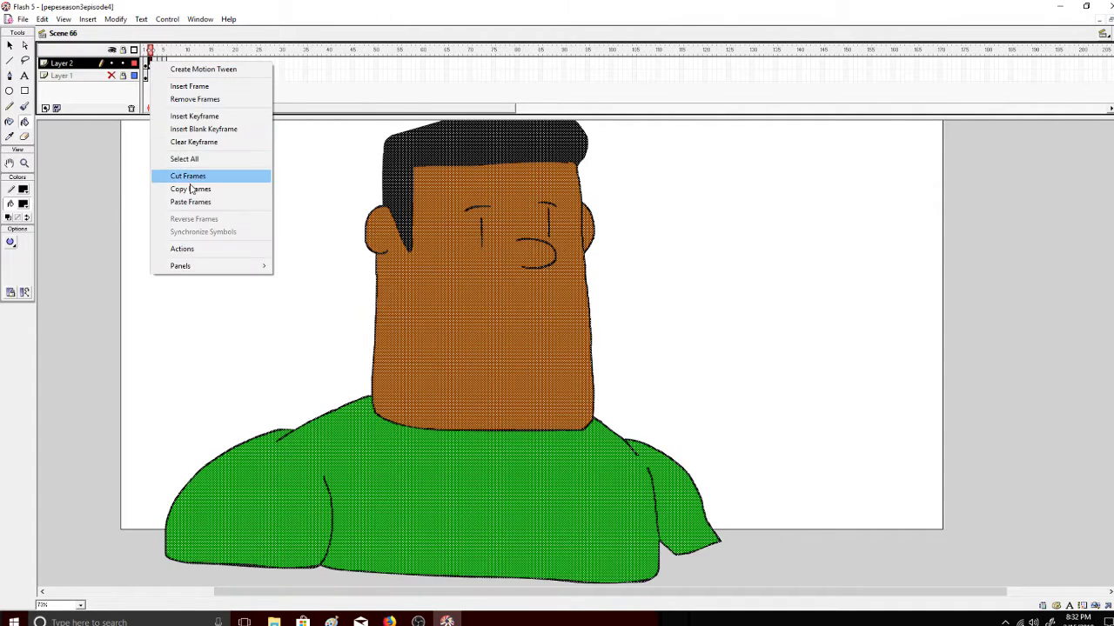
pyautogui.click(187, 189)
pyautogui.rightClick(167, 62)
pyautogui.click(201, 202)
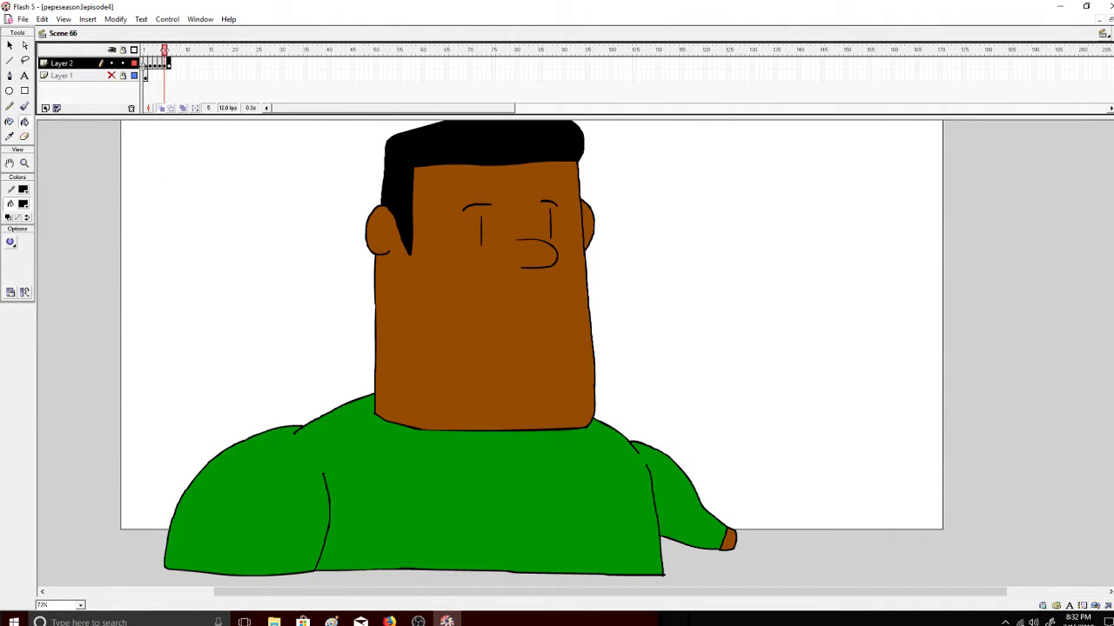
pyautogui.rightClick(144, 63)
pyautogui.click(178, 189)
pyautogui.rightClick(175, 62)
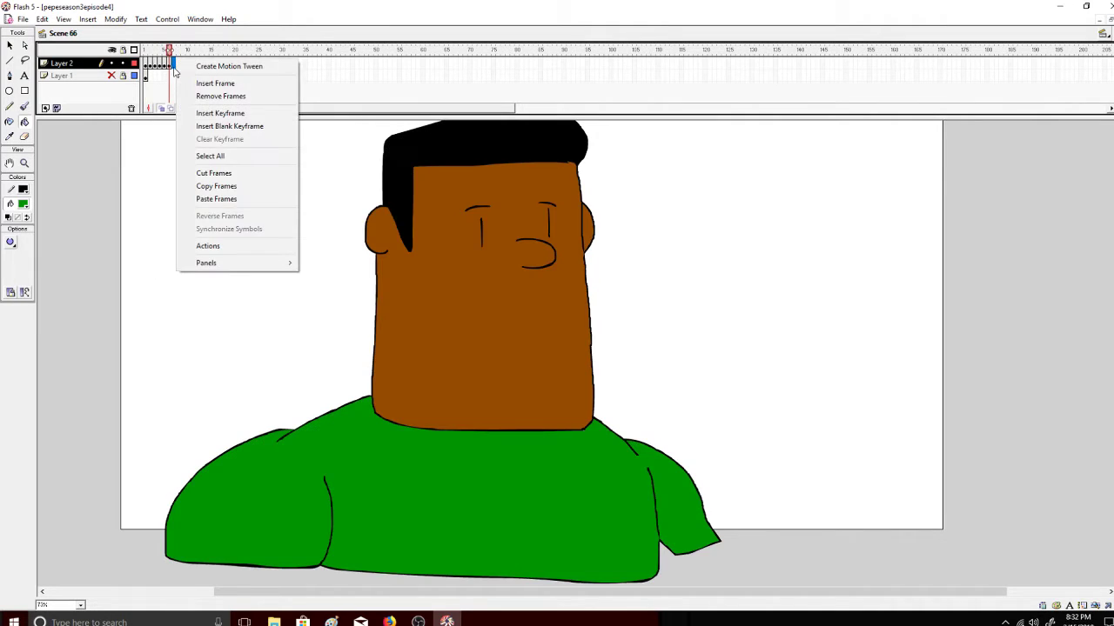
pyautogui.click(205, 202)
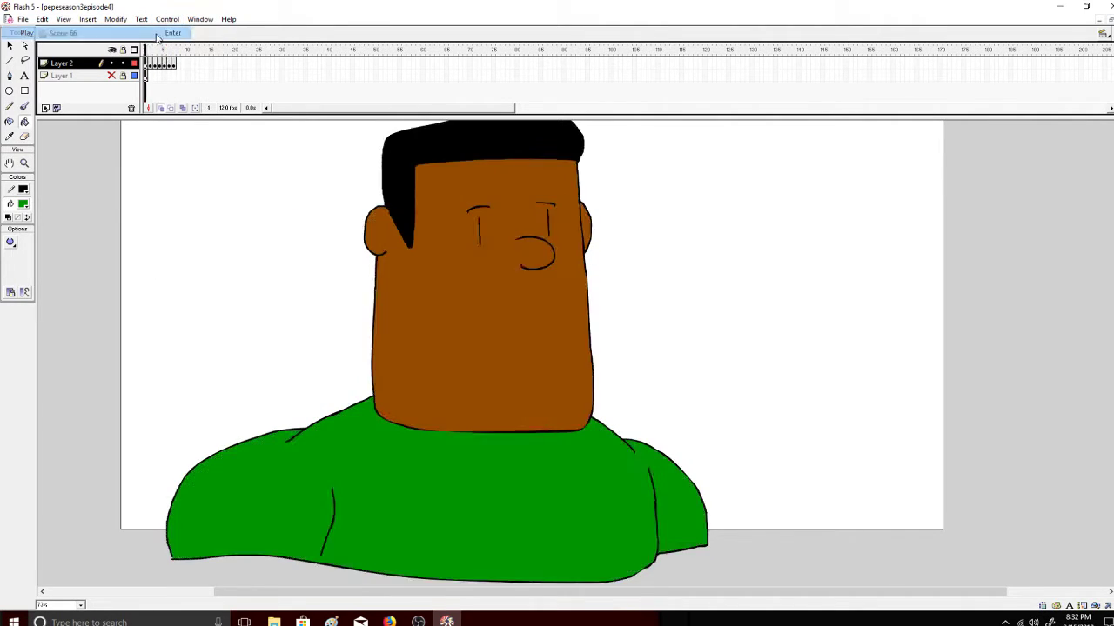
# - Play back the seven-frame arm movement from frame 1 twice
pyautogui.click(173, 62)
pyautogui.moveTo(173, 49); pyautogui.dragTo(146, 50)
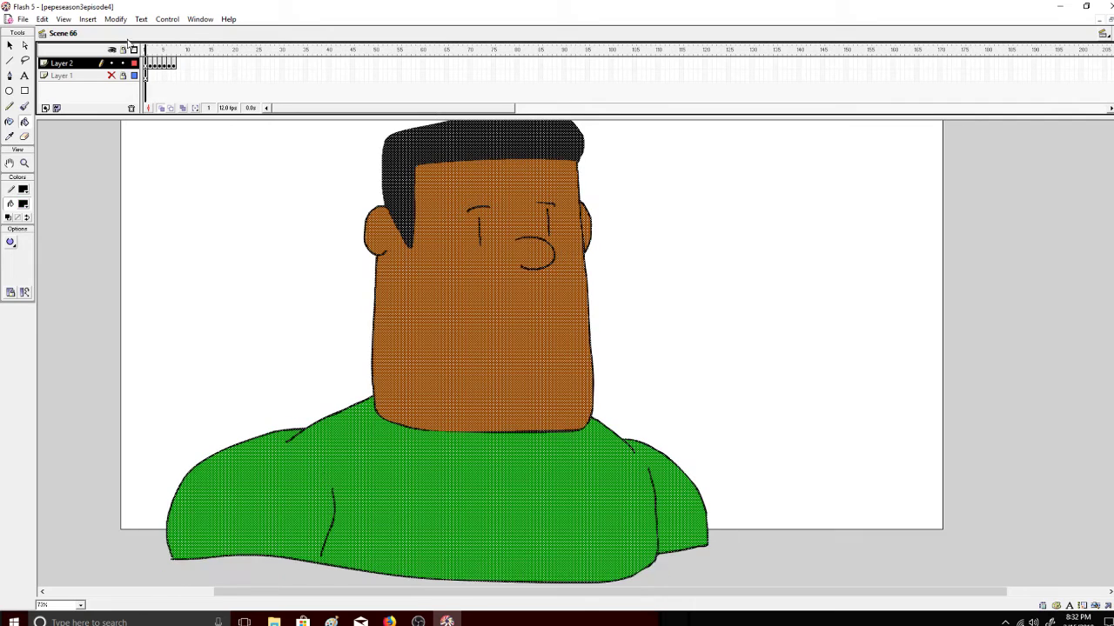
pyautogui.click(167, 19)
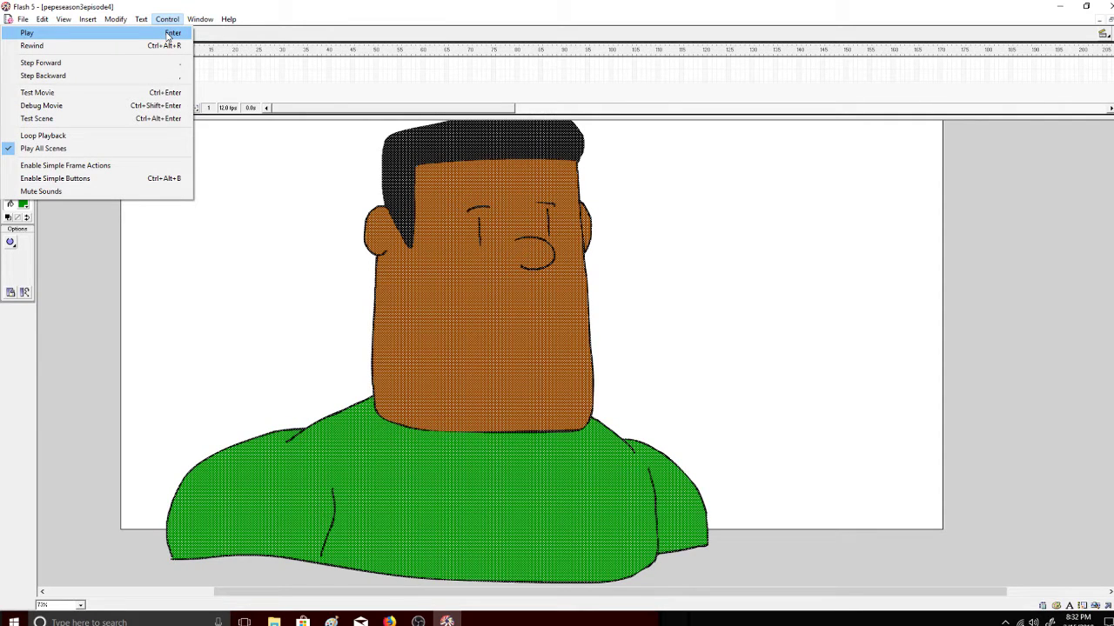
pyautogui.click(169, 35)
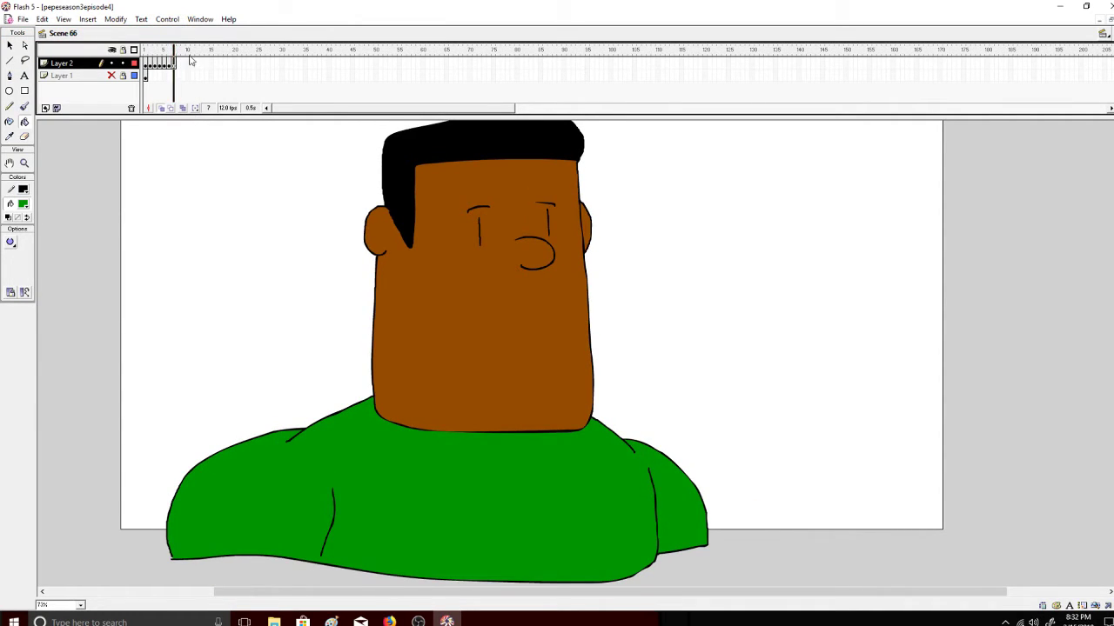
pyautogui.click(145, 62)
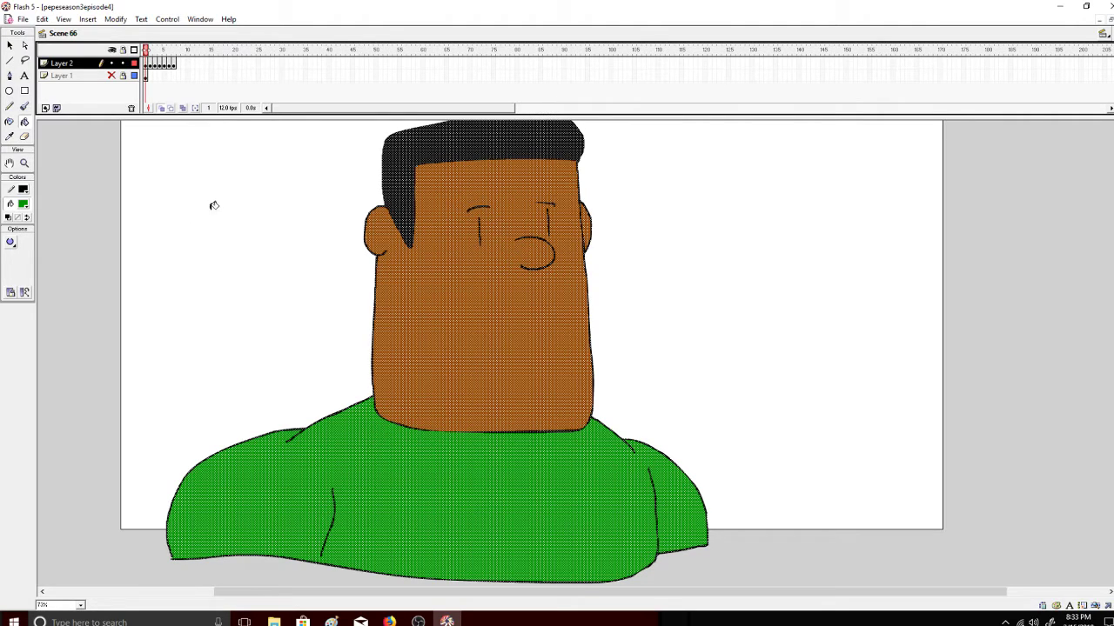
pyautogui.click(171, 19)
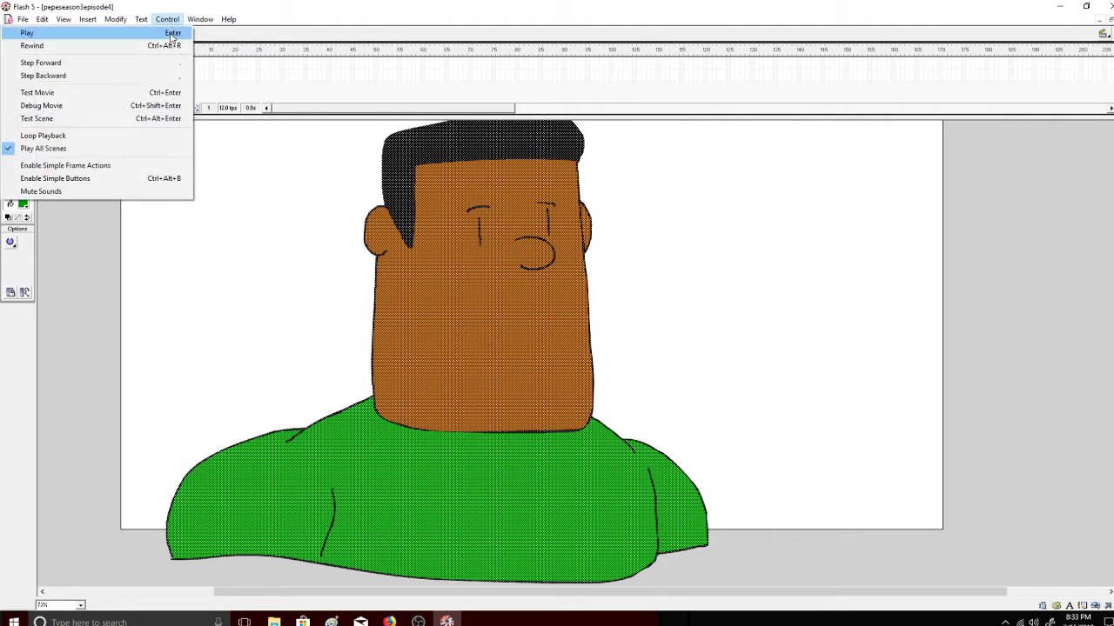
pyautogui.click(173, 35)
# - Replay the arm movement several times with the whole stage in view at 50% magnification
pyautogui.click(64, 19)
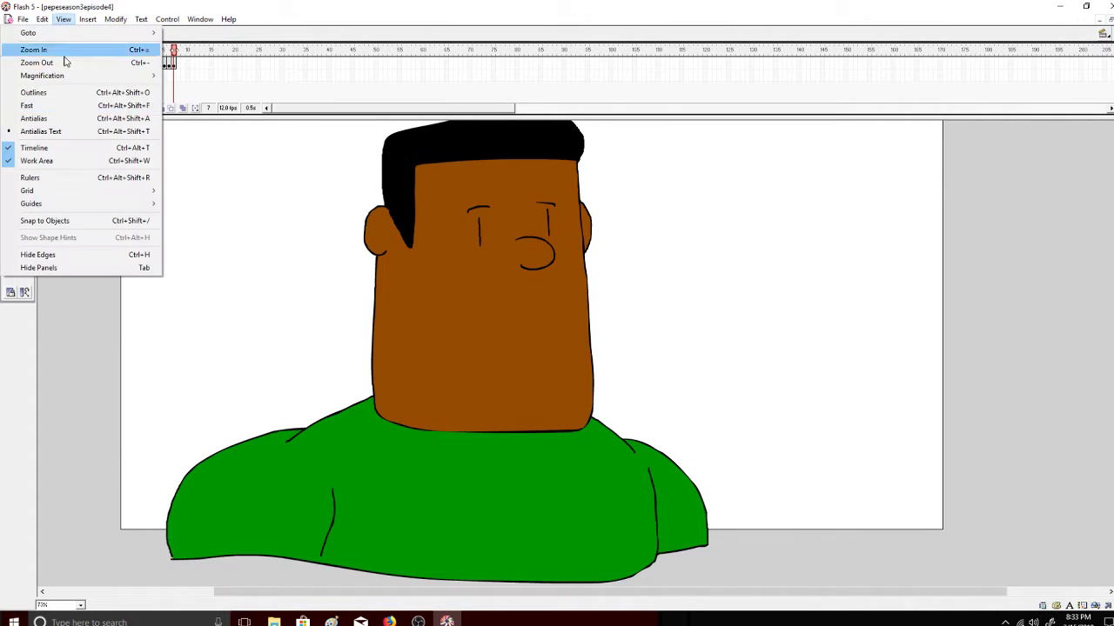
pyautogui.click(75, 160)
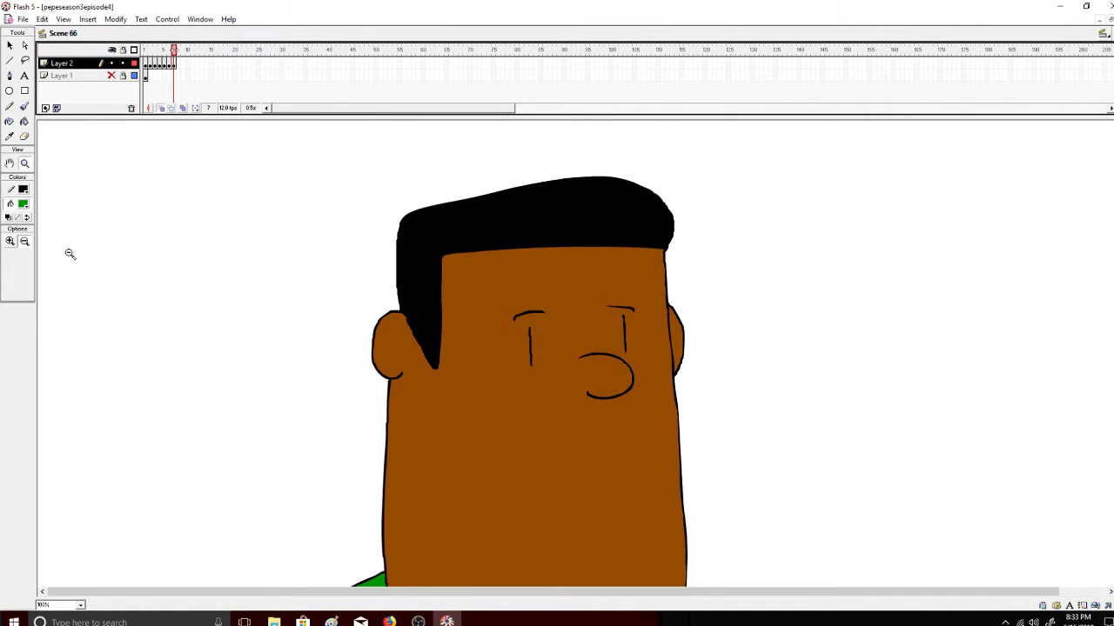
pyautogui.click(70, 253)
pyautogui.click(145, 64)
pyautogui.click(167, 19)
pyautogui.click(173, 35)
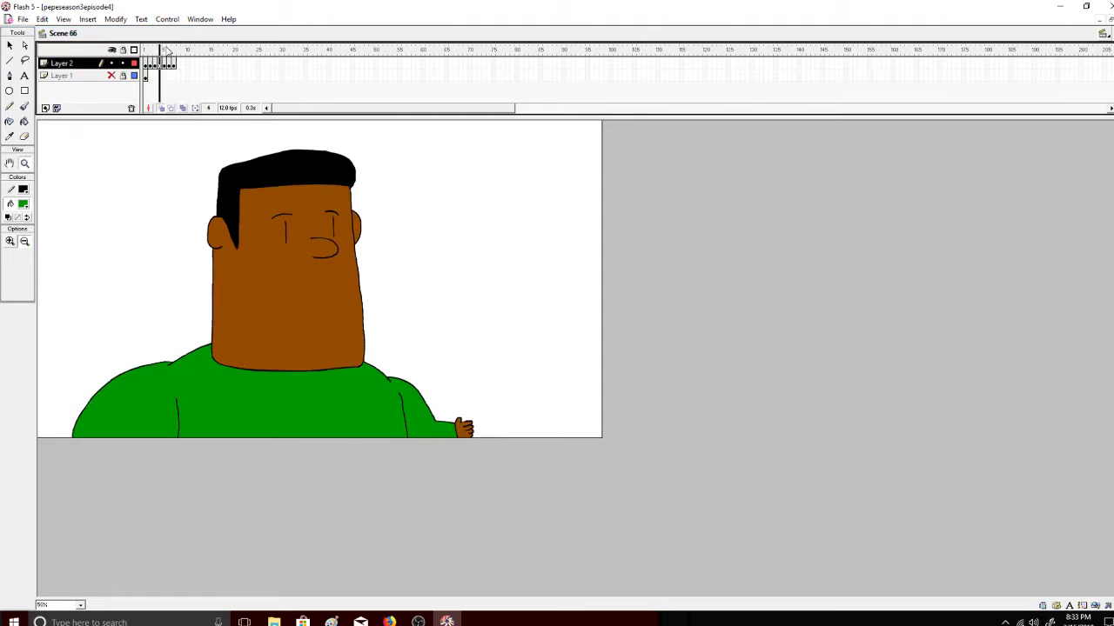
pyautogui.click(145, 63)
pyautogui.click(167, 19)
pyautogui.click(172, 30)
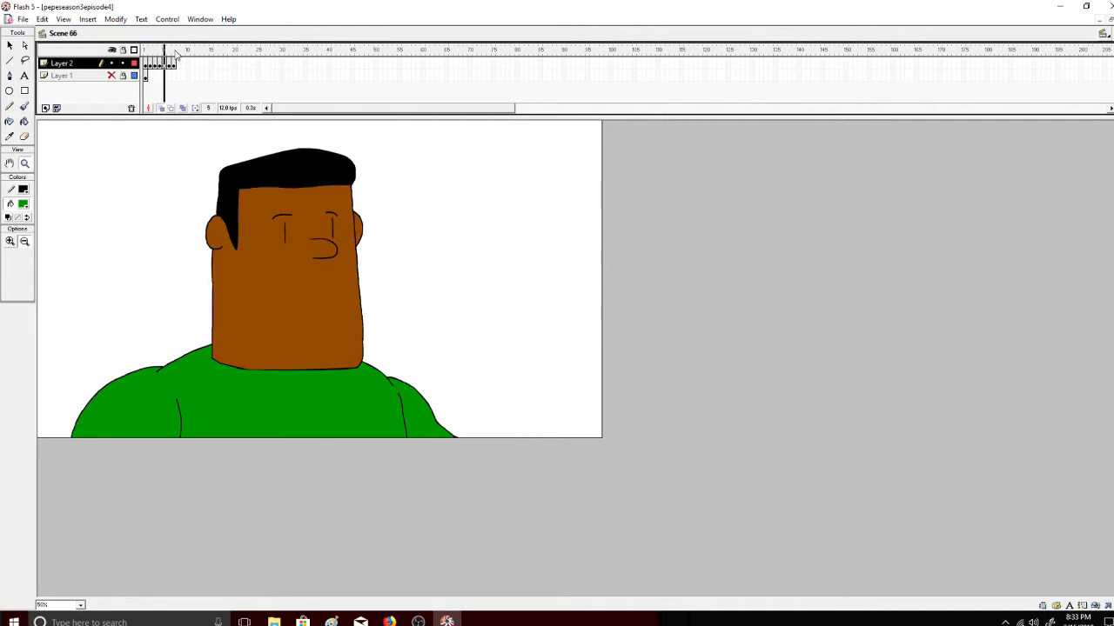
pyautogui.click(146, 63)
pyautogui.click(167, 19)
pyautogui.click(172, 33)
# - Show the hidden Layer 1 and insert a keyframe at its frame 46 to extend the background
pyautogui.click(144, 61)
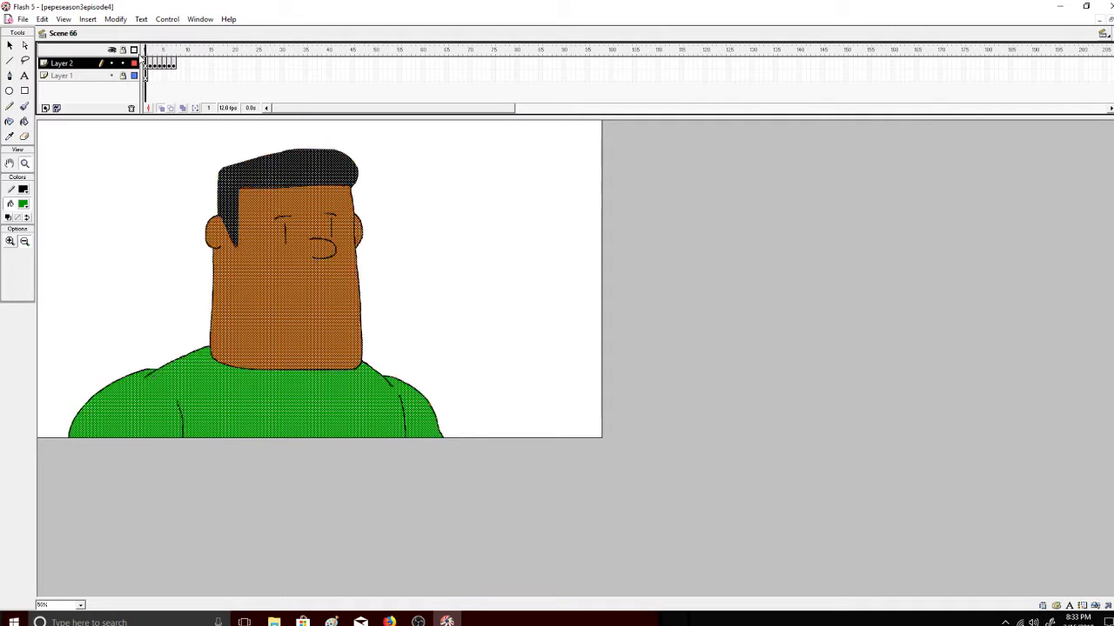
pyautogui.rightClick(355, 76)
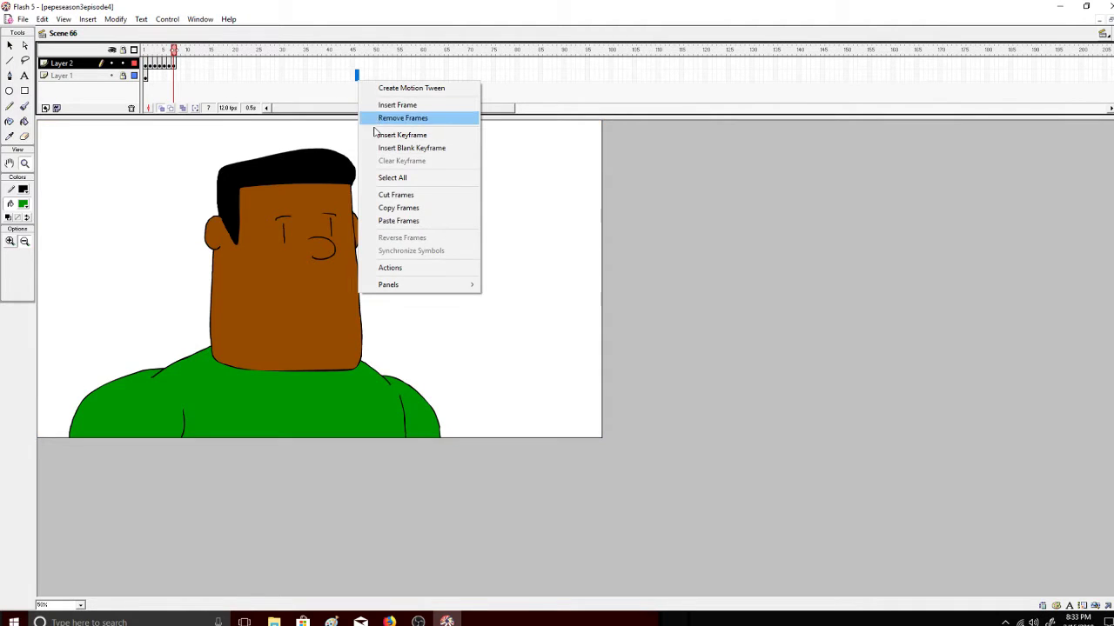
pyautogui.click(374, 114)
# - Play back the scene from frame 1 with the character over the Layer 1 background
pyautogui.moveTo(355, 50); pyautogui.dragTo(101, 38)
pyautogui.click(167, 19)
pyautogui.click(167, 30)
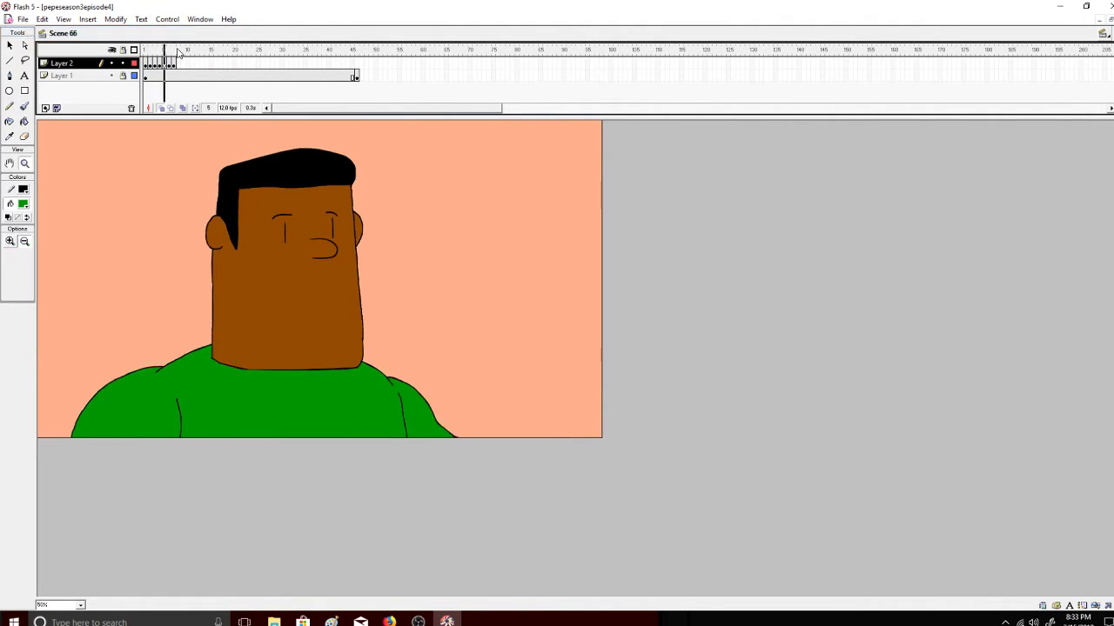
pyautogui.click(148, 49)
pyautogui.click(152, 50)
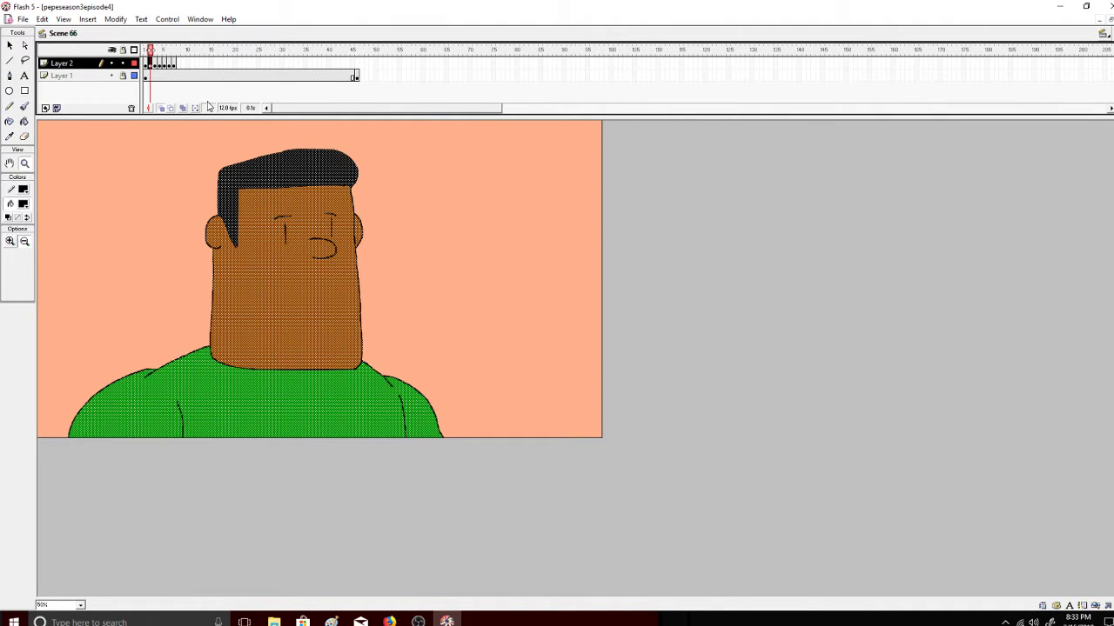
pyautogui.moveTo(150, 63); pyautogui.dragTo(235, 76)
pyautogui.click(222, 76)
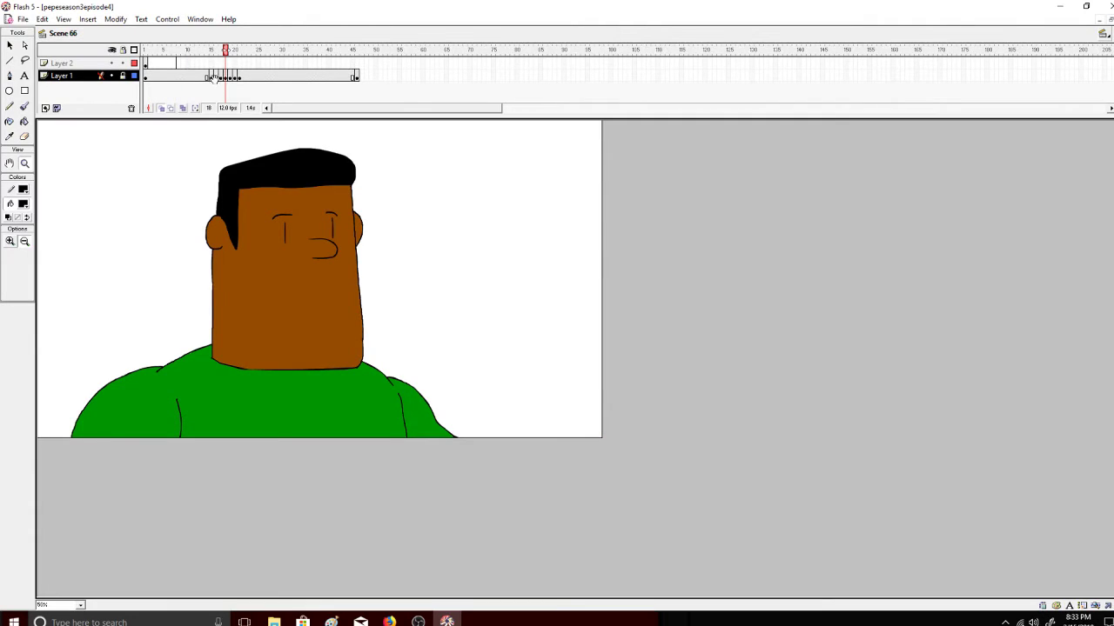
pyautogui.hotkey('ctrl', 'z')
# - Move Layer 2's arm movement keyframes after the first to frames 10–15 and copy frame 1's drawing into frame 2
pyautogui.moveTo(148, 64); pyautogui.dragTo(173, 61)
pyautogui.moveTo(197, 64)
pyautogui.mouseDown()
pyautogui.moveTo(225, 65)
pyautogui.moveTo(189, 65)
pyautogui.mouseUp()
pyautogui.rightClick(146, 64)
pyautogui.click(184, 178)
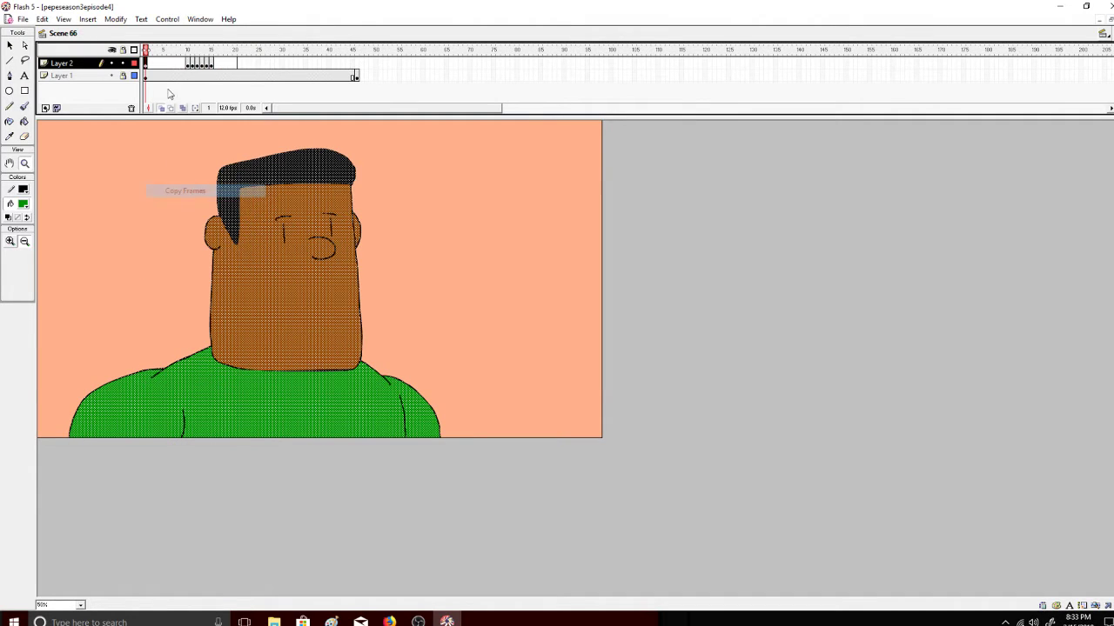
pyautogui.rightClick(153, 65)
pyautogui.click(206, 203)
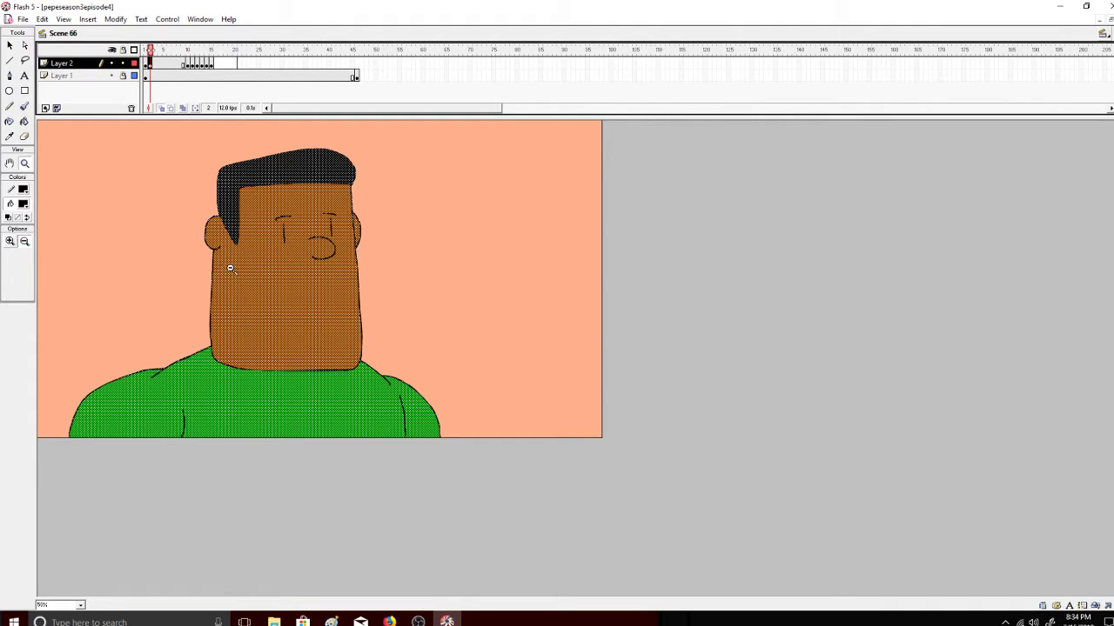
# - Preview the retimed movement and remove Layer 2's empty frames after frame 15
pyautogui.click(167, 20)
pyautogui.click(165, 35)
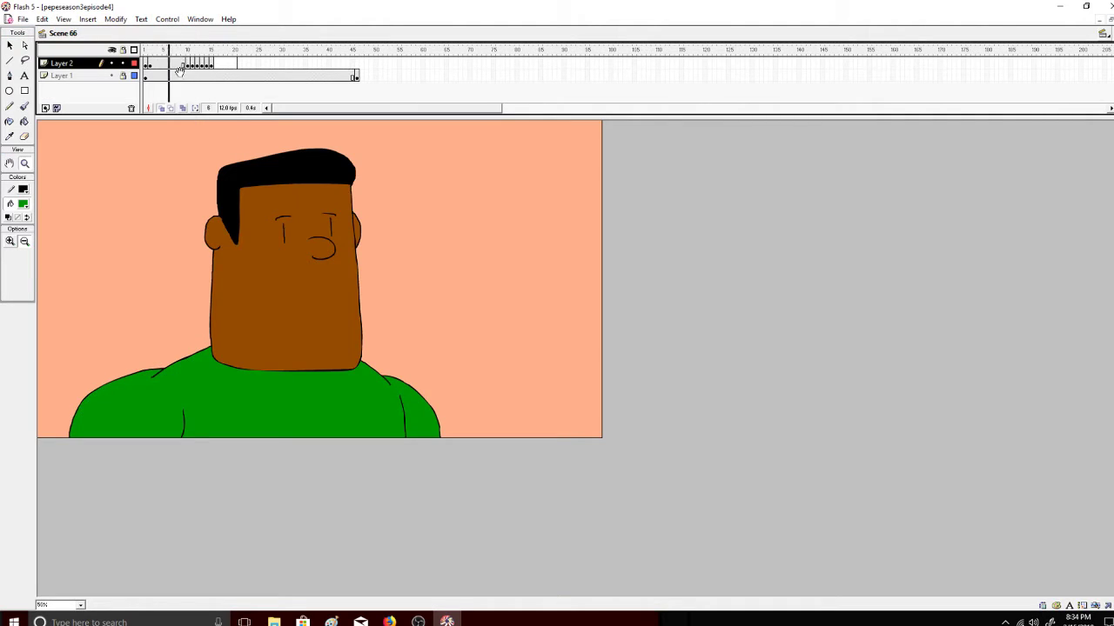
pyautogui.moveTo(240, 63); pyautogui.dragTo(216, 63)
pyautogui.rightClick(228, 66)
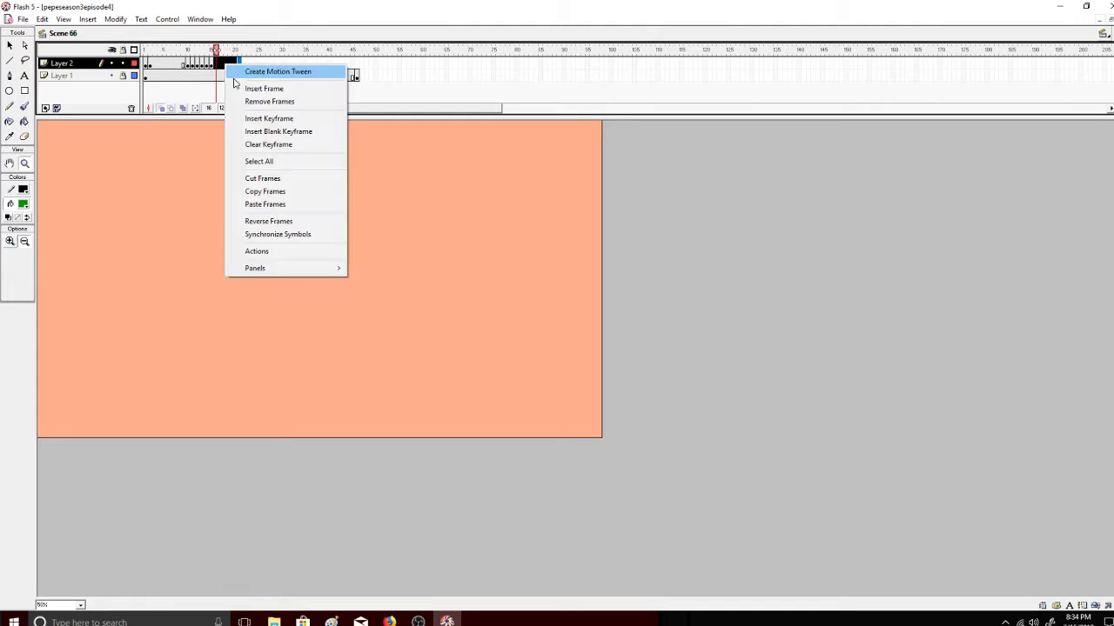
pyautogui.click(269, 102)
# - Play back the scene from frame 1 twice and check the movement's last drawing at frame 15
pyautogui.click(146, 64)
pyautogui.click(167, 20)
pyautogui.click(167, 34)
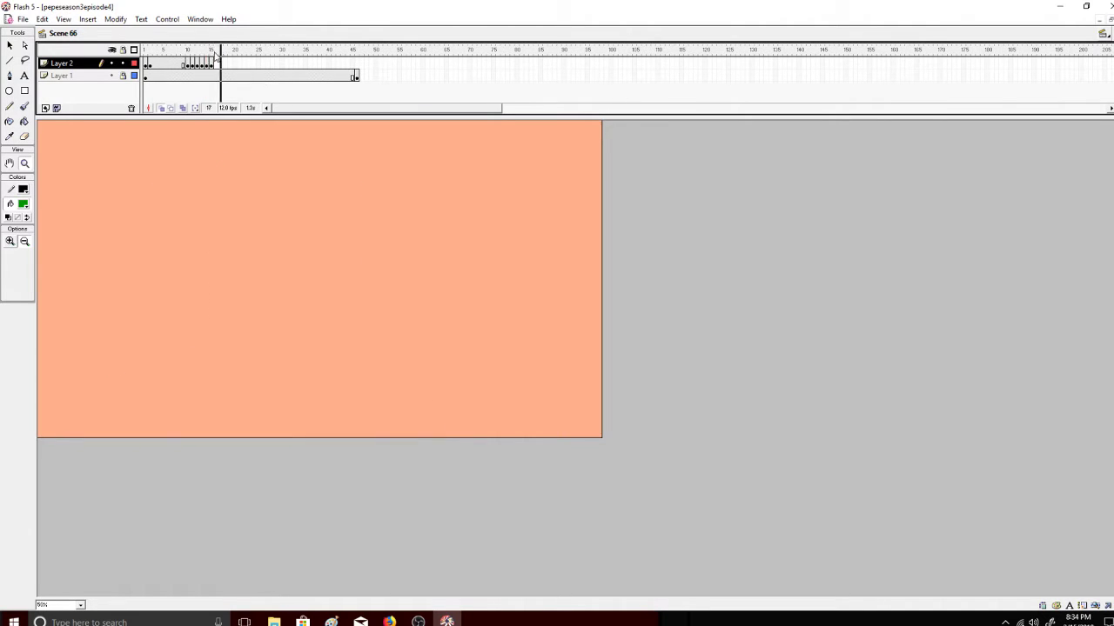
pyautogui.click(146, 49)
pyautogui.click(167, 19)
pyautogui.click(165, 31)
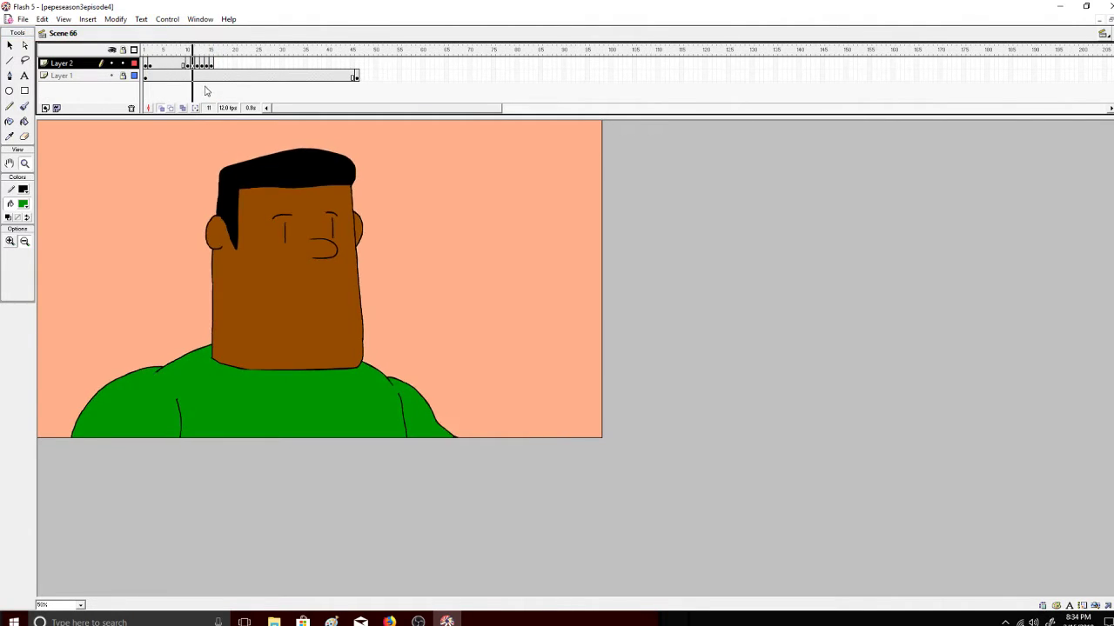
pyautogui.click(217, 50)
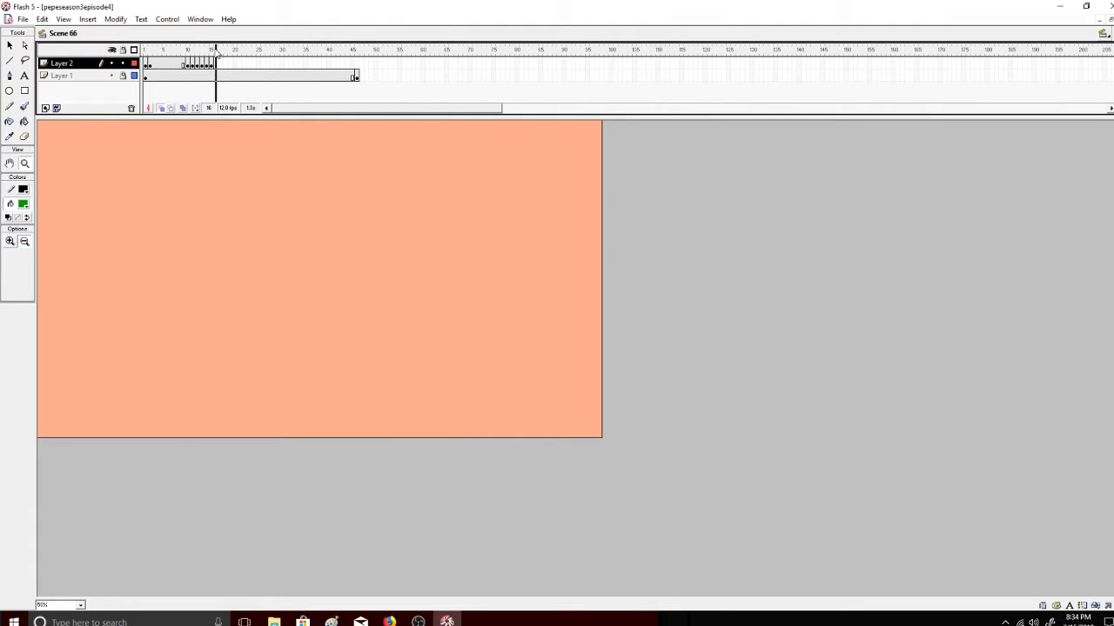
pyautogui.click(213, 51)
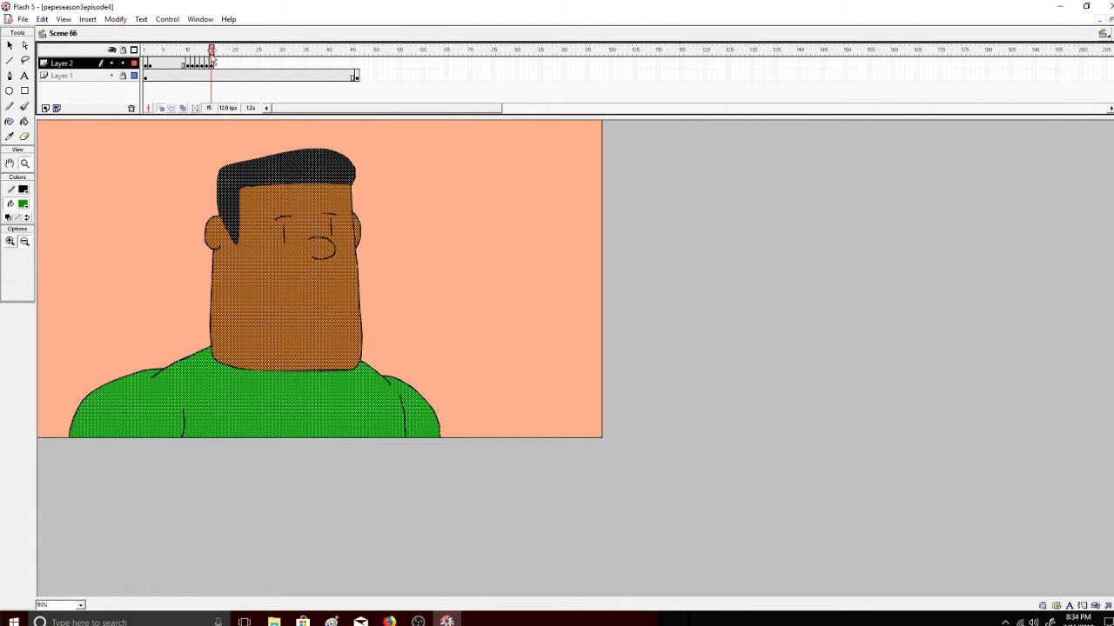
# - Insert keyframes at frames 23 and 24 of Layer 2 to hold the final pose, previewing the scene between the two
pyautogui.rightClick(250, 66)
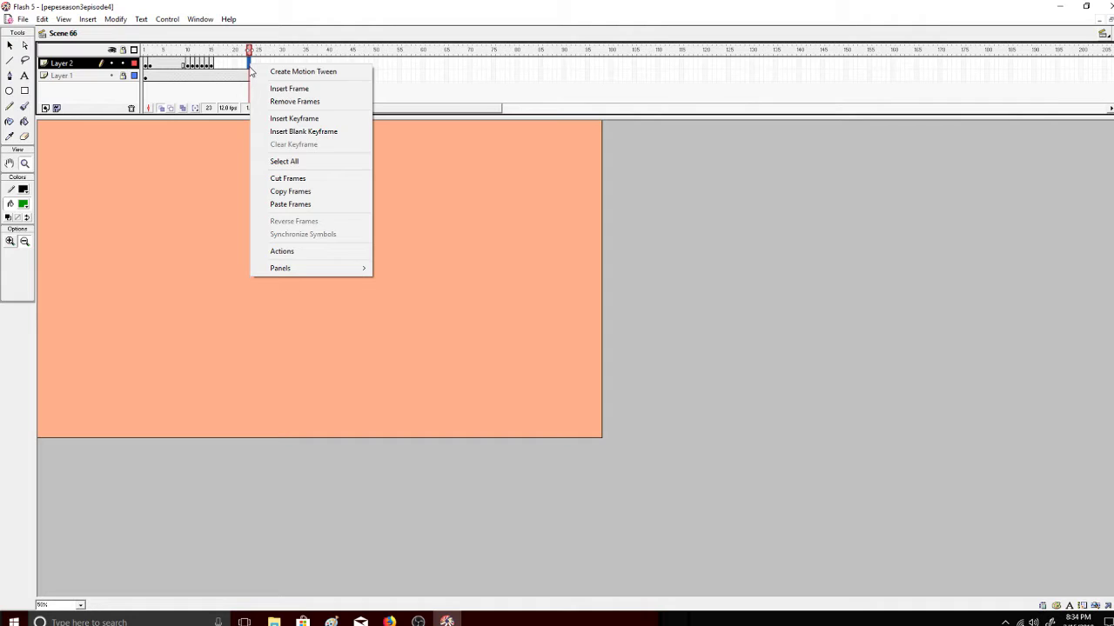
pyautogui.click(294, 118)
pyautogui.click(167, 19)
pyautogui.click(165, 31)
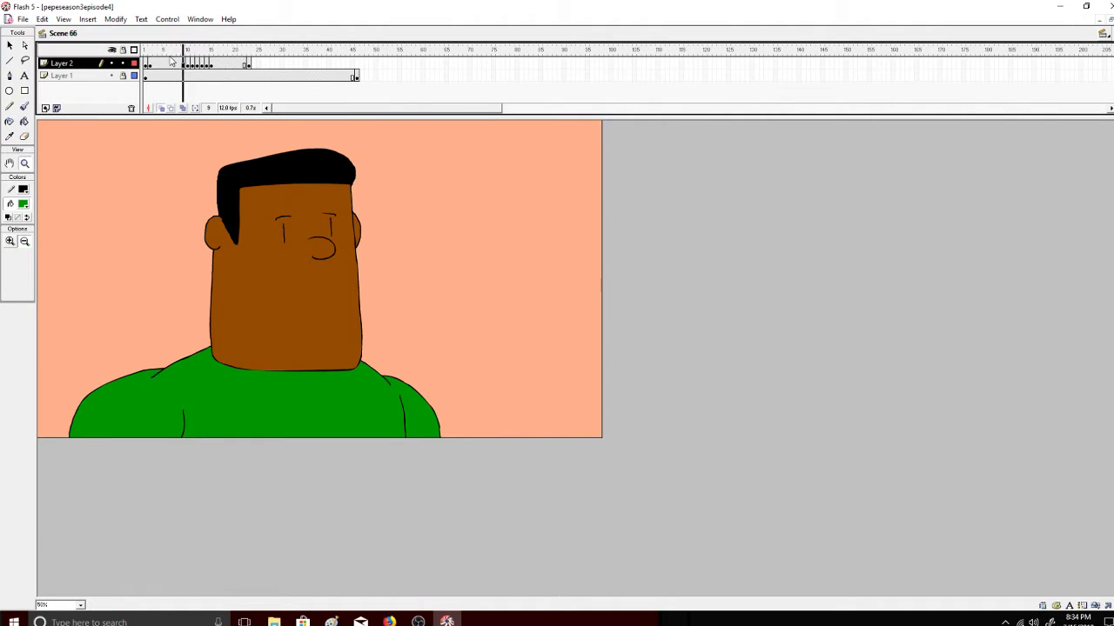
pyautogui.click(249, 63)
pyautogui.rightClick(257, 64)
pyautogui.click(281, 114)
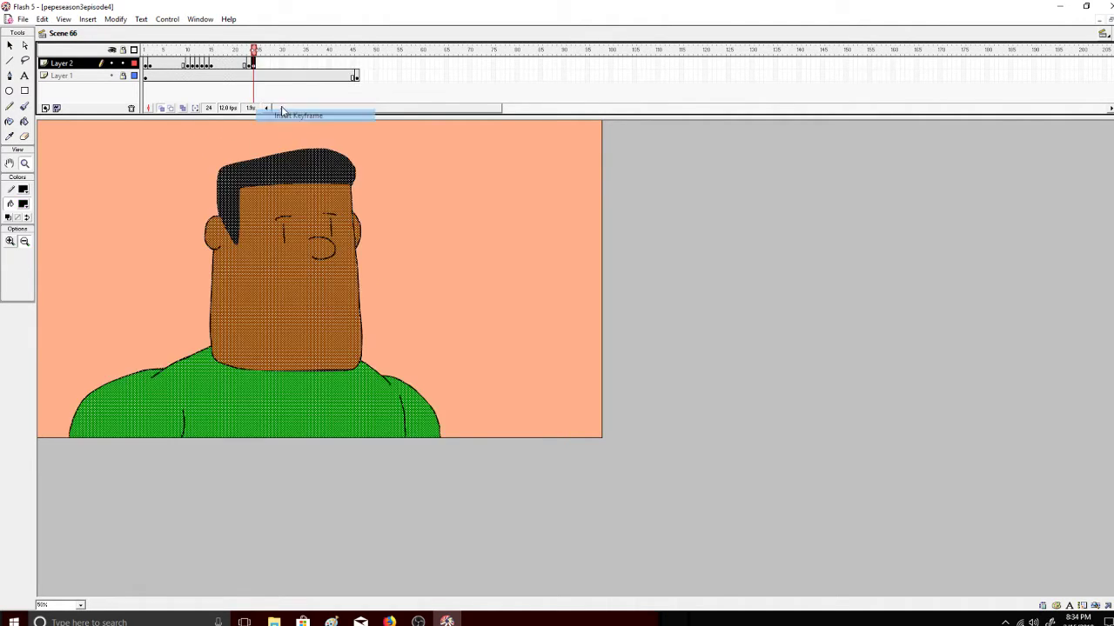
# - On frame 24, erase the character's eyelid arcs and the upper and lower ends of both vertical eye lines
pyautogui.click(66, 20)
pyautogui.click(44, 160)
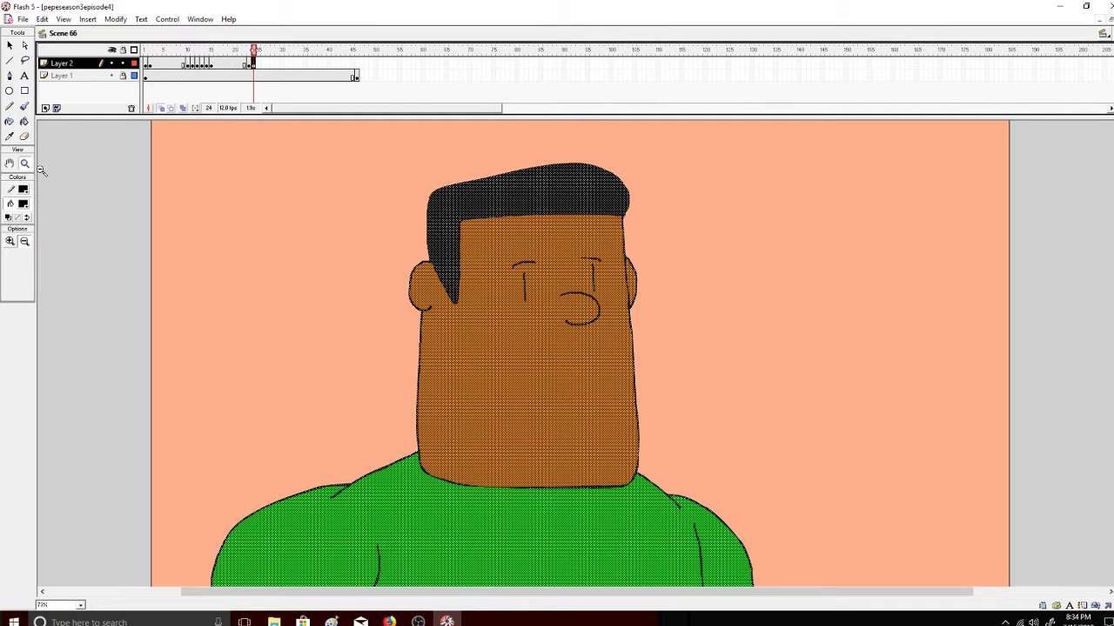
pyautogui.click(598, 319)
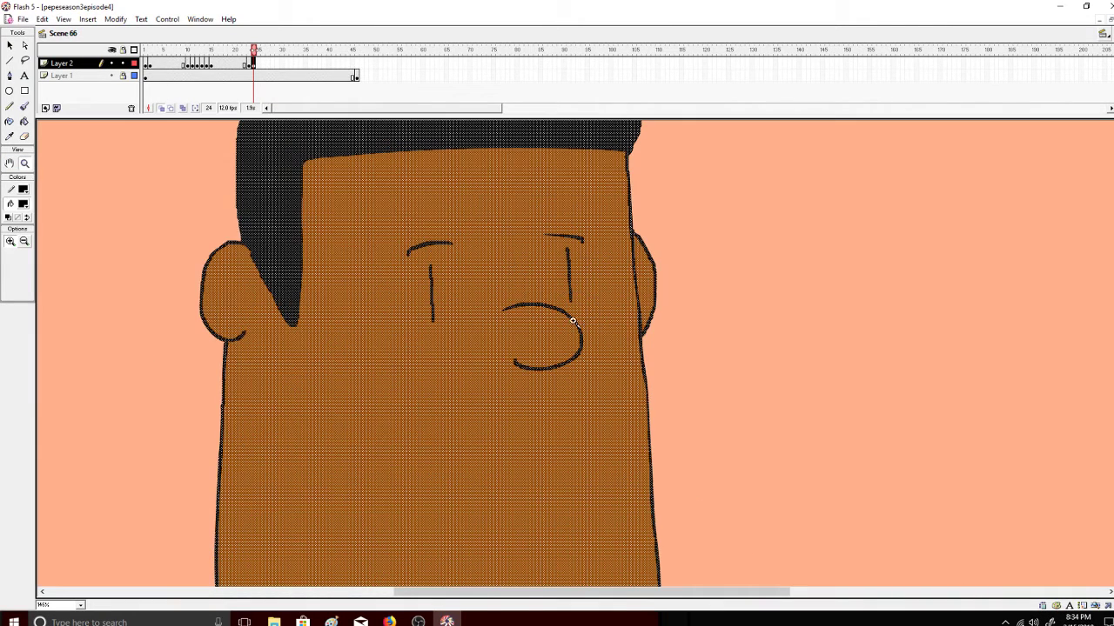
pyautogui.click(57, 147)
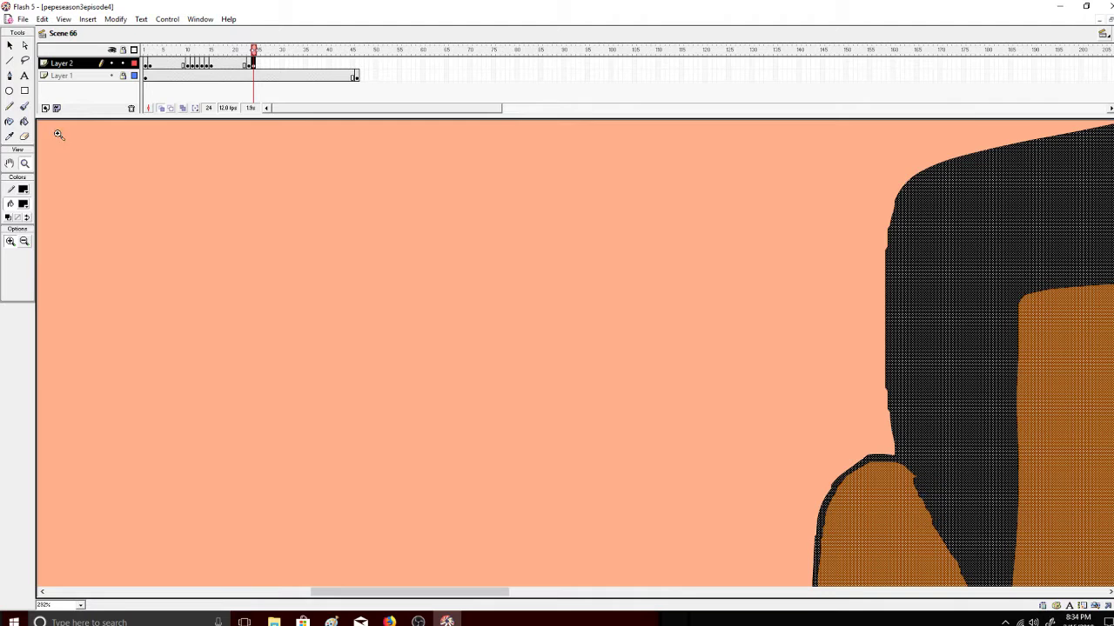
pyautogui.click(25, 241)
pyautogui.click(566, 430)
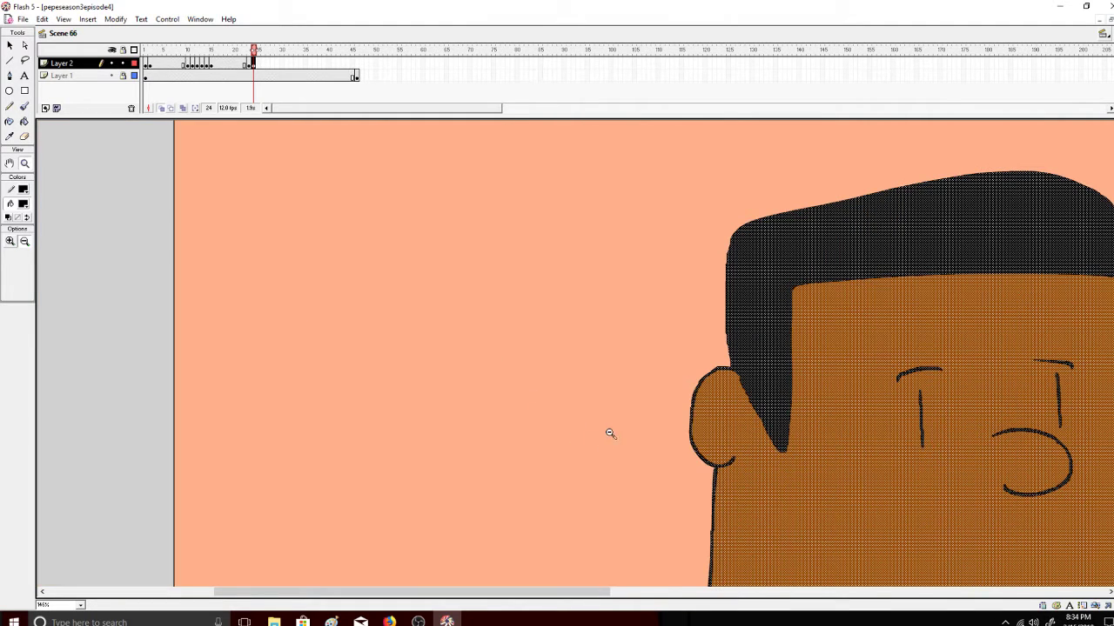
pyautogui.moveTo(587, 596); pyautogui.dragTo(770, 574)
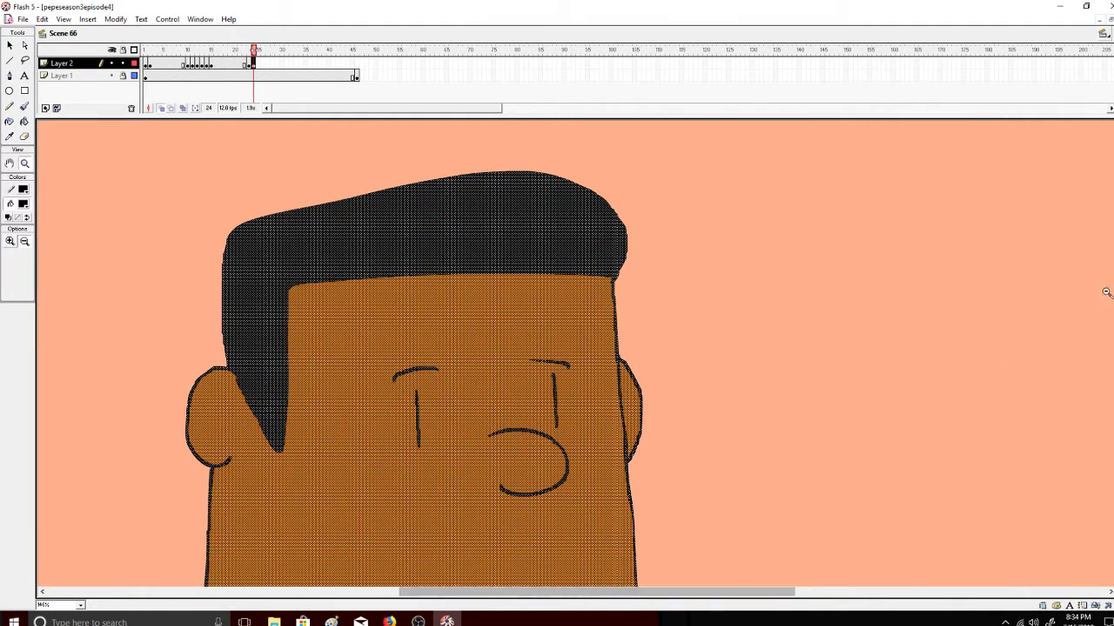
pyautogui.scroll(-5, 532, 296)
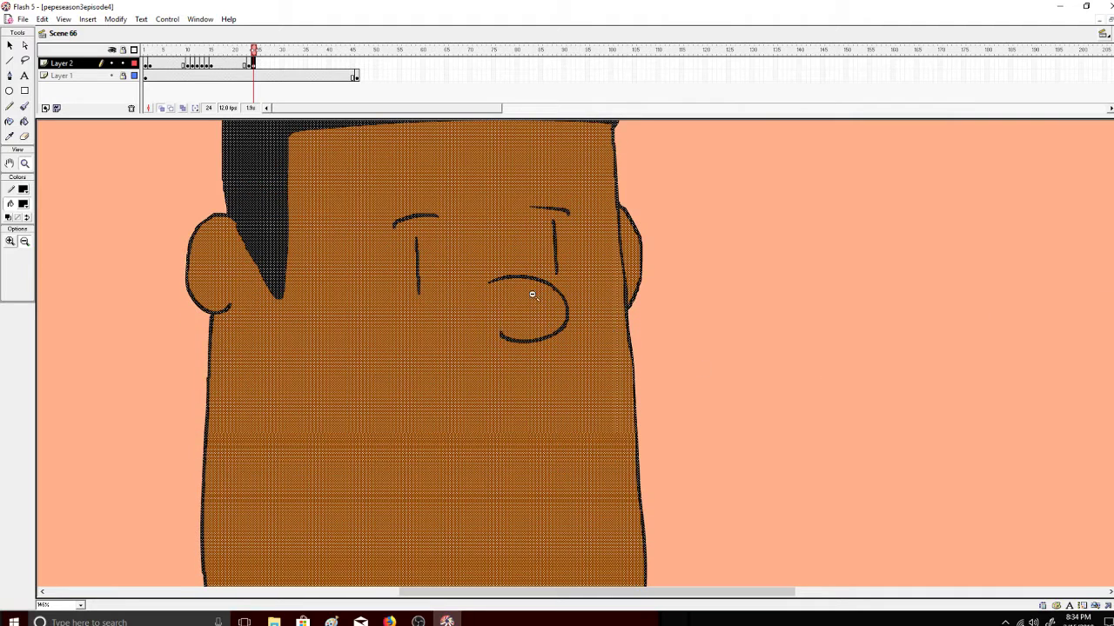
pyautogui.click(541, 312)
pyautogui.click(24, 45)
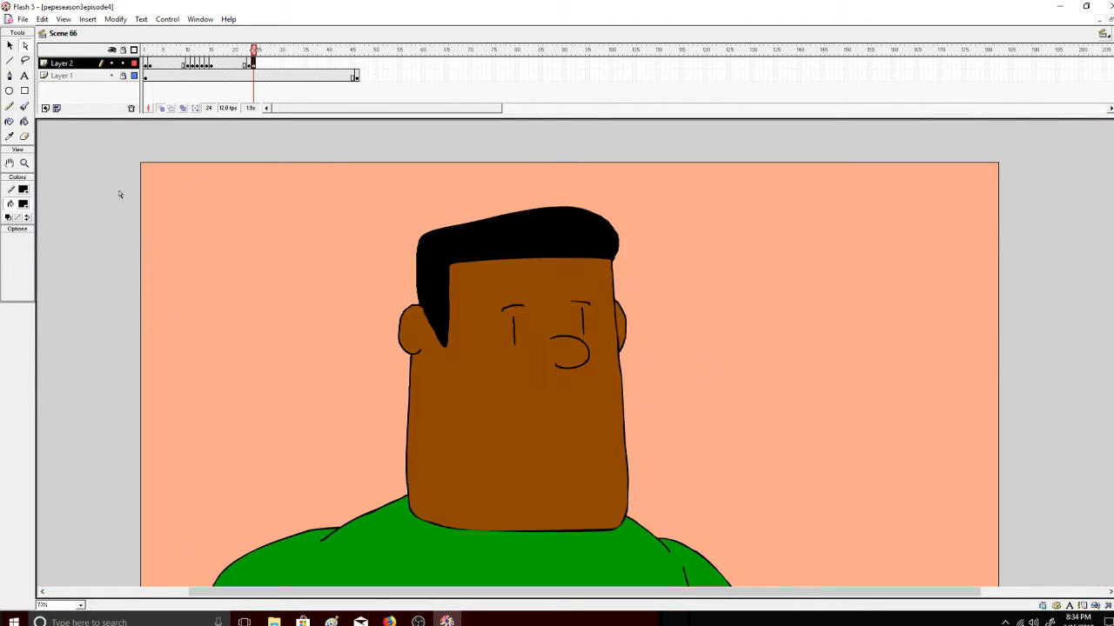
pyautogui.click(24, 137)
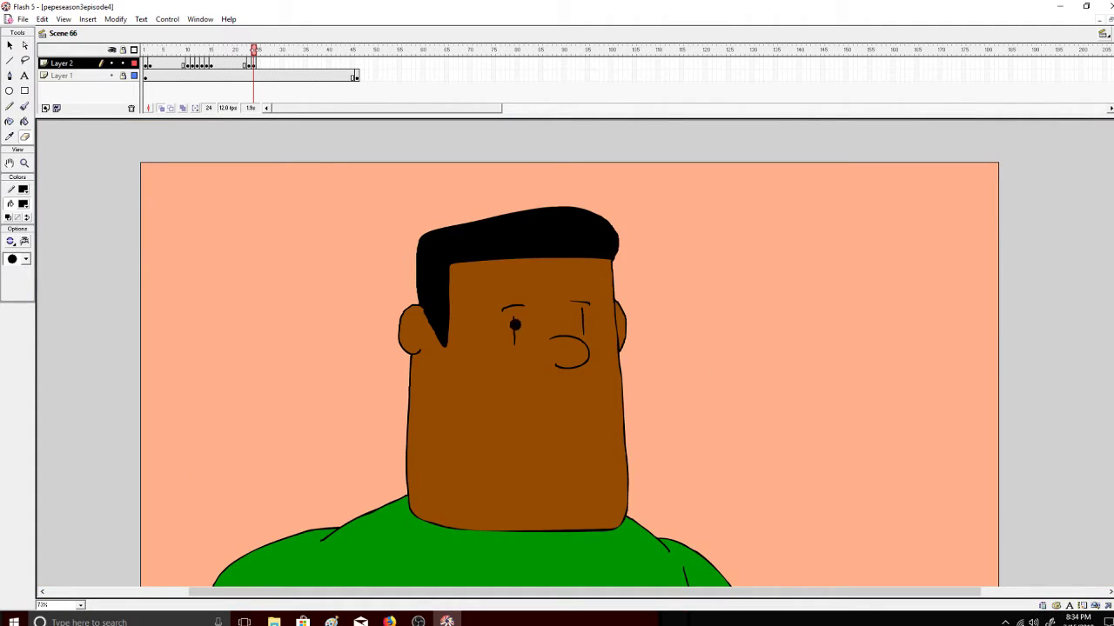
pyautogui.moveTo(526, 306); pyautogui.dragTo(528, 306)
pyautogui.hotkey('ctrl', 'z')
pyautogui.click(253, 54)
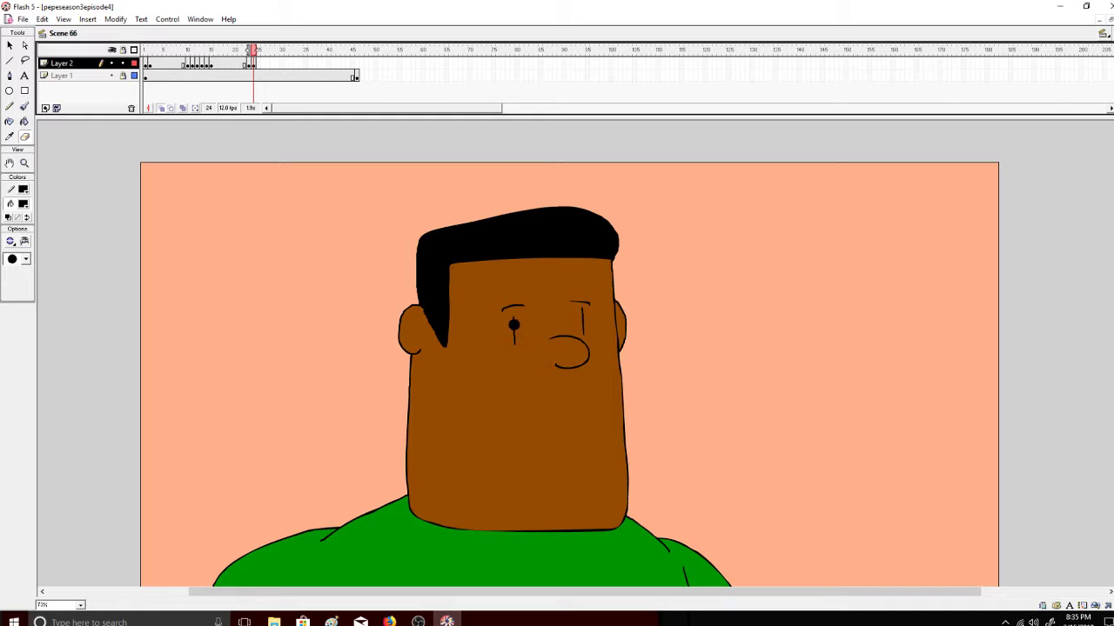
pyautogui.moveTo(516, 315); pyautogui.dragTo(529, 303)
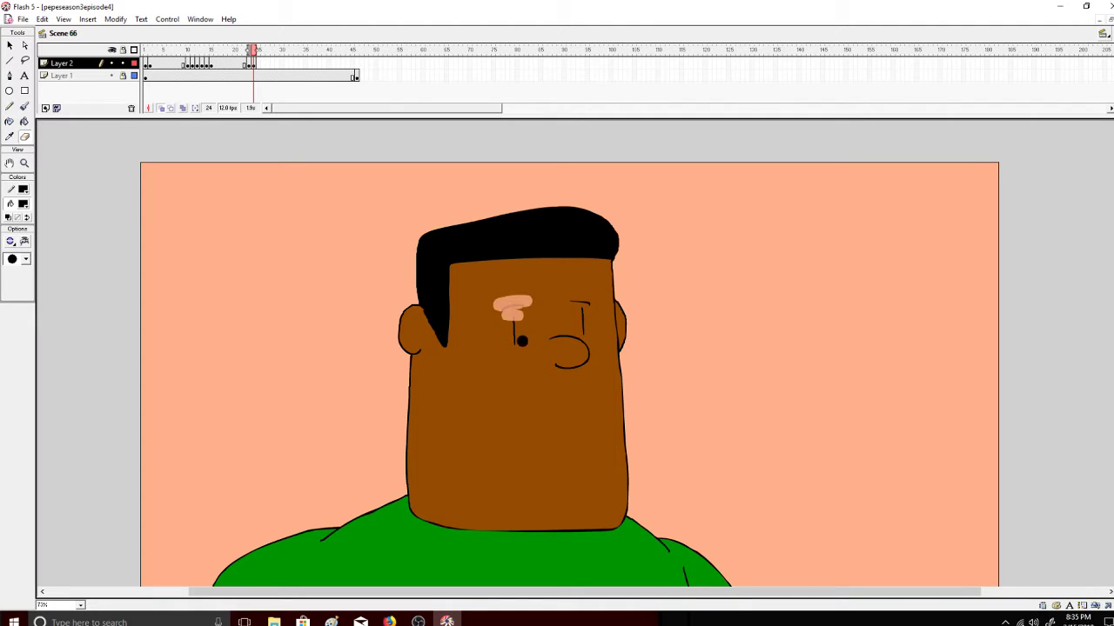
pyautogui.moveTo(522, 341); pyautogui.dragTo(504, 343)
pyautogui.moveTo(593, 330)
pyautogui.mouseDown()
pyautogui.moveTo(579, 333)
pyautogui.moveTo(588, 314)
pyautogui.mouseUp()
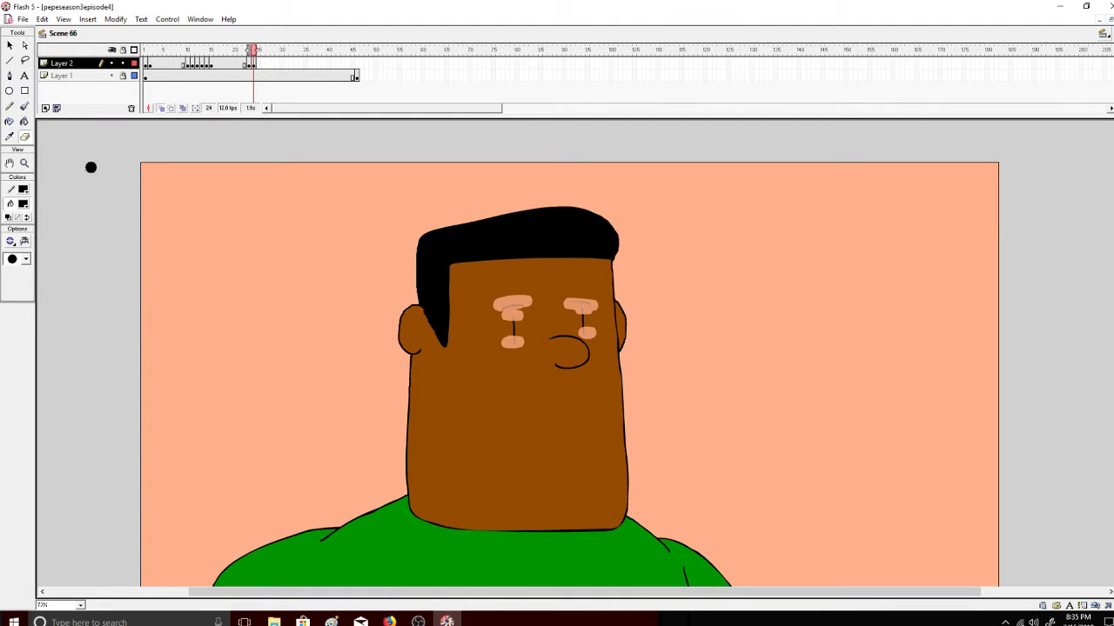
# - Brush lowered black eyelid arcs and short caps on both eyes in frame 24, checking the YouTube live dashboard in between
pyautogui.click(24, 106)
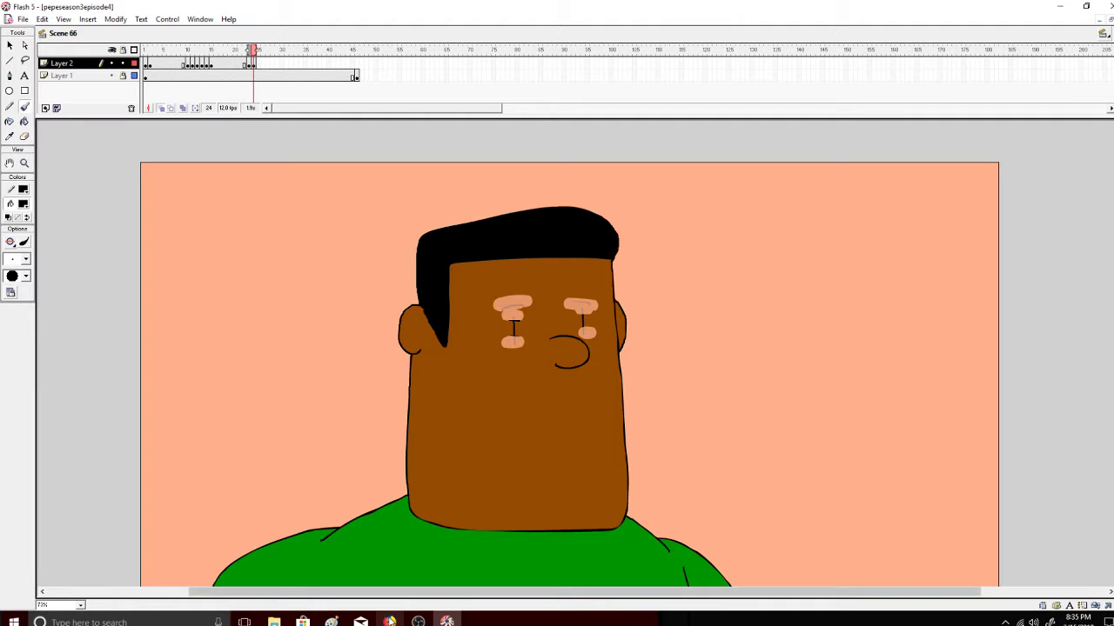
pyautogui.click(389, 621)
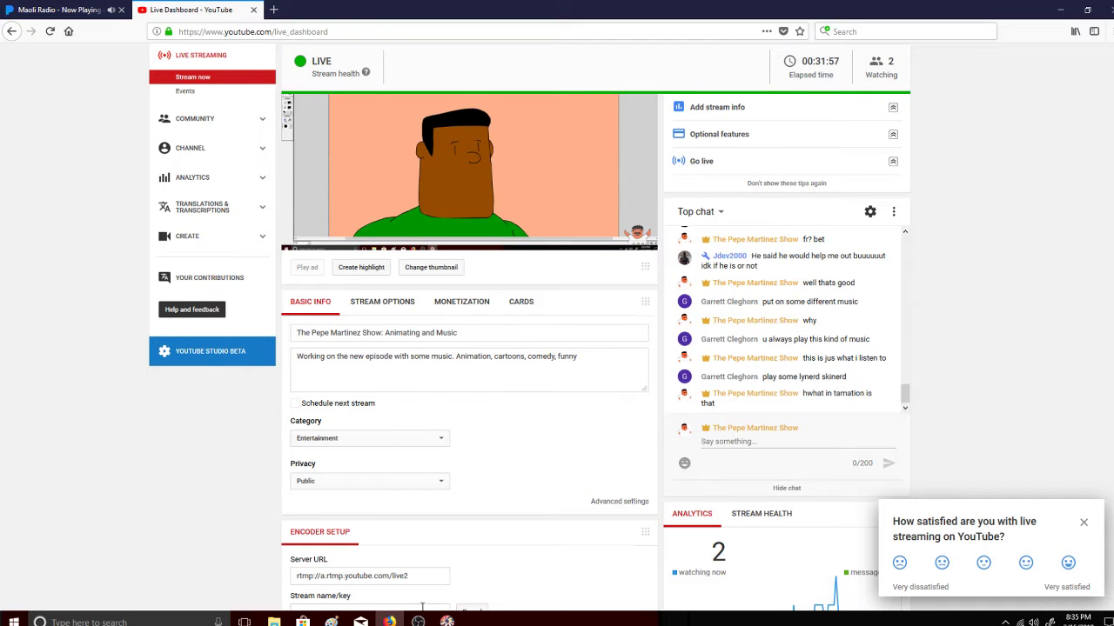
pyautogui.click(446, 622)
pyautogui.click(389, 621)
pyautogui.click(446, 621)
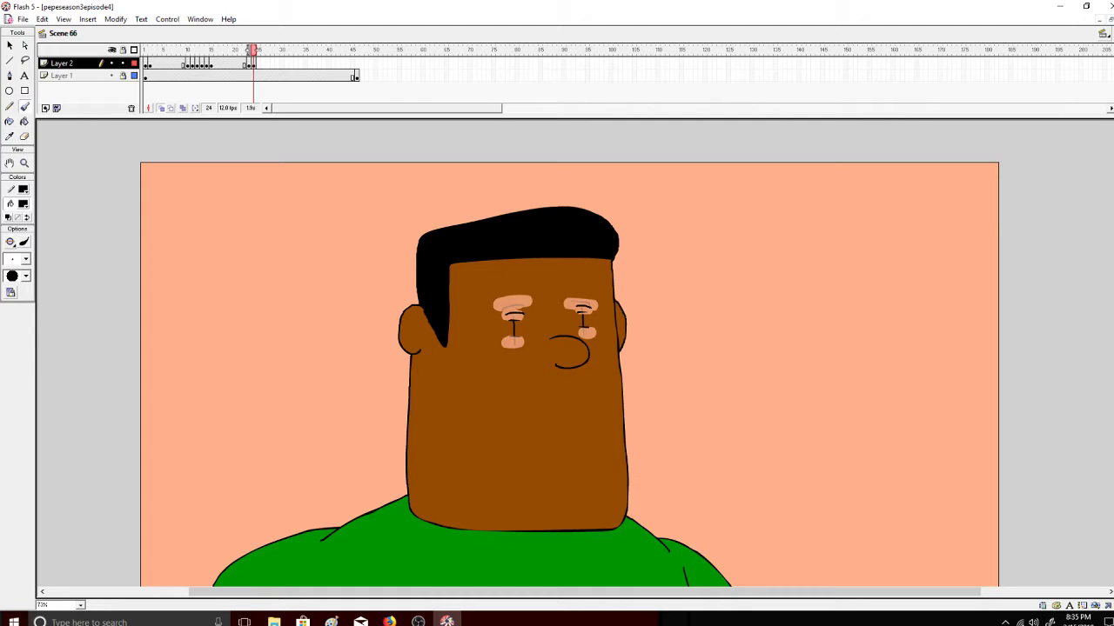
# - Fill the erased patches around the left eye with the face's brown, adjusting the Paint Bucket gap option, and check the live dashboard
pyautogui.click(25, 122)
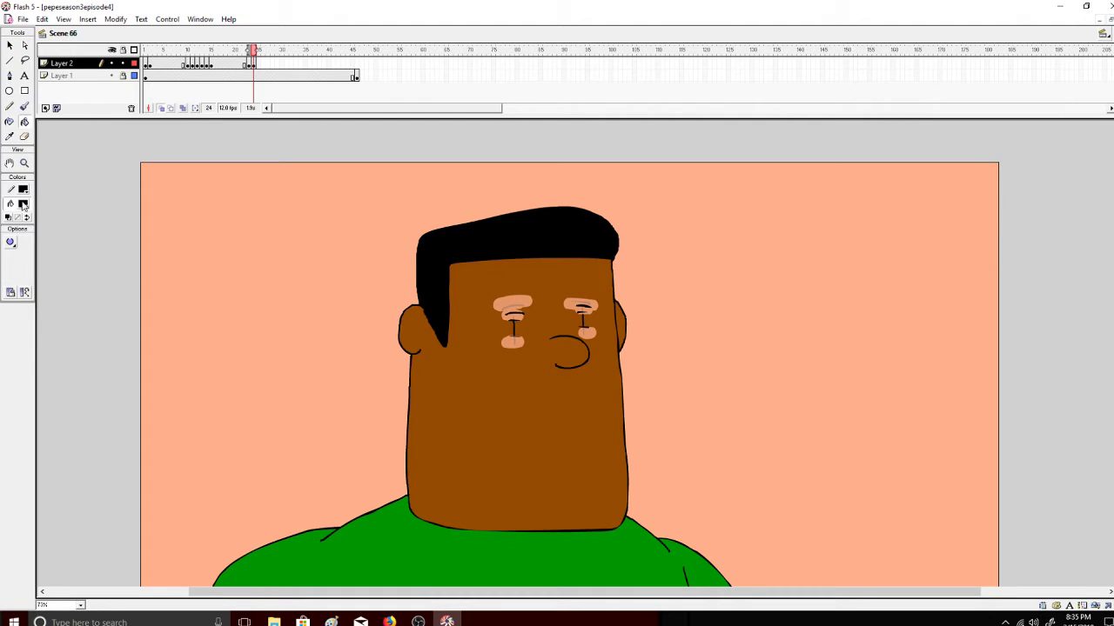
pyautogui.click(24, 203)
pyautogui.click(519, 428)
pyautogui.click(513, 341)
pyautogui.click(521, 316)
pyautogui.click(527, 307)
pyautogui.hotkey('ctrl', 'z')
pyautogui.hotkey('ctrl', 'z')
pyautogui.click(10, 242)
pyautogui.click(47, 272)
pyautogui.hotkey('ctrl', 'z')
pyautogui.click(526, 336)
pyautogui.click(518, 311)
pyautogui.click(389, 621)
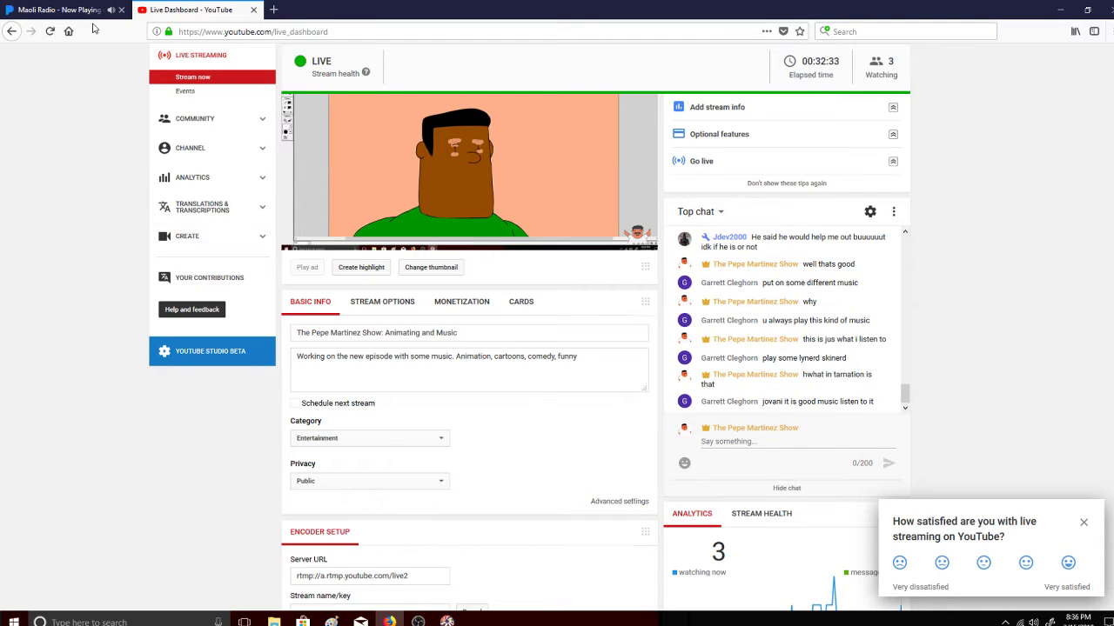
pyautogui.click(446, 621)
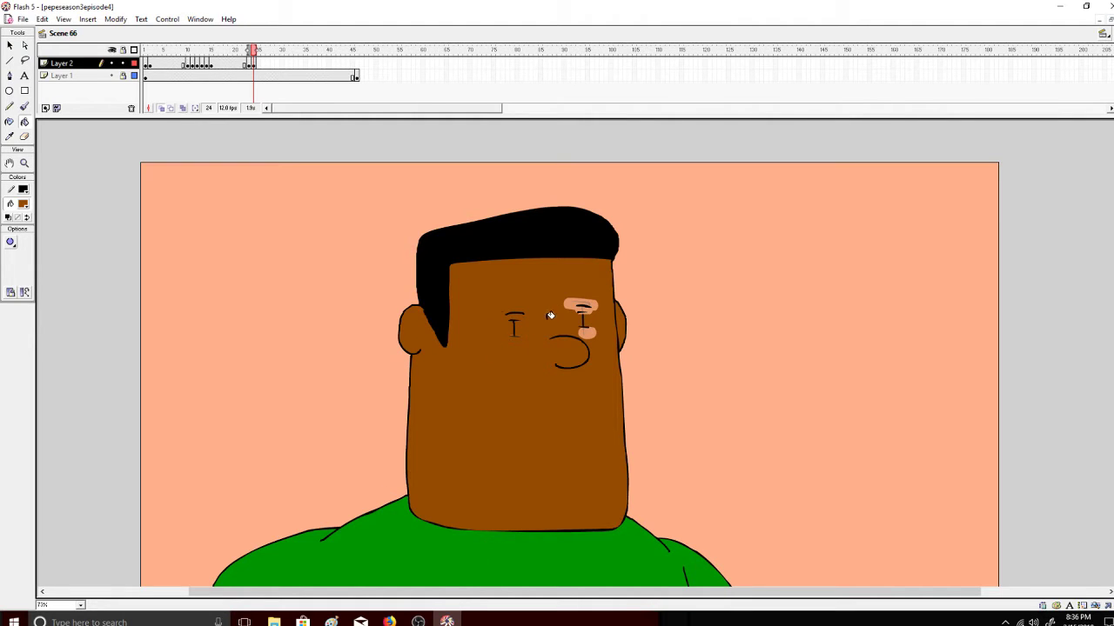
# - Finish the eye touch-up by filling the erased patches around the right eye with the same brown
pyautogui.hotkey('ctrl', 'shift', 'v')
pyautogui.hotkey('ctrl', 'shift', 'Down')
pyautogui.click(10, 245)
pyautogui.click(22, 315)
pyautogui.click(513, 342)
pyautogui.click(523, 305)
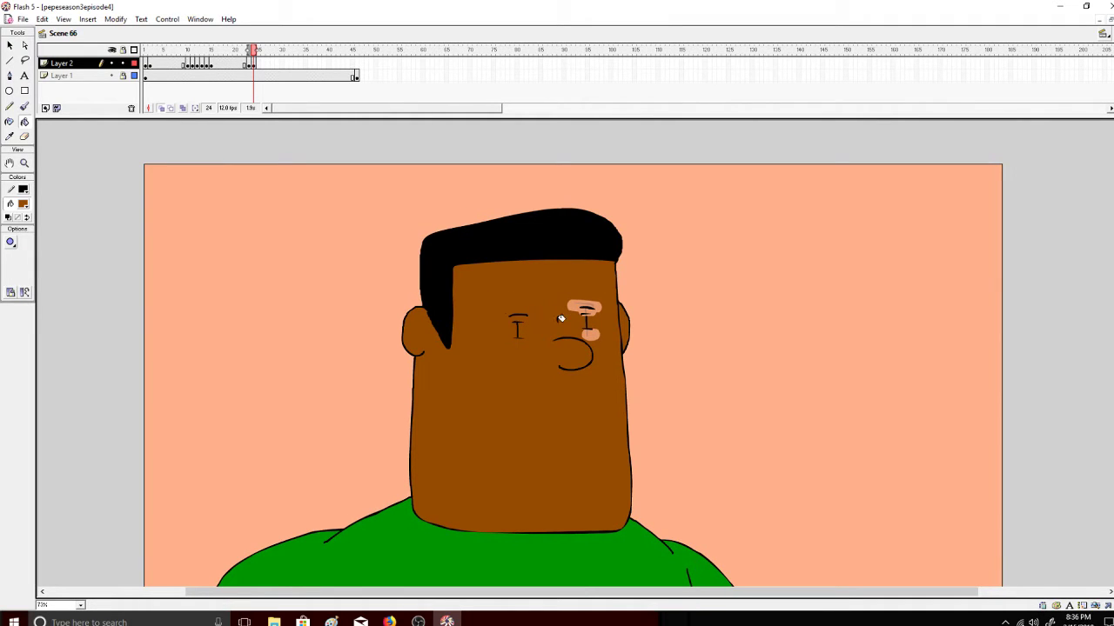
pyautogui.moveTo(545, 313); pyautogui.dragTo(486, 305)
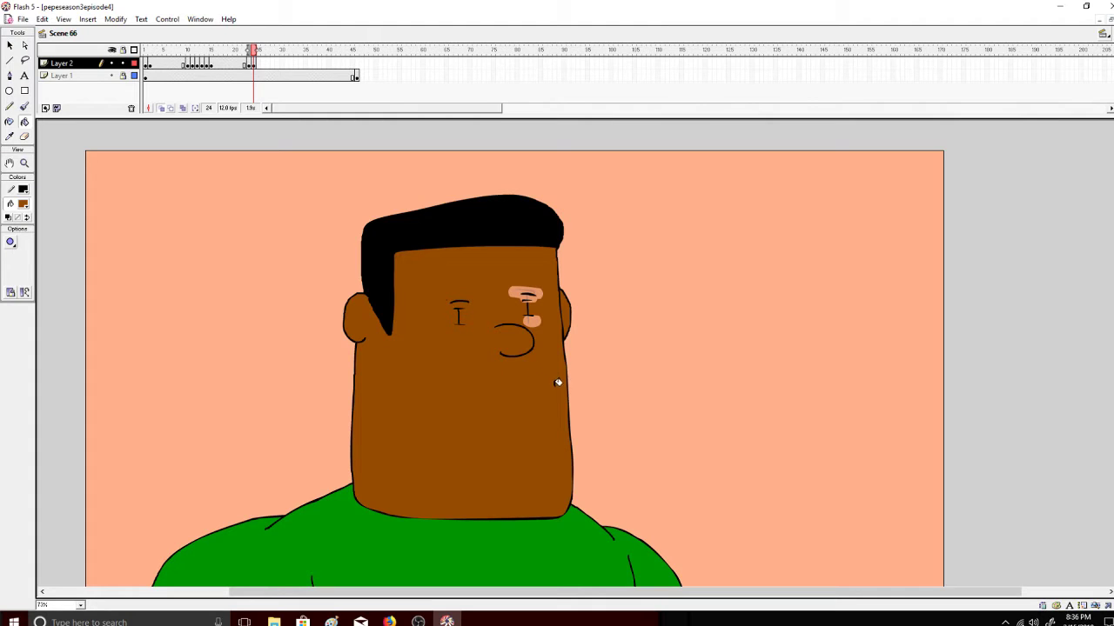
pyautogui.click(533, 319)
pyautogui.click(533, 294)
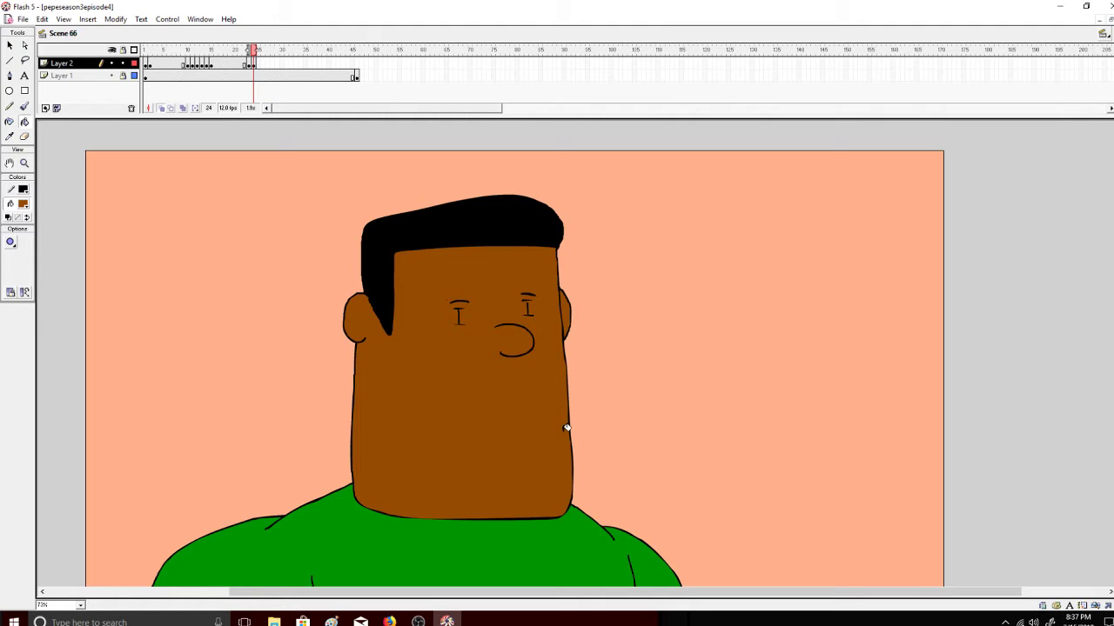
# - Switch to Firefox, pause the Pandora station and open youtube.com in a new tab
pyautogui.click(389, 621)
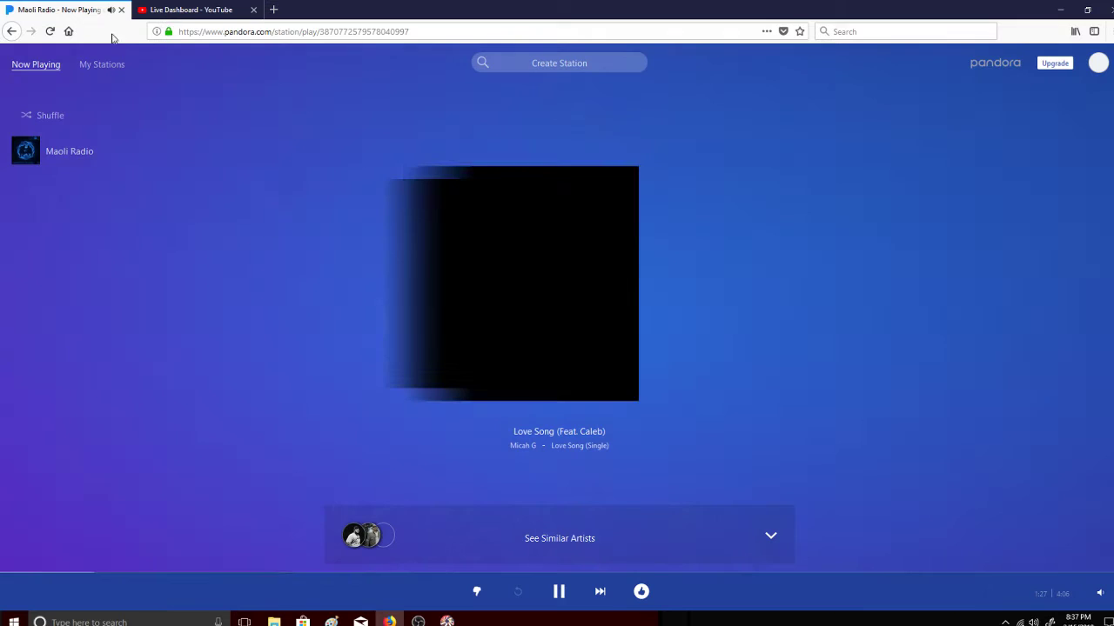
pyautogui.click(78, 10)
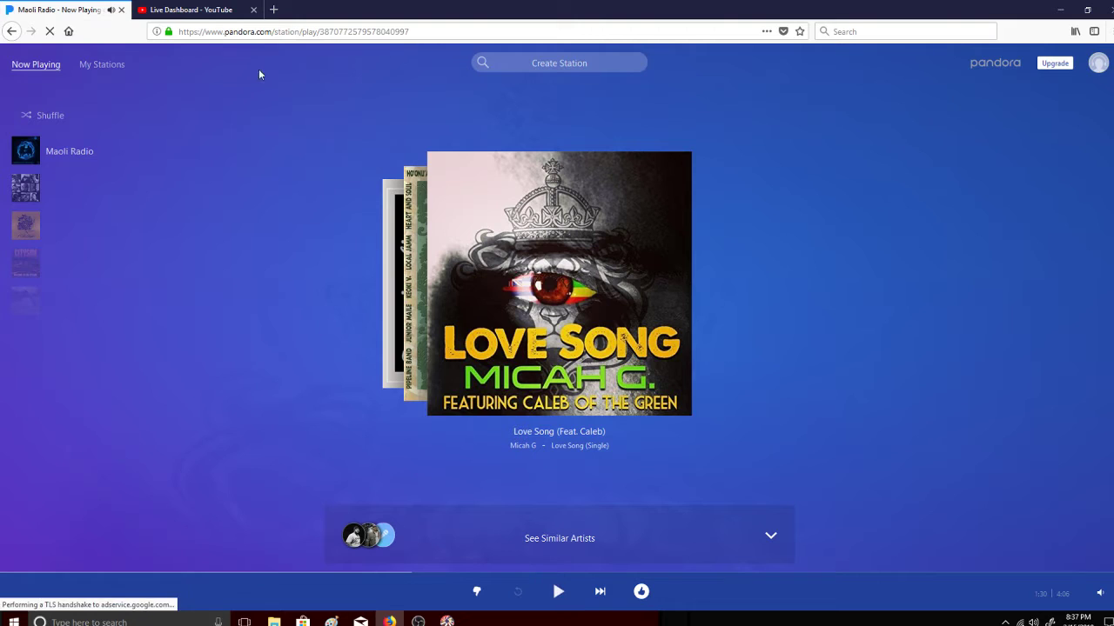
pyautogui.click(277, 12)
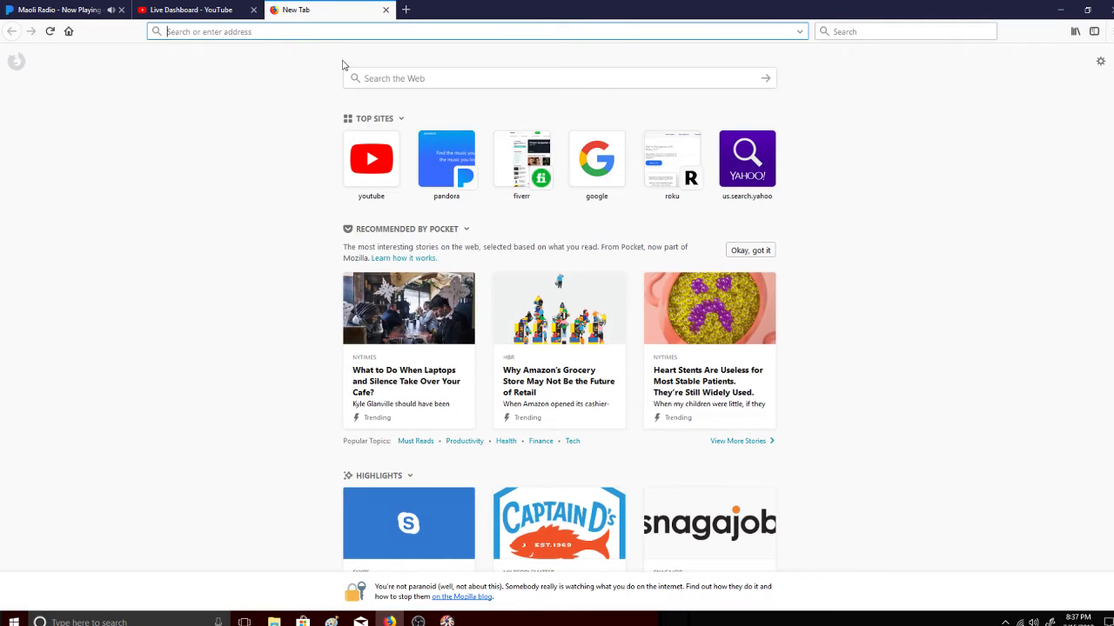
pyautogui.write('youtube.com')
pyautogui.press('Return')
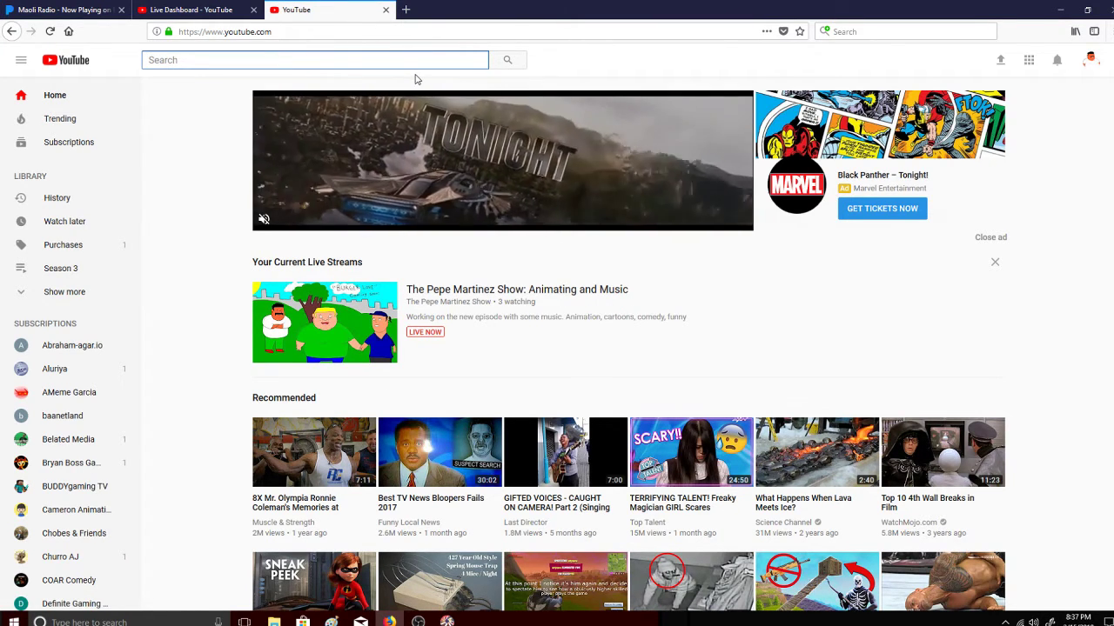
# - Search YouTube for lynyrd skynyrd and play the 7:39 Simple Man video, skipping the ad
pyautogui.write('lynerd sk')
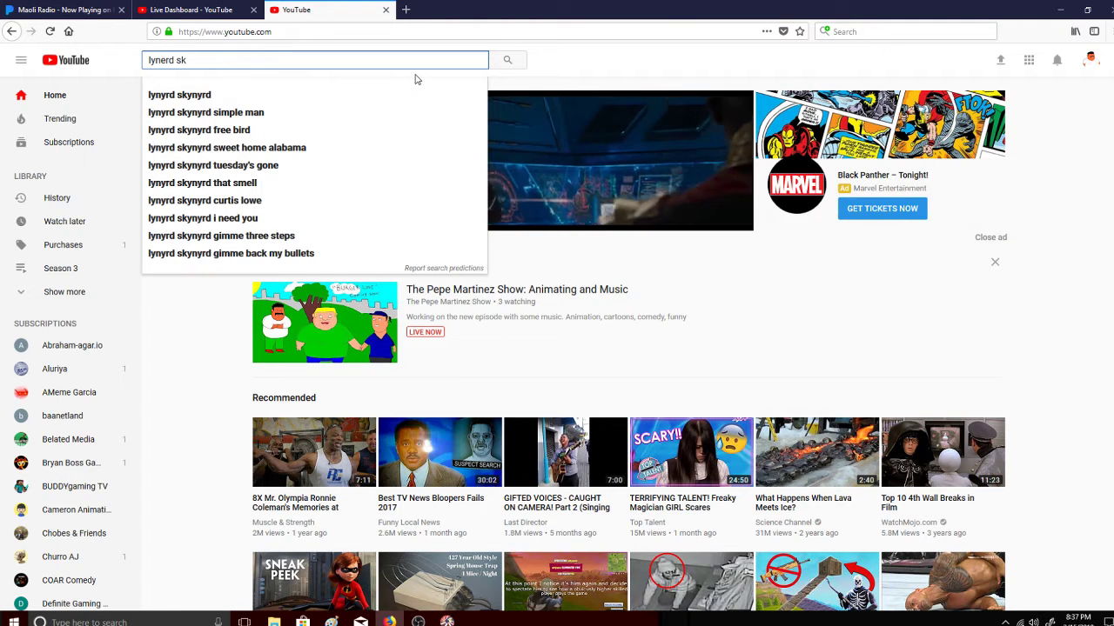
pyautogui.click(295, 99)
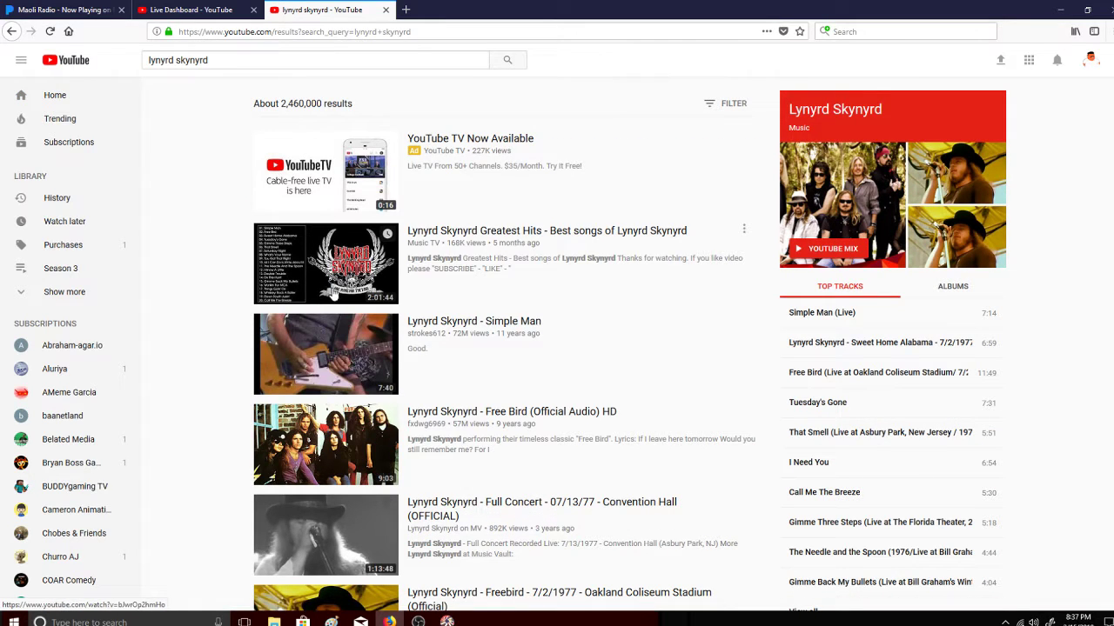
pyautogui.click(346, 357)
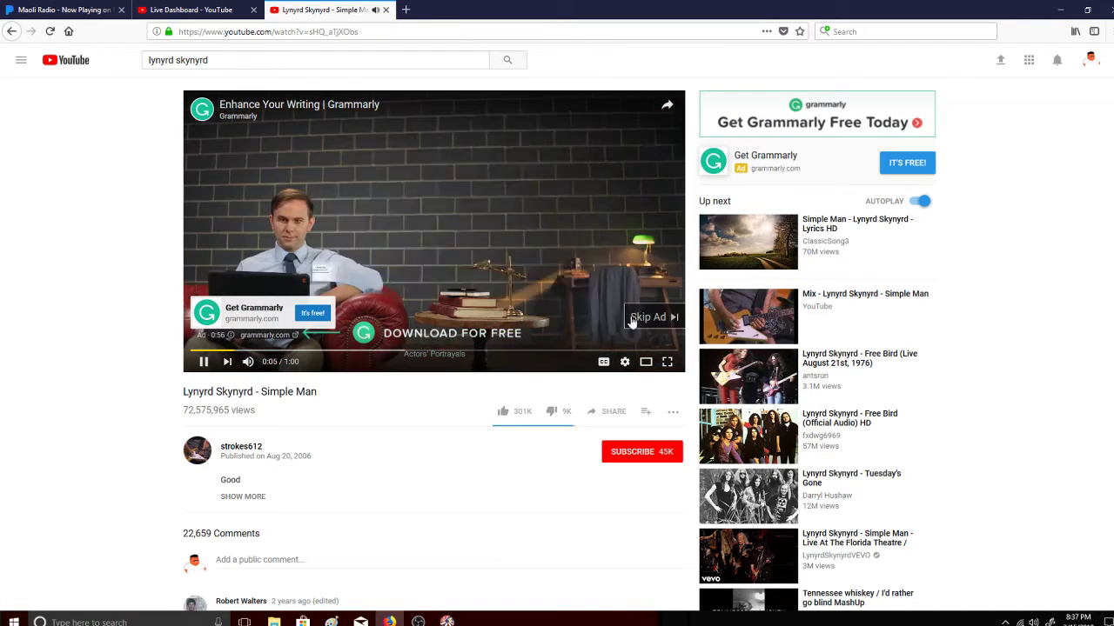
pyautogui.click(637, 320)
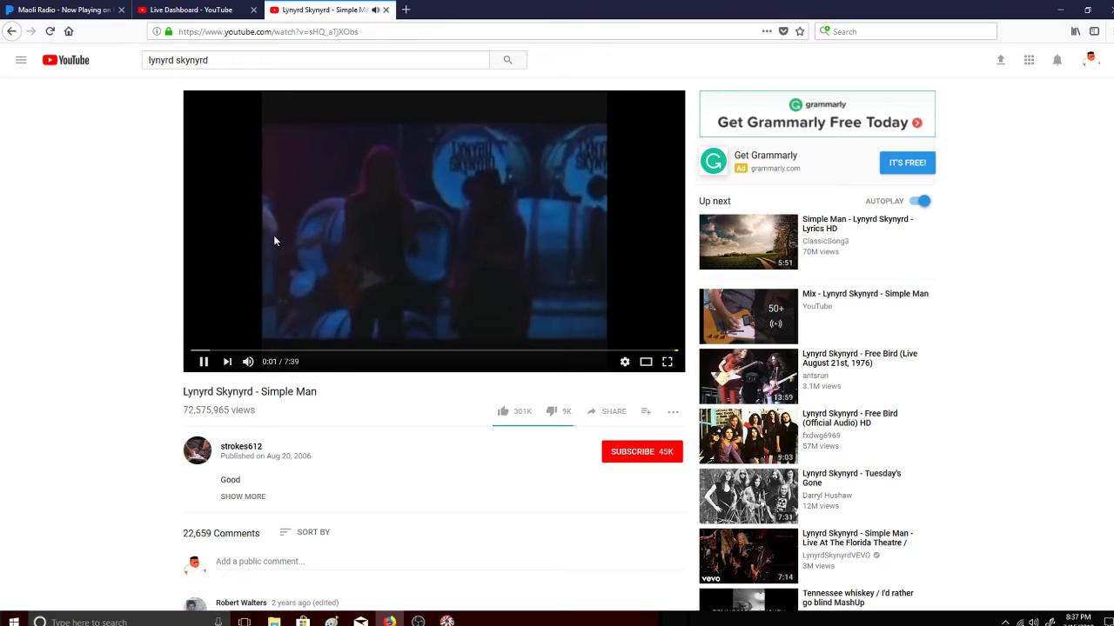
# - Check the YouTube live dashboard, switch back to Flash 5 and lower the headset's speaker volume
pyautogui.click(191, 9)
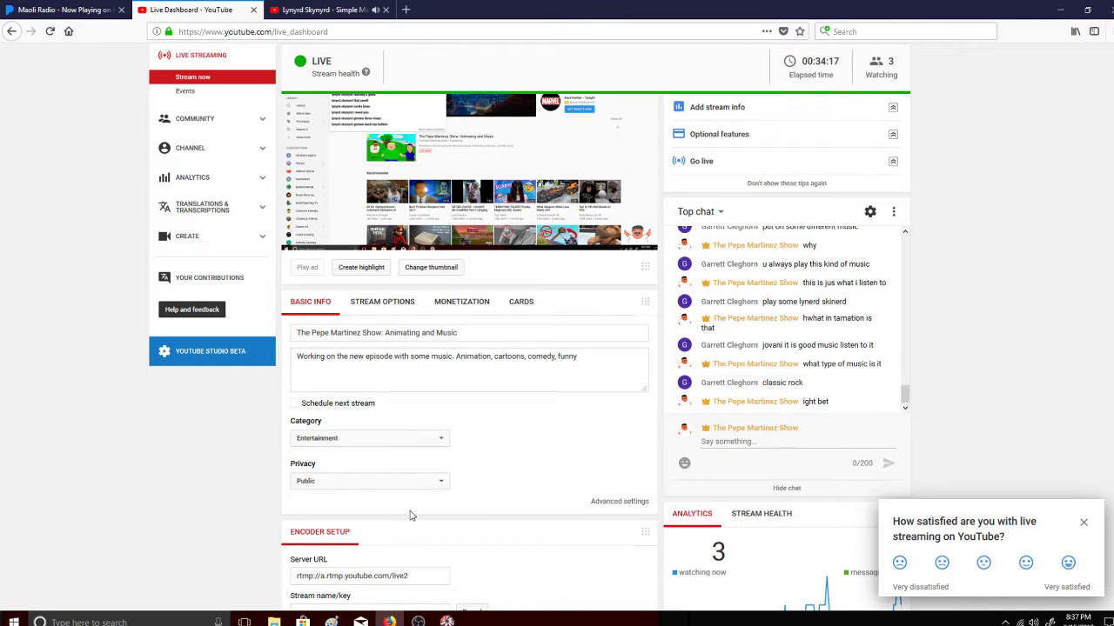
pyautogui.click(447, 621)
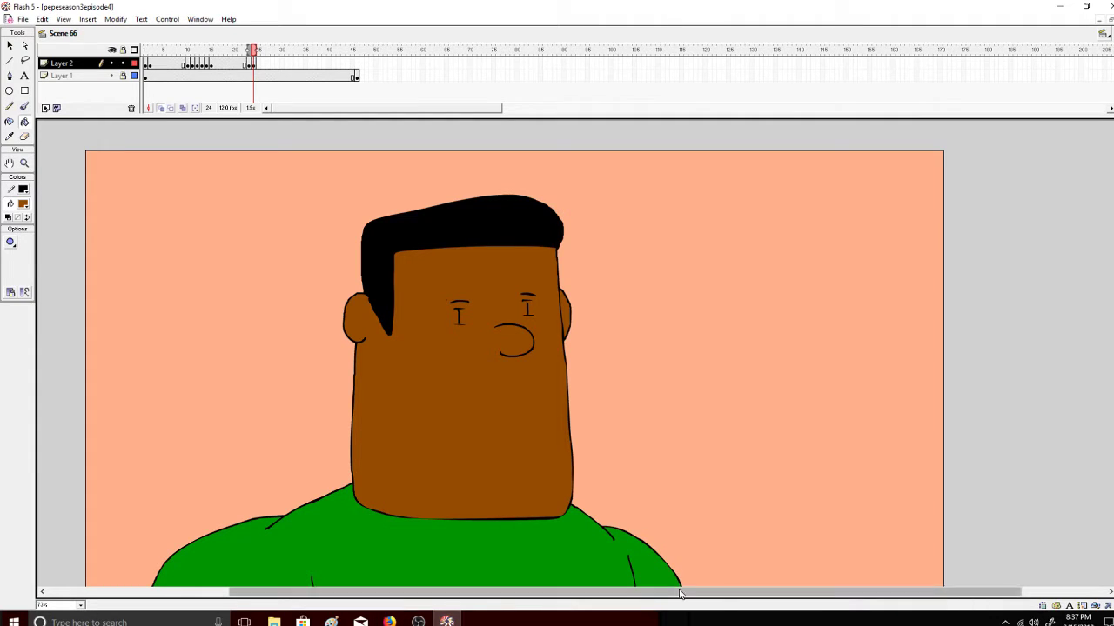
pyautogui.click(1033, 621)
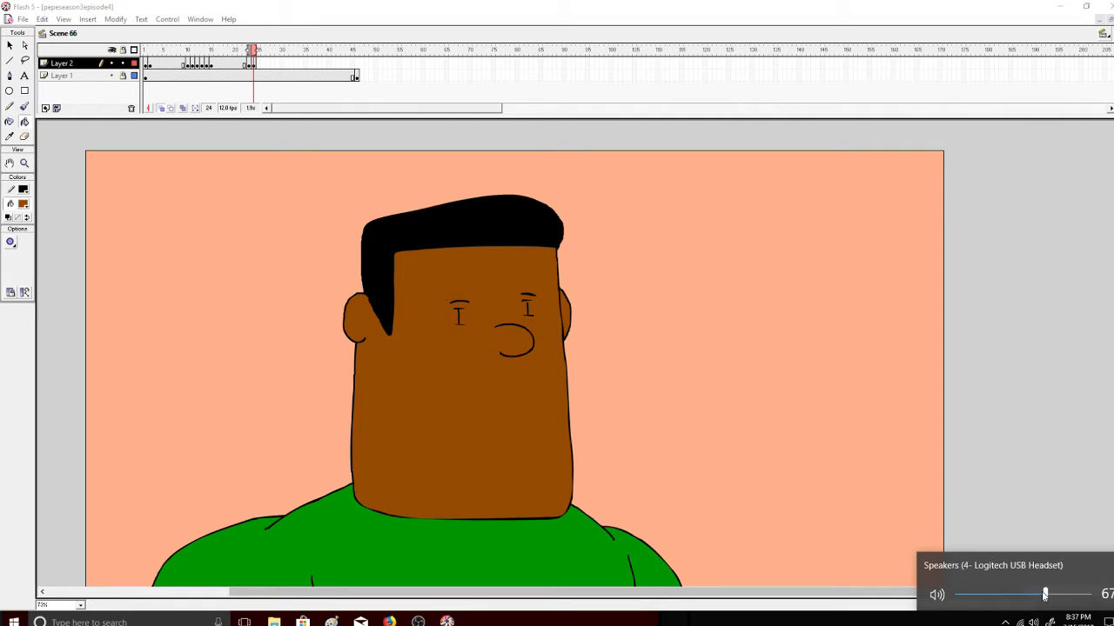
pyautogui.moveTo(1044, 595); pyautogui.dragTo(1014, 594)
pyautogui.click(1023, 448)
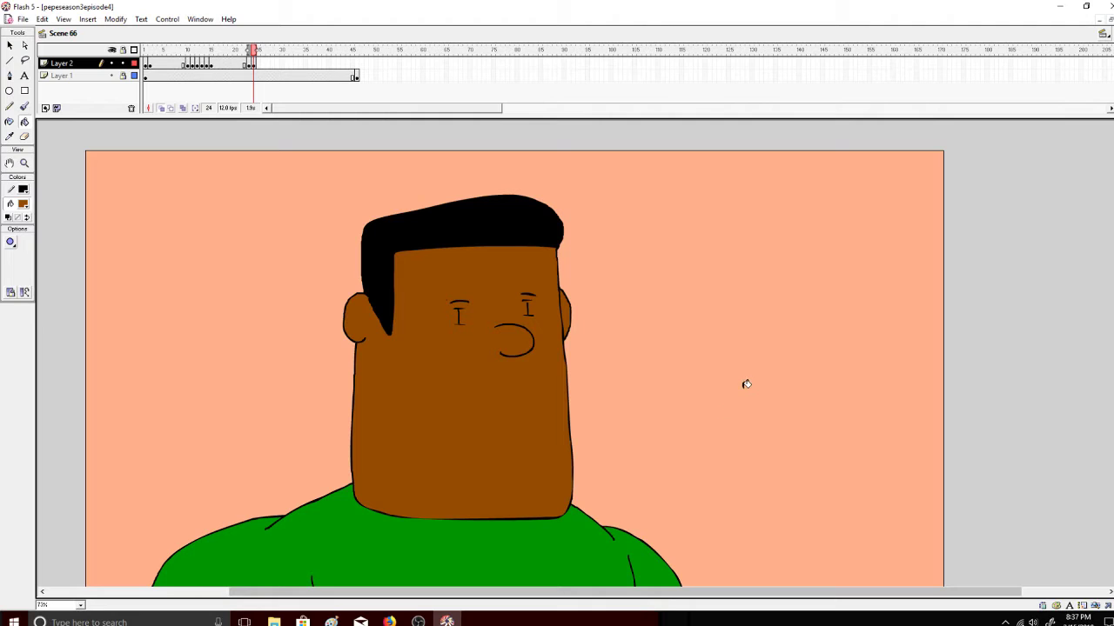
# - Insert a keyframe at frame 25 of Layer 2, repeating the half-closed eye pose
pyautogui.moveTo(271, 55); pyautogui.dragTo(258, 56)
pyautogui.click(257, 65)
pyautogui.rightClick(259, 66)
pyautogui.click(295, 120)
pyautogui.click(258, 63)
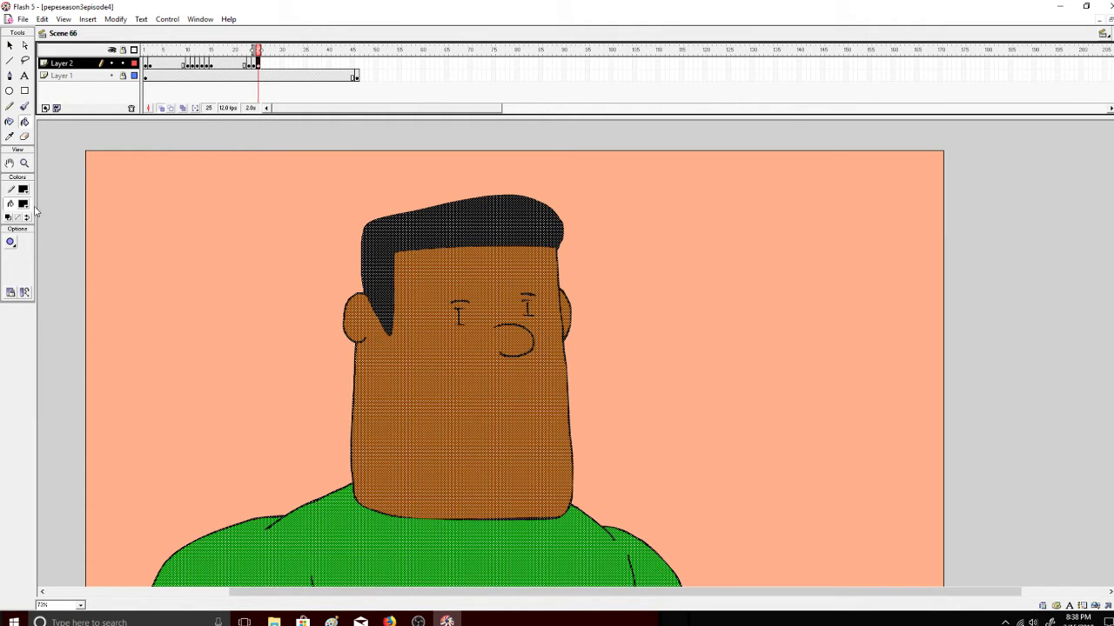
# - On frame 25, erase the eyelid arcs and vertical lines of both eyes, undoing and redoing the last erasure
pyautogui.click(25, 137)
pyautogui.moveTo(460, 319); pyautogui.dragTo(456, 321)
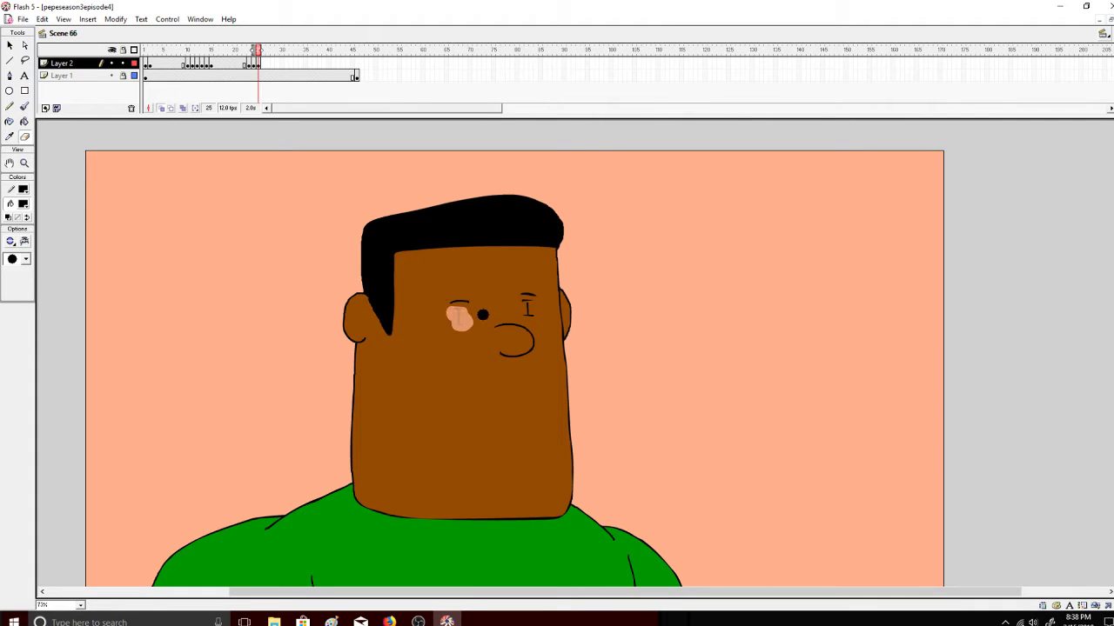
pyautogui.moveTo(527, 308); pyautogui.dragTo(530, 305)
pyautogui.moveTo(460, 308); pyautogui.dragTo(451, 302)
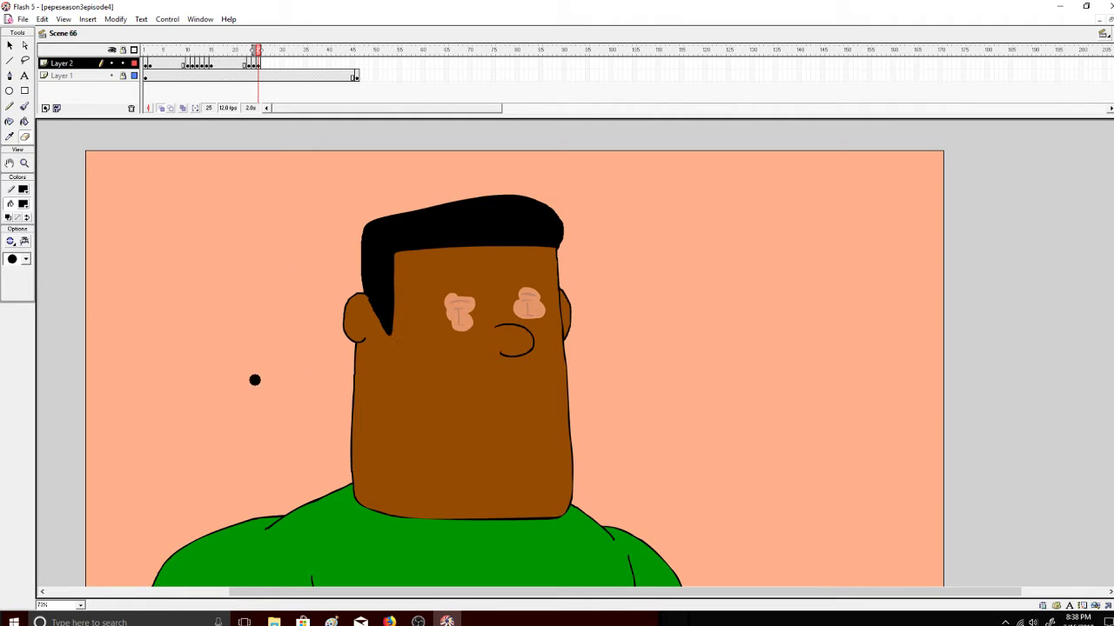
pyautogui.hotkey('ctrl', 'z')
pyautogui.moveTo(457, 310); pyautogui.dragTo(450, 301)
# - Brush closed eyes on frame 25 as two short, close black lines per eye, undoing the stray strokes
pyautogui.click(24, 106)
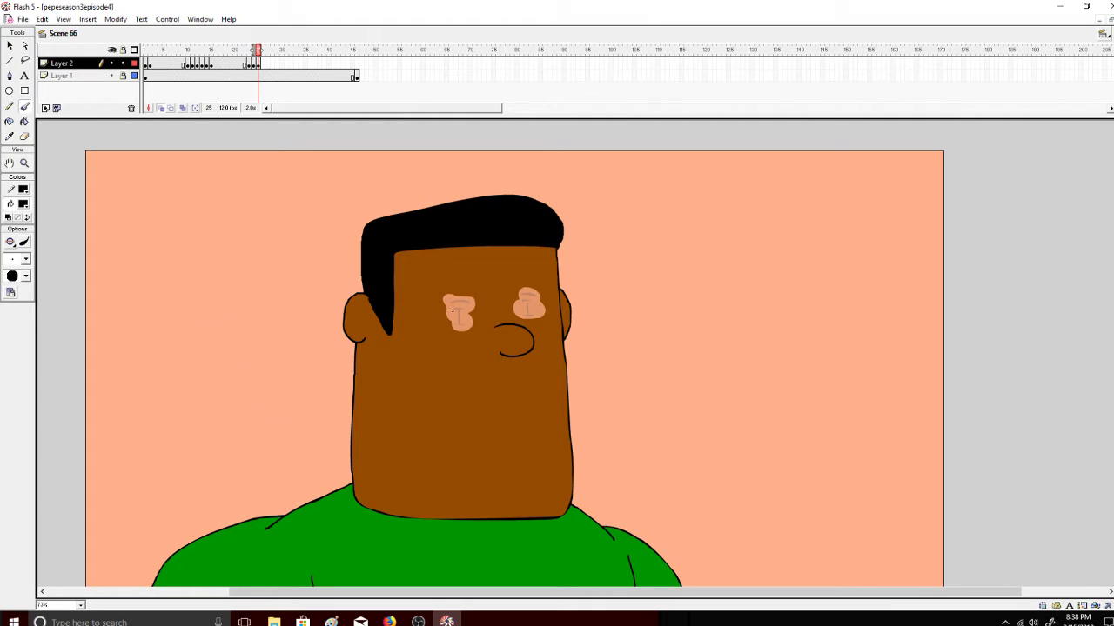
pyautogui.moveTo(464, 310); pyautogui.dragTo(462, 304)
pyautogui.hotkey('ctrl', 'z')
pyautogui.hotkey('ctrl', 'z')
pyautogui.hotkey('ctrl', 'z')
pyautogui.moveTo(520, 301); pyautogui.dragTo(538, 301)
pyautogui.moveTo(540, 308); pyautogui.dragTo(524, 296)
# - Fill the erased patches around both closed eyes with the brown sampled from the face
pyautogui.click(24, 121)
pyautogui.click(23, 204)
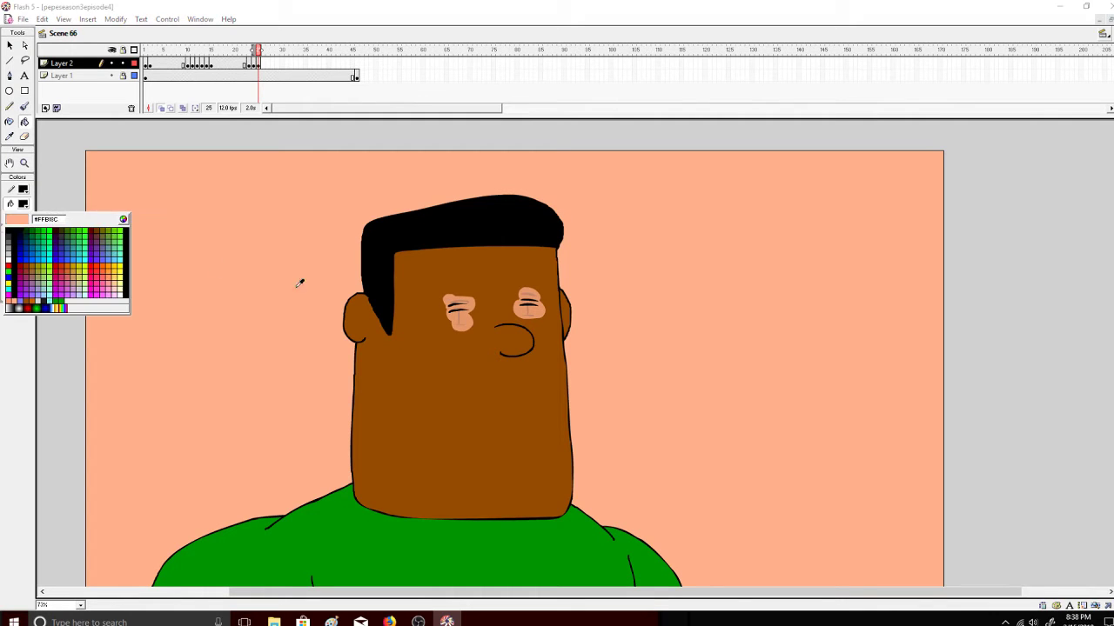
pyautogui.click(401, 366)
pyautogui.click(459, 315)
pyautogui.click(525, 312)
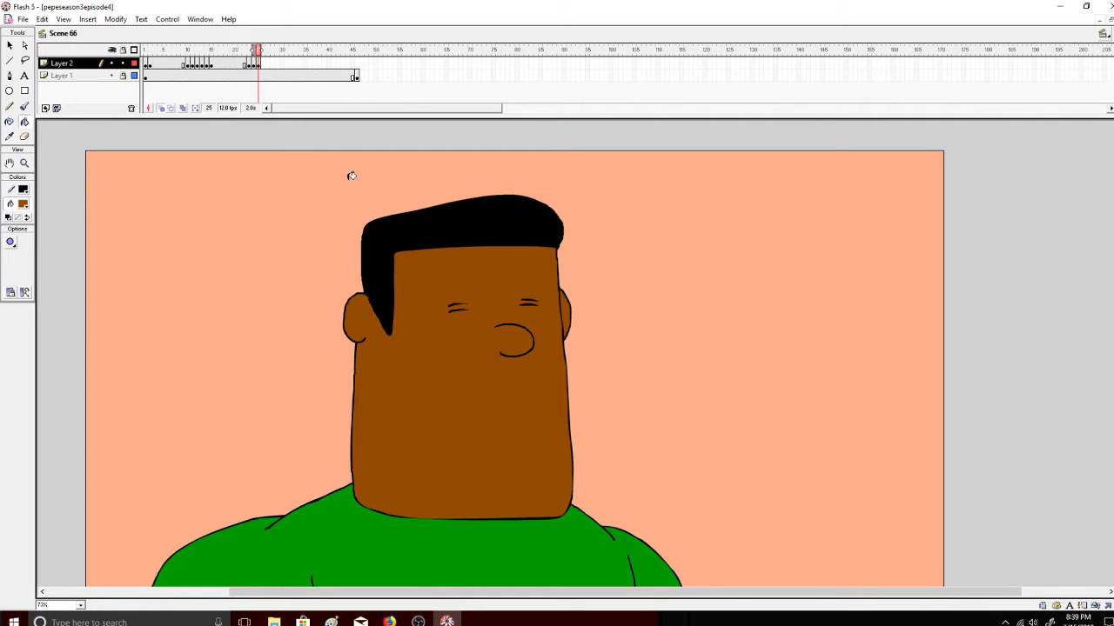
# - Copy the half-closed eye pose from frame 24 of Layer 2 and paste it into frame 26
pyautogui.rightClick(253, 69)
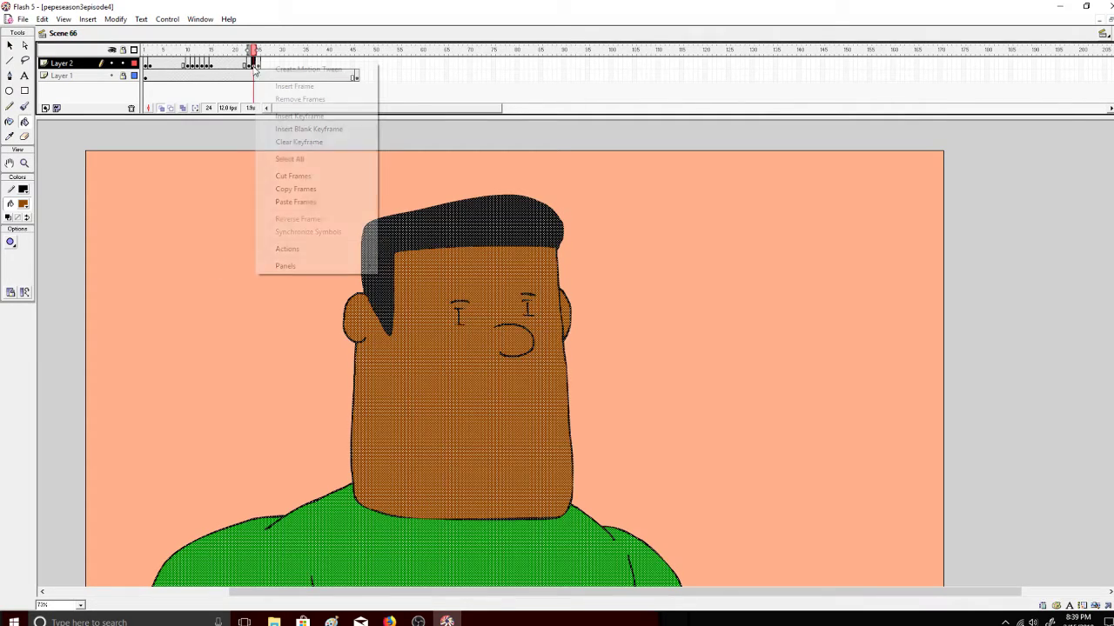
pyautogui.click(283, 189)
pyautogui.rightClick(260, 68)
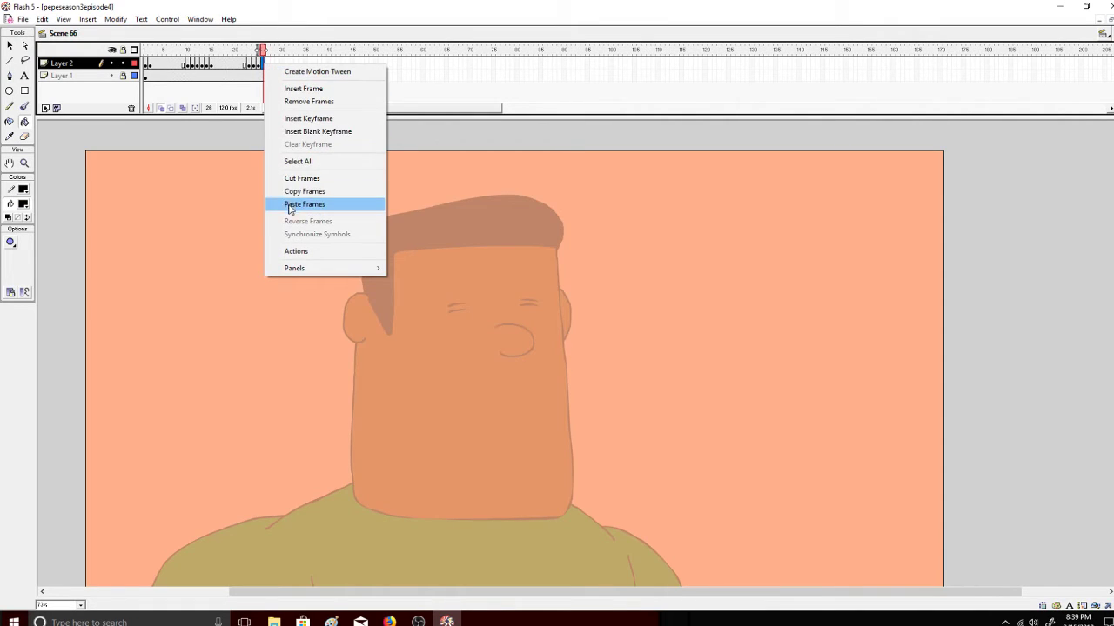
pyautogui.click(301, 207)
# - Copy the open-eyed pose from frame 23 into frame 27 of Layer 2 and preview the blink frames
pyautogui.rightClick(250, 63)
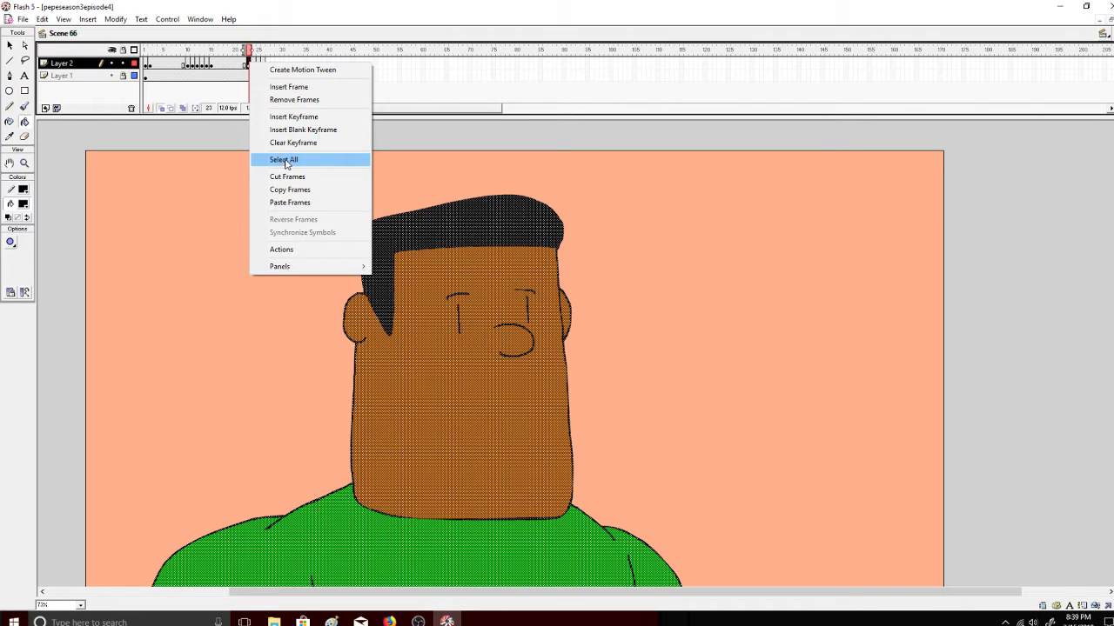
pyautogui.click(290, 189)
pyautogui.rightClick(268, 65)
pyautogui.click(304, 201)
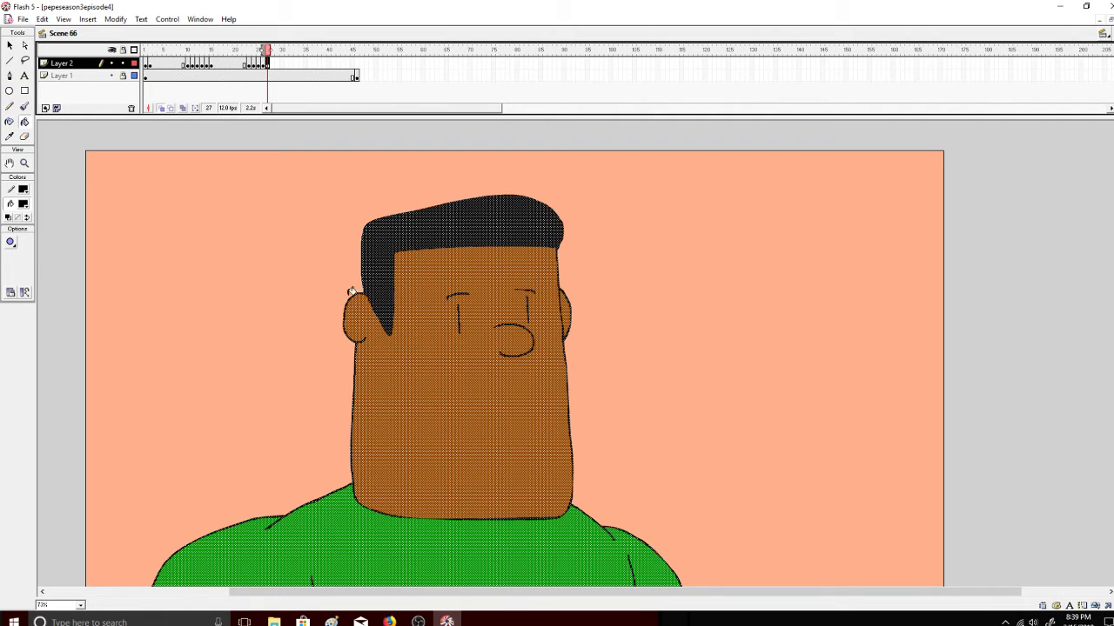
pyautogui.click(253, 64)
pyautogui.click(267, 65)
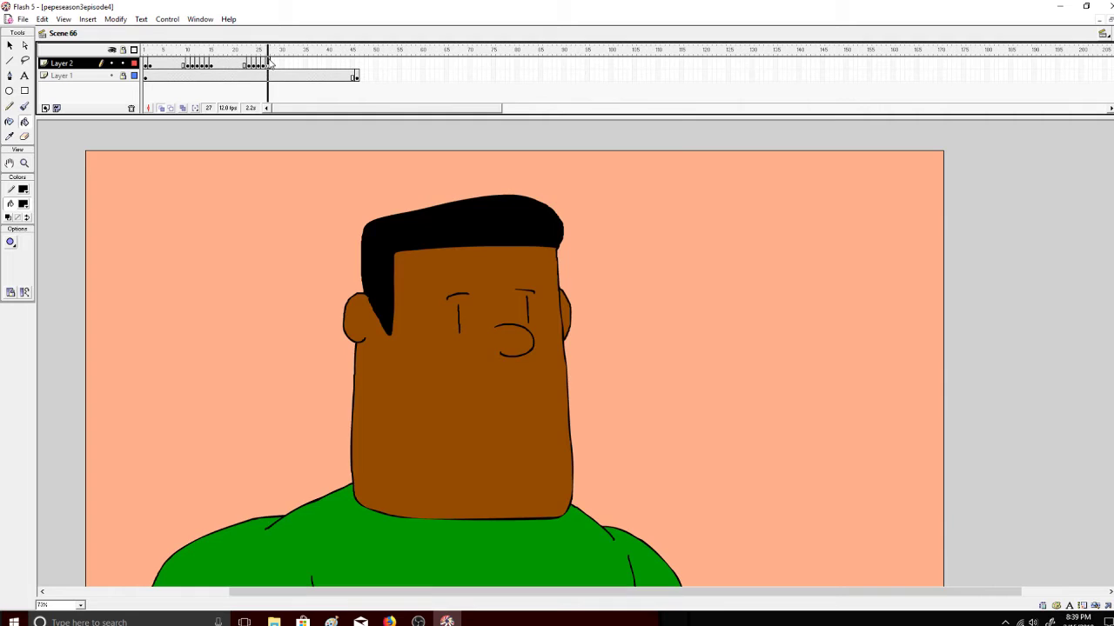
# - Insert a keyframe at frame 39 of Layer 2 and remove surplus frames so that it sits at frame 36
pyautogui.rightClick(322, 65)
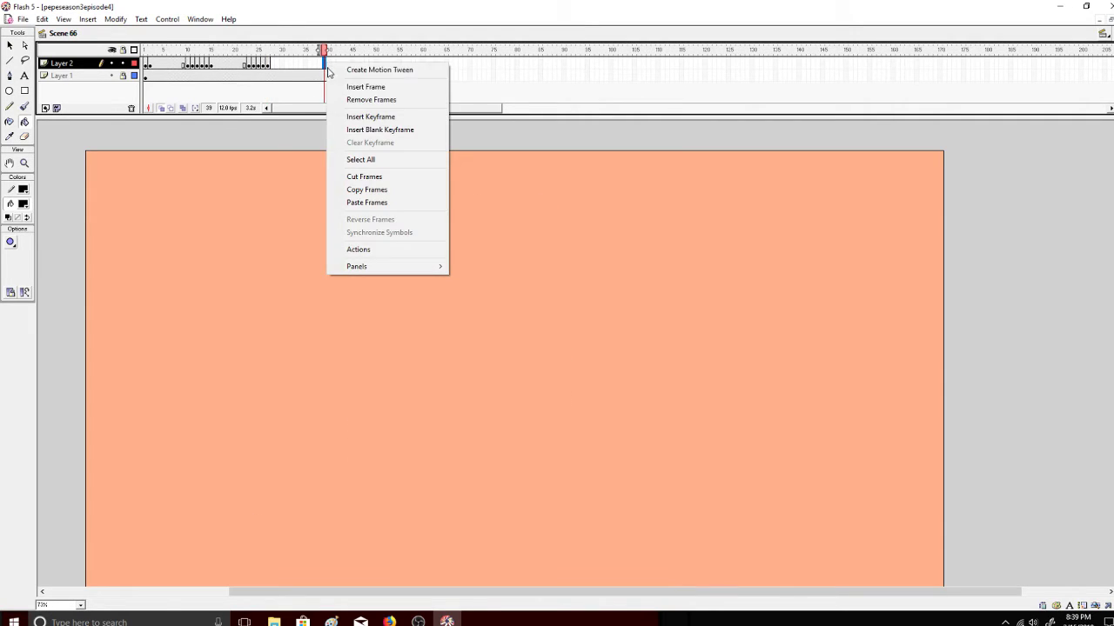
pyautogui.click(348, 115)
pyautogui.moveTo(341, 49); pyautogui.dragTo(316, 66)
pyautogui.rightClick(319, 68)
pyautogui.click(343, 102)
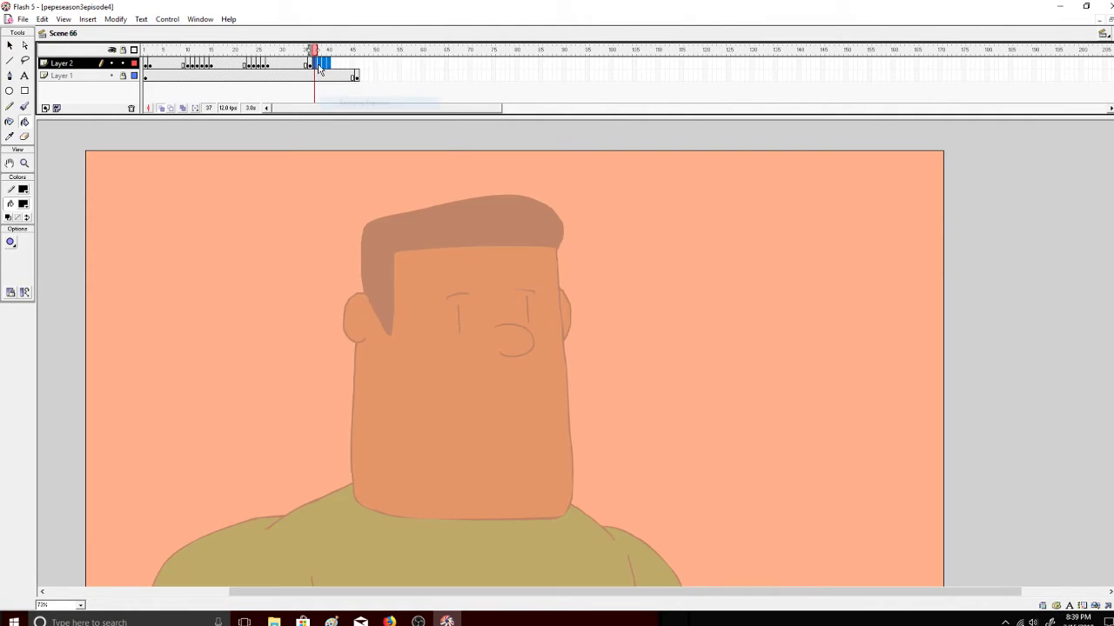
# - Insert a keyframe at frame 37 of Layer 2, activate the Subselect tool and deselect the character
pyautogui.rightClick(316, 66)
pyautogui.press('Escape')
pyautogui.rightClick(316, 67)
pyautogui.click(348, 114)
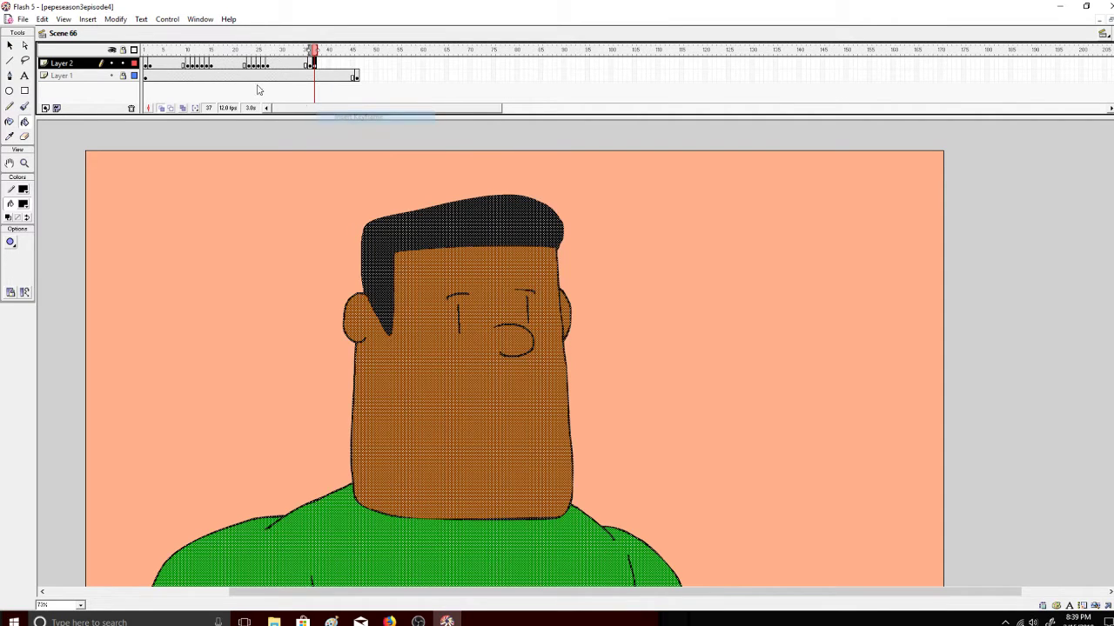
pyautogui.click(24, 45)
pyautogui.click(170, 225)
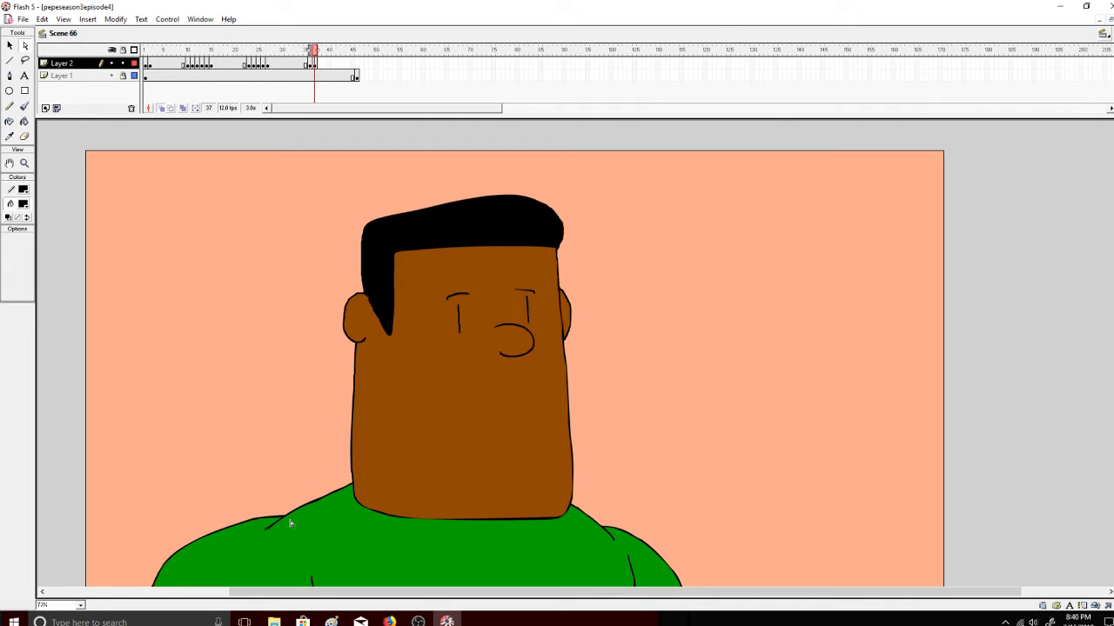
# - Check the song's playback in Firefox, post "das a long song" in the live chat and return to Flash 5
pyautogui.click(389, 622)
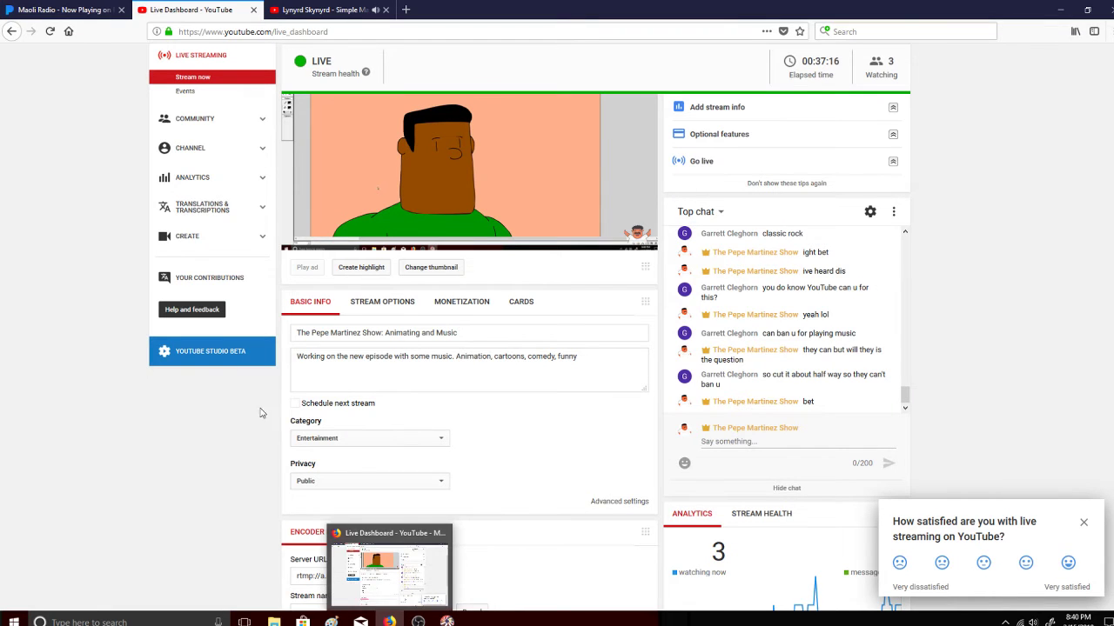
pyautogui.click(326, 9)
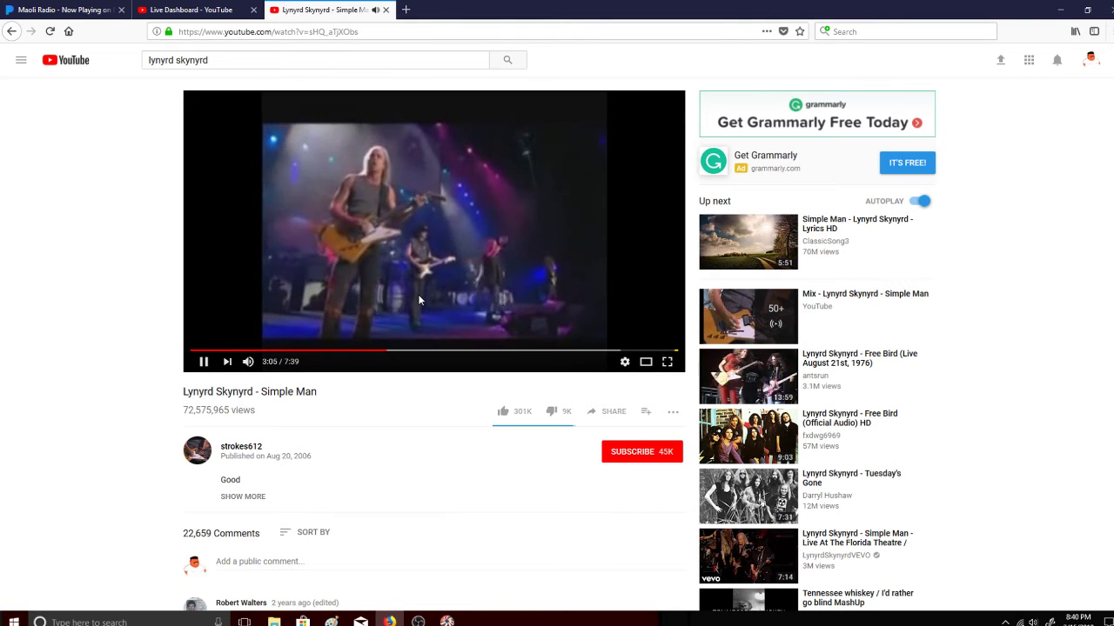
pyautogui.click(190, 10)
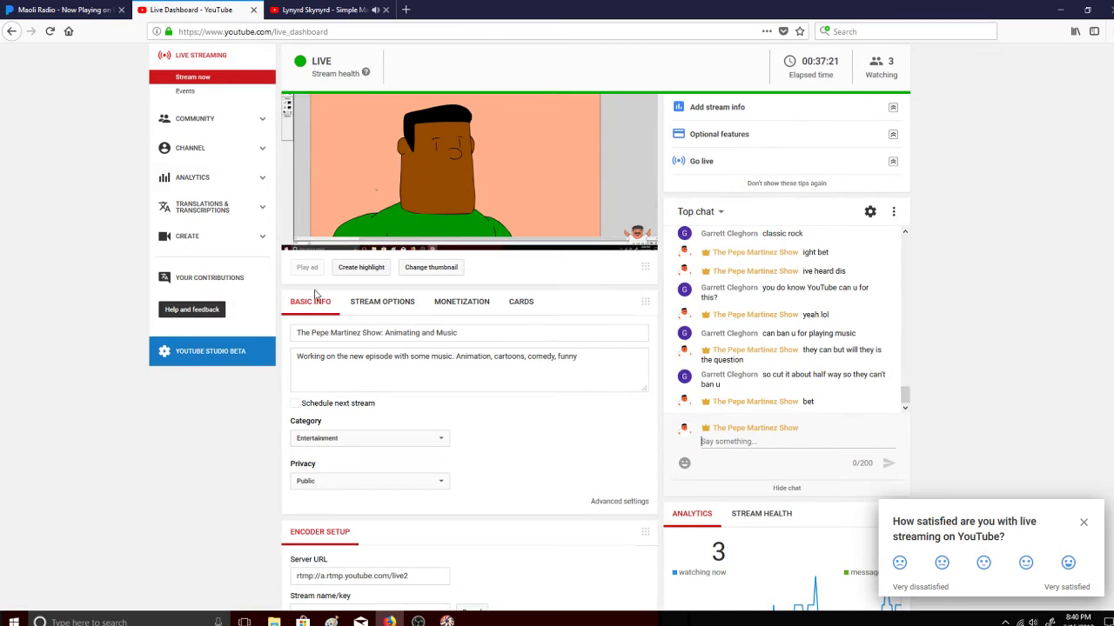
pyautogui.write('das')
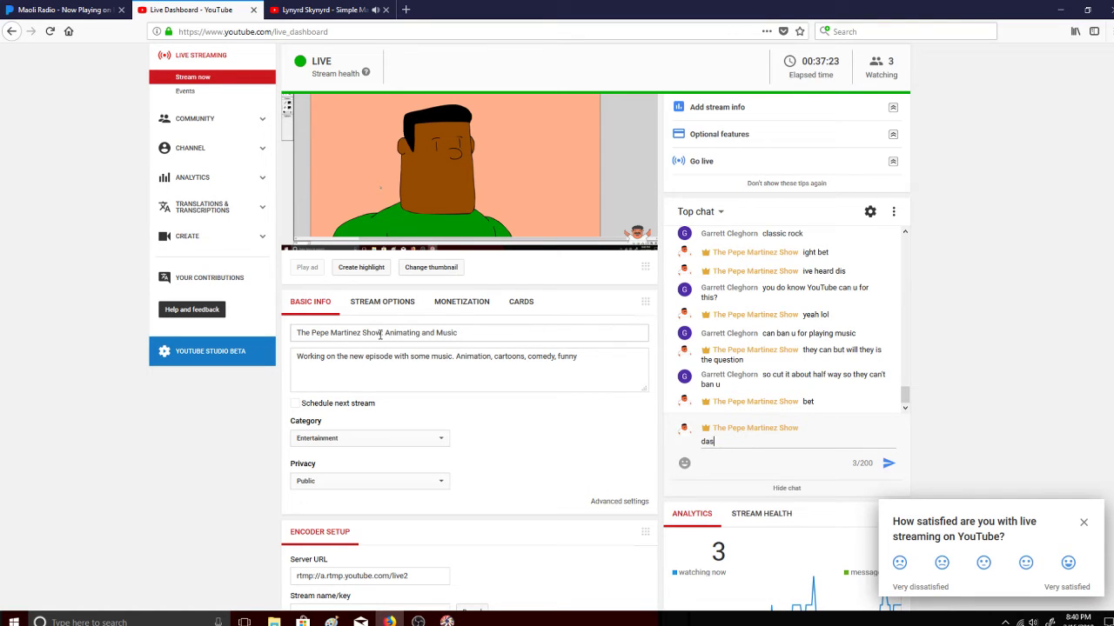
pyautogui.write(' a long song')
pyautogui.press('Return')
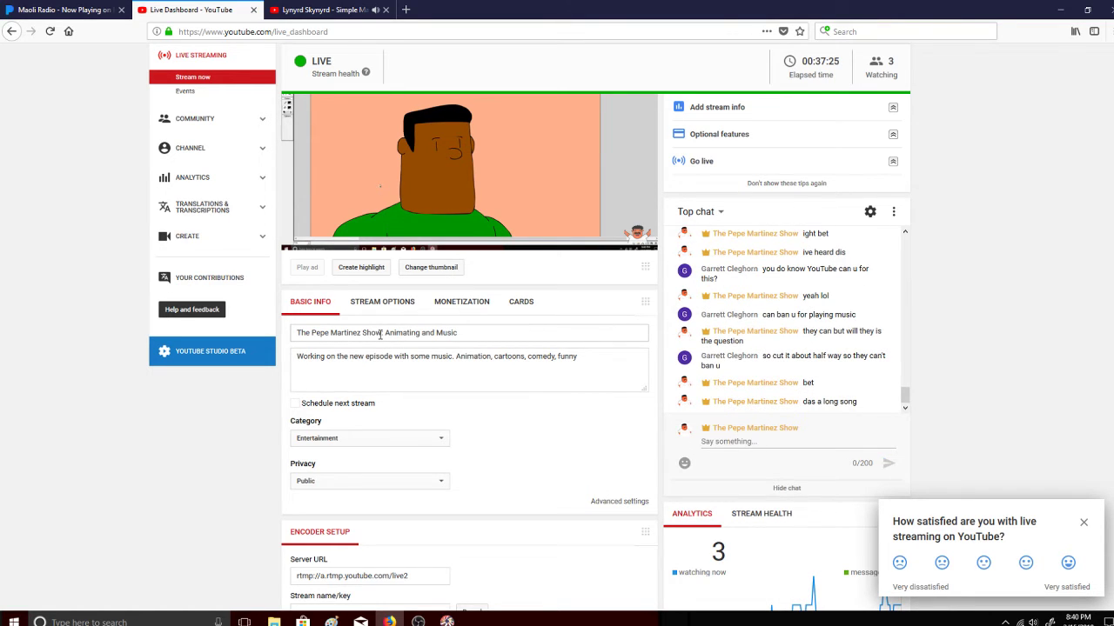
pyautogui.click(315, 16)
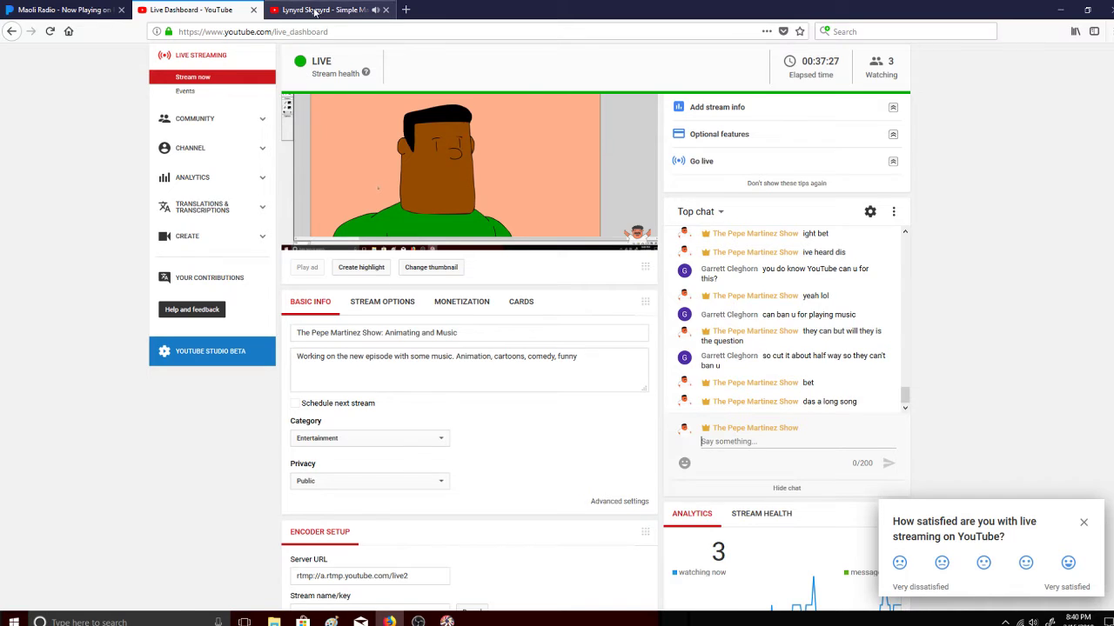
pyautogui.click(226, 18)
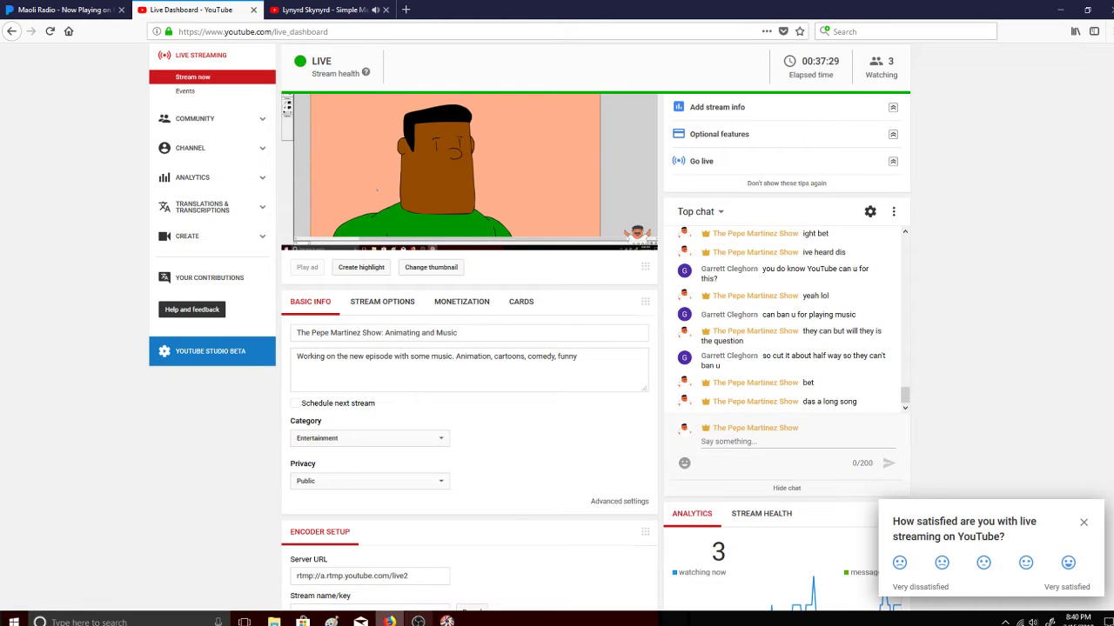
pyautogui.click(446, 621)
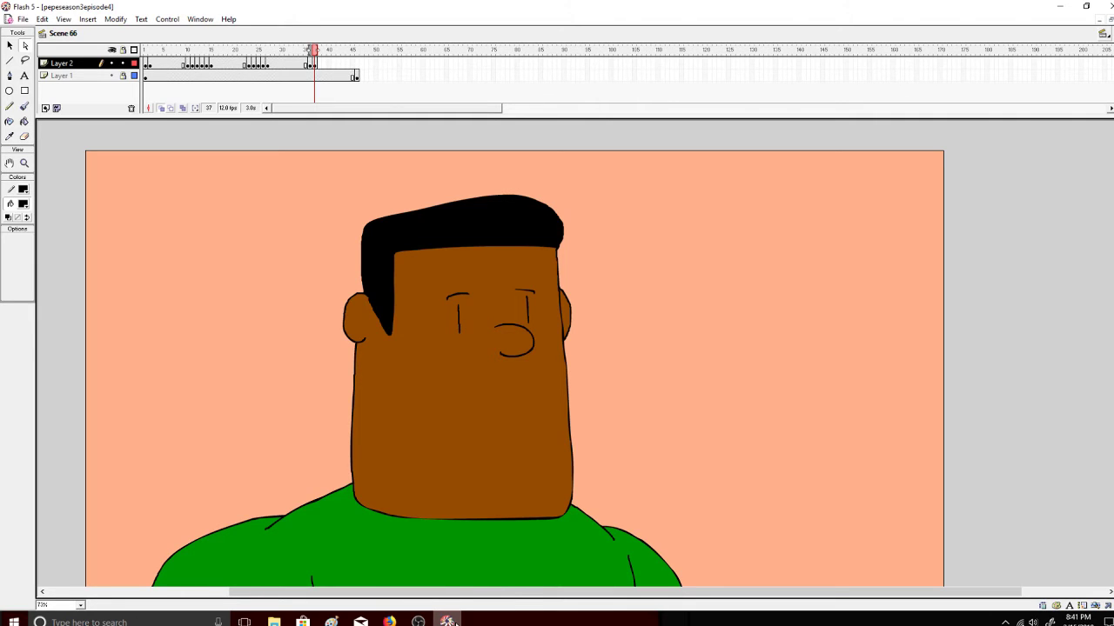
# - Erase both eyebrows at frame 37 of Layer 2 and redraw them with the Brush as thin black arches
pyautogui.moveTo(447, 623)
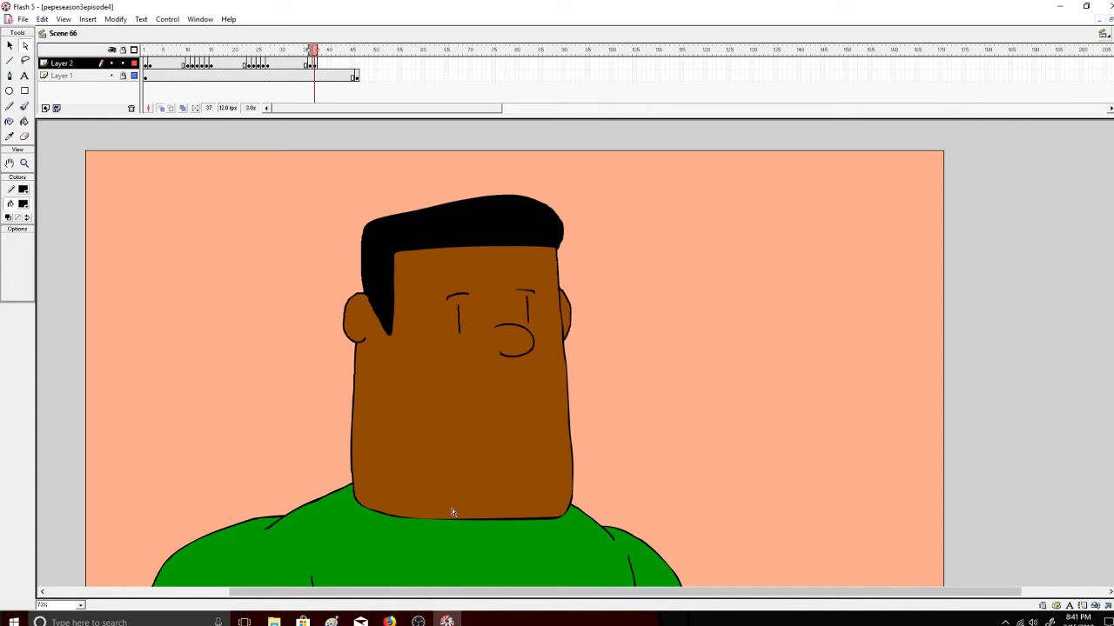
pyautogui.moveTo(314, 51); pyautogui.dragTo(315, 52)
pyautogui.click(25, 137)
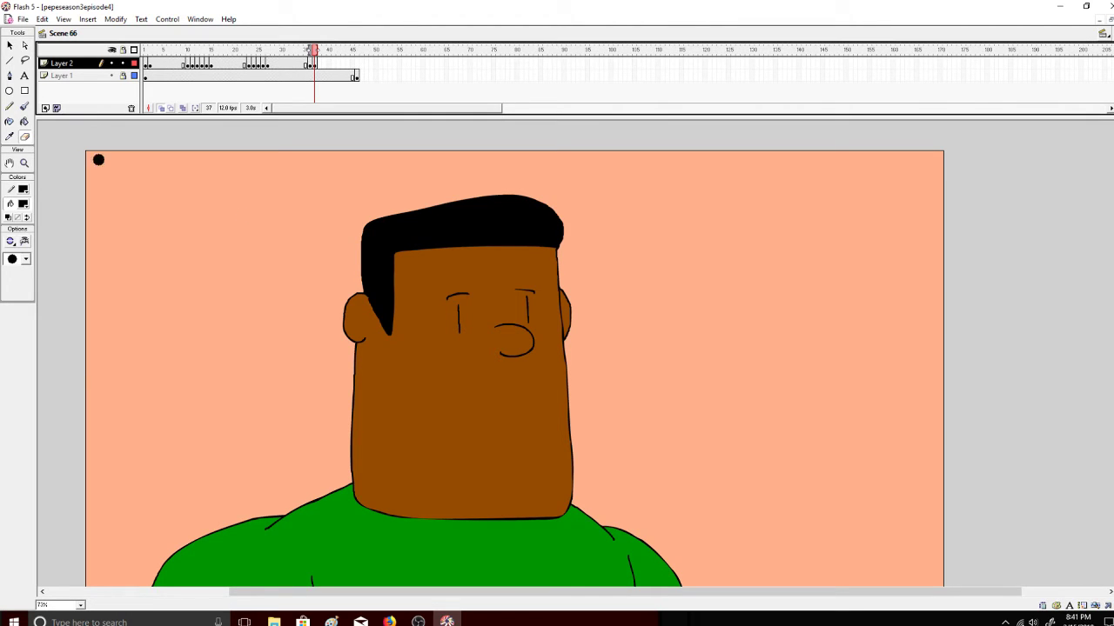
pyautogui.click(452, 297)
pyautogui.moveTo(442, 298); pyautogui.dragTo(543, 290)
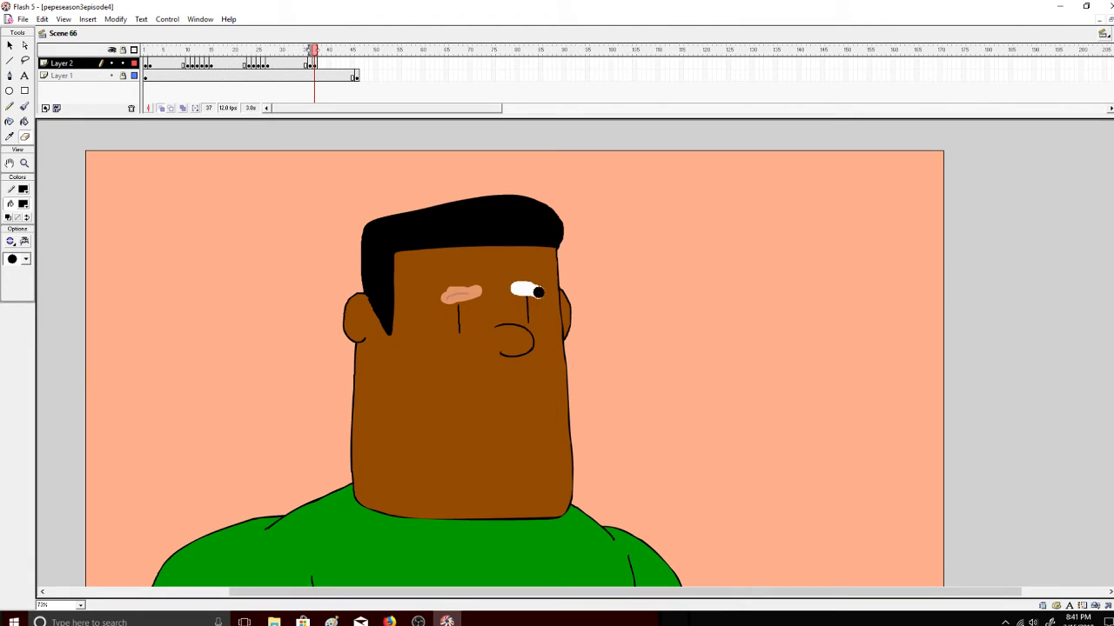
pyautogui.click(24, 106)
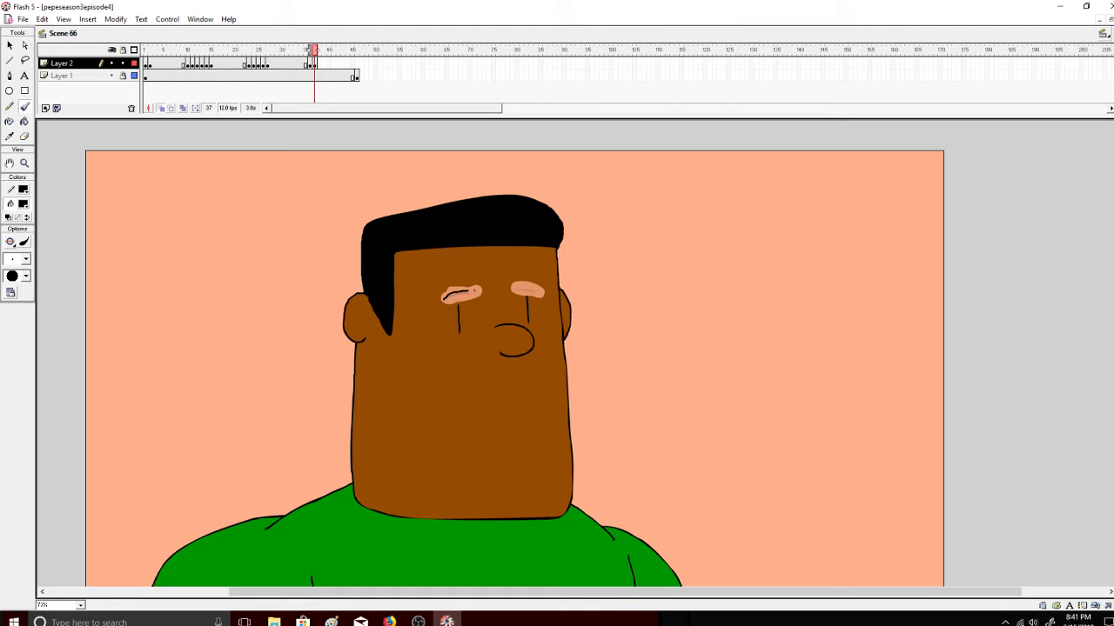
pyautogui.hotkey('ctrl', 'z')
pyautogui.moveTo(514, 293); pyautogui.dragTo(540, 294)
# - Switch to Firefox, close the Lynyrd Skynyrd video and post "thats a good idea right there" in the live chat
pyautogui.hotkey('alt', 'Tab')
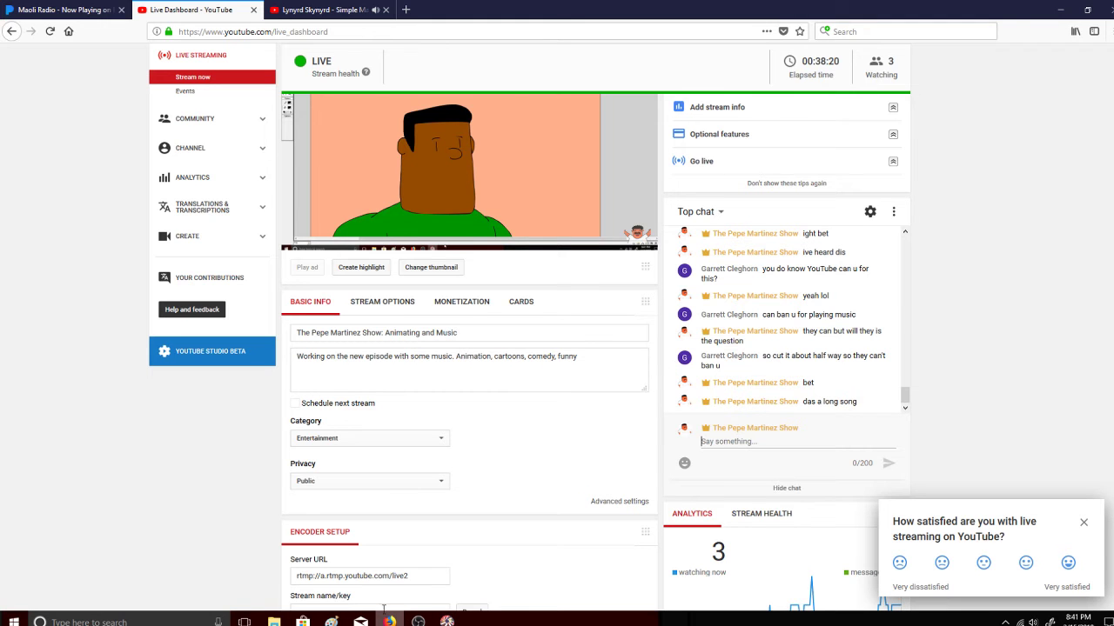
pyautogui.click(310, 12)
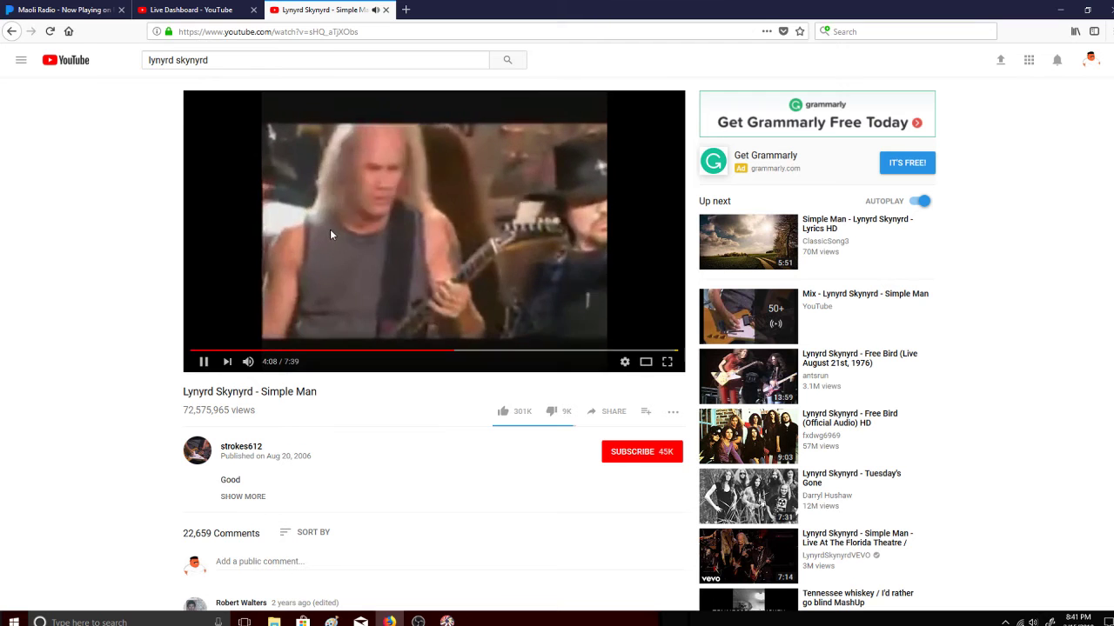
pyautogui.press('space')
pyautogui.click(215, 16)
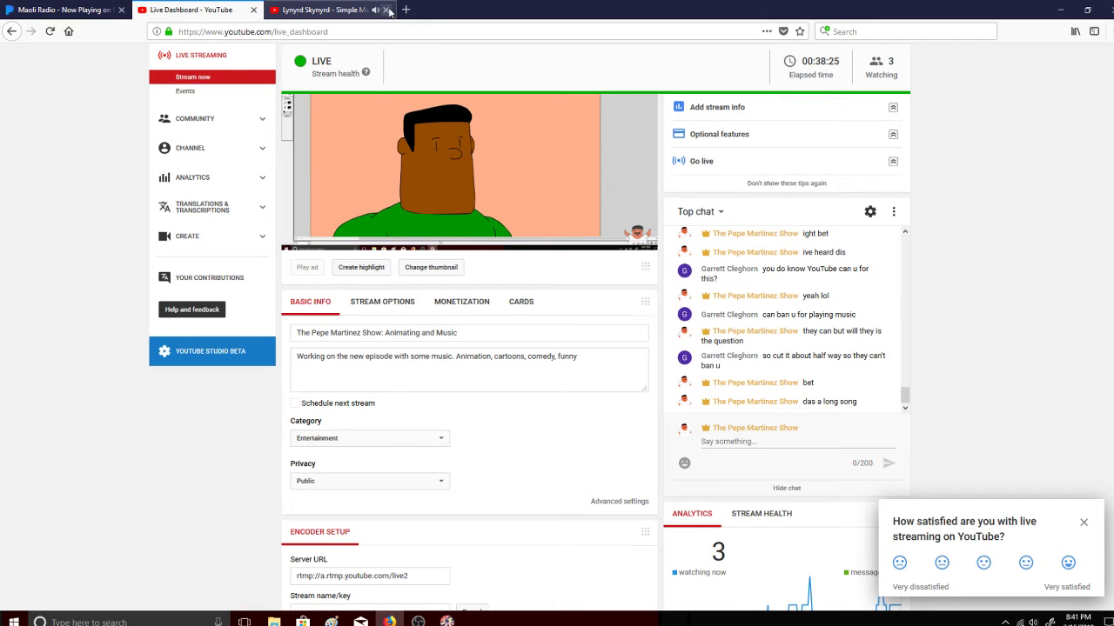
pyautogui.click(385, 9)
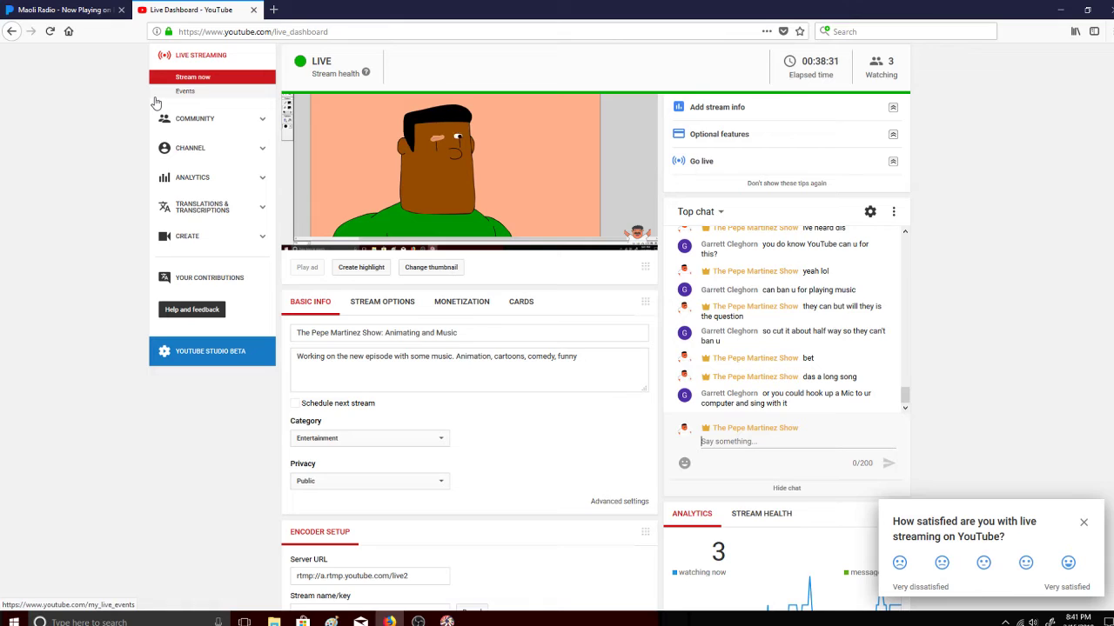
pyautogui.write('thats a good idea right there')
pyautogui.press('Return')
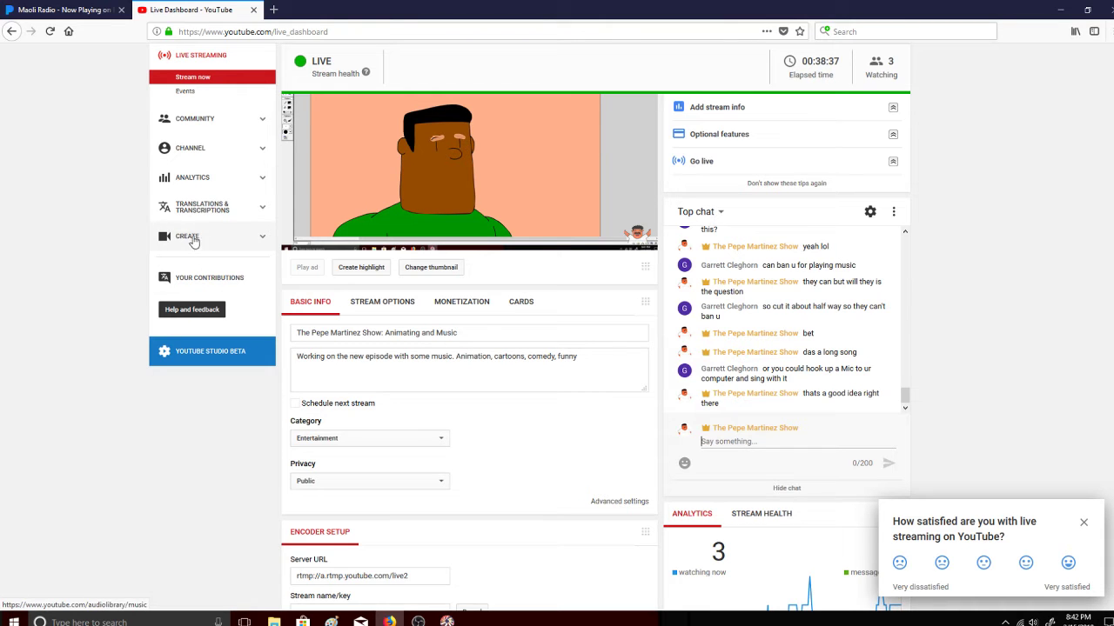
# - Start the Cuban Radio station on Pandora and return to Flash 5
pyautogui.click(103, 19)
pyautogui.moveTo(188, 144)
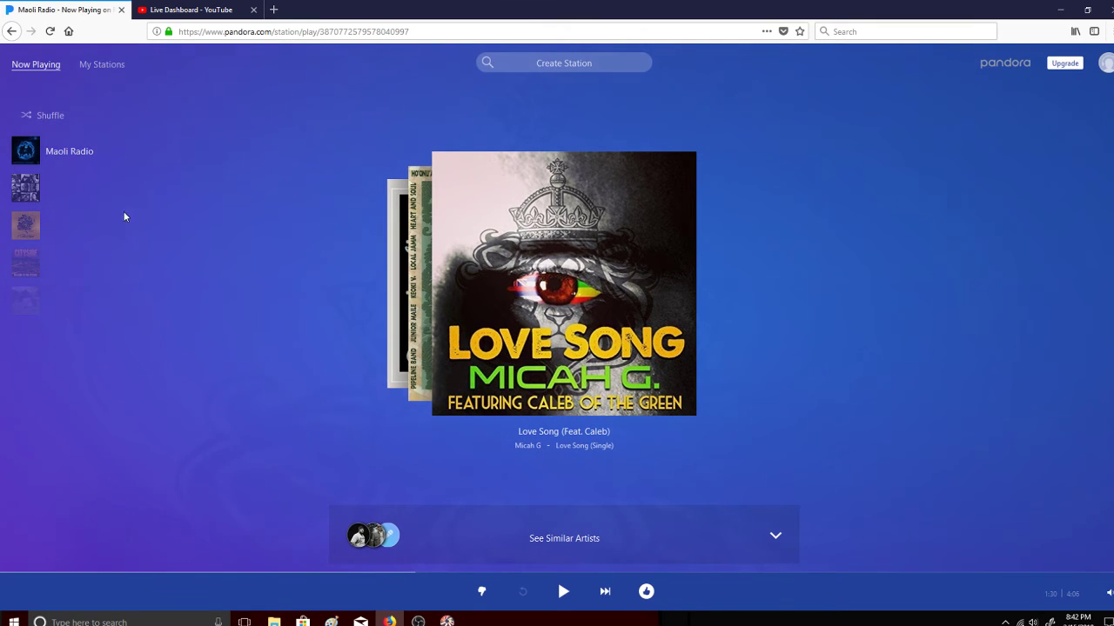
pyautogui.click(61, 193)
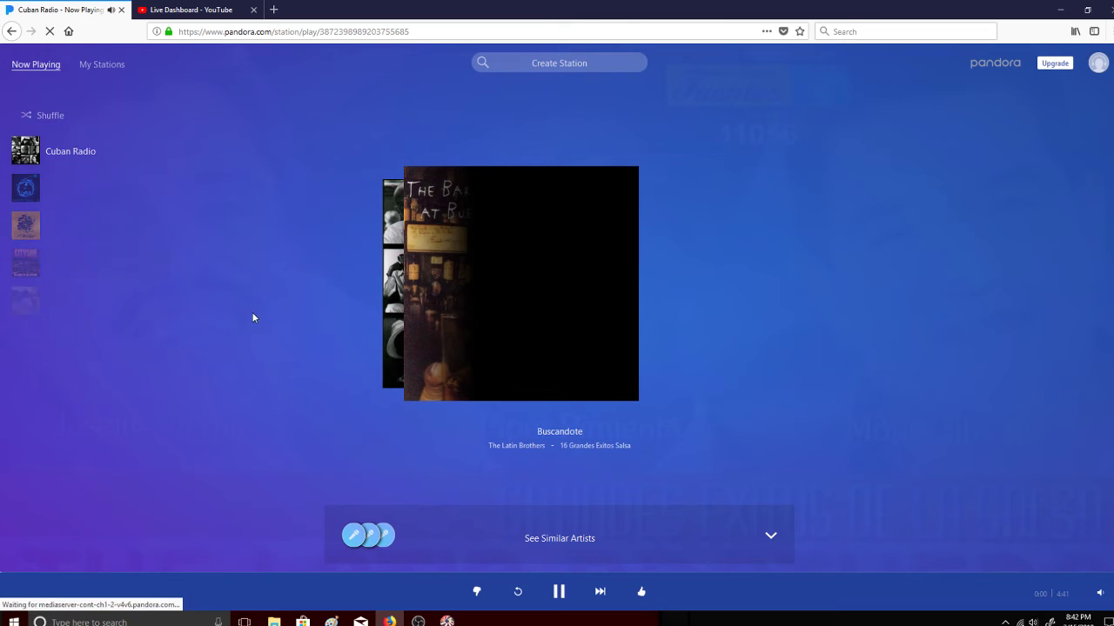
pyautogui.click(202, 14)
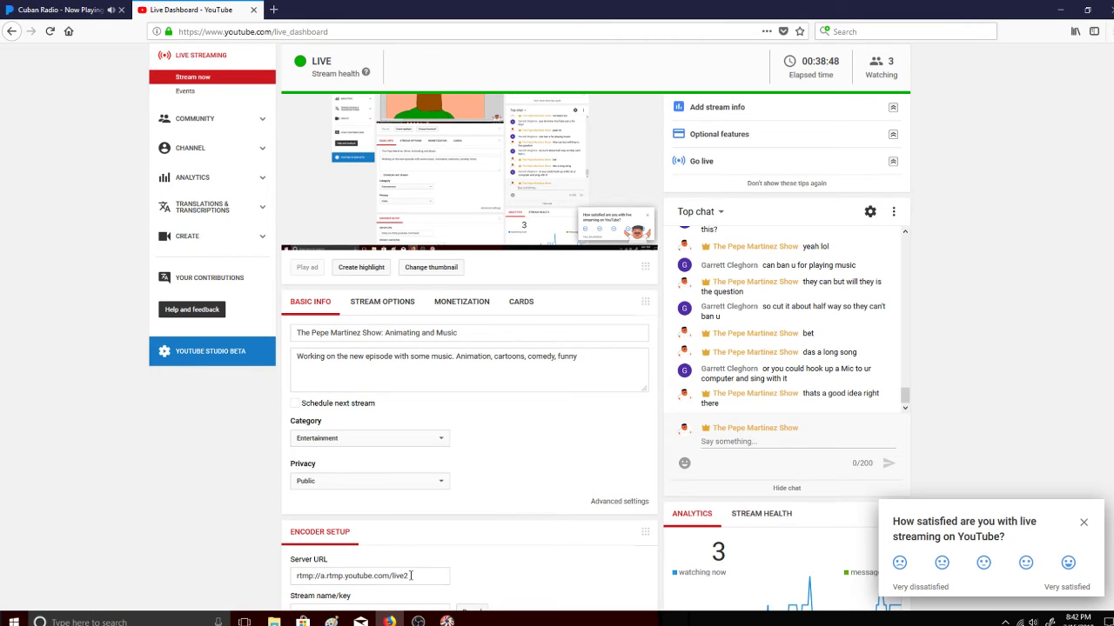
pyautogui.click(447, 621)
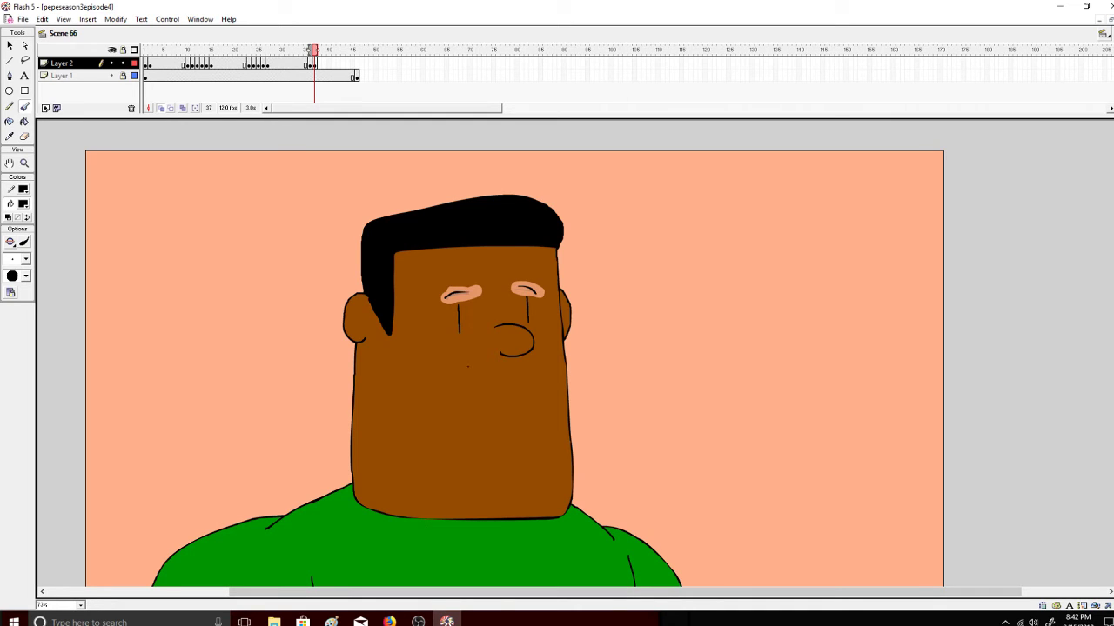
# - Fill the erased patches around both eyebrows at frame 37 with the face's brown, using the Paint Bucket
pyautogui.click(23, 122)
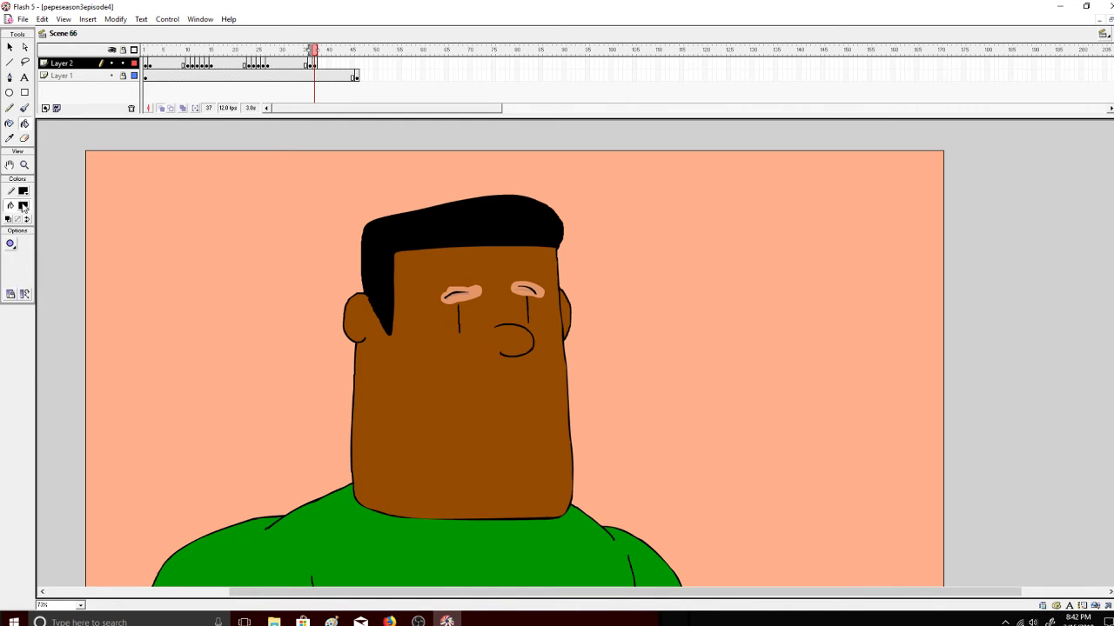
pyautogui.click(23, 204)
pyautogui.click(405, 303)
pyautogui.click(470, 298)
pyautogui.click(519, 286)
# - Insert a keyframe at frame 38 of Layer 2, erase its eyebrows and redraw them as more strongly raised black arches
pyautogui.moveTo(313, 50); pyautogui.dragTo(320, 51)
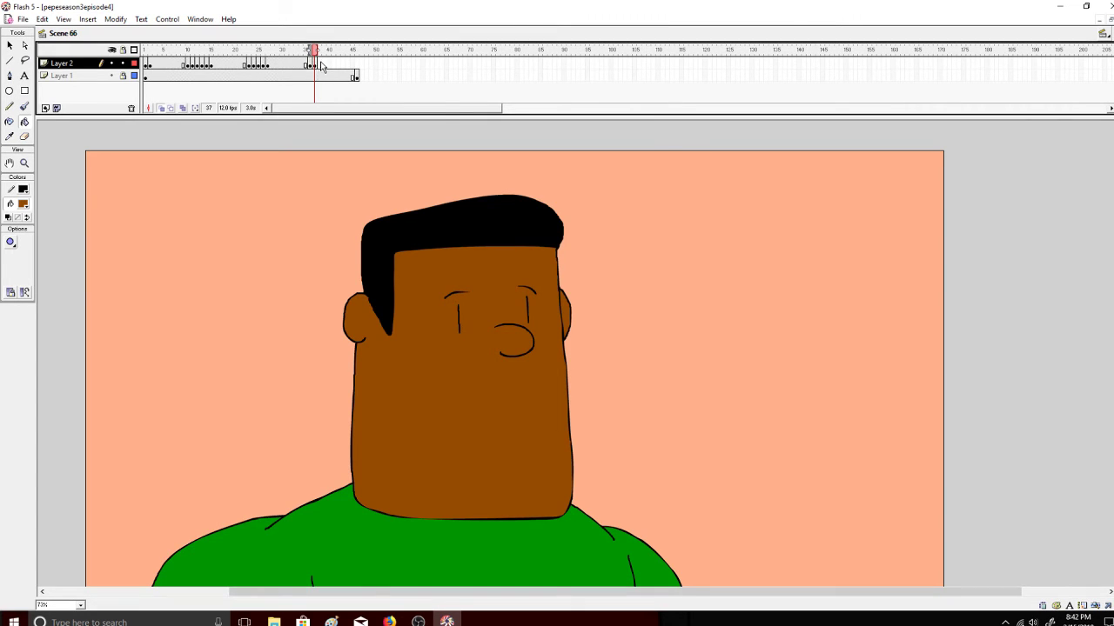
pyautogui.rightClick(319, 63)
pyautogui.click(348, 117)
pyautogui.click(25, 136)
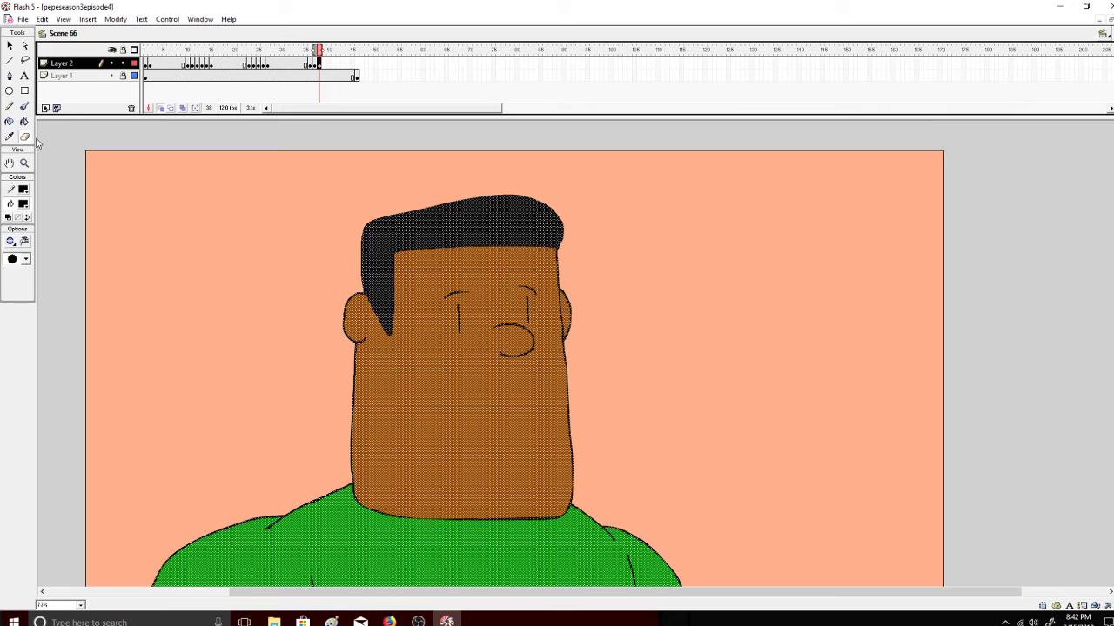
pyautogui.moveTo(446, 296); pyautogui.dragTo(515, 287)
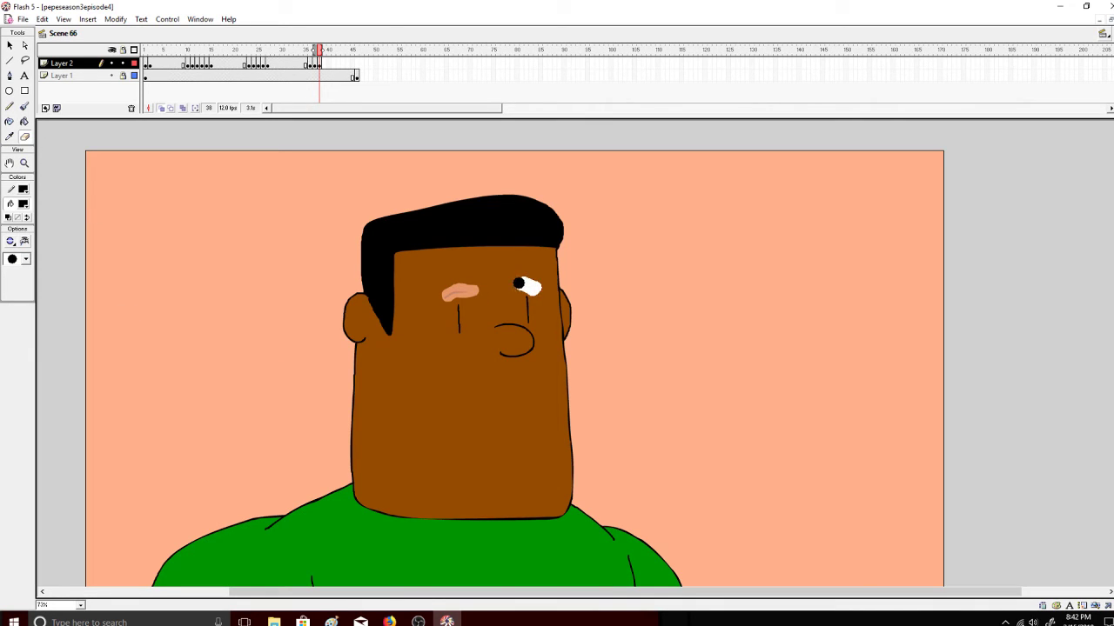
pyautogui.click(24, 106)
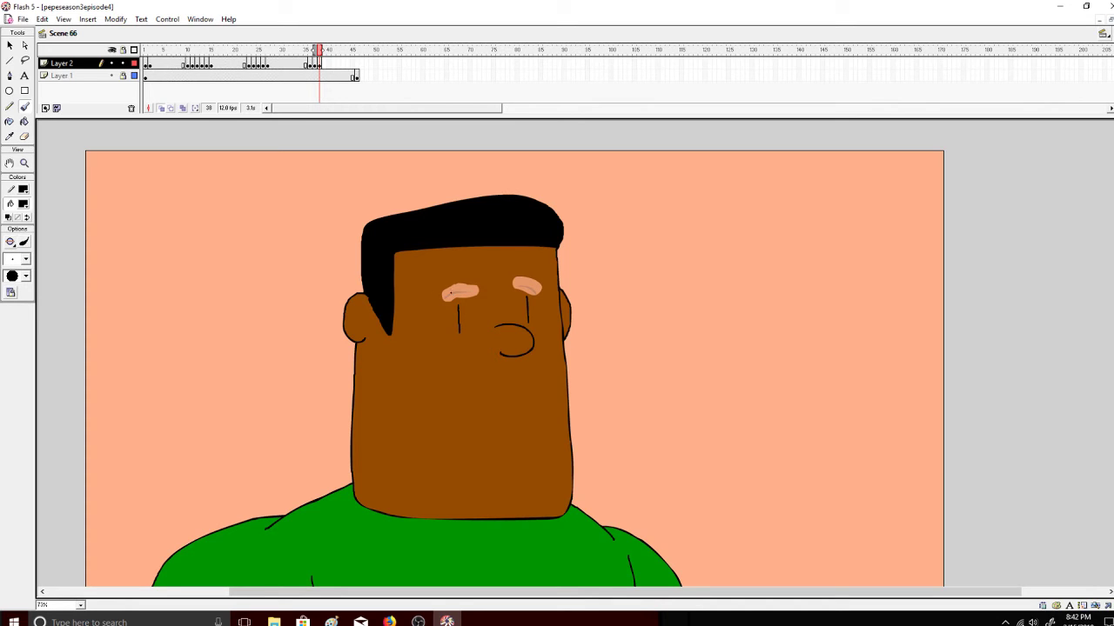
pyautogui.hotkey('ctrl', 'z')
pyautogui.moveTo(534, 290); pyautogui.dragTo(514, 287)
# - Fill the erased patches around both eyebrows at frame 38 with the face's brown, using the Paint Bucket
pyautogui.click(24, 121)
pyautogui.click(24, 203)
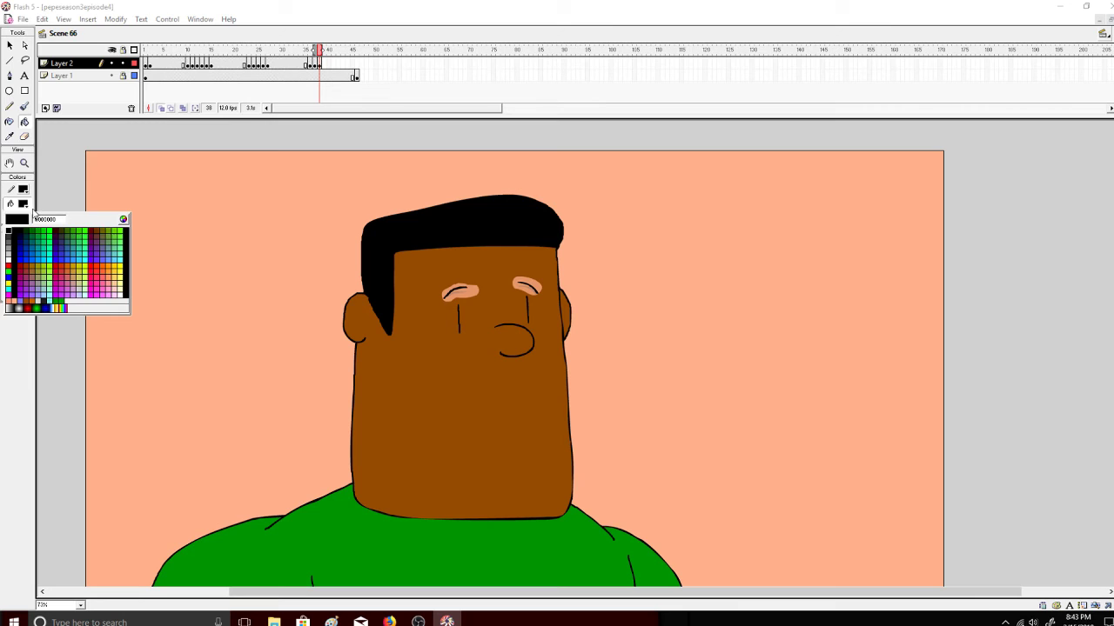
pyautogui.click(461, 331)
pyautogui.click(486, 291)
pyautogui.click(527, 287)
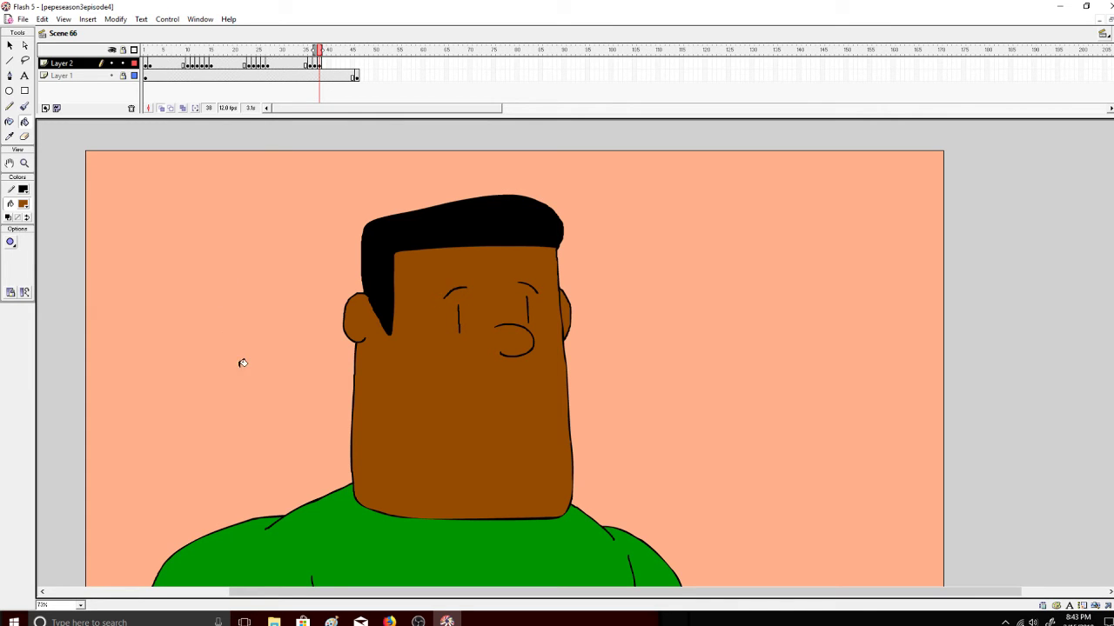
# - Copy the frame 37 pose into frame 39 and the frame 36 pose into frame 40 of Layer 2
pyautogui.moveTo(339, 52)
pyautogui.mouseDown()
pyautogui.moveTo(308, 52)
pyautogui.moveTo(320, 54)
pyautogui.mouseUp()
pyautogui.rightClick(314, 65)
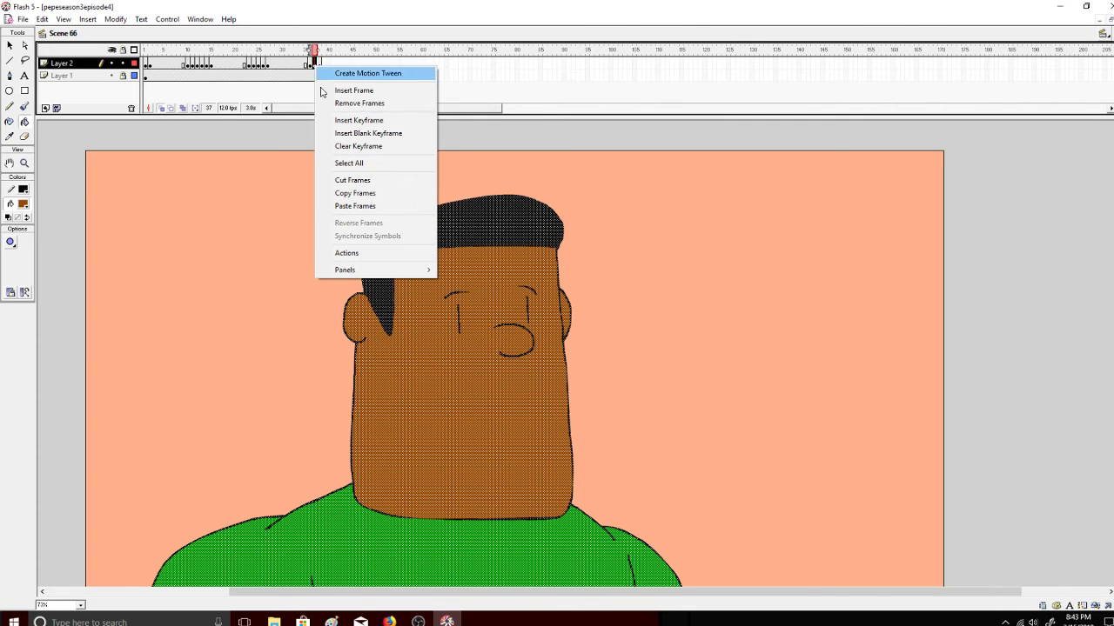
pyautogui.click(337, 193)
pyautogui.rightClick(323, 64)
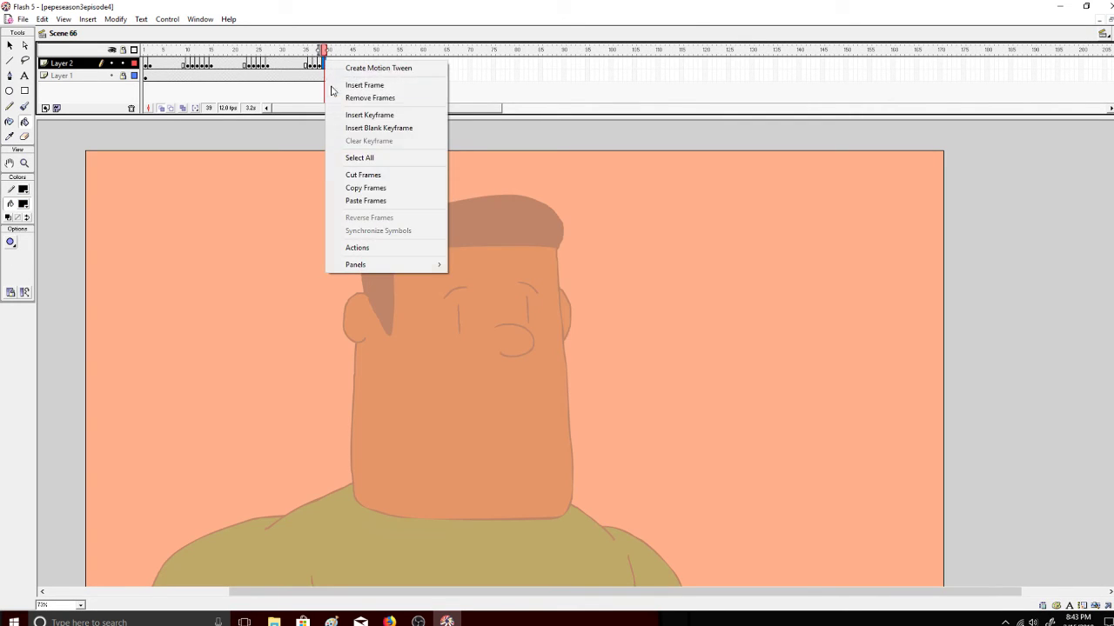
pyautogui.click(352, 205)
pyautogui.rightClick(310, 62)
pyautogui.click(344, 185)
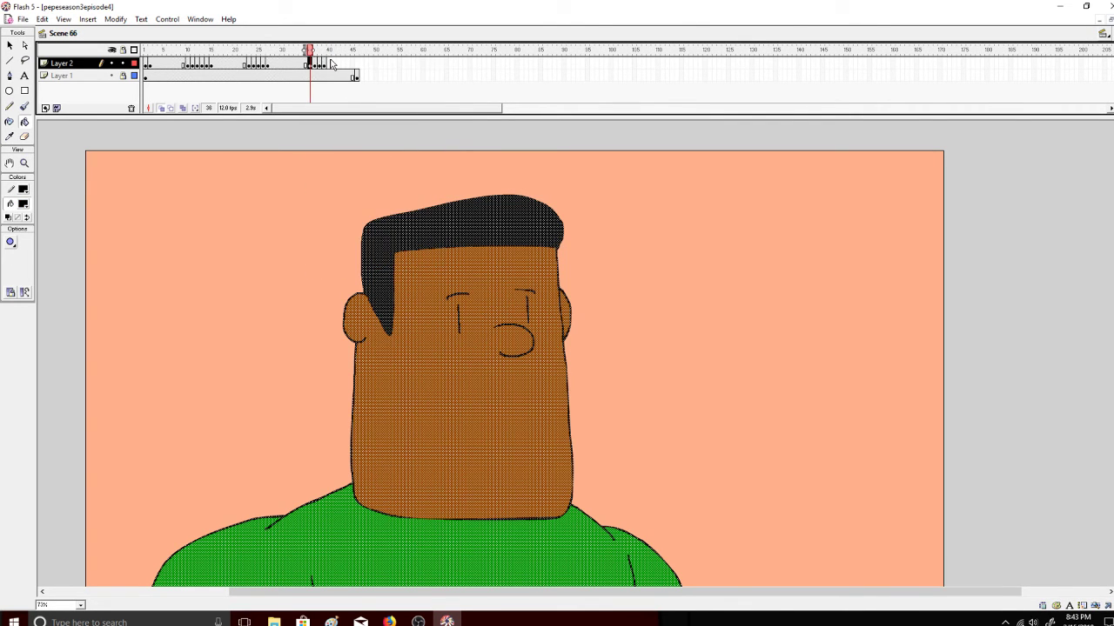
pyautogui.rightClick(330, 62)
pyautogui.click(357, 200)
# - Insert a keyframe at frame 46 of Layer 2 and play Scene 66 from frame 1
pyautogui.rightClick(356, 62)
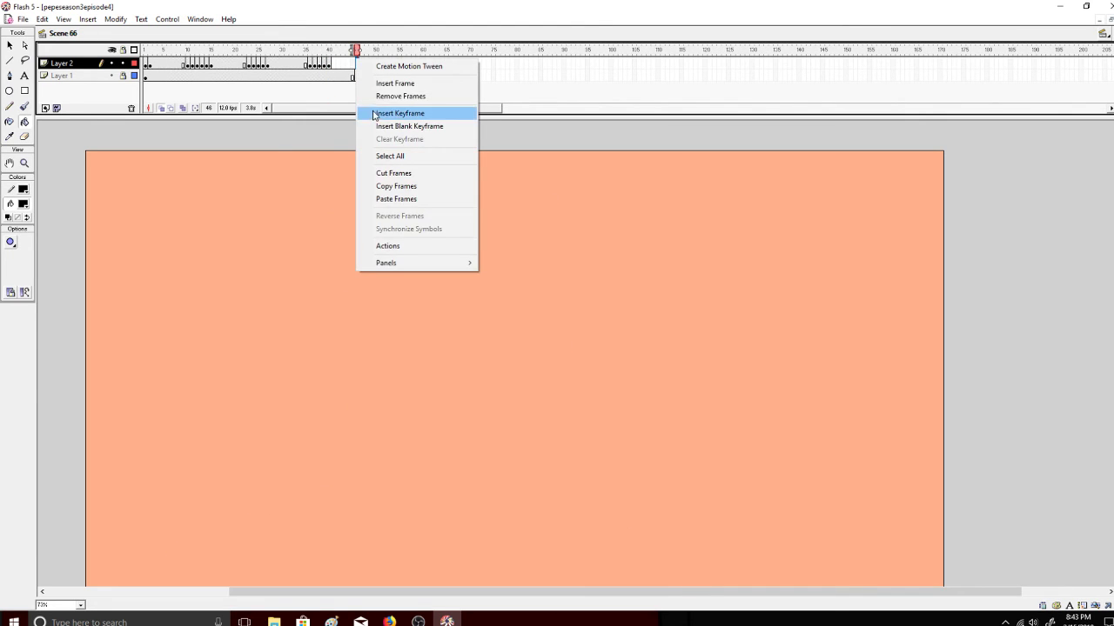
pyautogui.click(383, 111)
pyautogui.moveTo(369, 50); pyautogui.dragTo(146, 50)
pyautogui.click(167, 19)
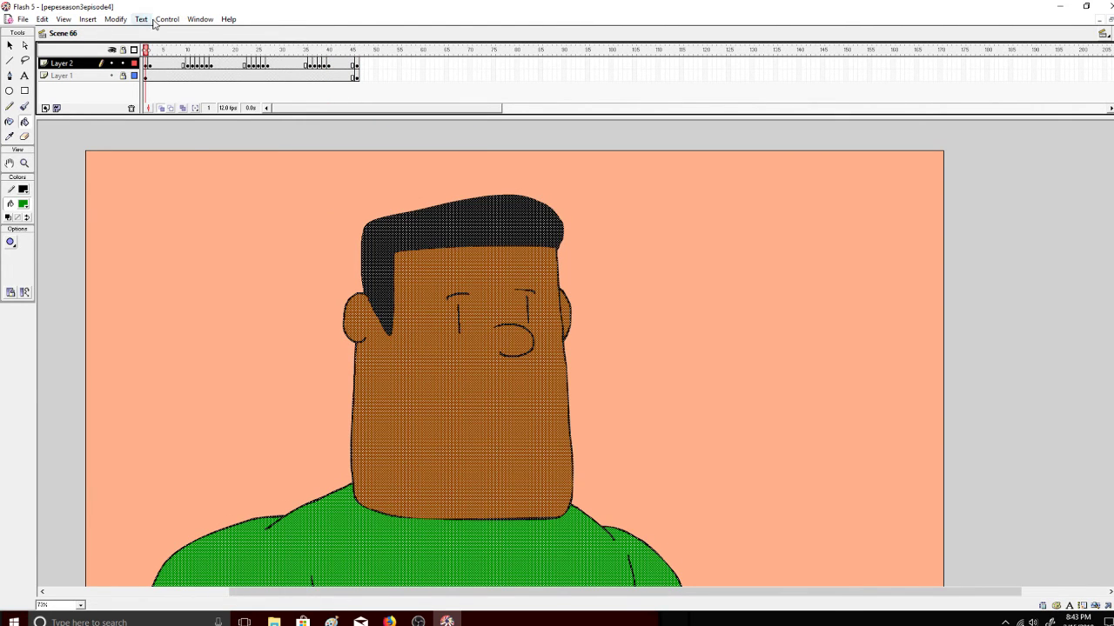
pyautogui.click(174, 33)
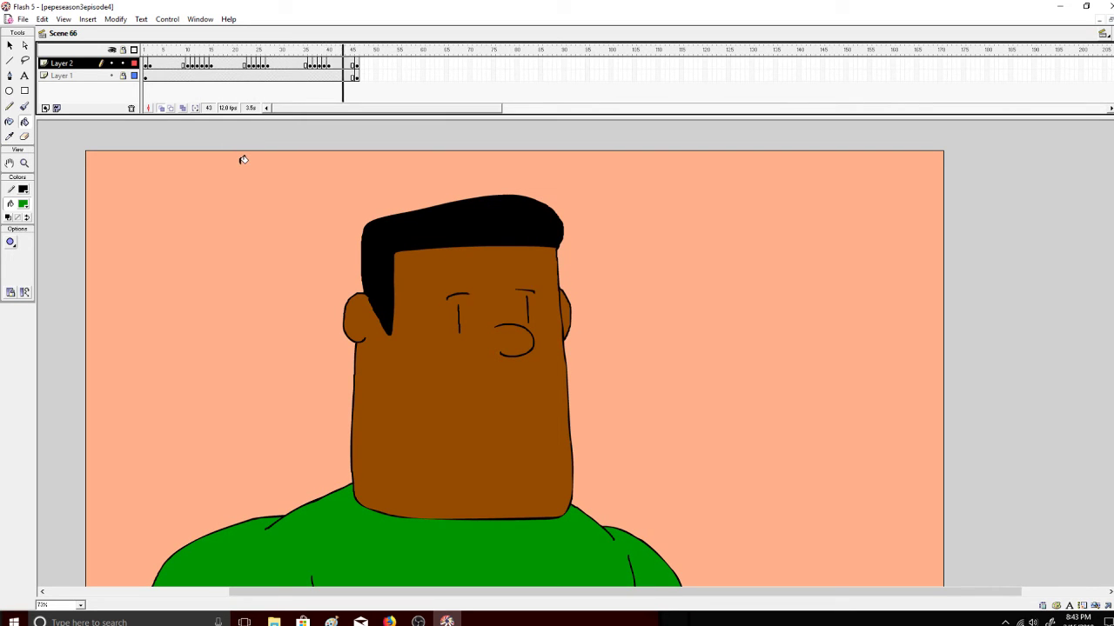
# - Hide the work area, zoom the stage out to 50% and play the scene from frame 1
pyautogui.click(146, 64)
pyautogui.click(64, 19)
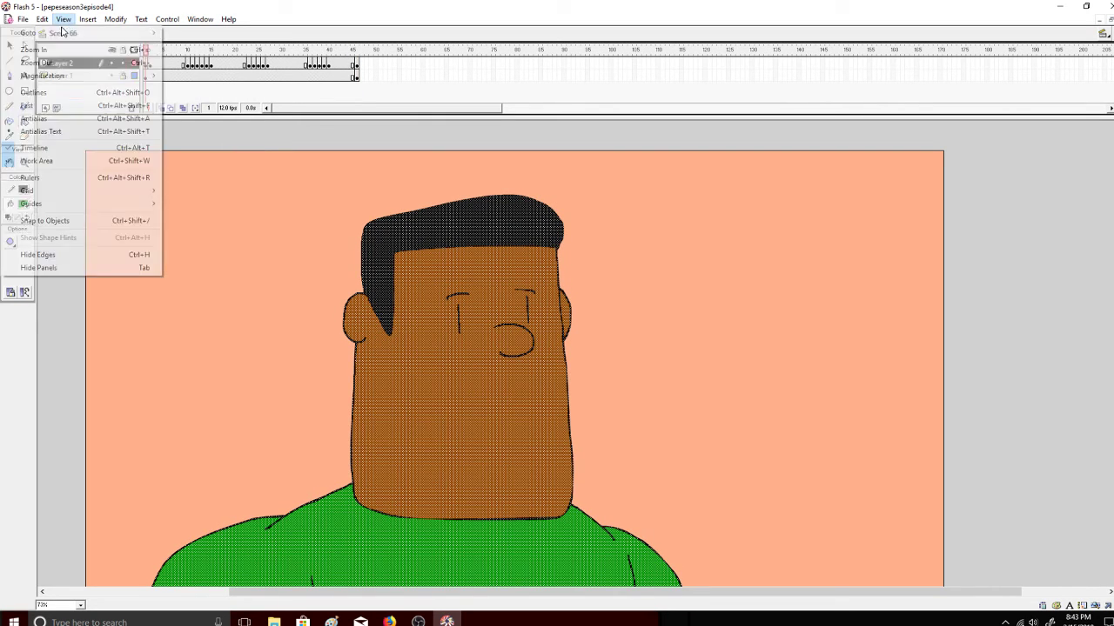
pyautogui.click(48, 162)
pyautogui.click(25, 163)
pyautogui.keyDown('alt'); pyautogui.click(79, 253); pyautogui.keyUp('alt')
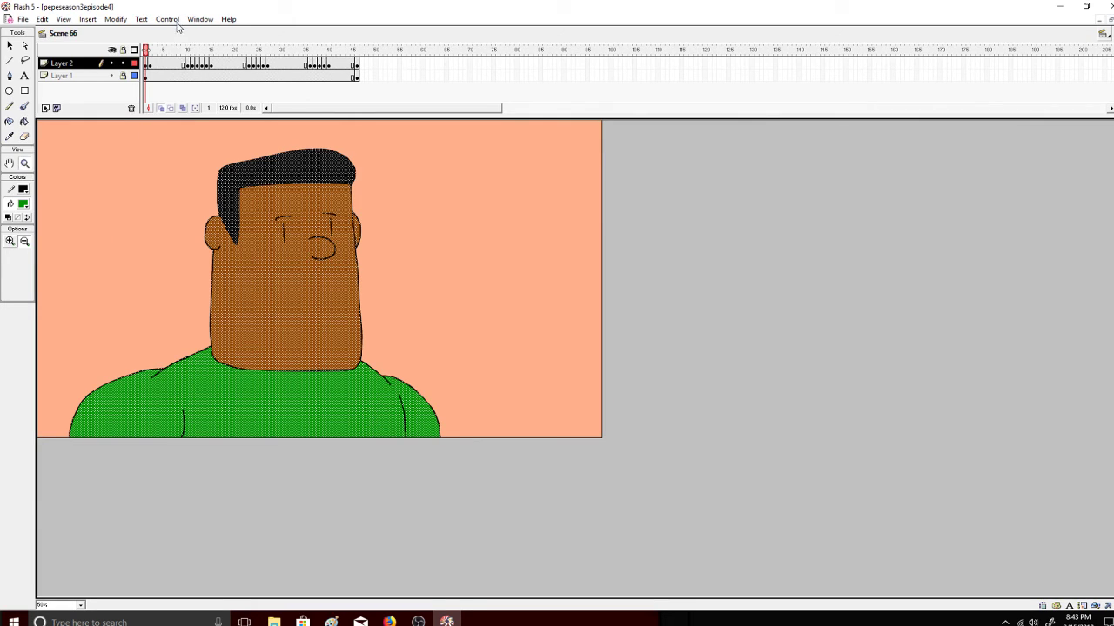
pyautogui.press('Return')
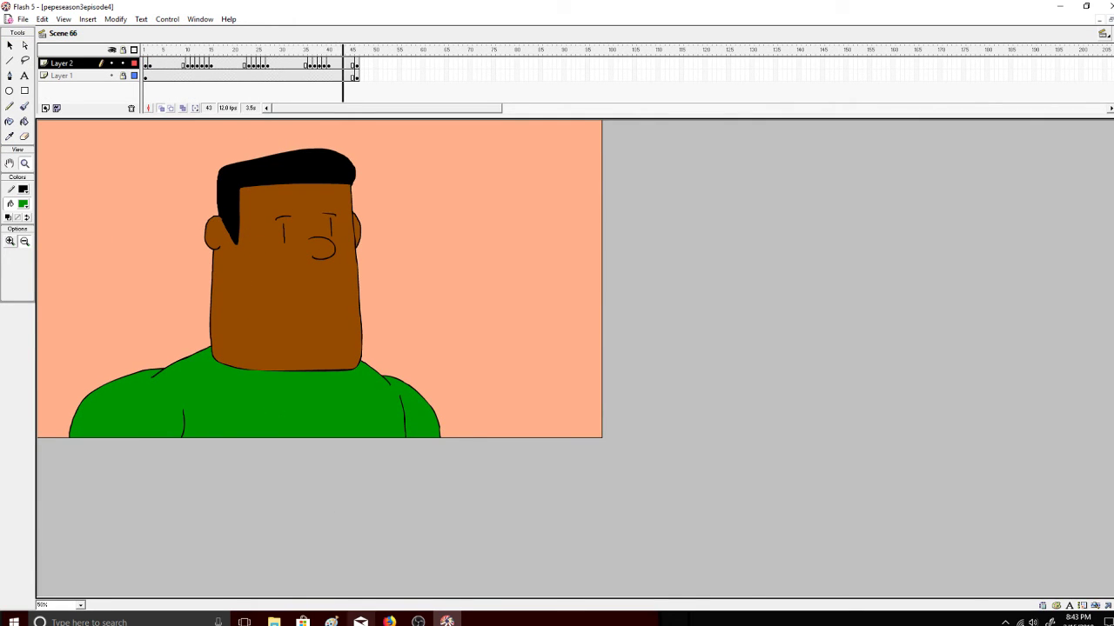
# - Check the stream's live chat in Firefox before and after replaying Scene 66 from frame 1 in Flash 5
pyautogui.click(389, 621)
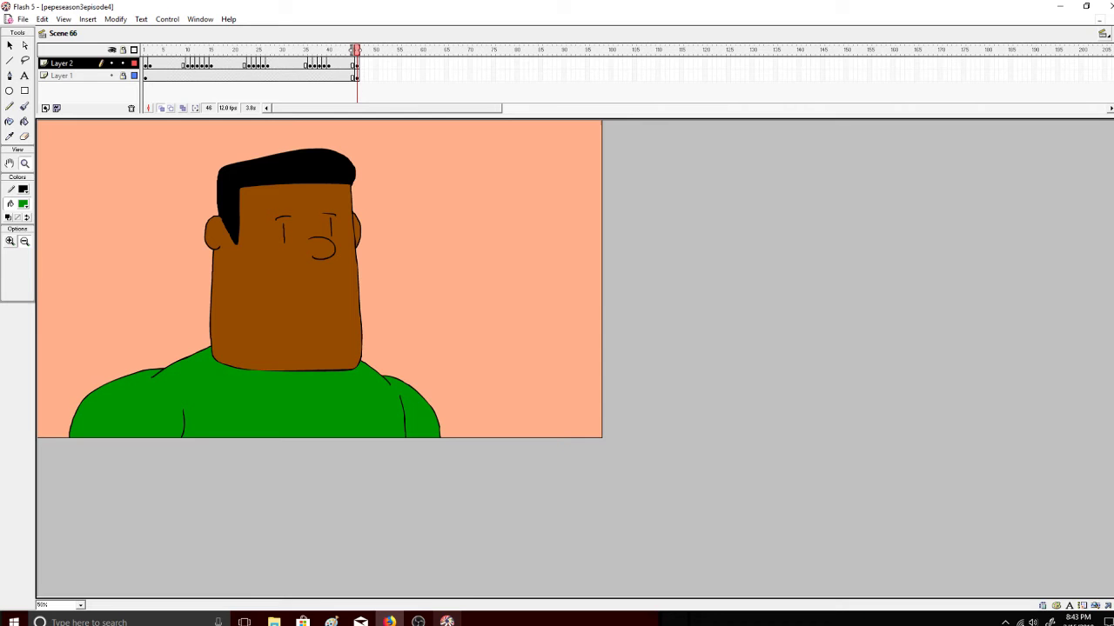
pyautogui.click(446, 621)
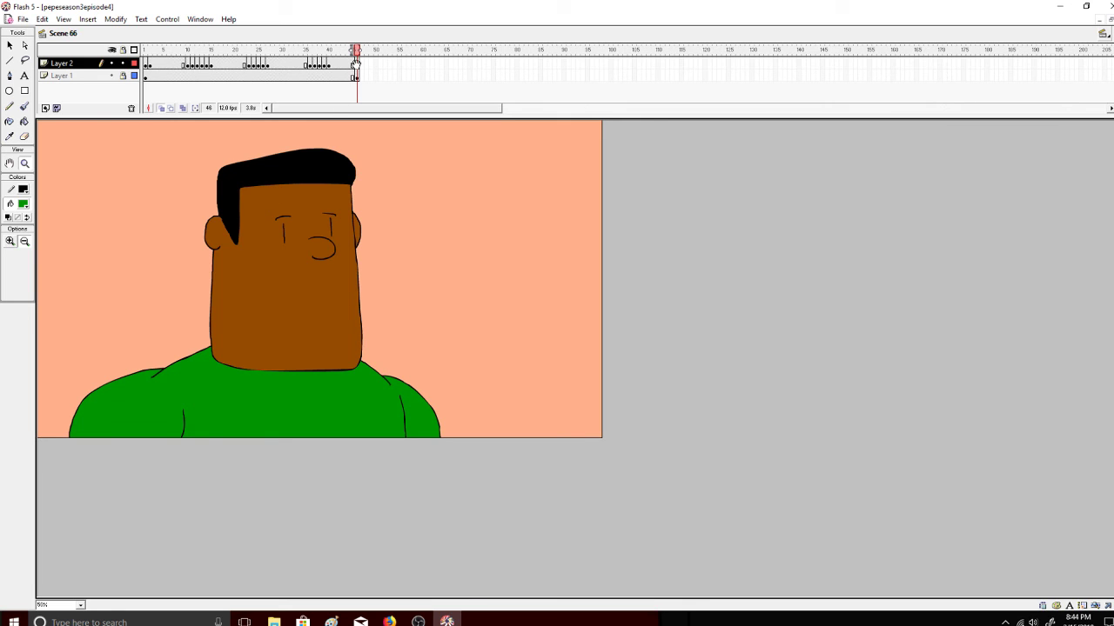
pyautogui.moveTo(247, 58); pyautogui.dragTo(144, 63)
pyautogui.press('Return')
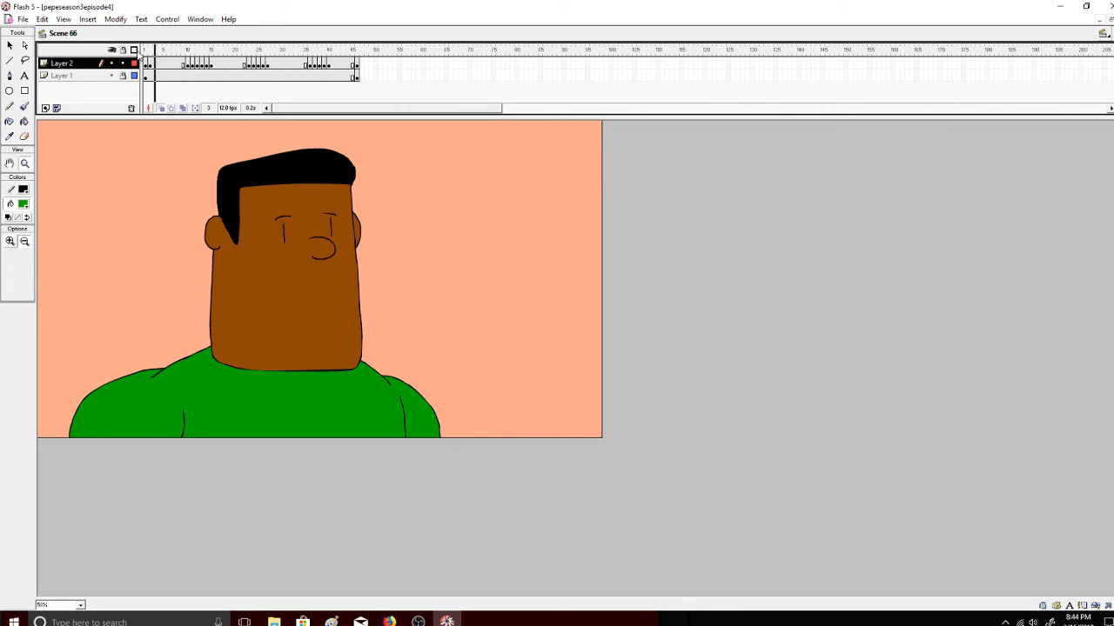
pyautogui.click(389, 621)
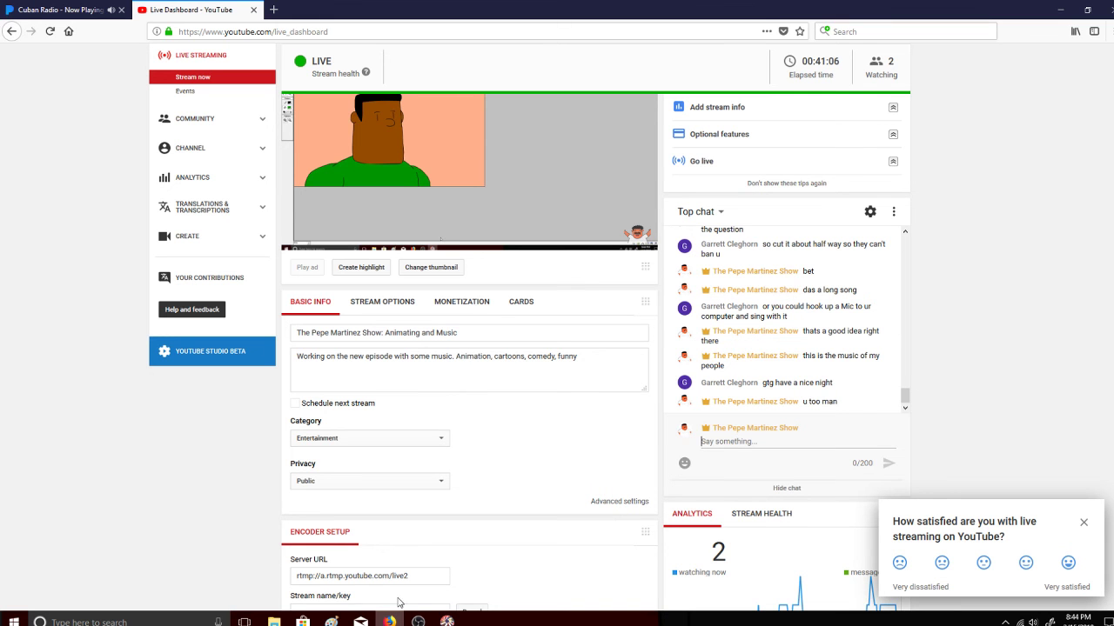